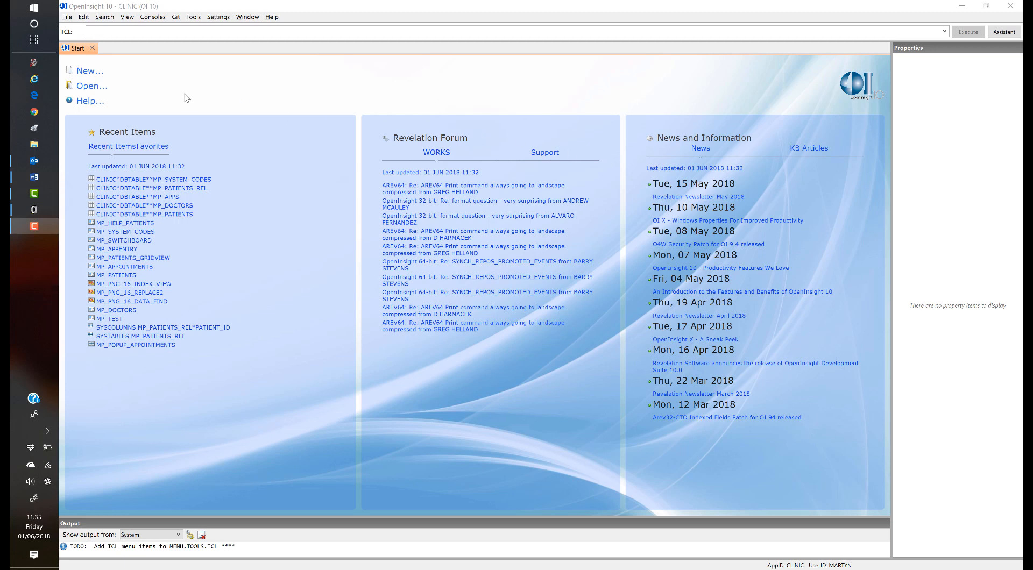
# Display the Database tool panel listing the OpenInsight tables by location
pyautogui.click(130, 22)
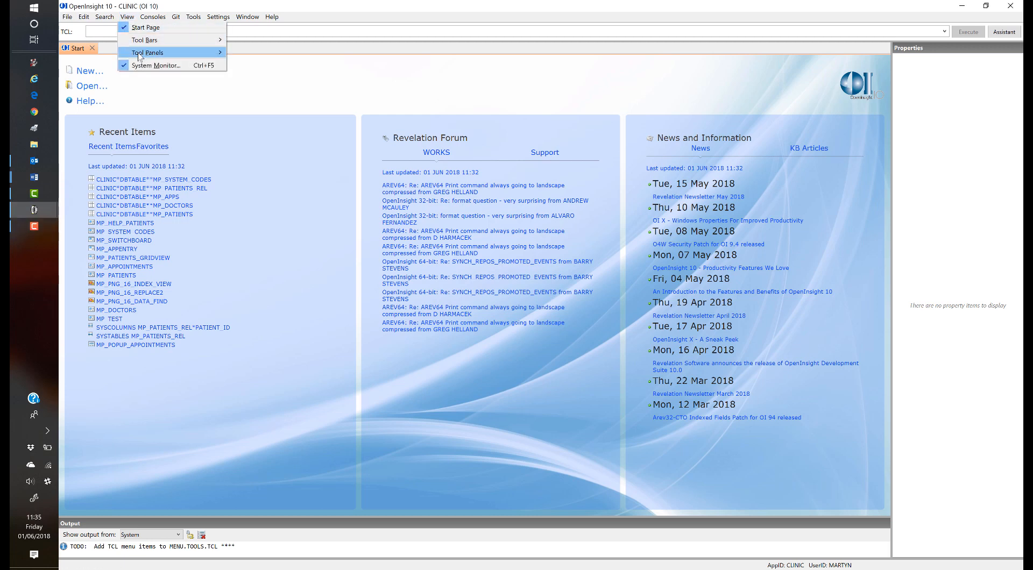
pyautogui.moveTo(189, 53)
pyautogui.click(266, 54)
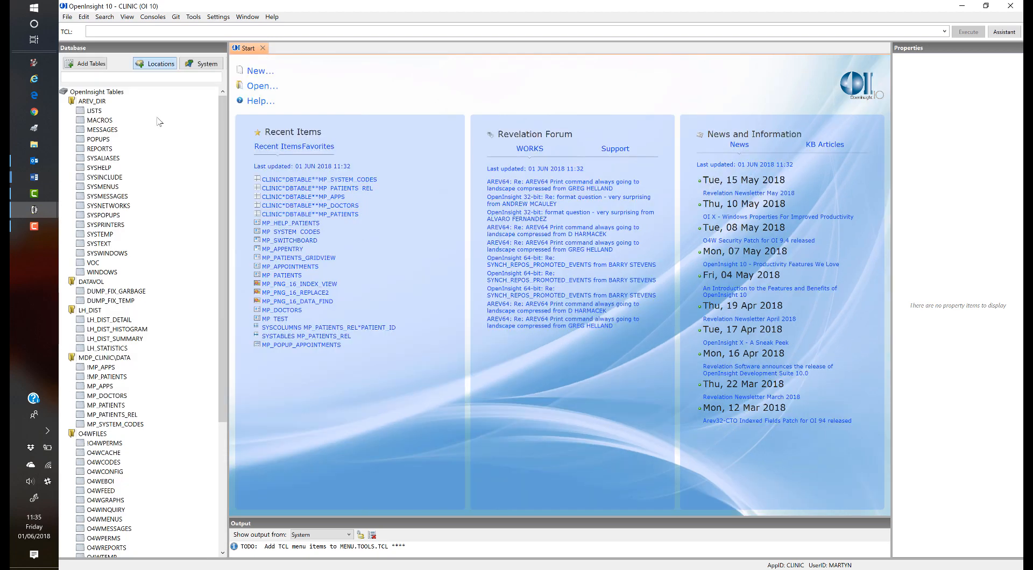
# Collapse the AREV_DIR, DATAVOL, LH_DIST, MDP_CLINIC\DATA, O4WFILES and REVBOOT locations in the table tree
pyautogui.doubleClick(80, 101)
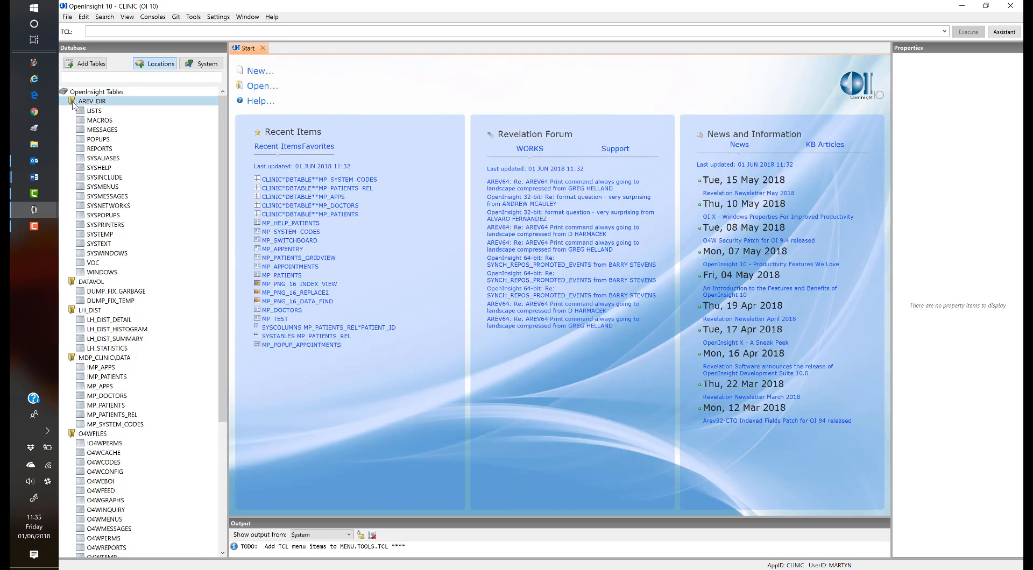
pyautogui.doubleClick(74, 111)
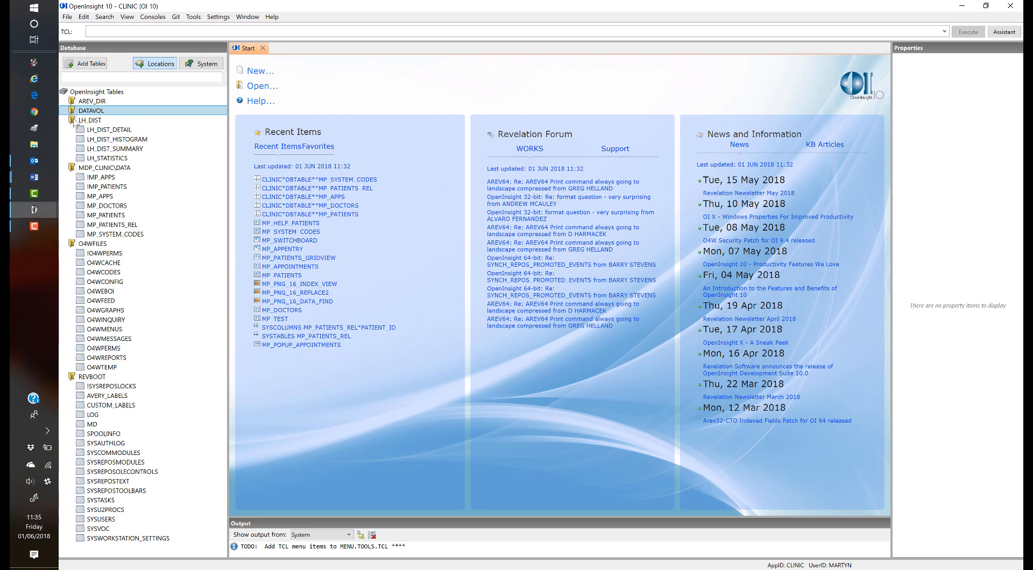
pyautogui.doubleClick(74, 121)
pyautogui.doubleClick(73, 130)
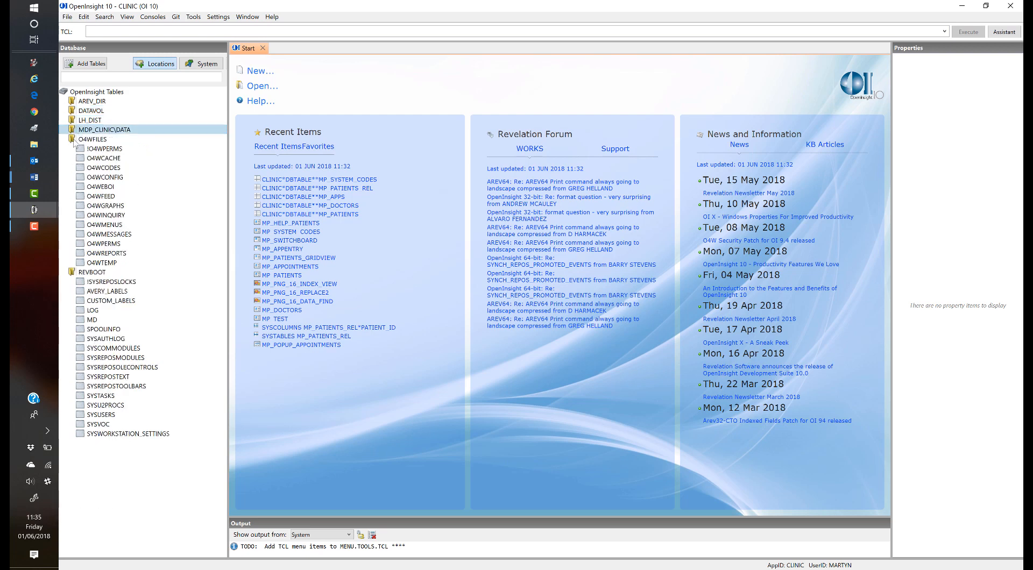
pyautogui.doubleClick(74, 139)
pyautogui.doubleClick(74, 149)
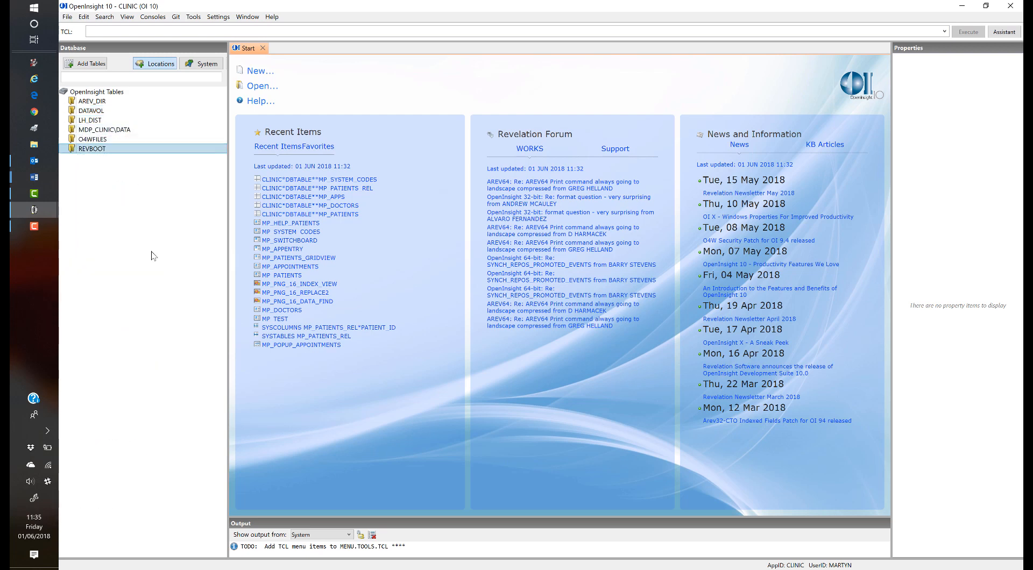
# Expand the AREV_DIR, DATAVOL, LH_DIST, O4WFILES and REVBOOT locations to examine the tables they contain
pyautogui.click(74, 103)
pyautogui.doubleClick(73, 103)
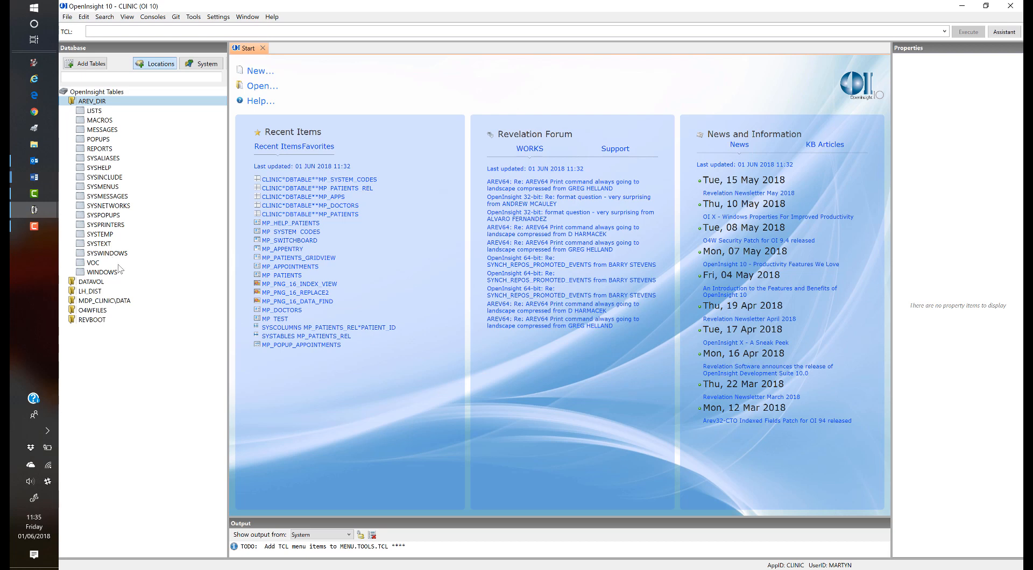
pyautogui.doubleClick(73, 282)
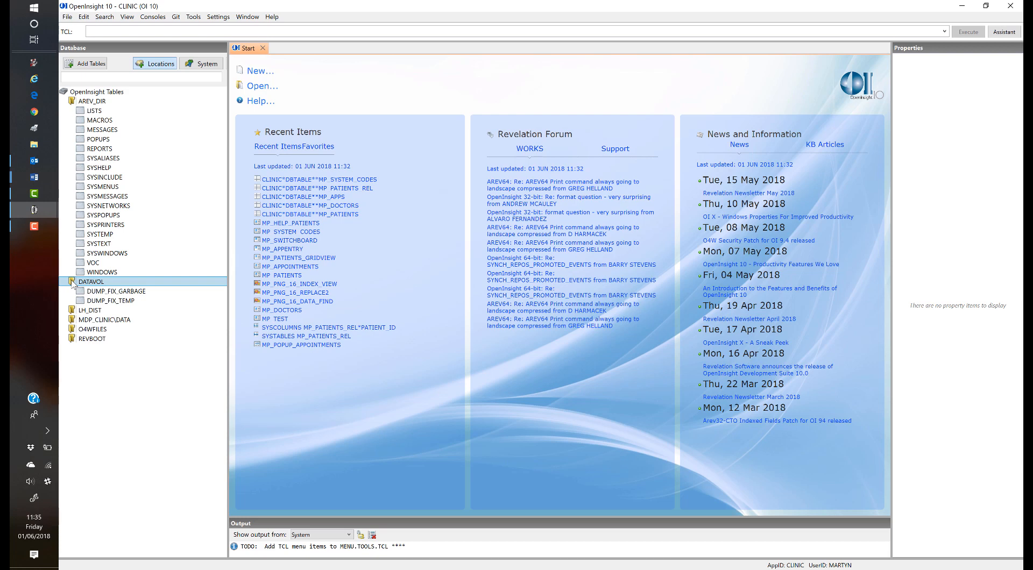
pyautogui.click(72, 312)
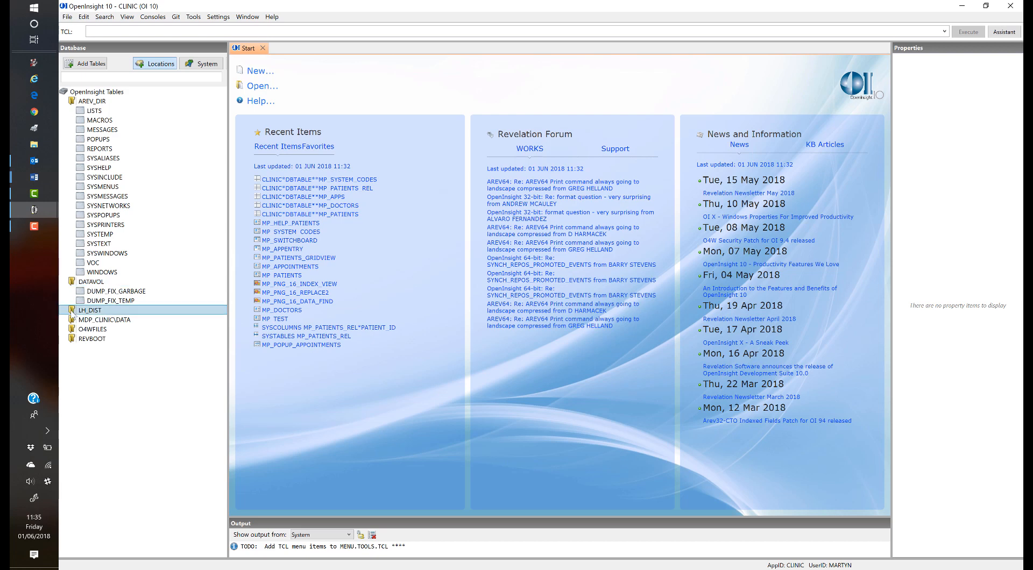
pyautogui.click(72, 313)
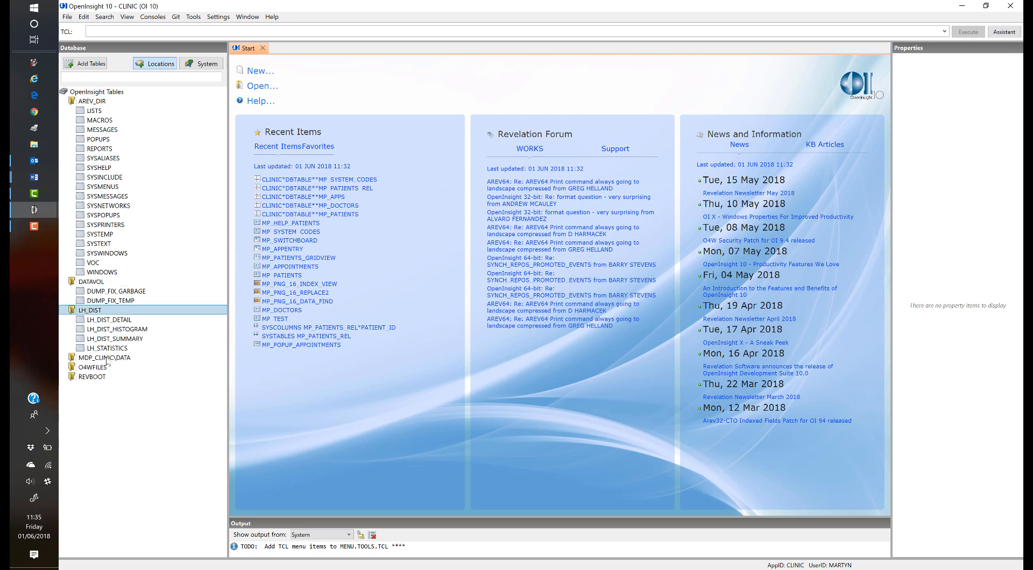
pyautogui.click(73, 368)
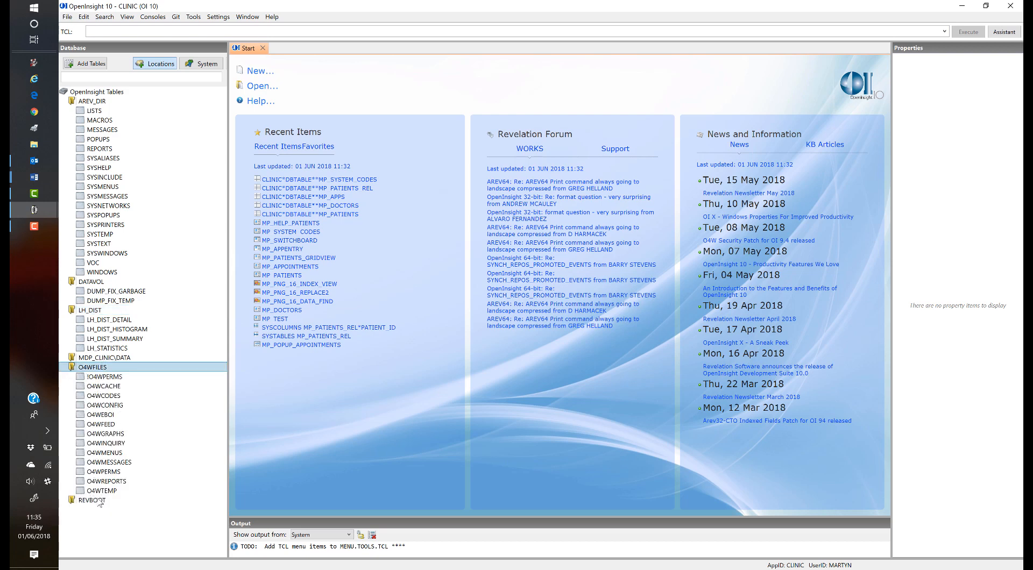
pyautogui.click(72, 501)
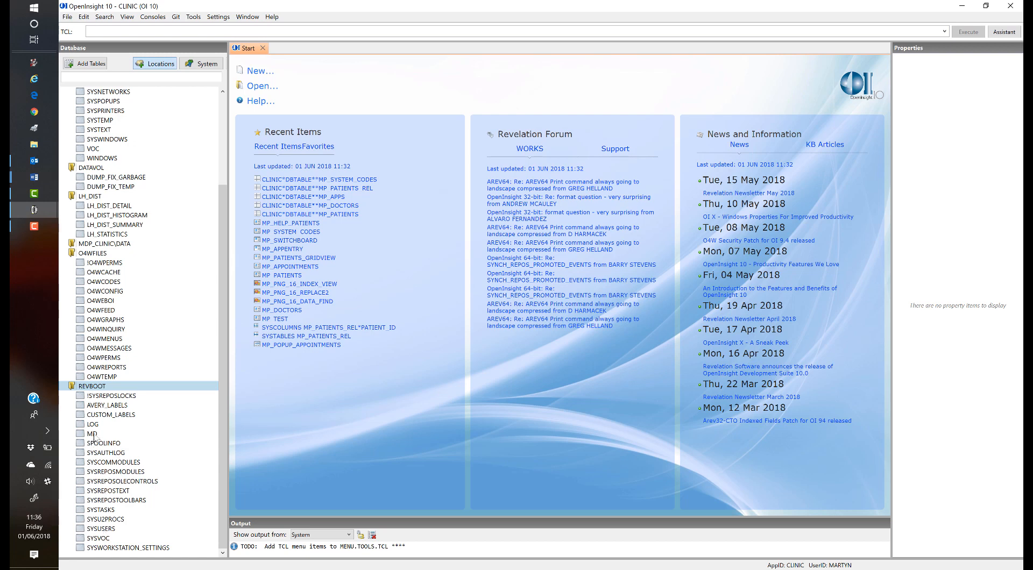
# Collapse the expanded REVBOOT, O4WFILES, LH_DIST, DATAVOL and AREV_DIR locations, leaving only the location names listed
pyautogui.doubleClick(72, 388)
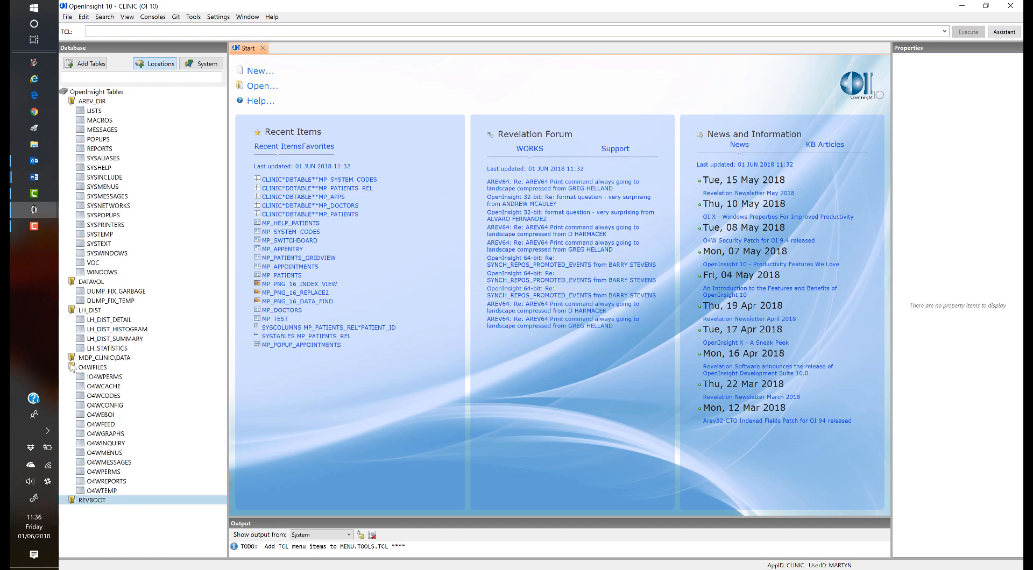
pyautogui.doubleClick(72, 369)
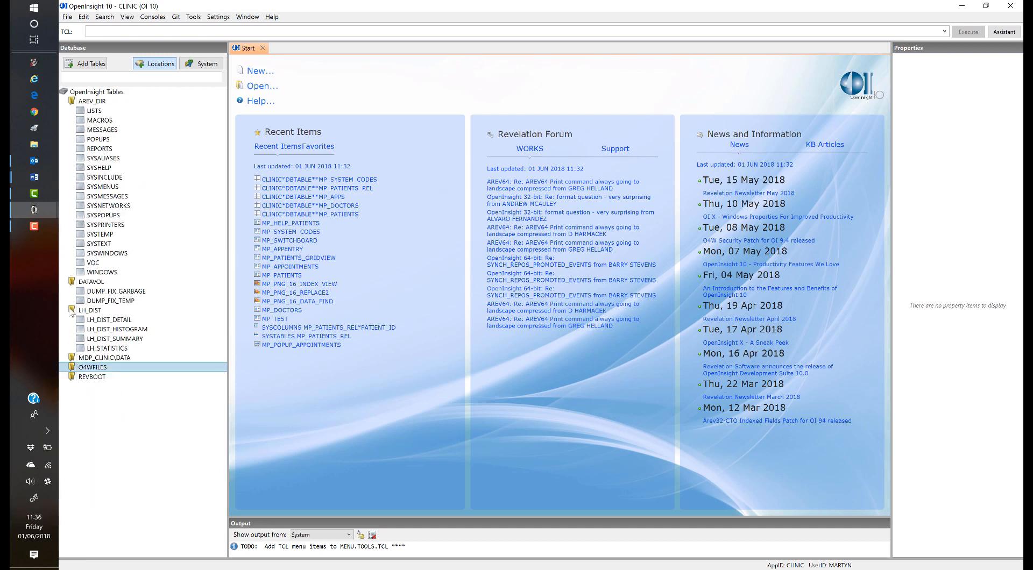
pyautogui.doubleClick(72, 310)
pyautogui.doubleClick(72, 281)
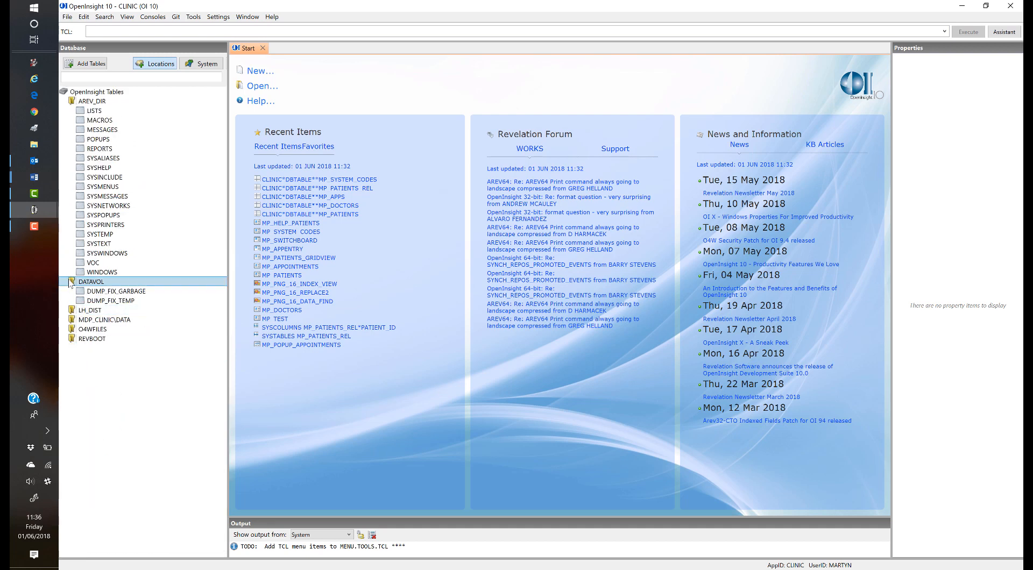
pyautogui.doubleClick(72, 101)
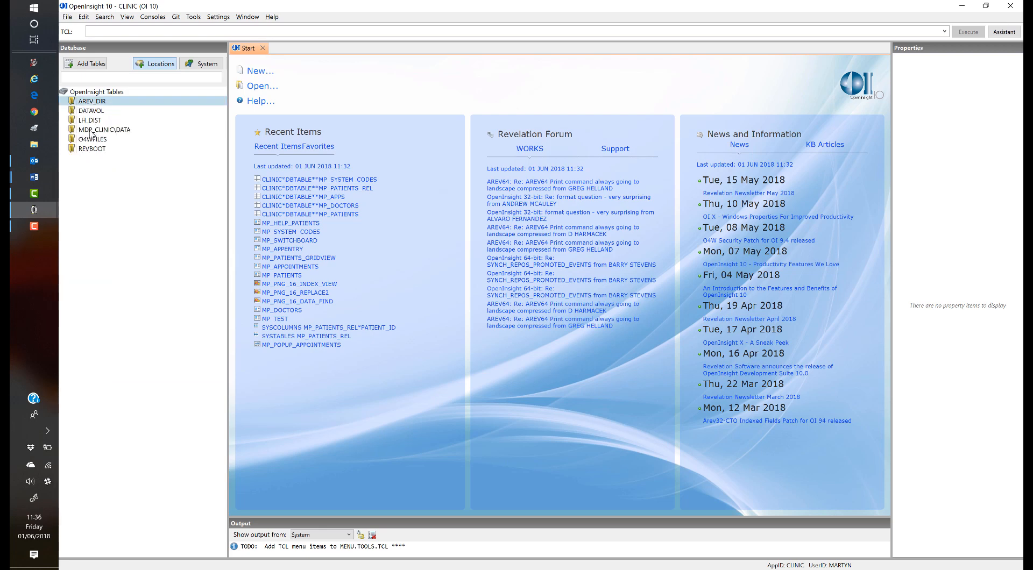
# Expand the MDP_CLINIC\DATA location and examine its index tables !MP_APPS and !MP_PATIENTS
pyautogui.click(119, 131)
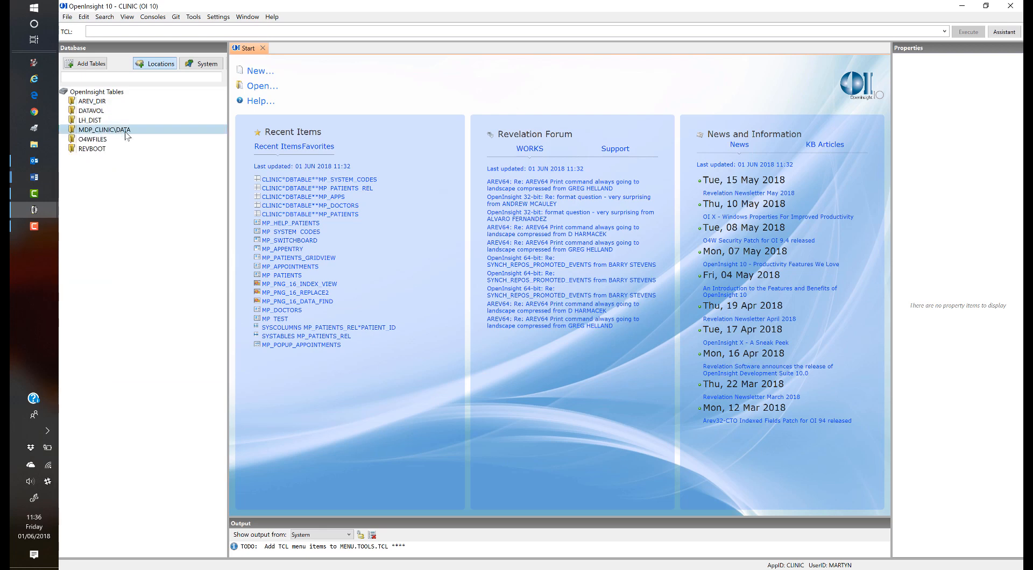
pyautogui.doubleClick(84, 132)
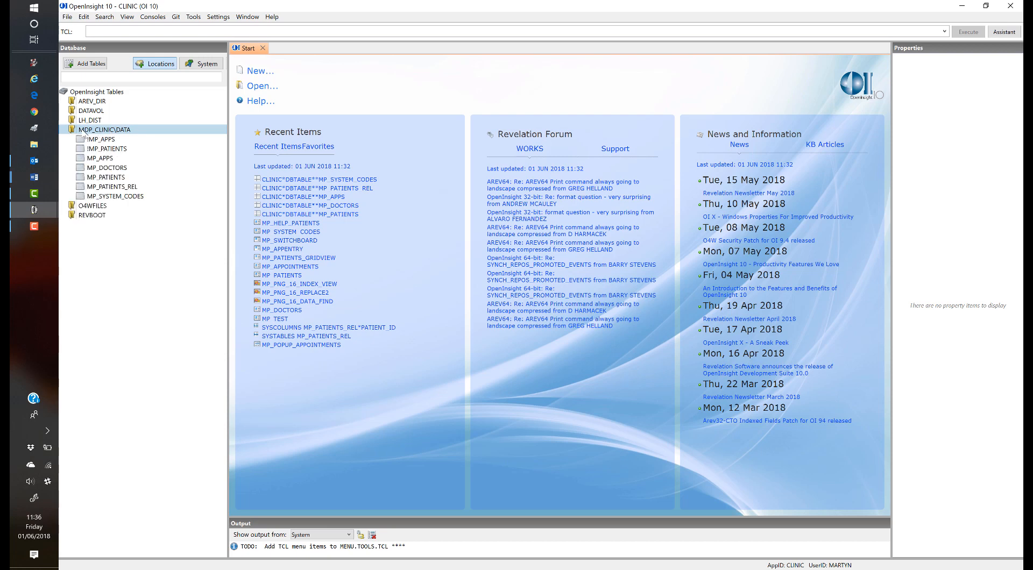
pyautogui.click(116, 139)
pyautogui.click(115, 148)
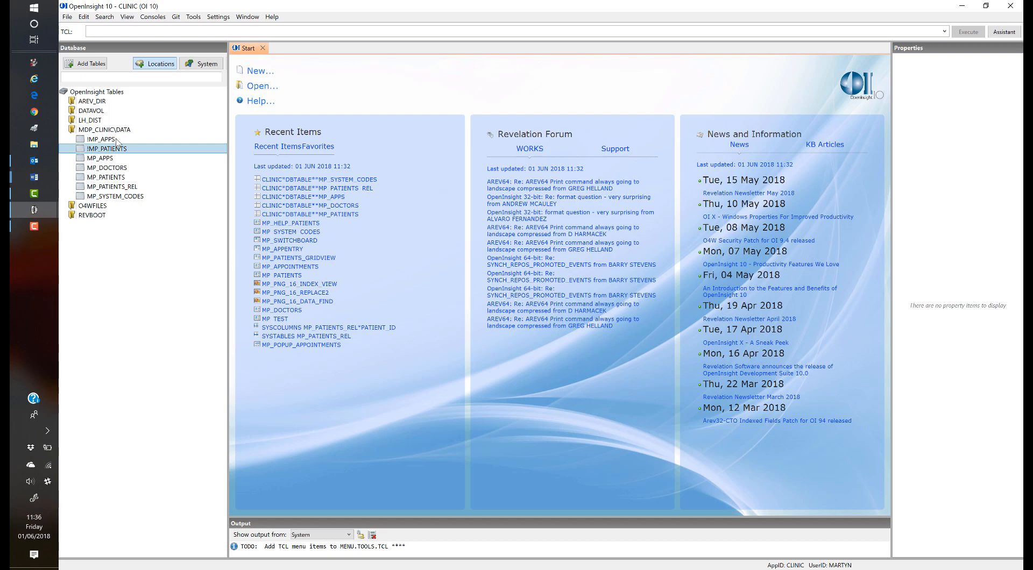
pyautogui.click(117, 140)
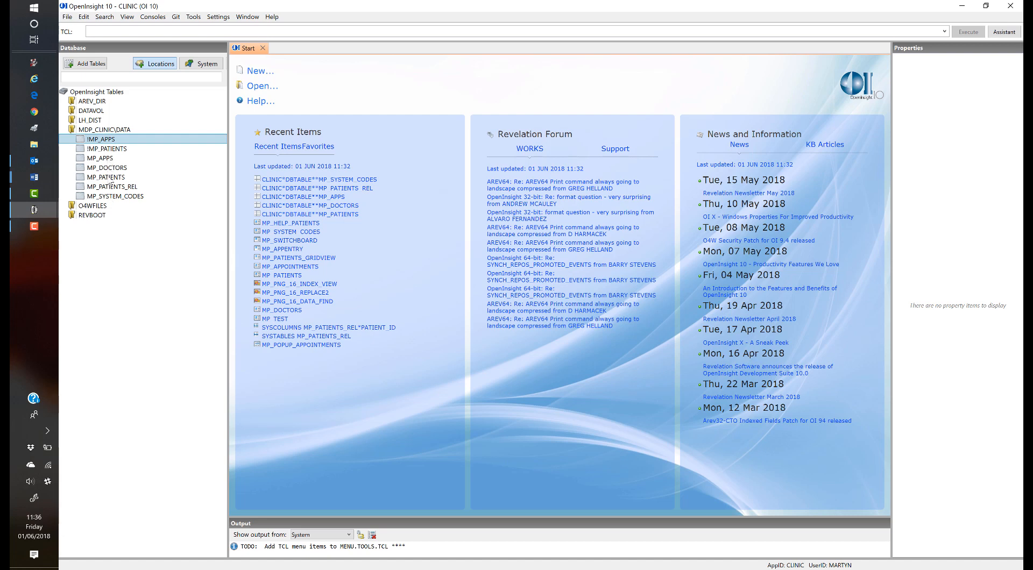
# Go through the clinic's data tables, including MP_APPS, MP_PATIENTS_REL and MP_SYSTEM_CODES, and select MP_PATIENTS
pyautogui.click(109, 177)
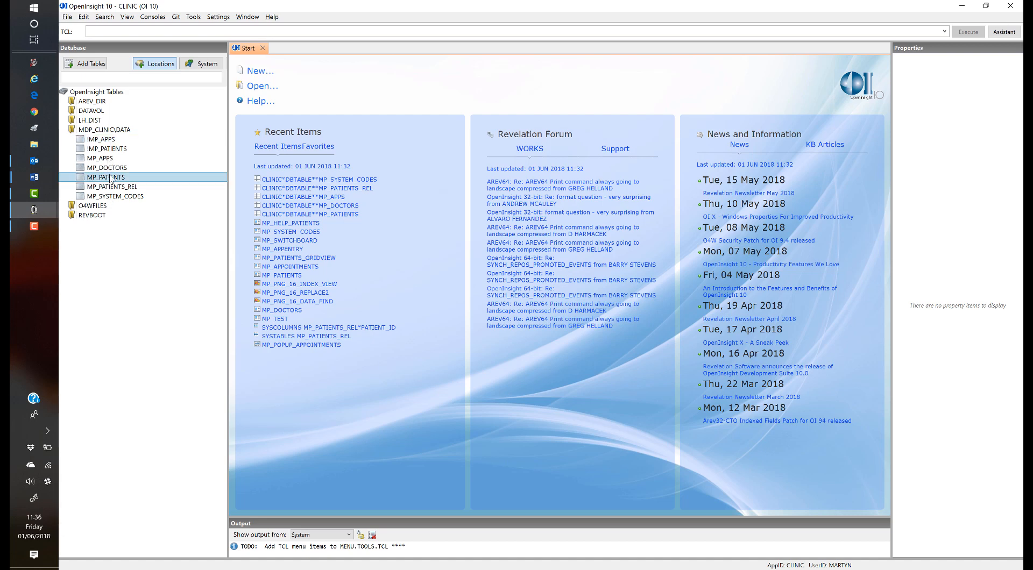
pyautogui.click(110, 168)
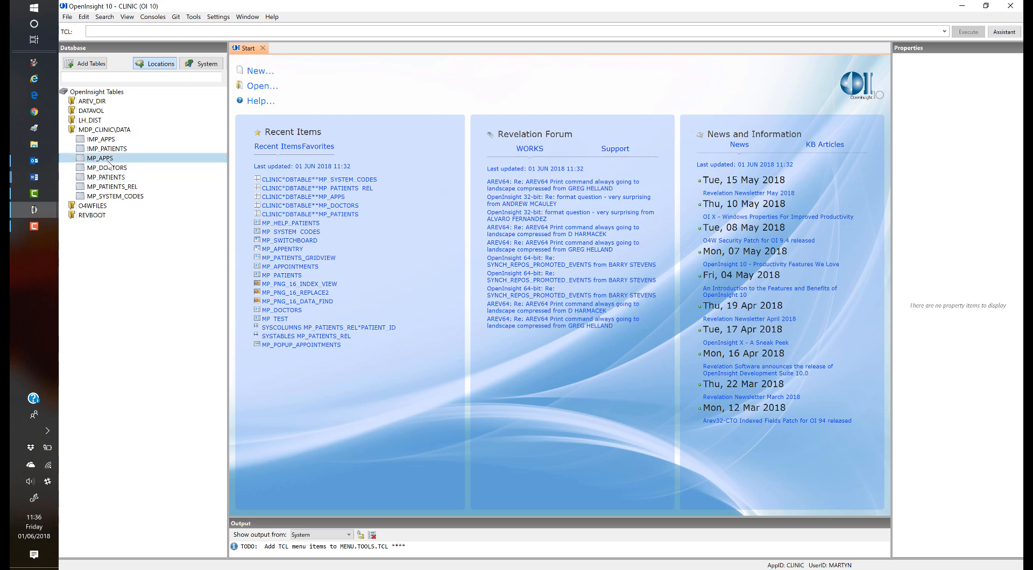
pyautogui.click(111, 187)
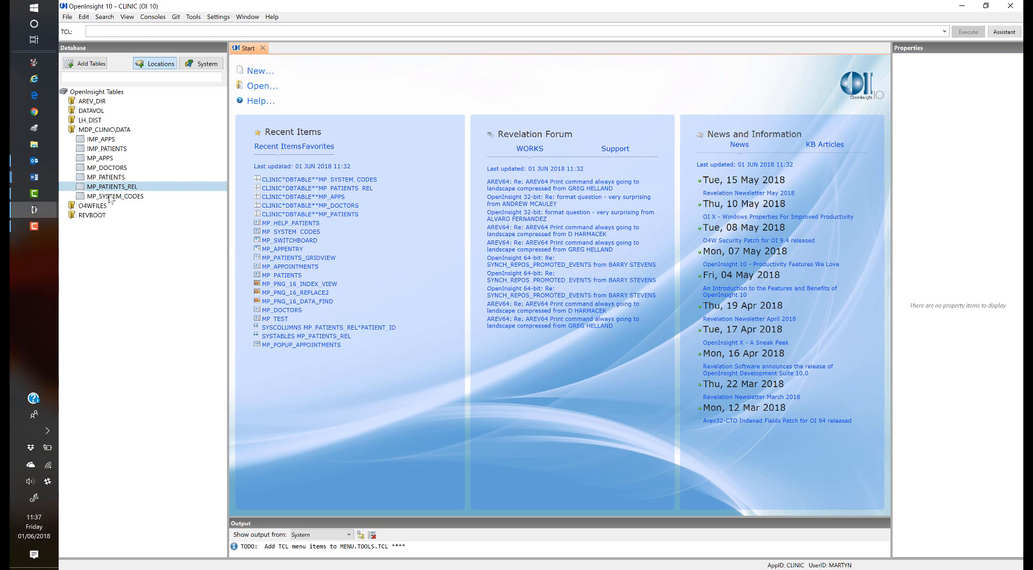
pyautogui.click(110, 197)
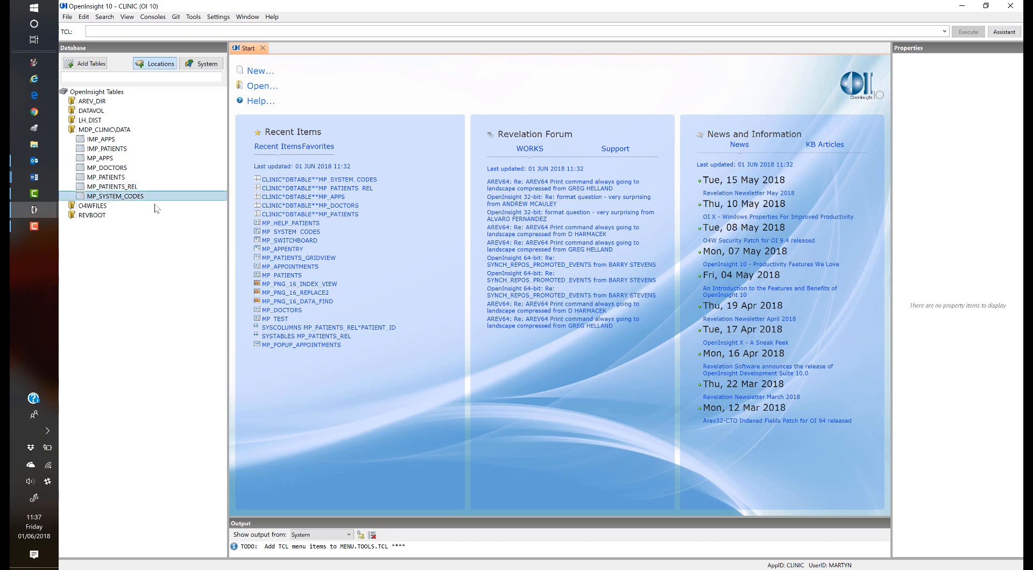
pyautogui.click(118, 178)
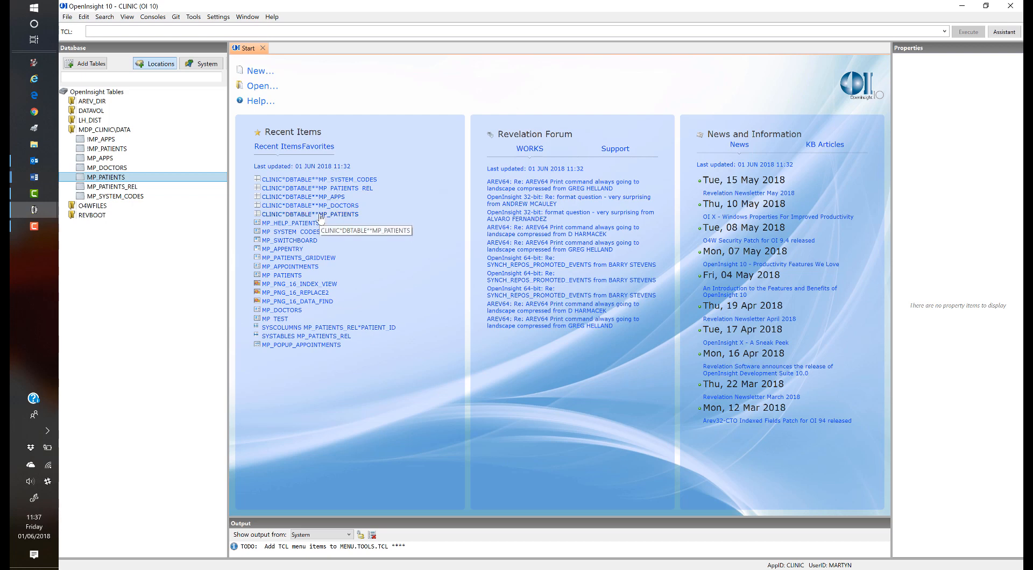
# Bring up the Open Entity dialog, list the OpenInsight Tables and look through the available entity types
pyautogui.click(257, 87)
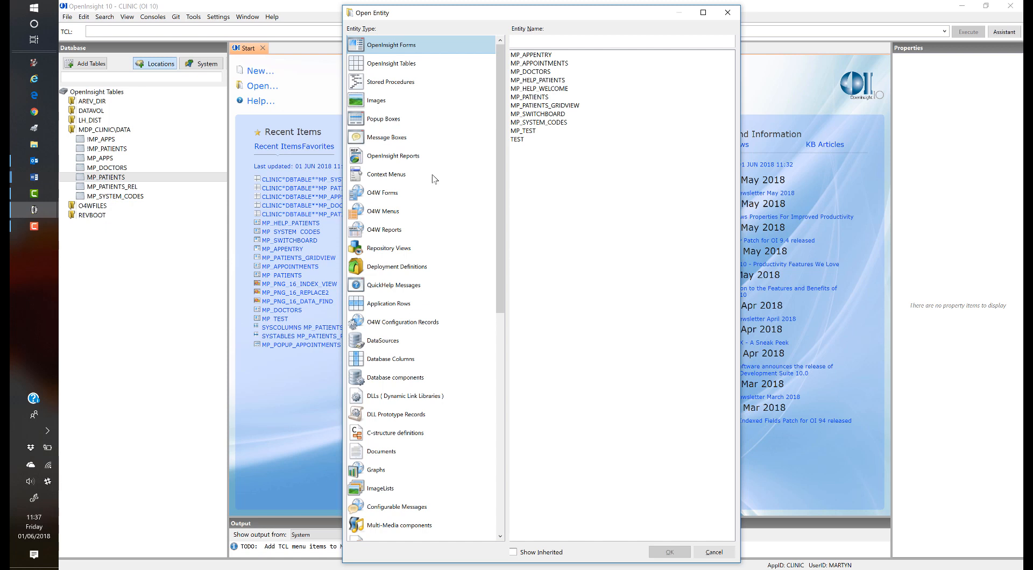
pyautogui.click(405, 68)
pyautogui.moveTo(407, 213); pyautogui.dragTo(423, 47)
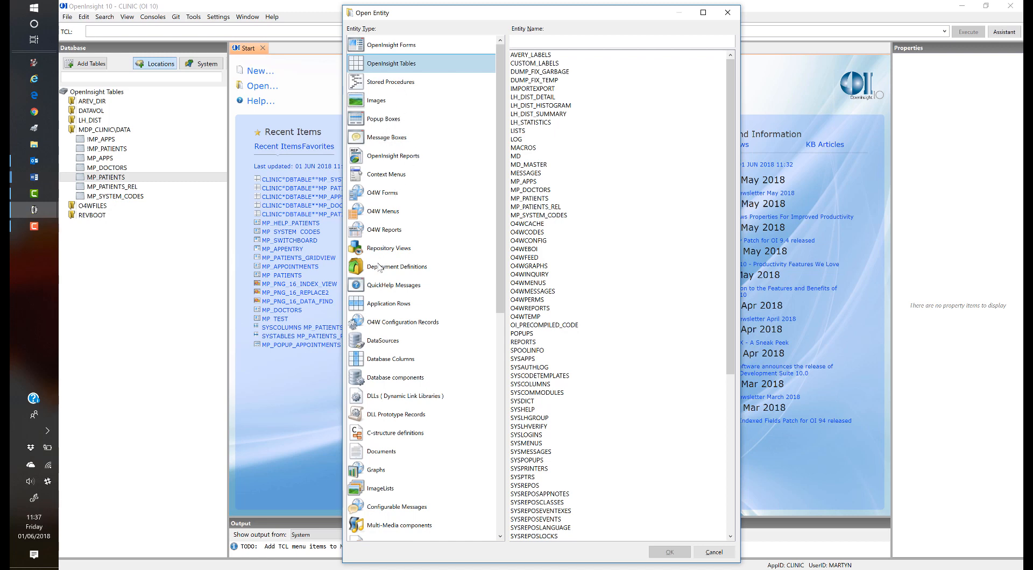
pyautogui.scroll(-7, 433, 343)
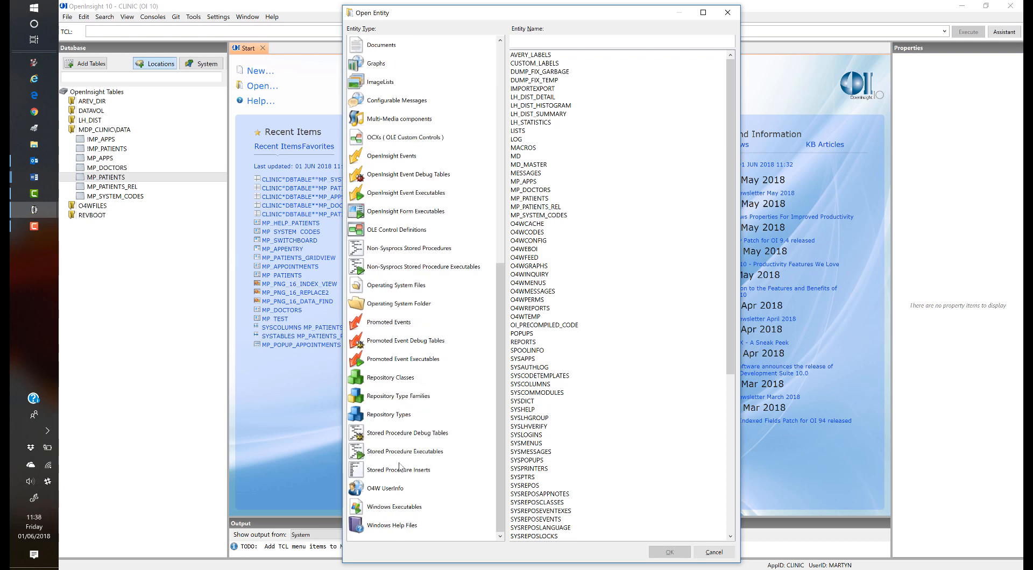
pyautogui.scroll(7, 404, 386)
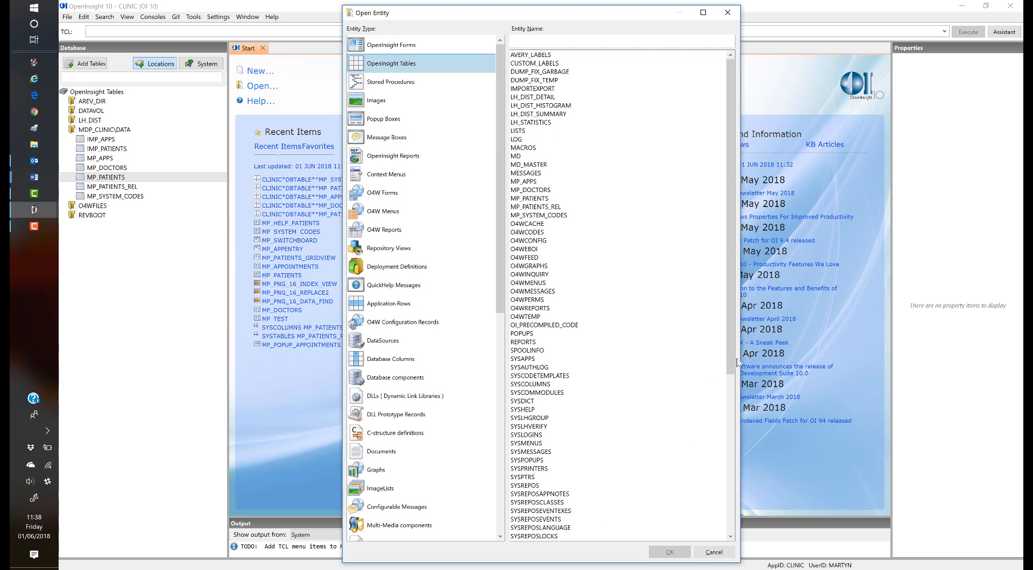
# Find the MP_ tables in the entity list and open the MP_PATIENTS table
pyautogui.moveTo(731, 380); pyautogui.dragTo(745, 335)
pyautogui.click(537, 182)
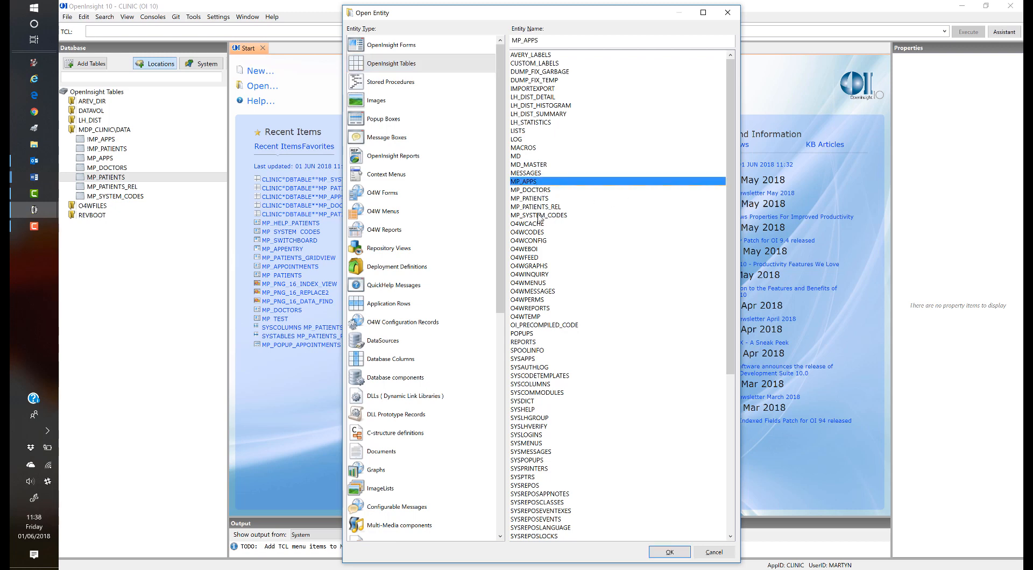
pyautogui.click(540, 215)
pyautogui.click(534, 183)
pyautogui.doubleClick(537, 200)
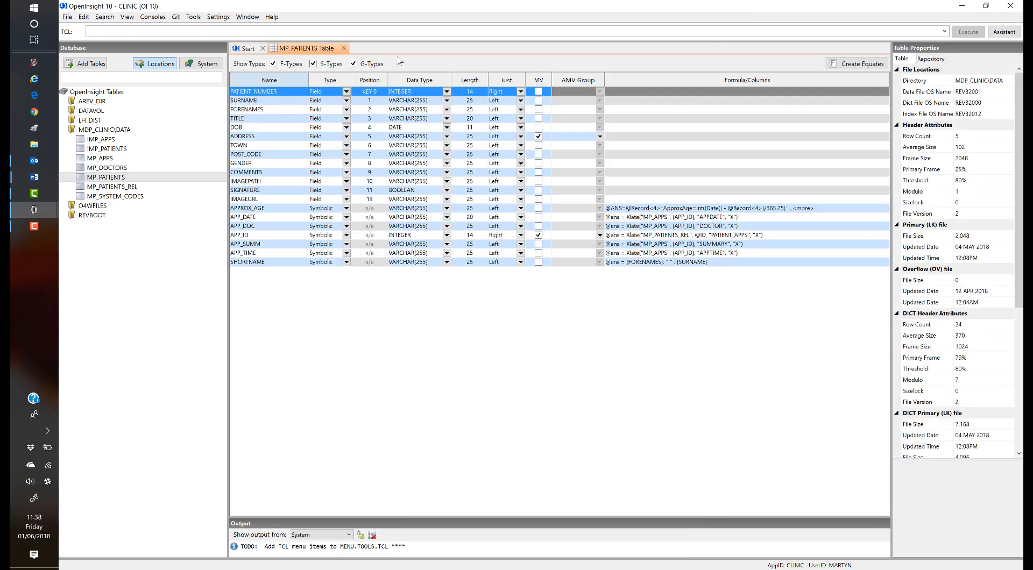
# Close the MP_PATIENTS table and reopen it from the recent items
pyautogui.click(344, 48)
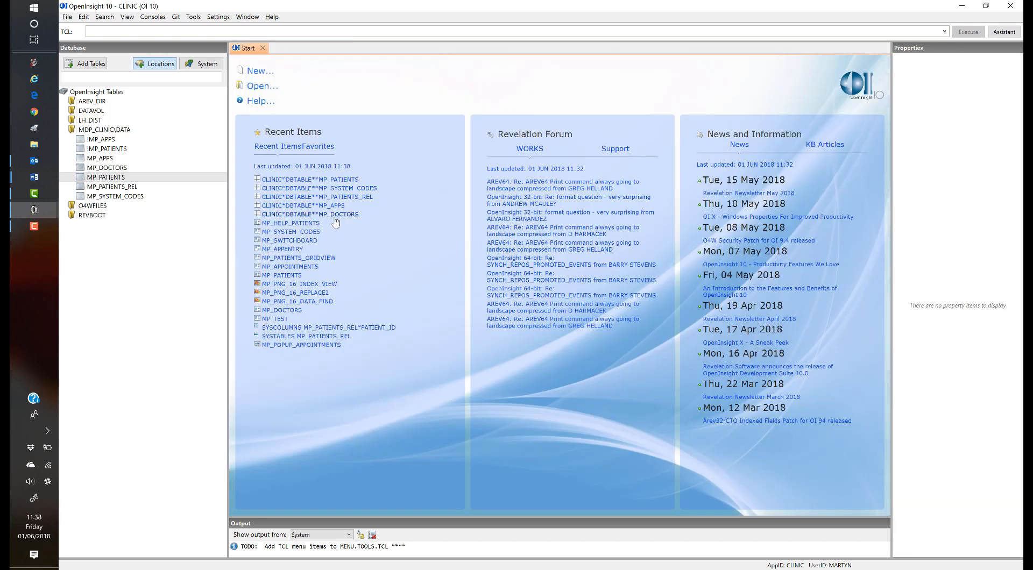
pyautogui.click(339, 181)
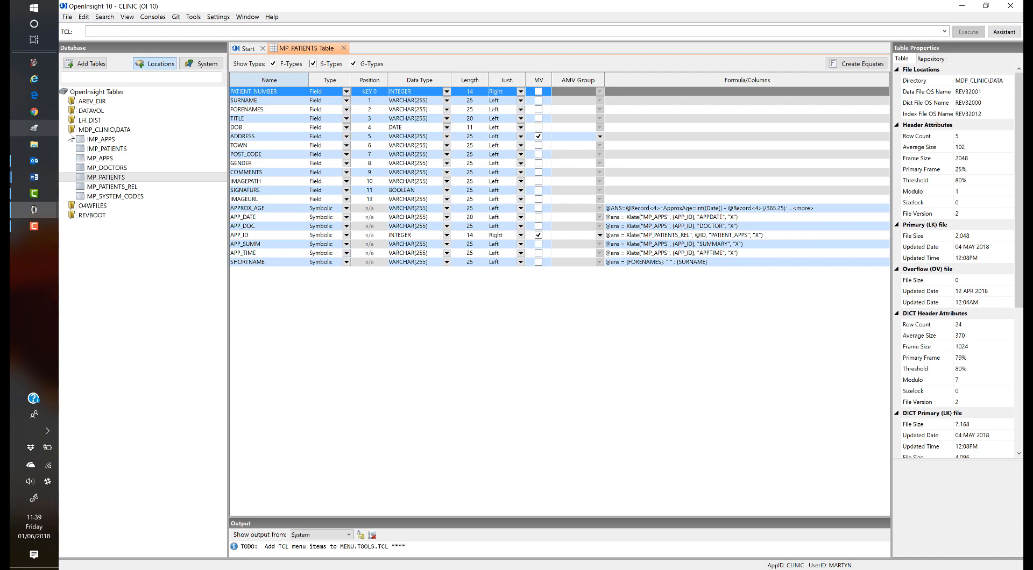
# Close the current OpenInsight session, start the OI10 Eval for Videos copy and dismiss its evaluation notice
pyautogui.click(1010, 7)
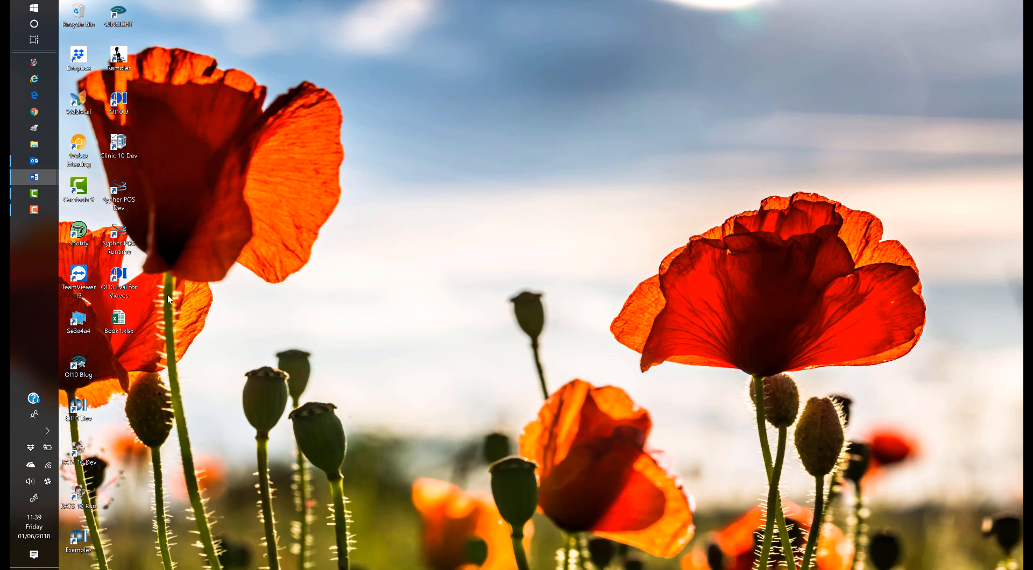
pyautogui.click(124, 289)
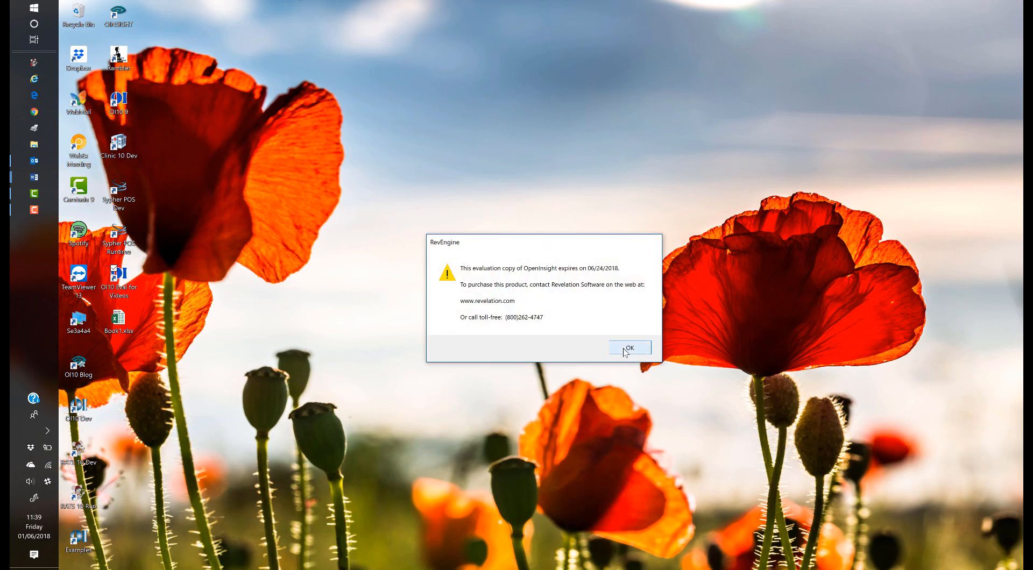
pyautogui.click(627, 349)
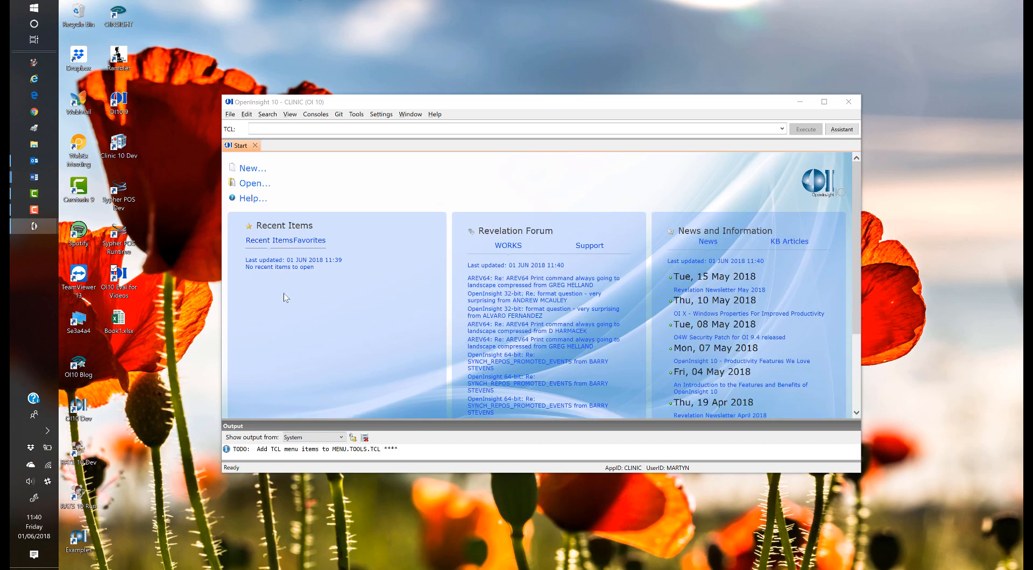
# Show the Database panel, look through its list of OpenInsight tables and maximize the window
pyautogui.click(290, 114)
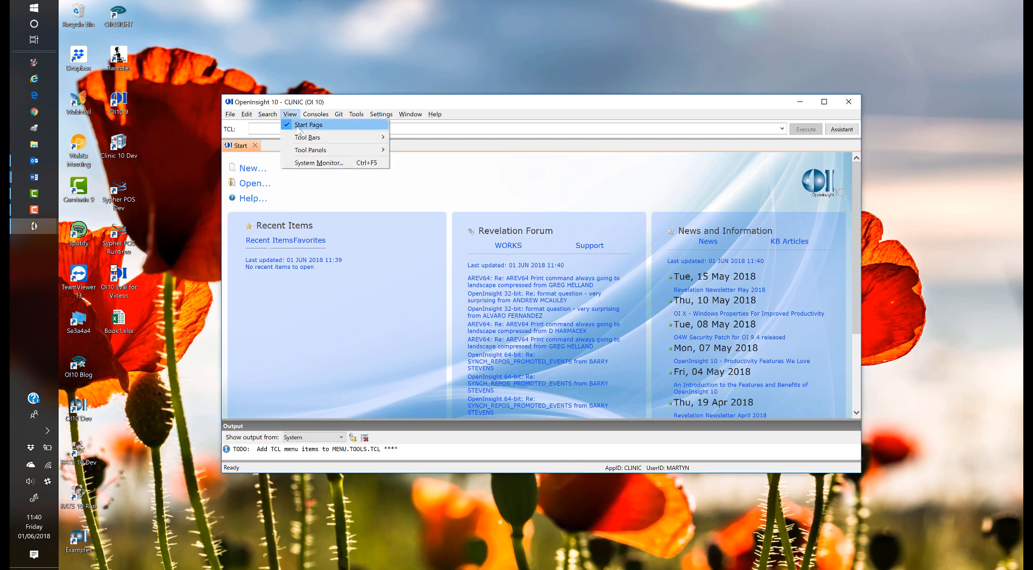
pyautogui.moveTo(305, 153)
pyautogui.click(415, 150)
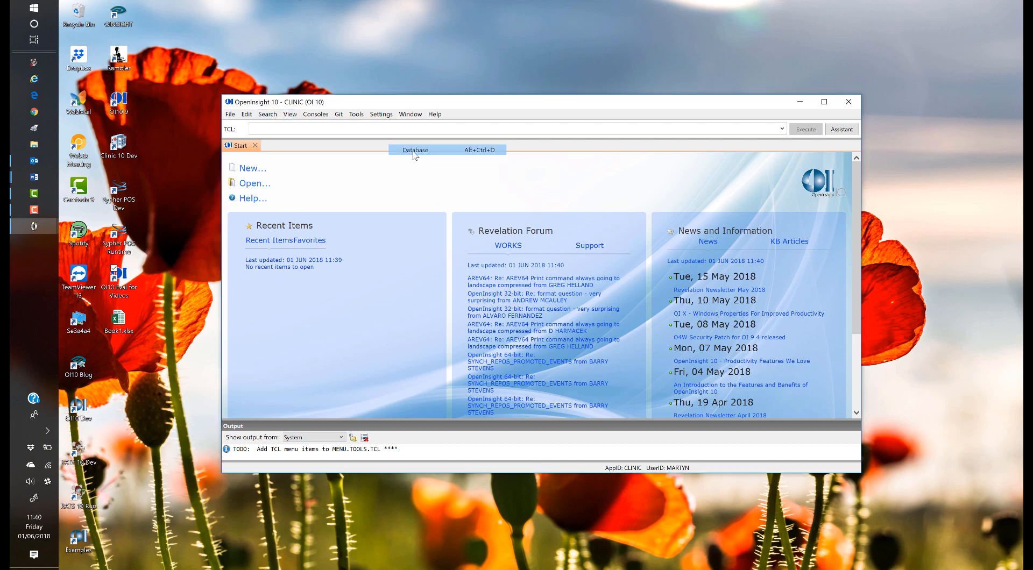
pyautogui.scroll(-3, 287, 251)
pyautogui.scroll(-5, 288, 251)
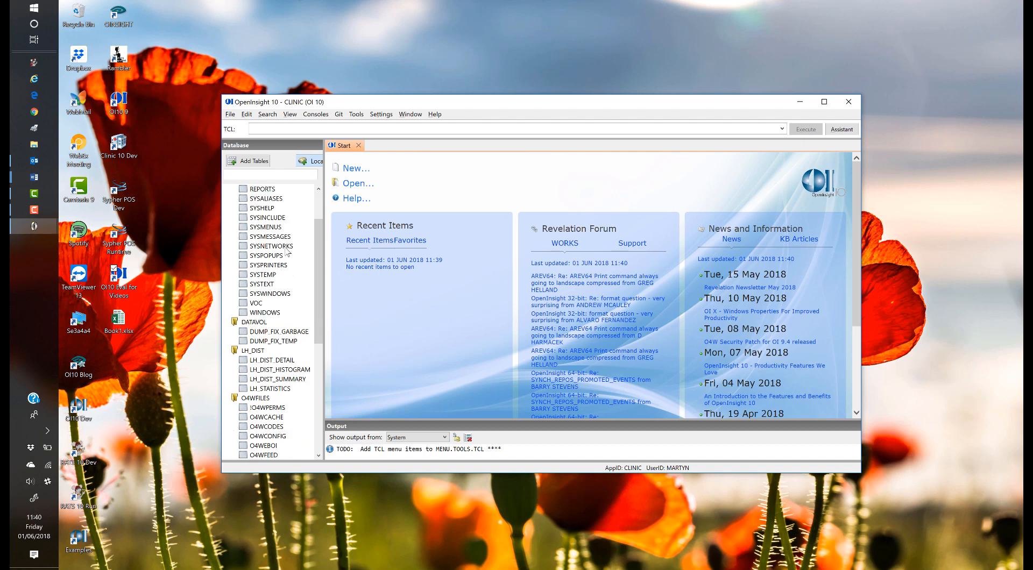
pyautogui.scroll(-1, 298, 396)
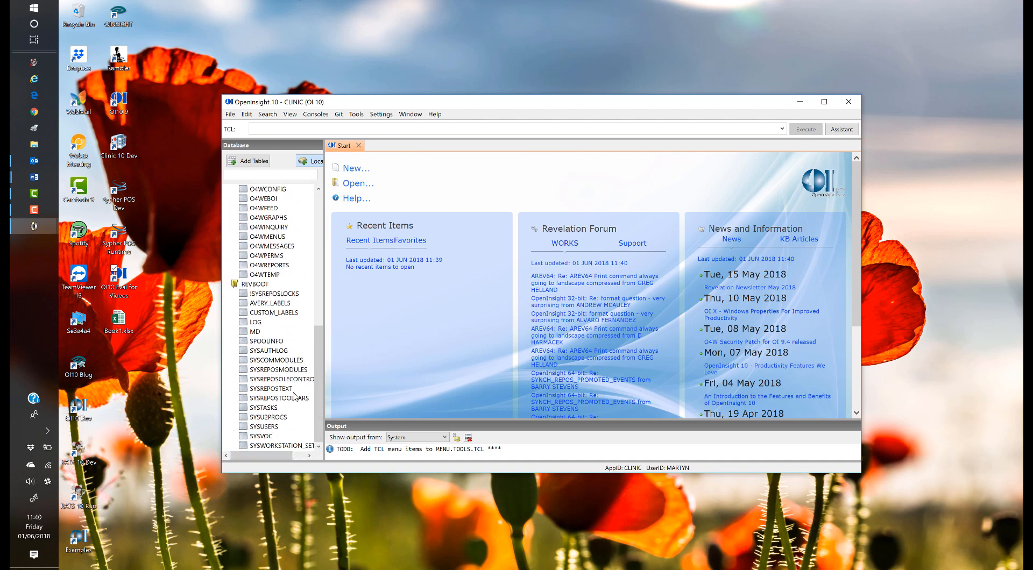
pyautogui.scroll(4, 295, 387)
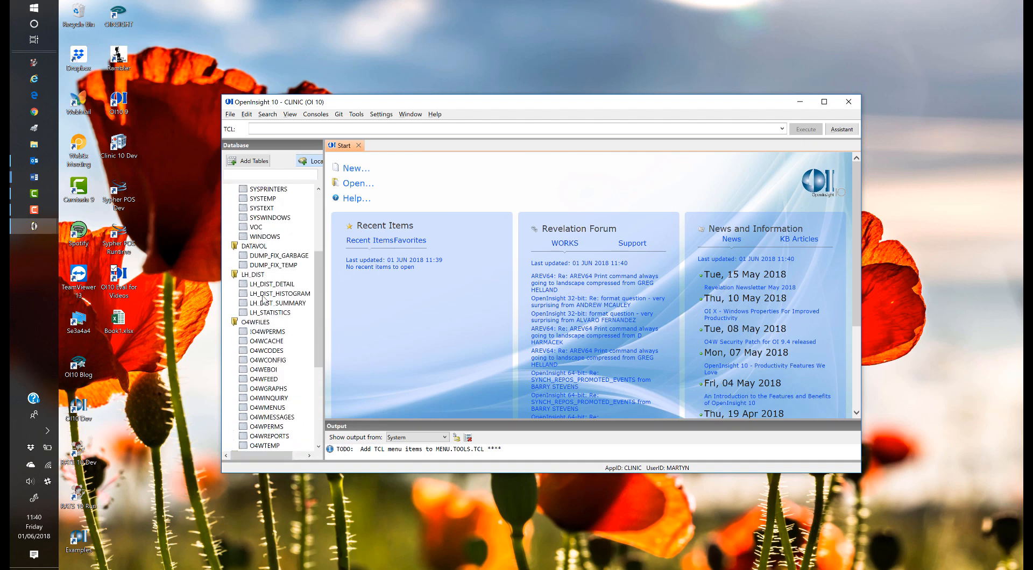
pyautogui.scroll(5, 264, 300)
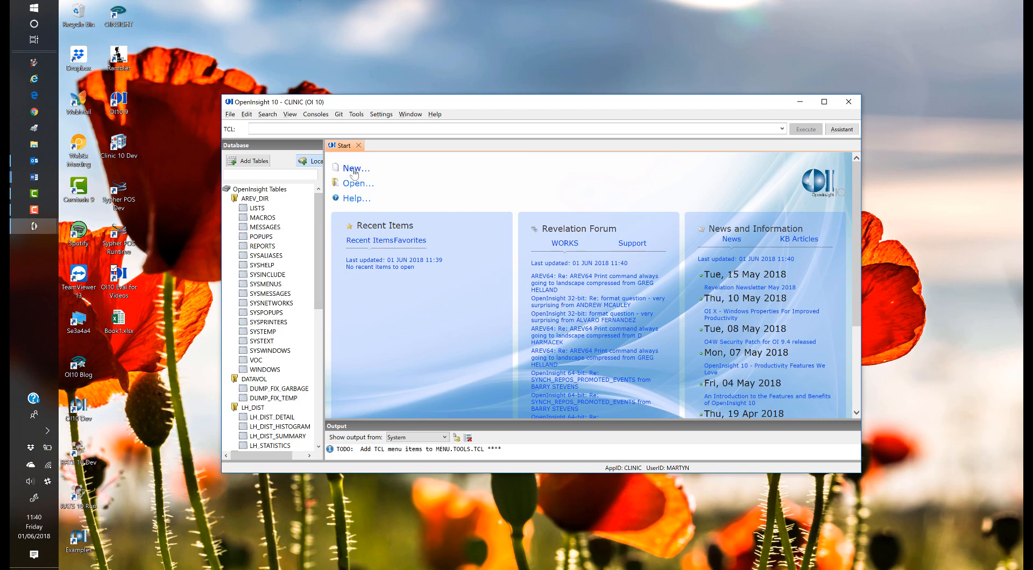
pyautogui.click(824, 101)
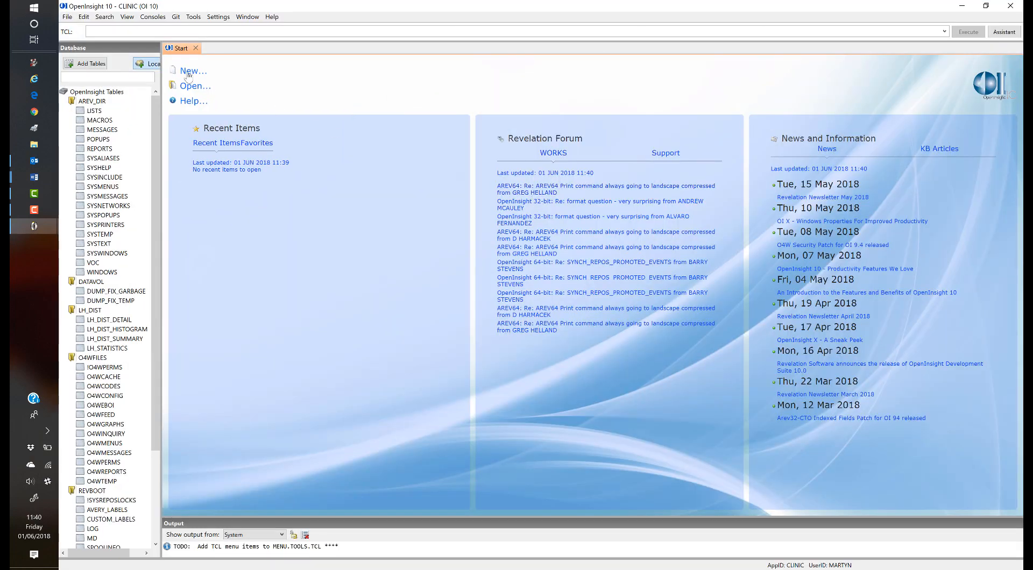
pyautogui.click(189, 75)
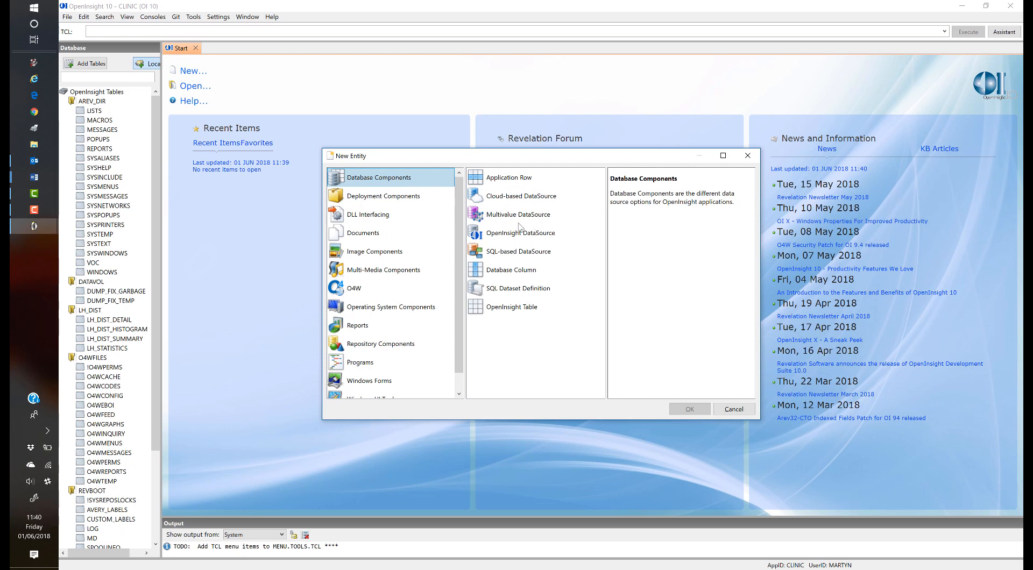
pyautogui.click(510, 309)
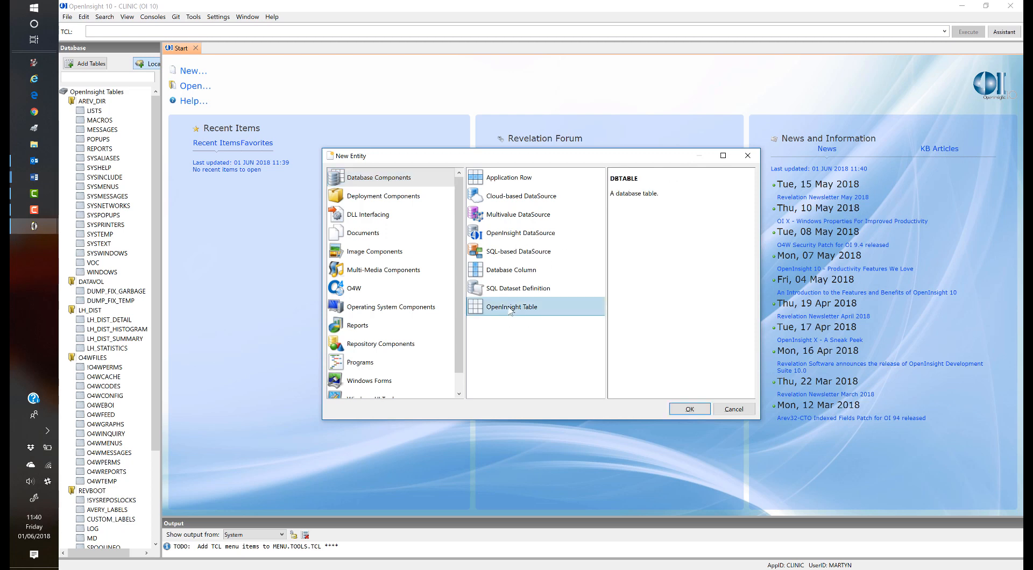
pyautogui.click(686, 410)
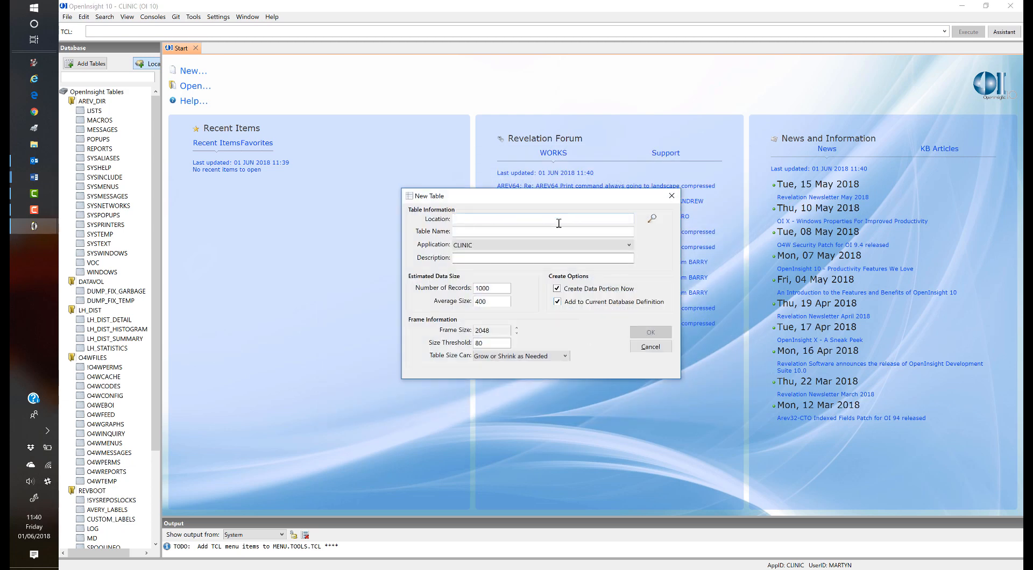
pyautogui.click(653, 218)
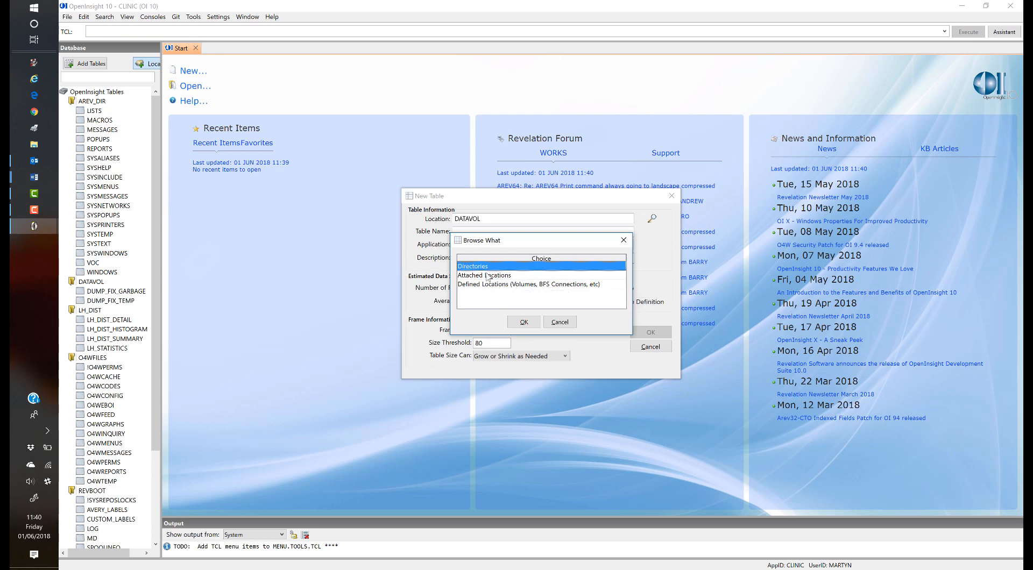
pyautogui.click(525, 323)
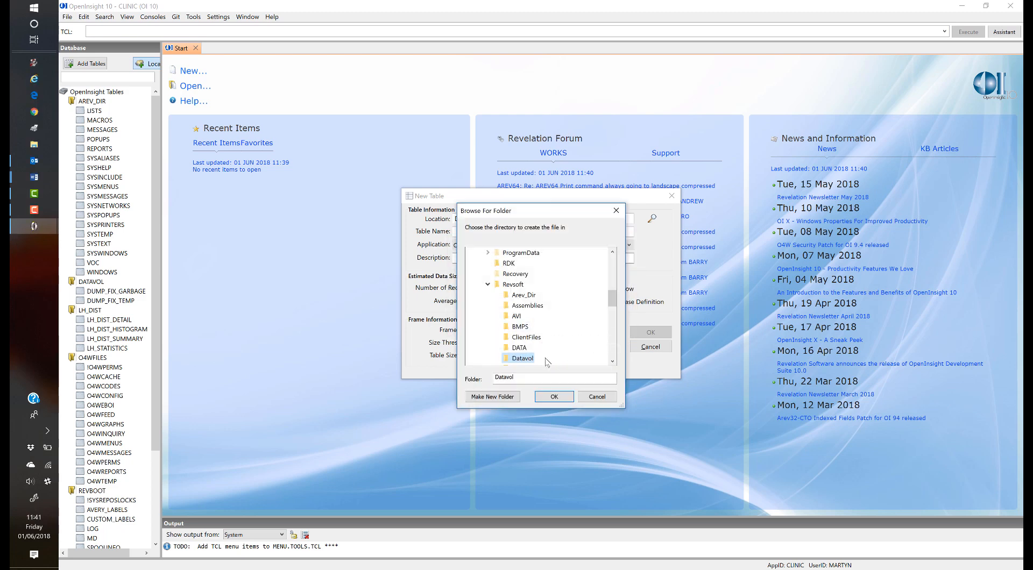
pyautogui.click(595, 398)
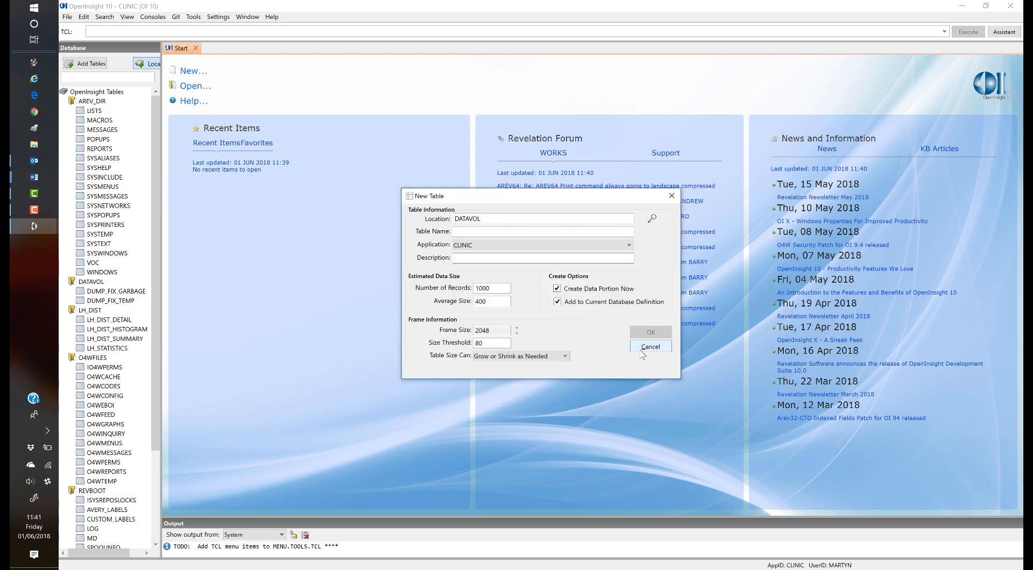
pyautogui.click(649, 347)
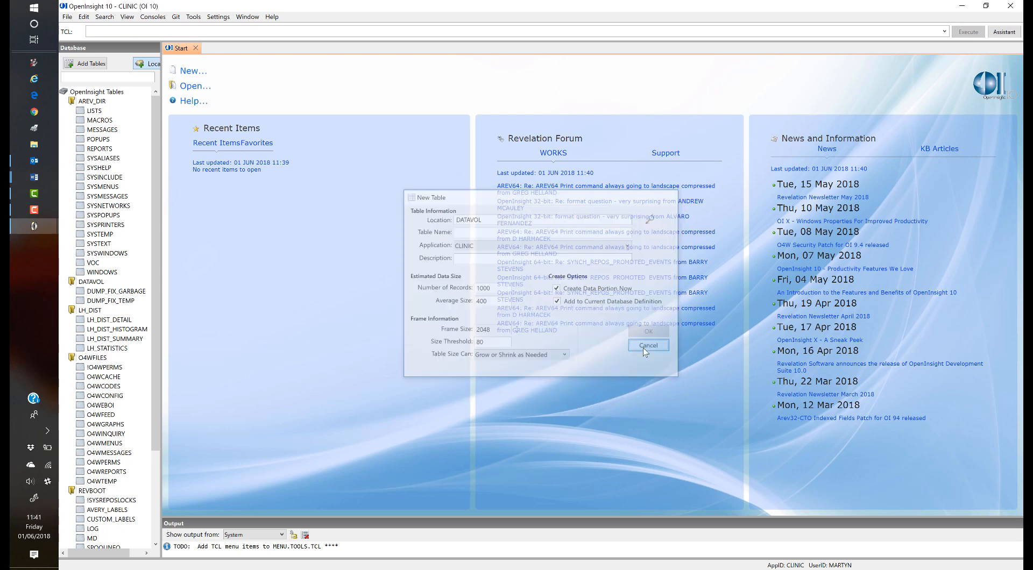
# Look through the Application Settings and the Tool Panels, Dialogs and Form Designer pages of the IDE Settings
pyautogui.click(225, 17)
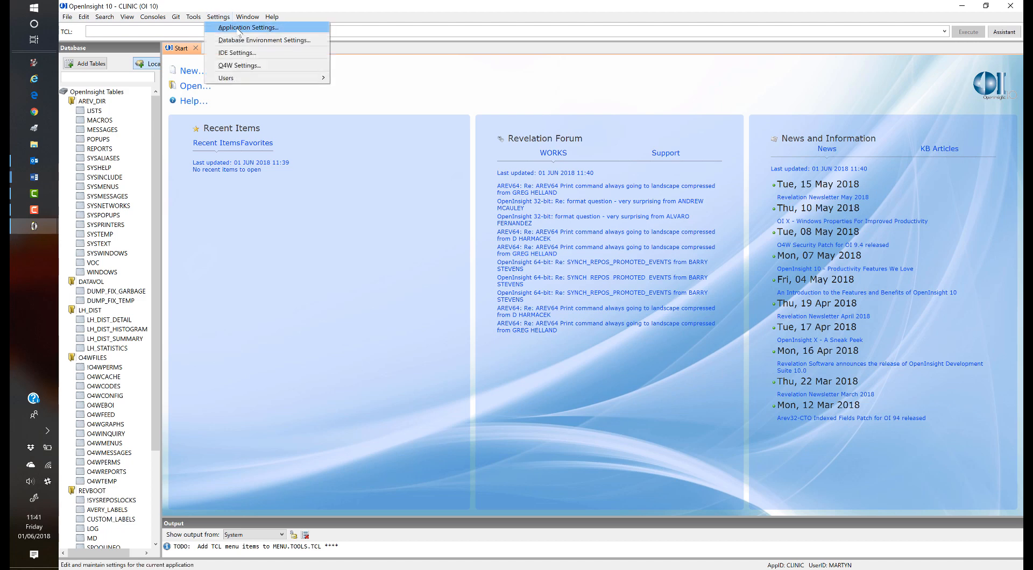
pyautogui.click(239, 30)
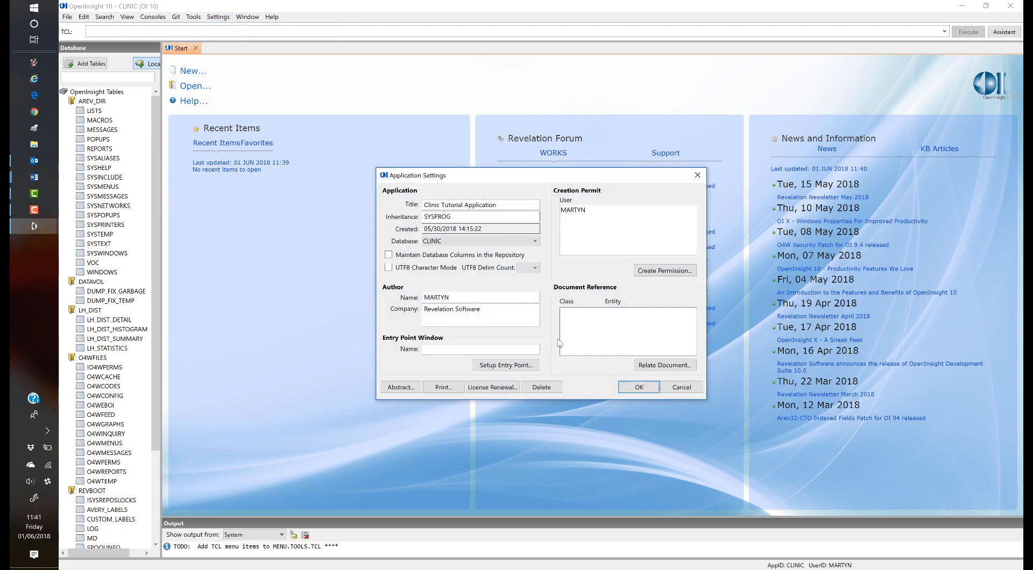
pyautogui.click(677, 390)
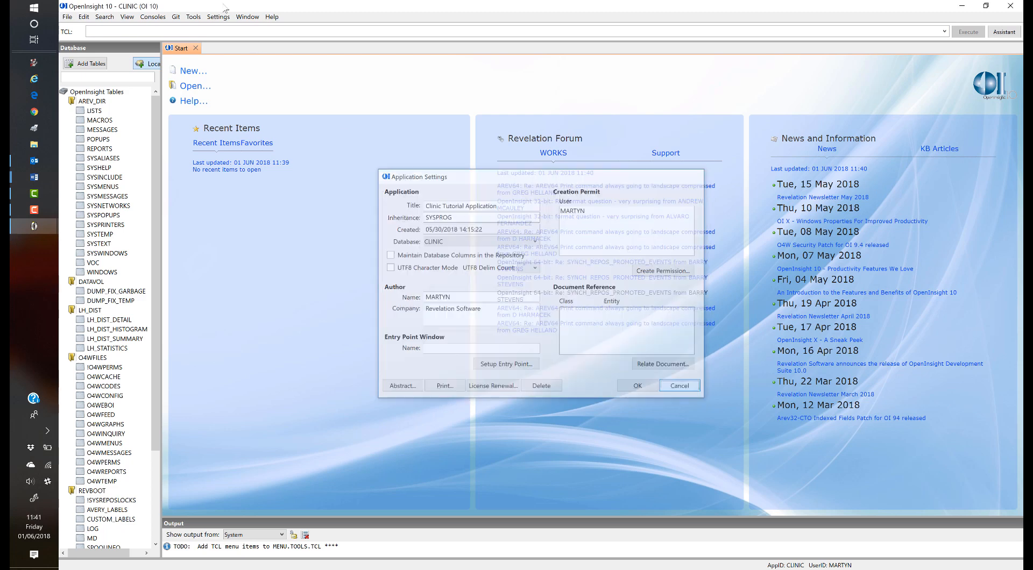
pyautogui.click(225, 18)
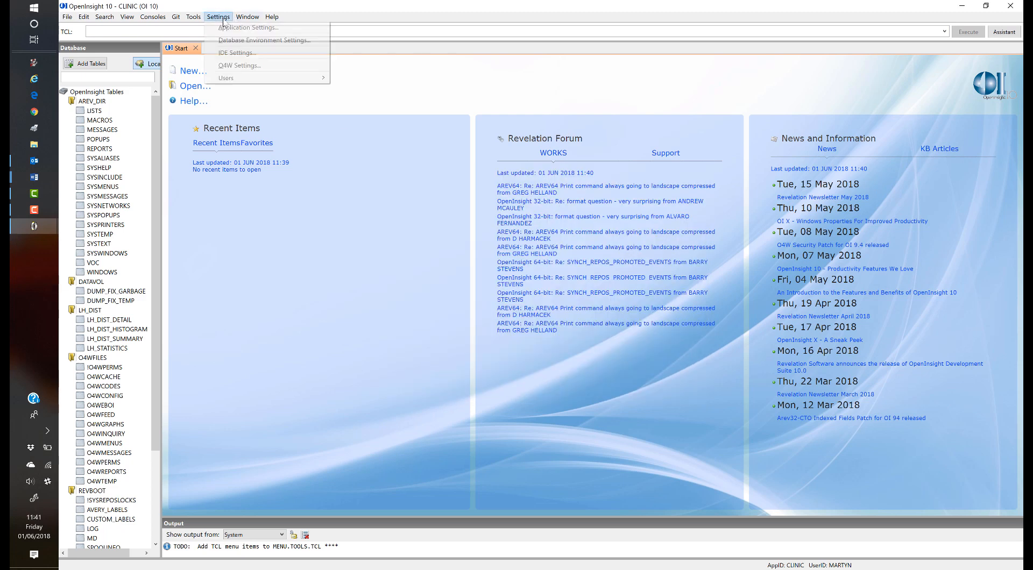
pyautogui.click(239, 53)
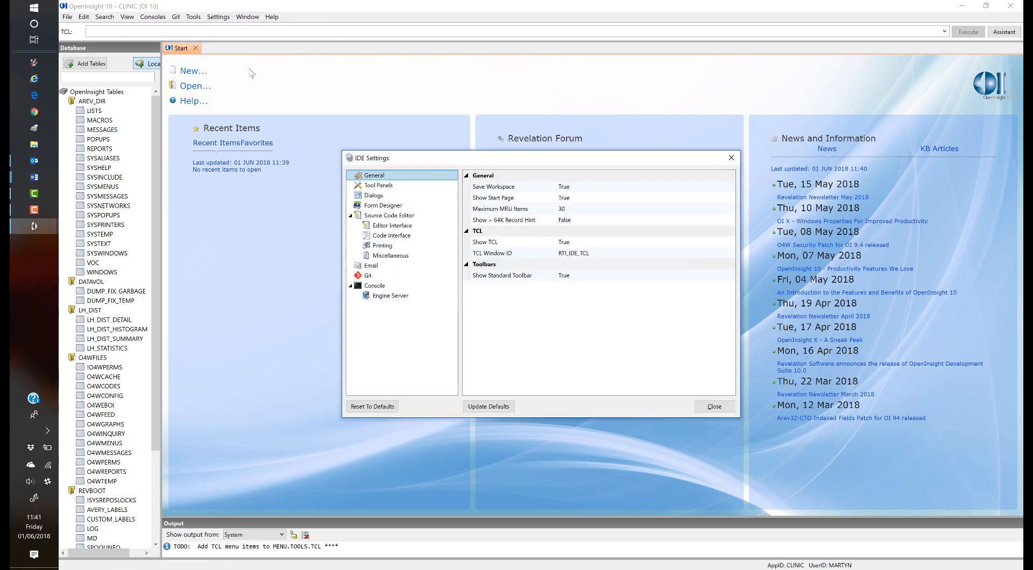
pyautogui.click(375, 186)
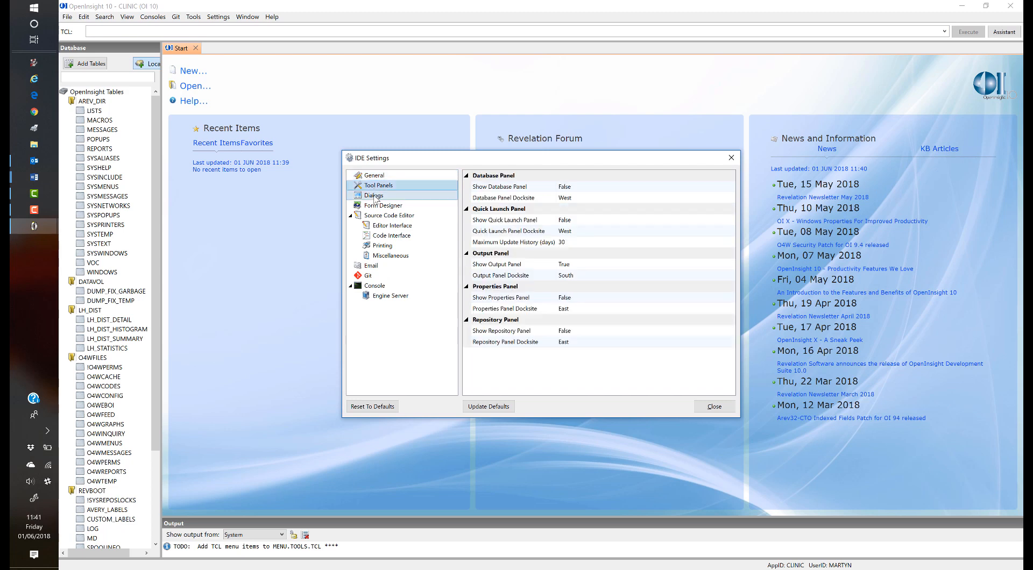
pyautogui.click(376, 196)
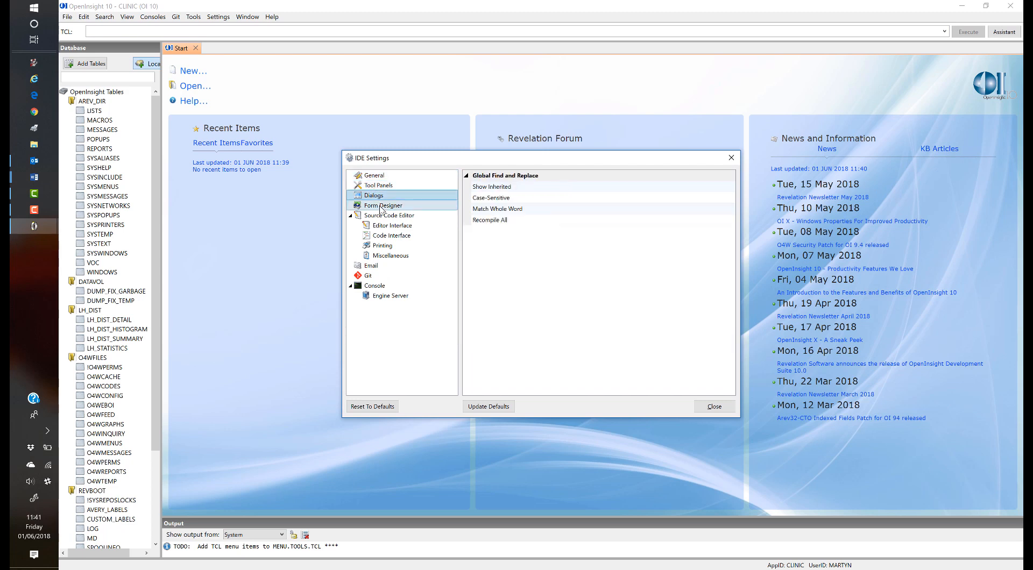
pyautogui.click(381, 207)
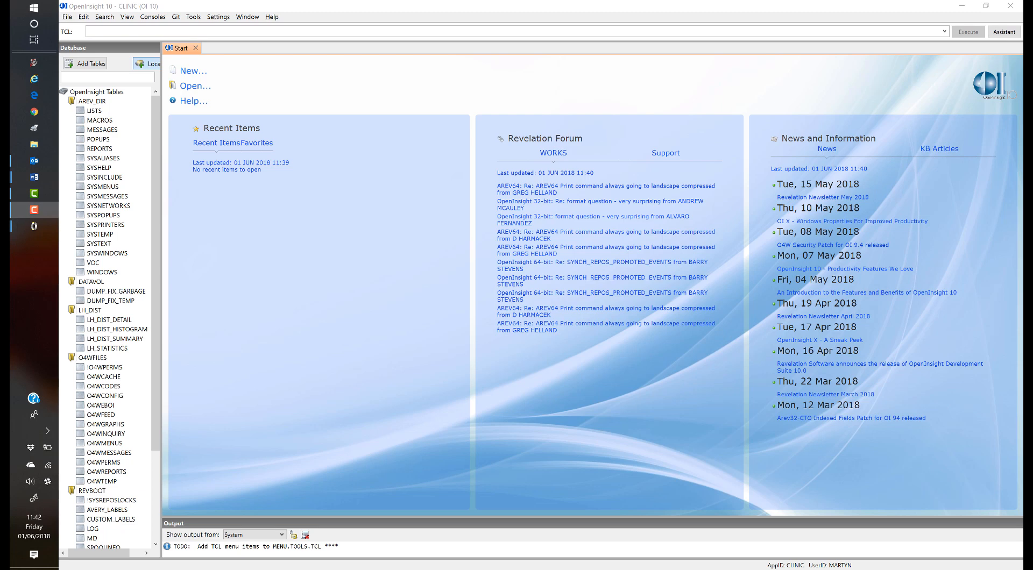
# Set the default data path in the Database Environment Settings to C:\Revsoft\MP_CLINIC\Data and save the settings
pyautogui.click(218, 17)
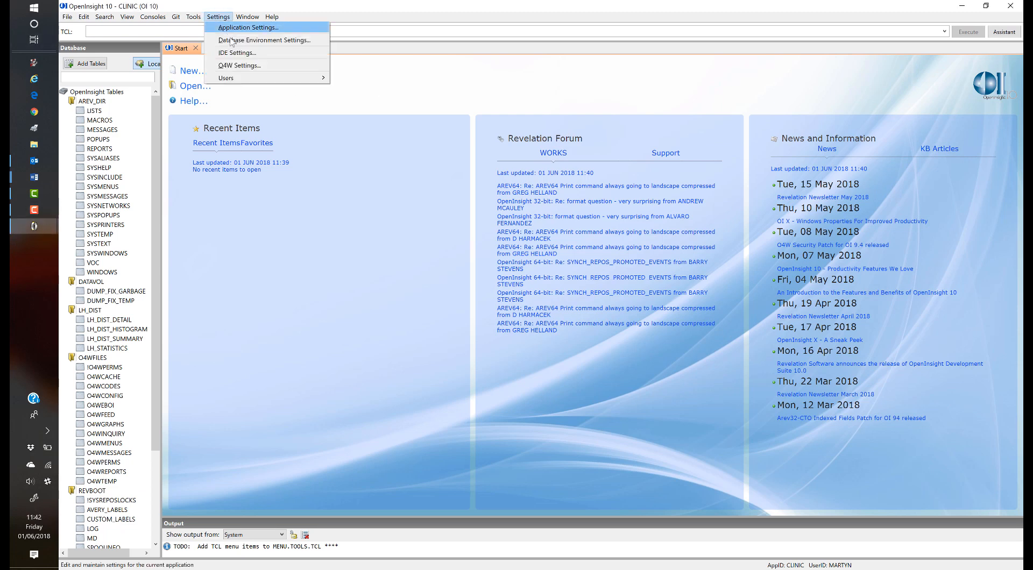
pyautogui.click(231, 43)
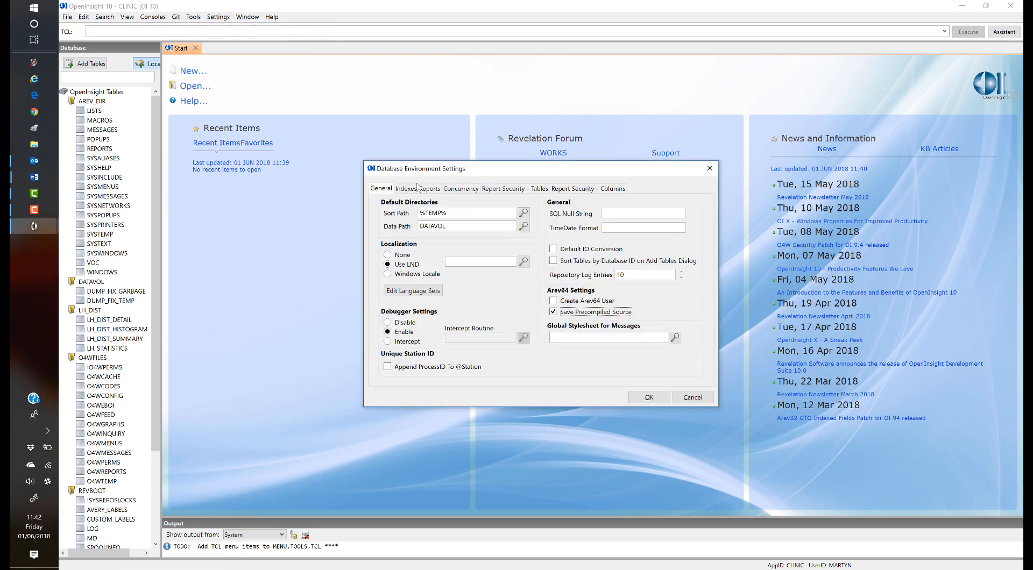
pyautogui.click(523, 225)
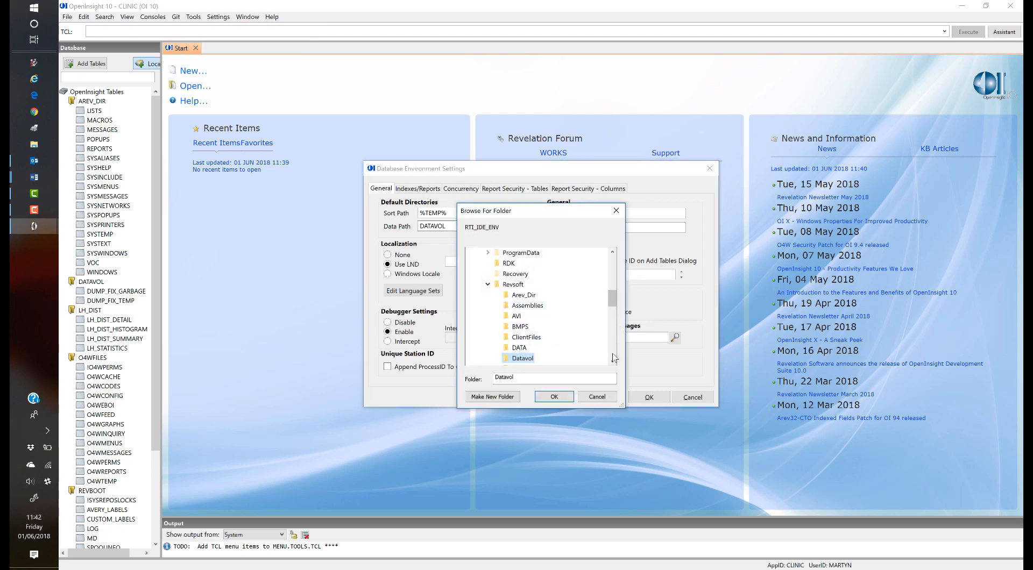
pyautogui.moveTo(616, 299); pyautogui.dragTo(616, 315)
pyautogui.click(536, 337)
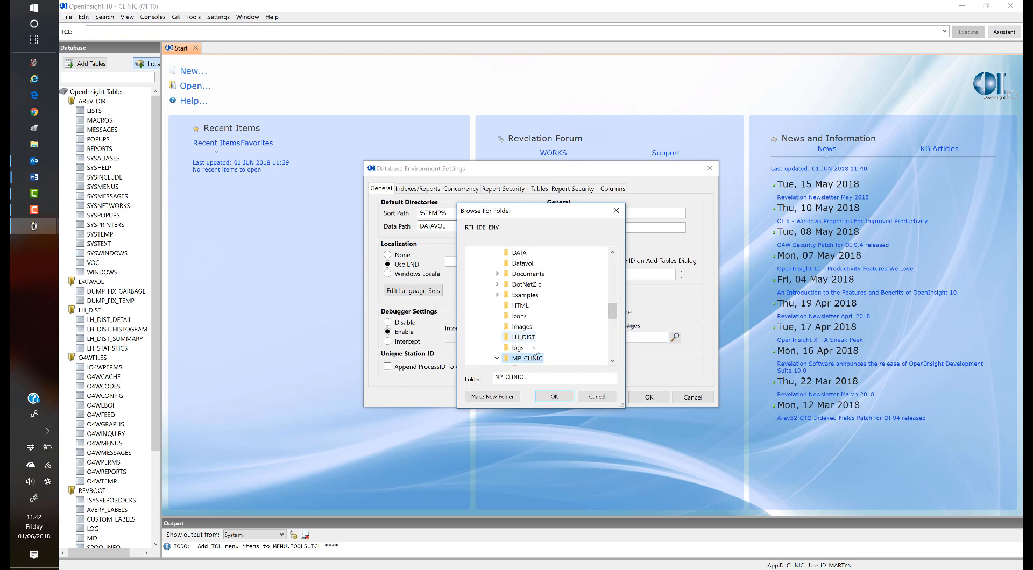
pyautogui.click(526, 338)
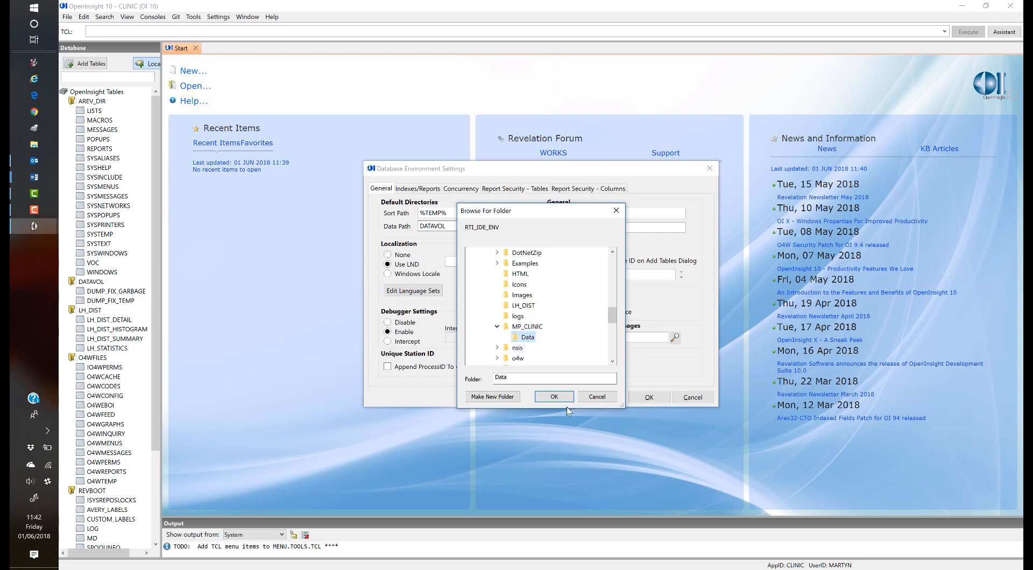
pyautogui.click(565, 402)
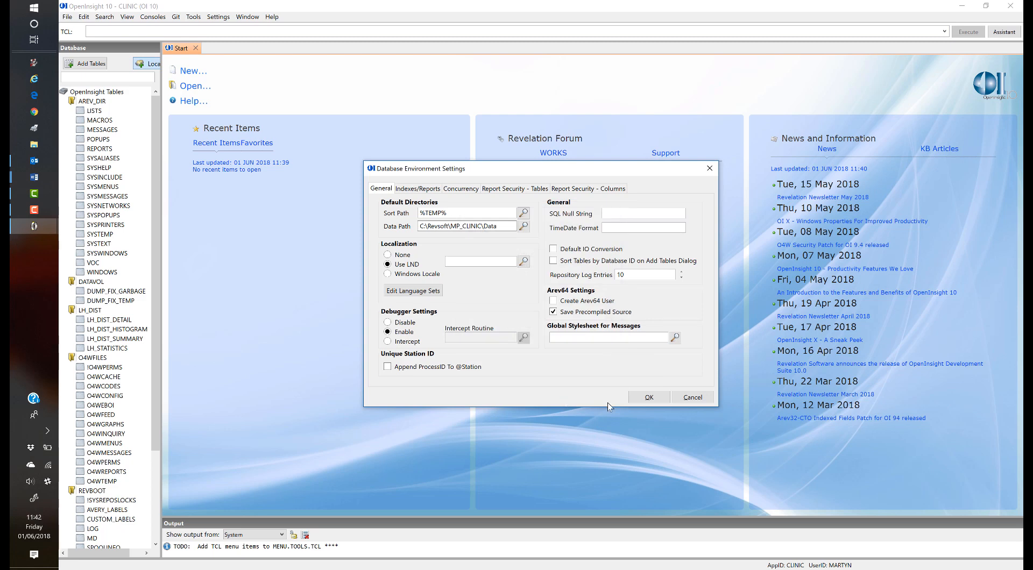
pyautogui.click(649, 398)
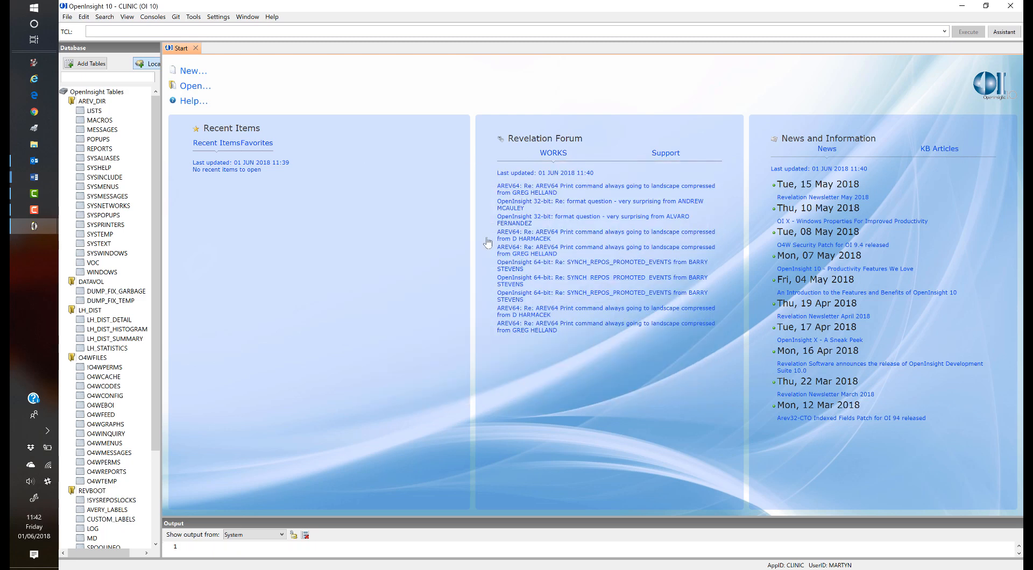
# Start a new OpenInsight Table and set its location to the MP_CLINIC\Data directory
pyautogui.click(189, 72)
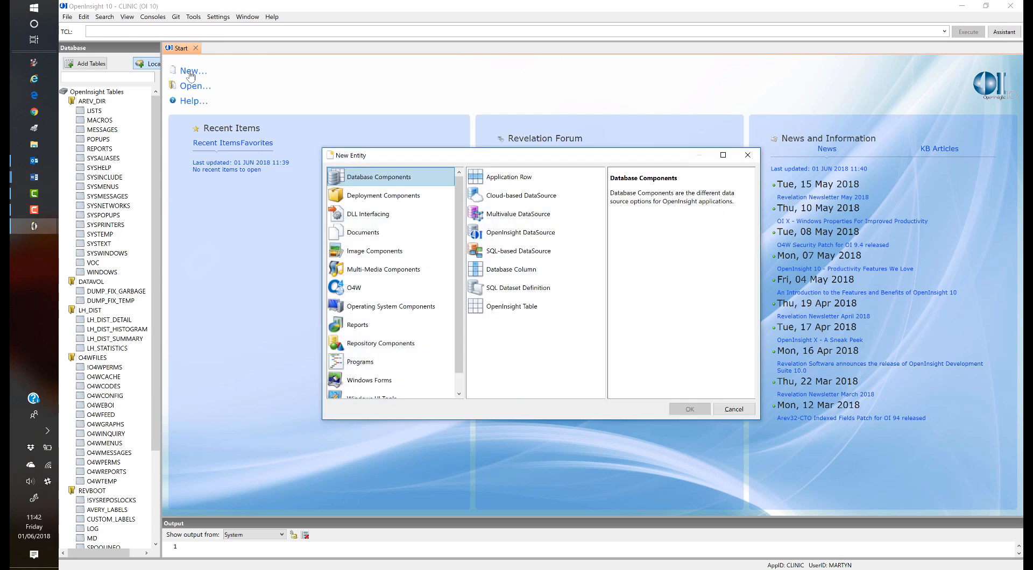
pyautogui.click(506, 310)
pyautogui.click(689, 409)
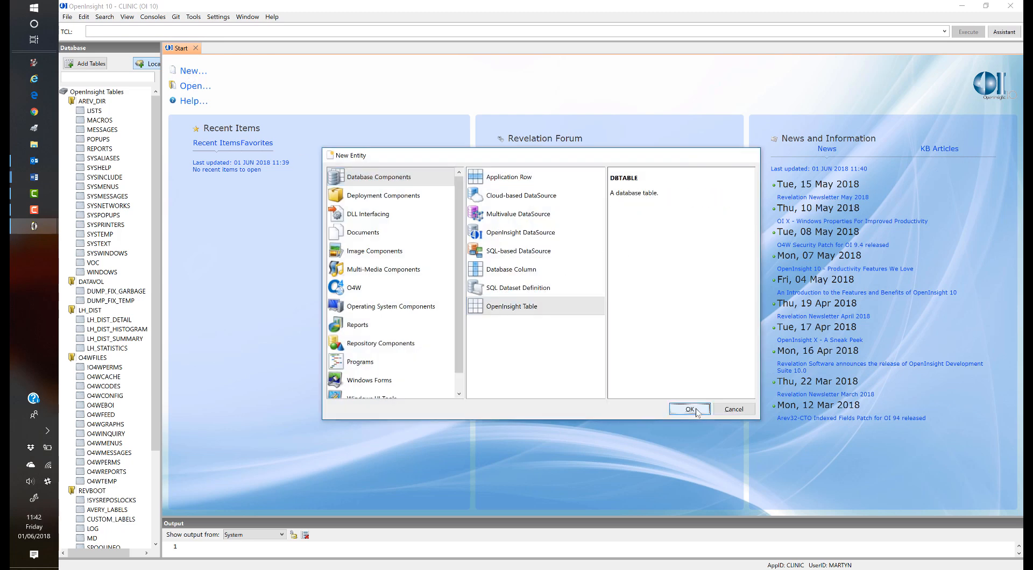
pyautogui.click(651, 218)
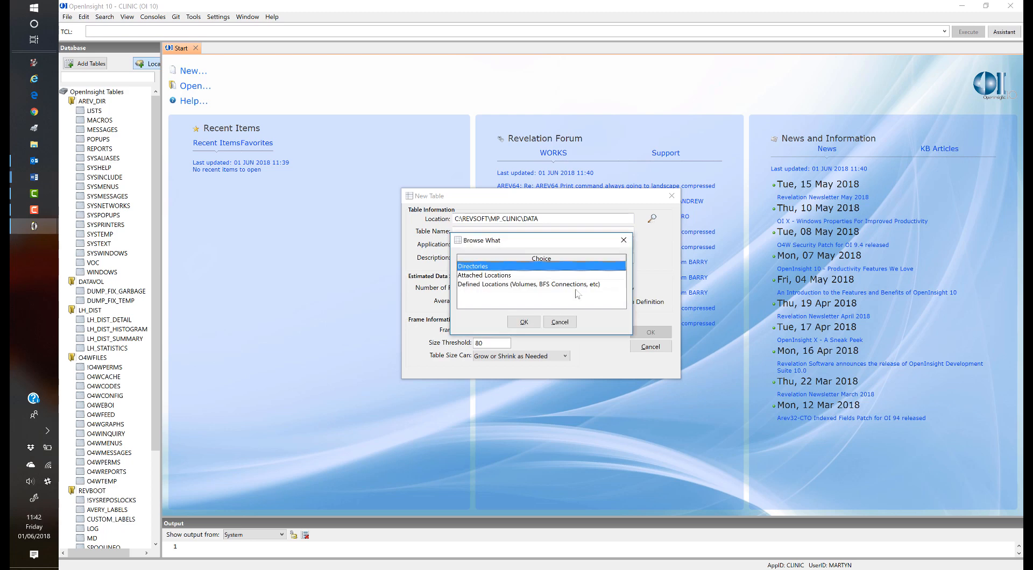
pyautogui.click(523, 322)
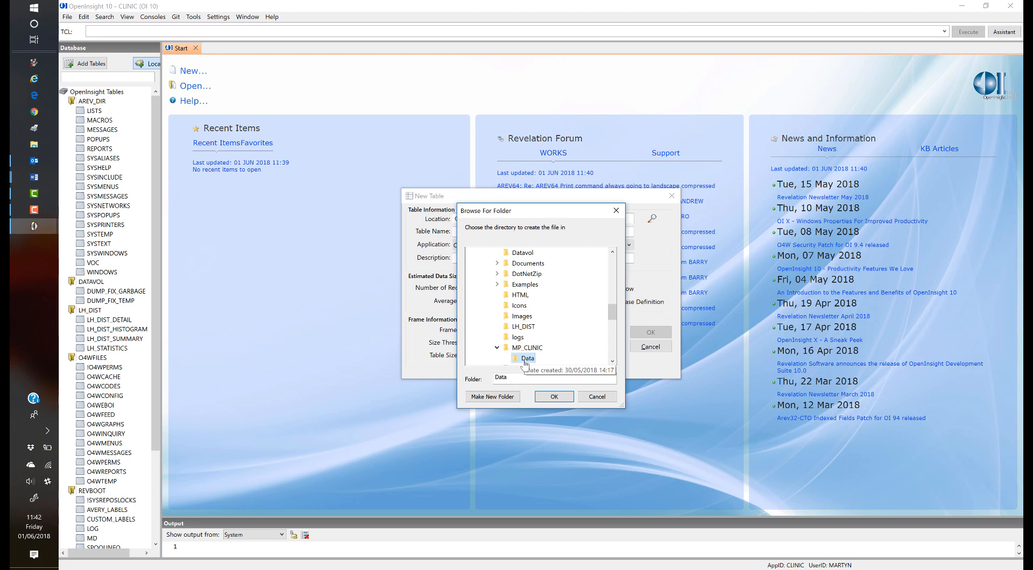
pyautogui.click(554, 397)
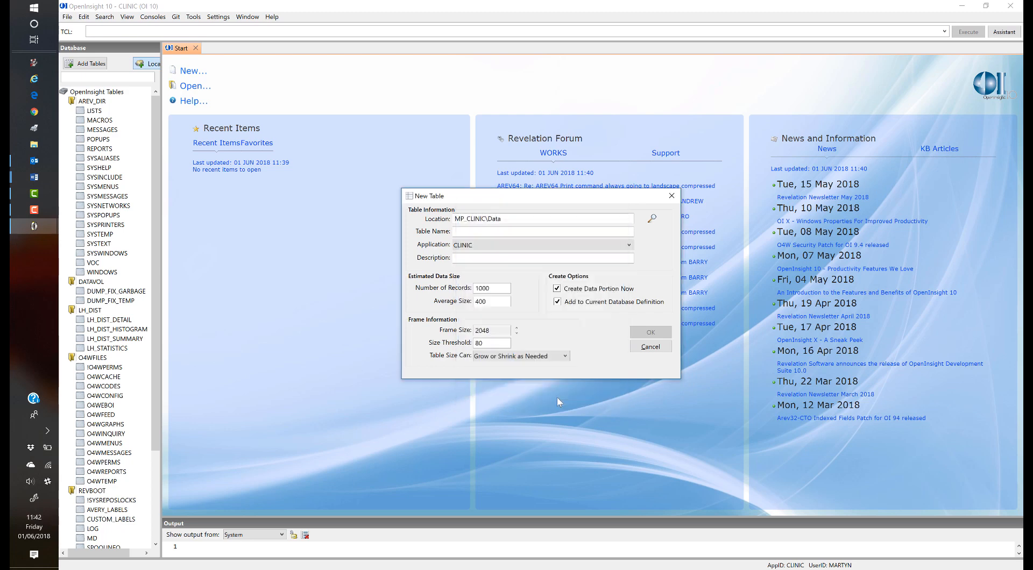
# Name the table MP_PATIENTS with the description "Patient personal records" and create it
pyautogui.click(485, 231)
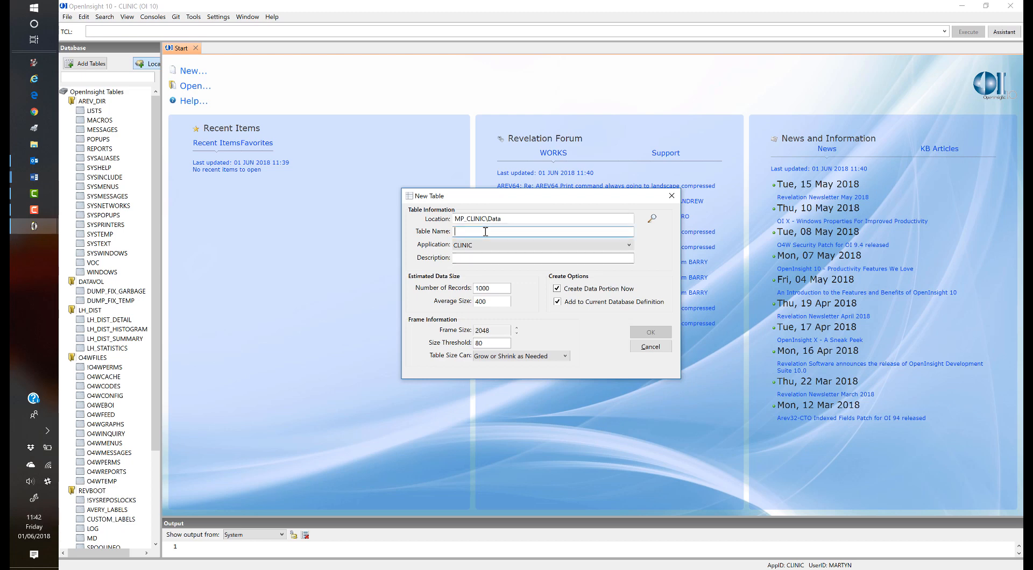
pyautogui.write('MP_PATIENTS')
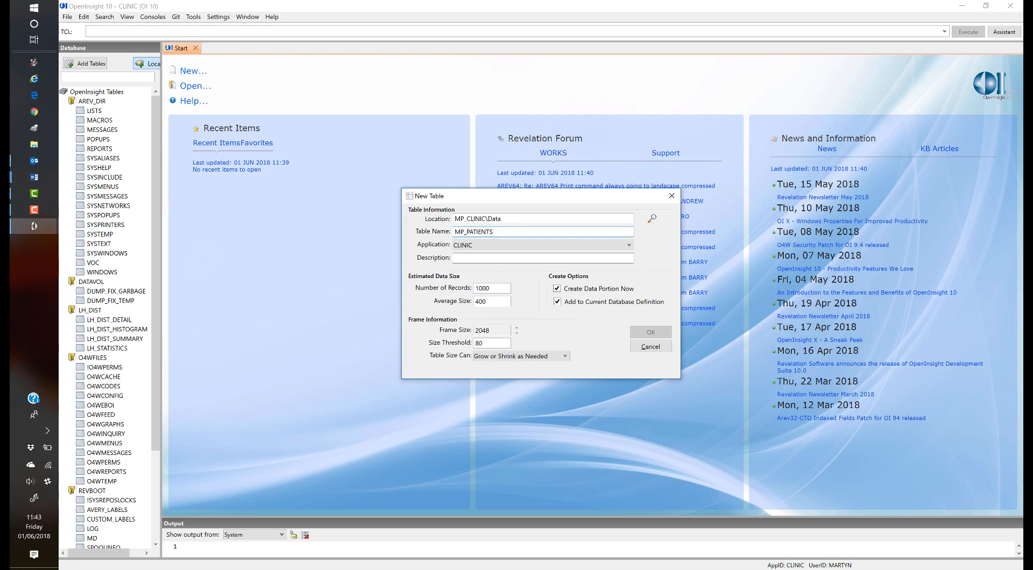
pyautogui.hotkey('alt', 'Tab')
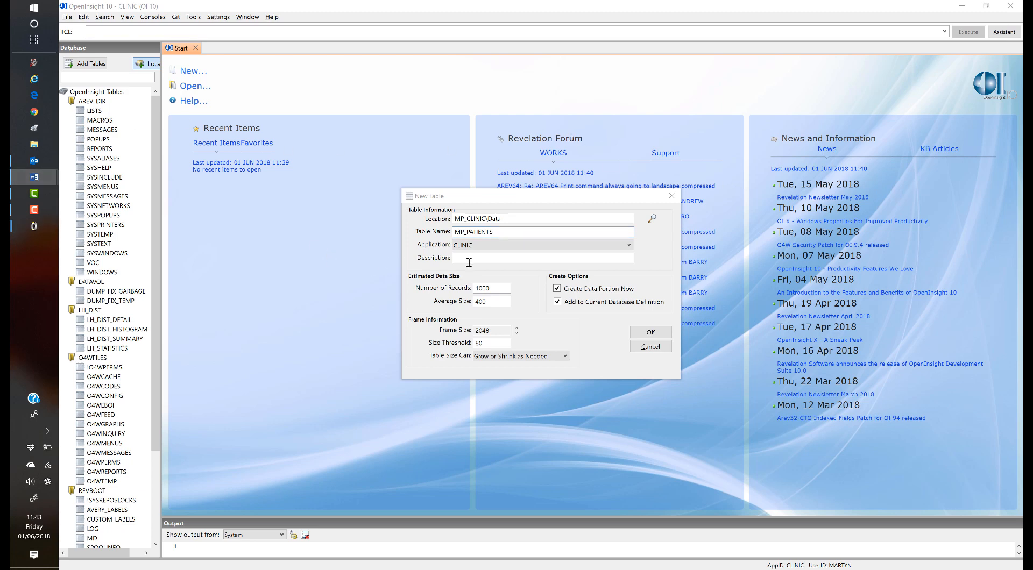
pyautogui.click(497, 260)
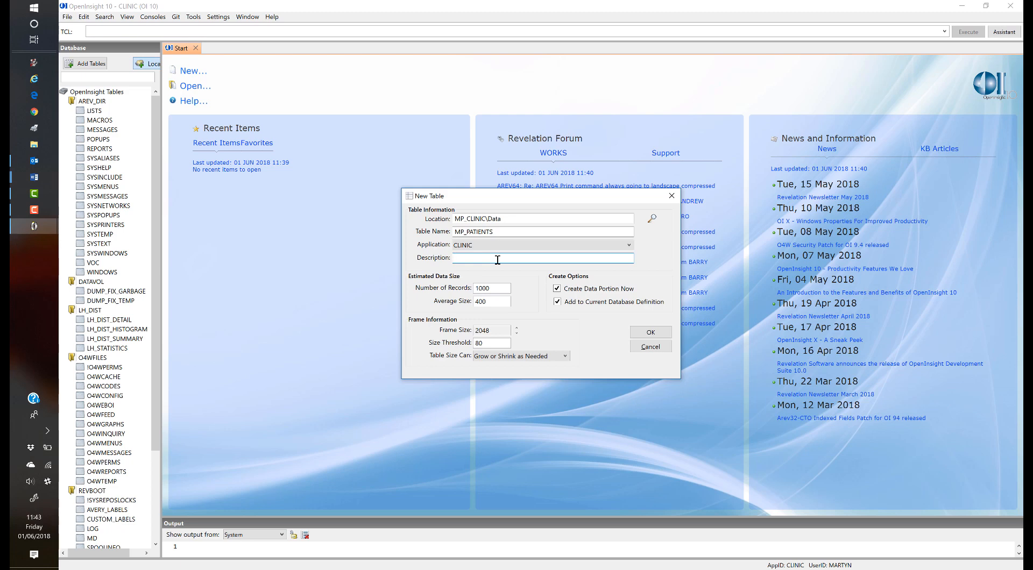
pyautogui.write('Patient personal records')
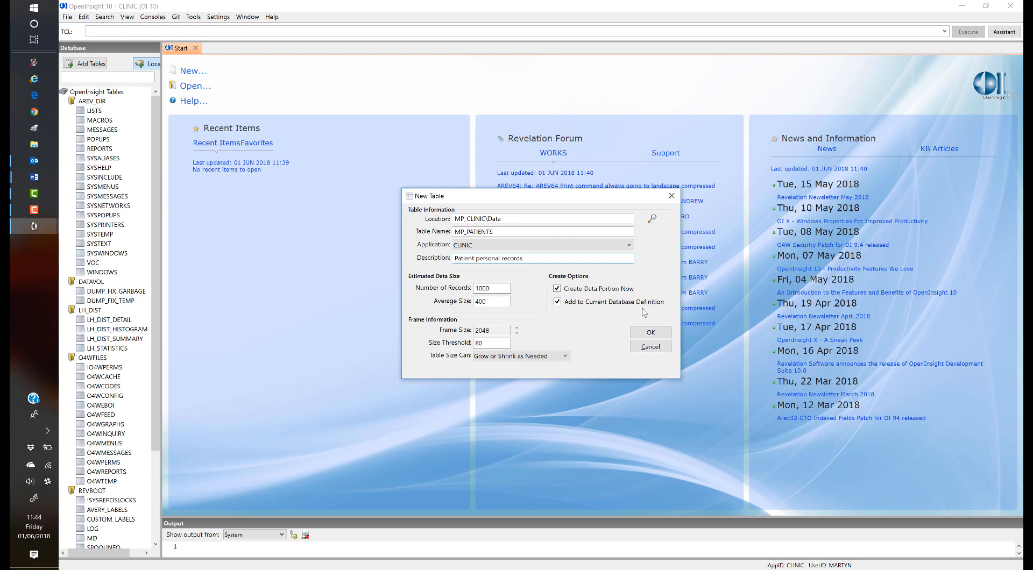
pyautogui.click(650, 333)
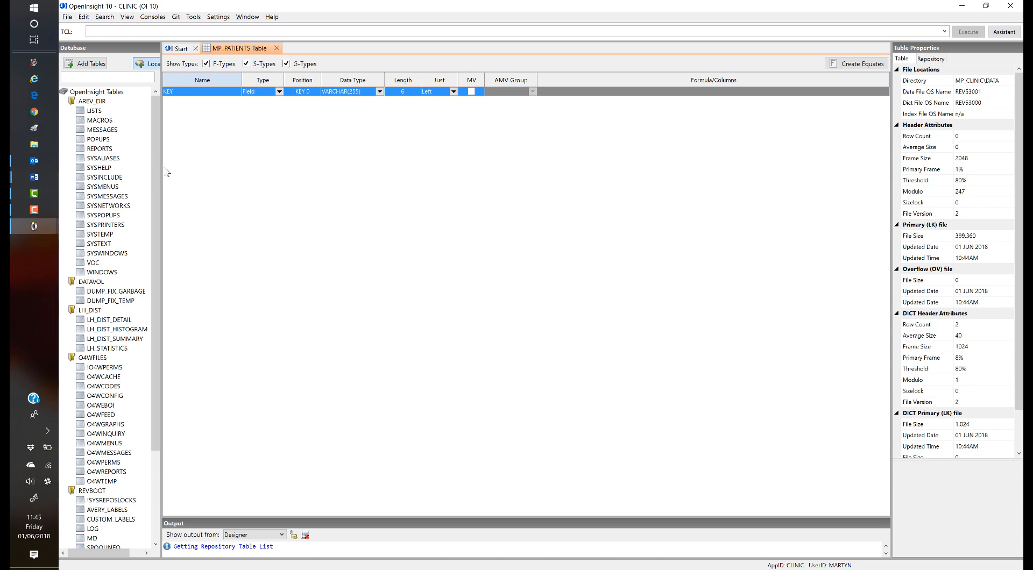
# Widen the Database panel to show all its commands and define the current database
pyautogui.moveTo(161, 168); pyautogui.dragTo(237, 168)
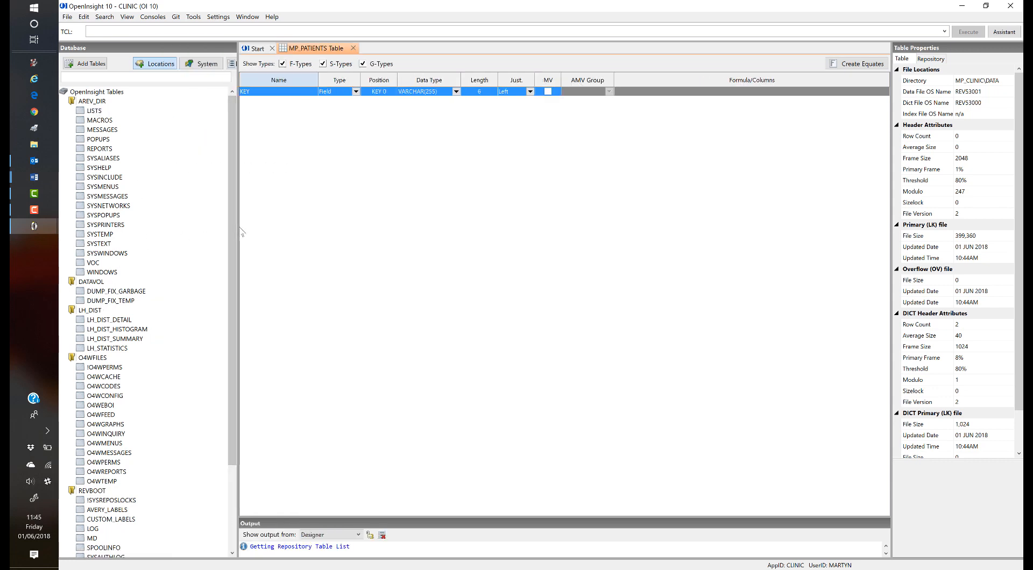
pyautogui.moveTo(238, 228); pyautogui.dragTo(326, 228)
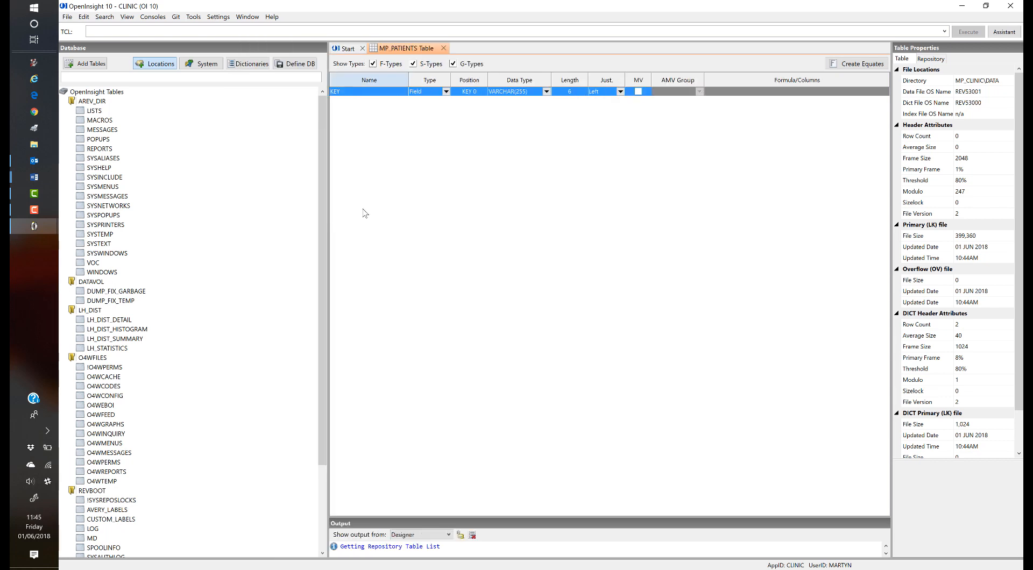
pyautogui.click(296, 64)
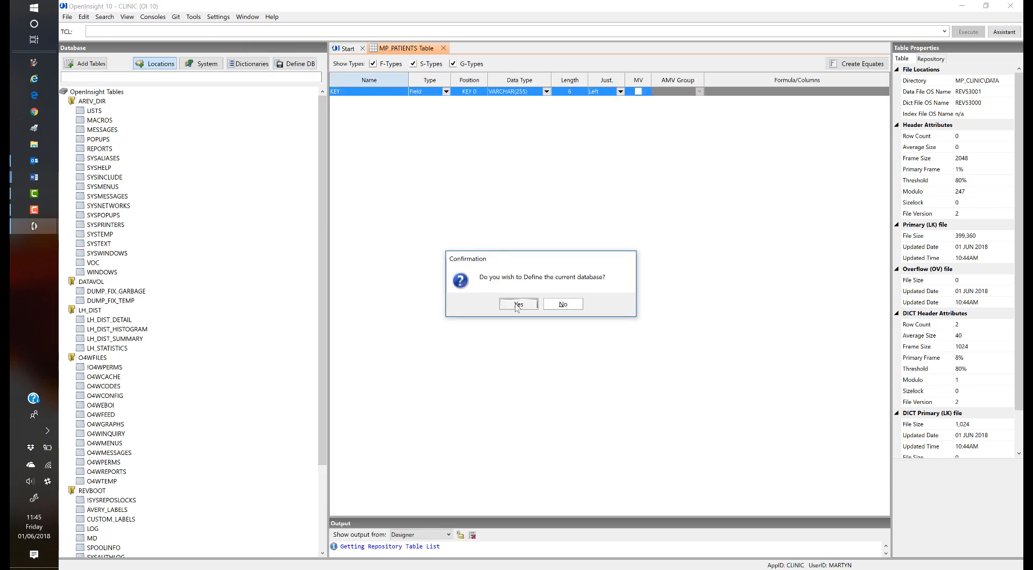
pyautogui.click(515, 304)
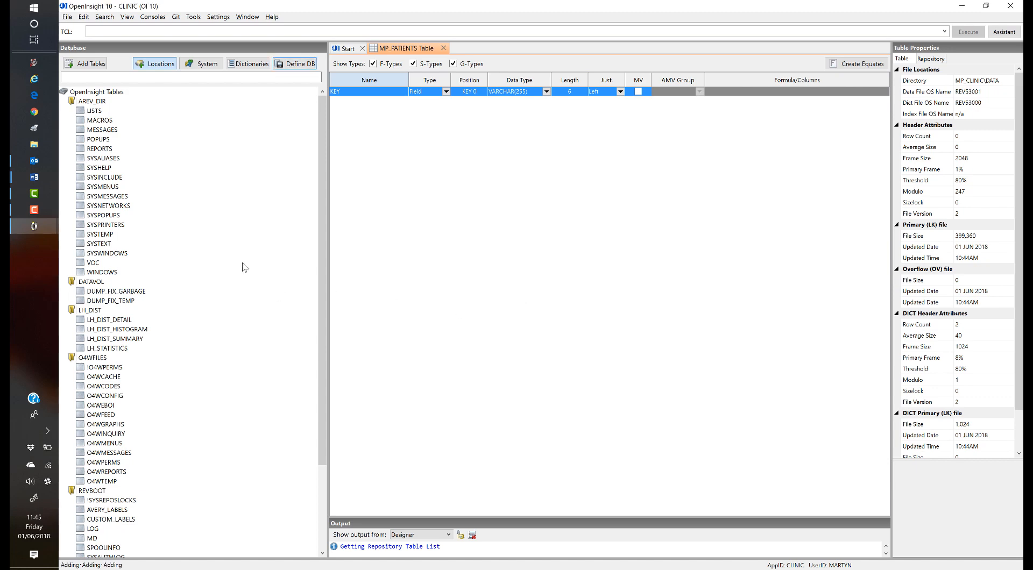
# Hide and reshow the Database panel to refresh its table list
pyautogui.scroll(-4, 230, 280)
pyautogui.scroll(4, 229, 280)
pyautogui.click(194, 18)
pyautogui.moveTo(129, 18)
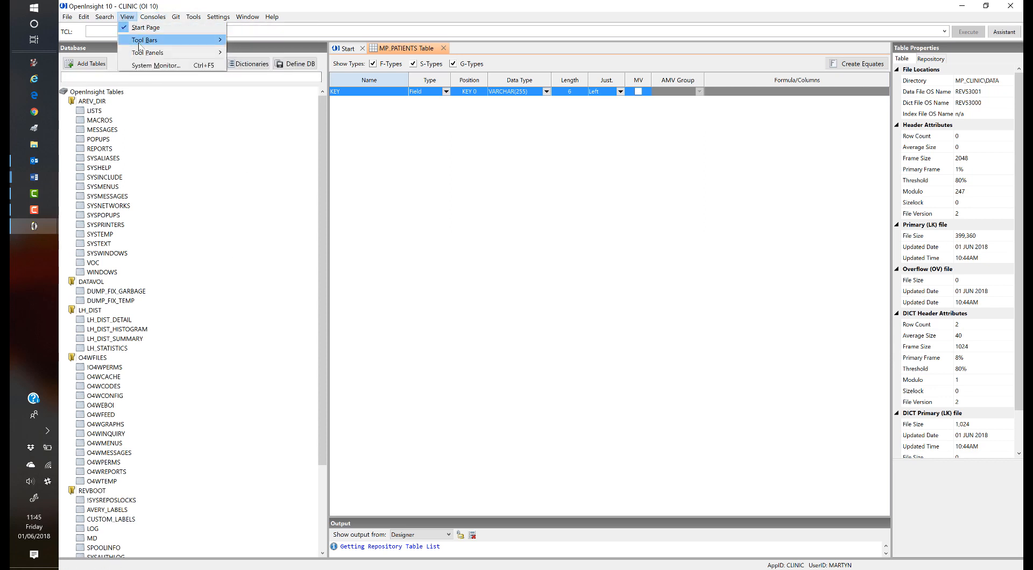
pyautogui.moveTo(141, 45)
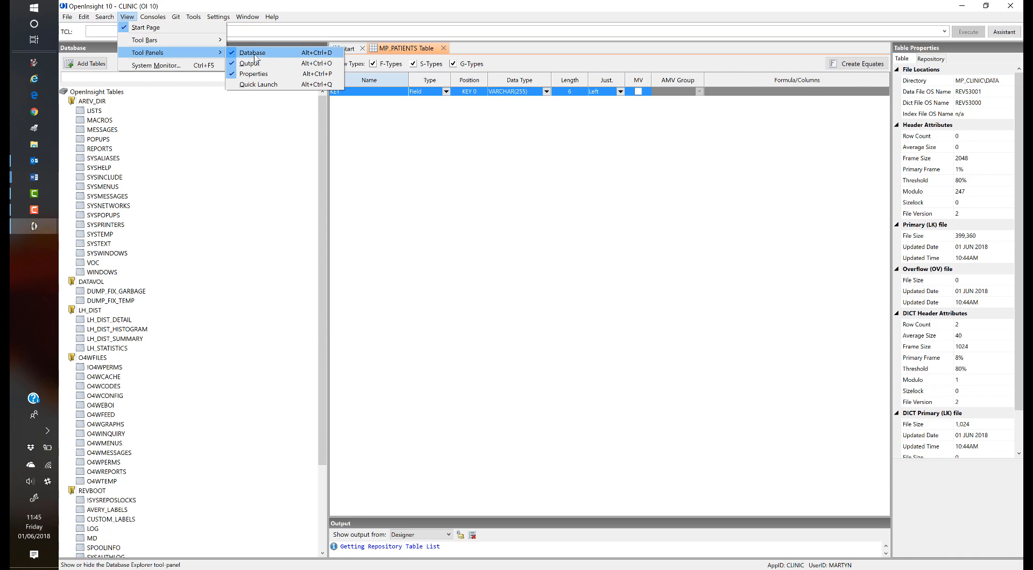
pyautogui.click(254, 54)
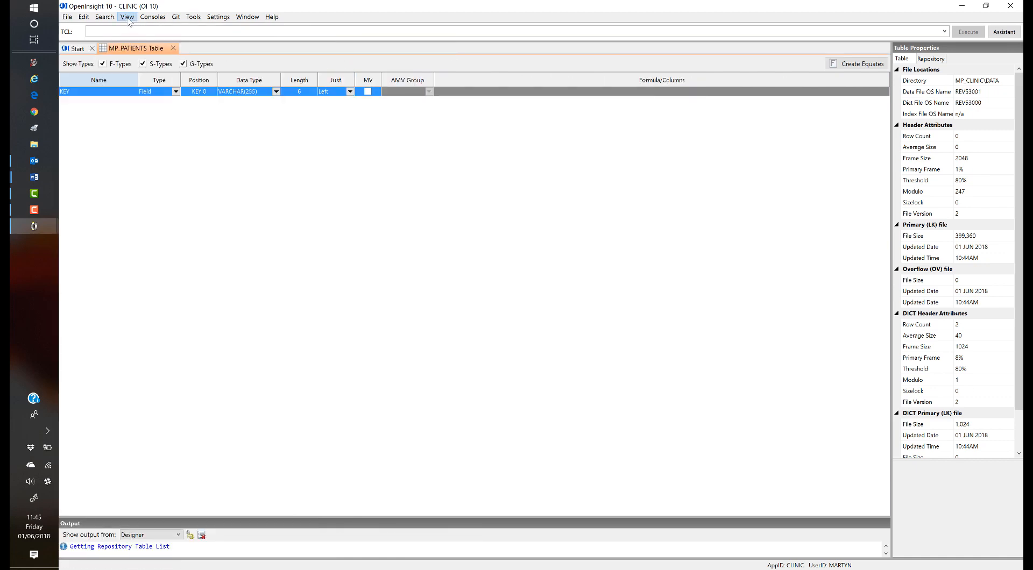
pyautogui.click(128, 18)
pyautogui.moveTo(144, 52)
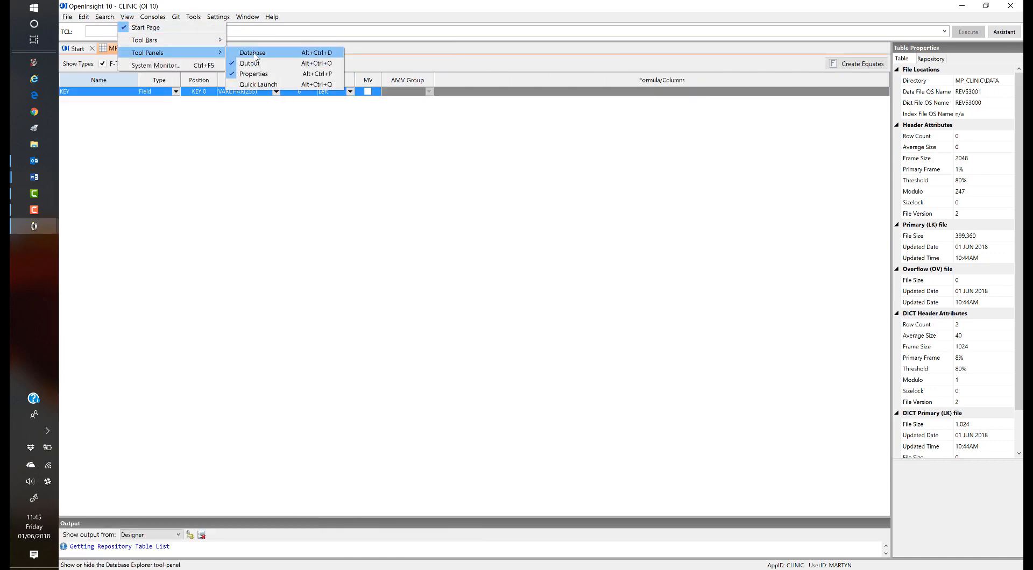
pyautogui.click(254, 53)
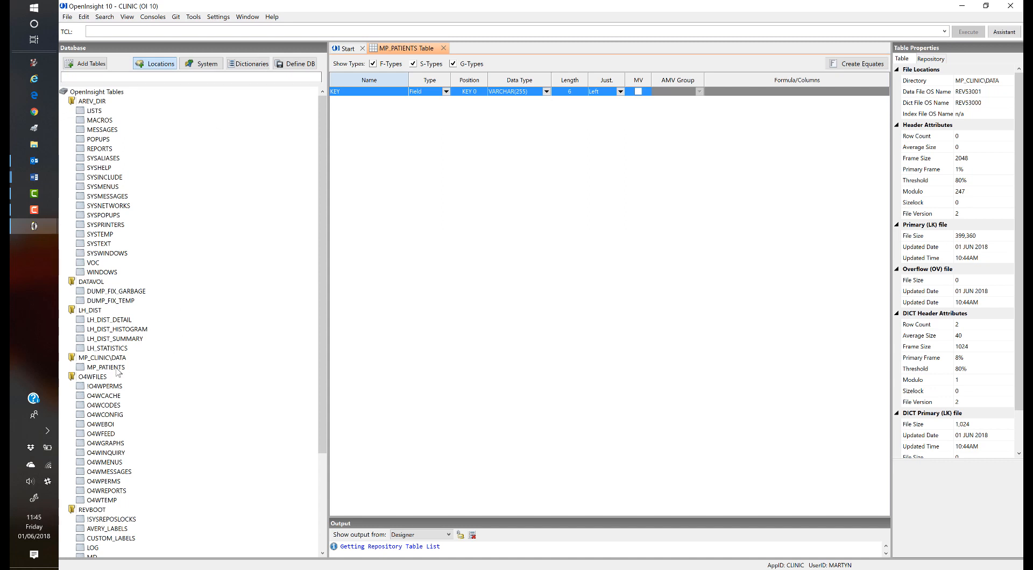
# Examine the MP_PATIENTS table under MP_CLINIC\DATA and the commands available for it
pyautogui.click(115, 361)
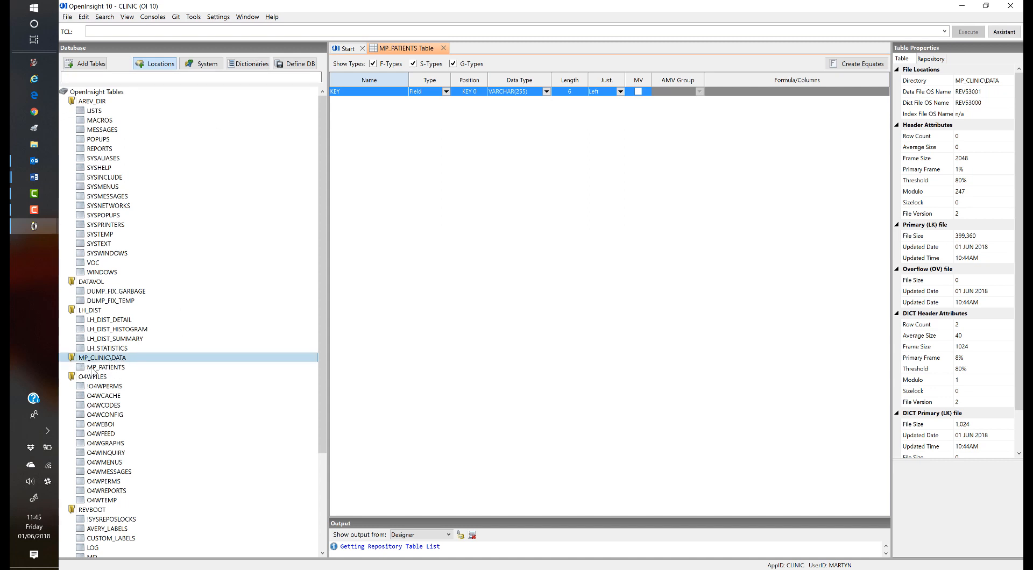
pyautogui.click(93, 370)
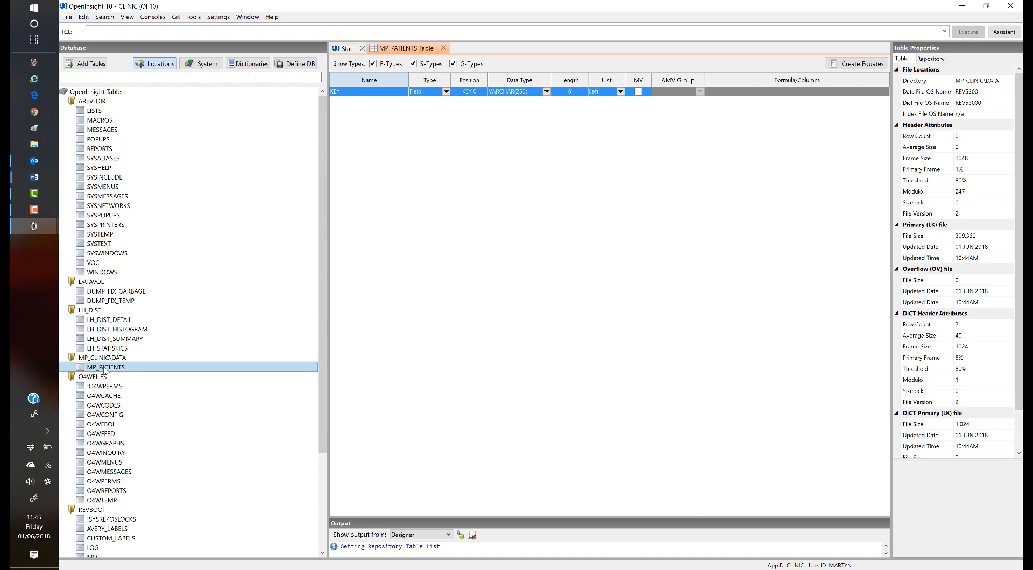
pyautogui.rightClick(106, 370)
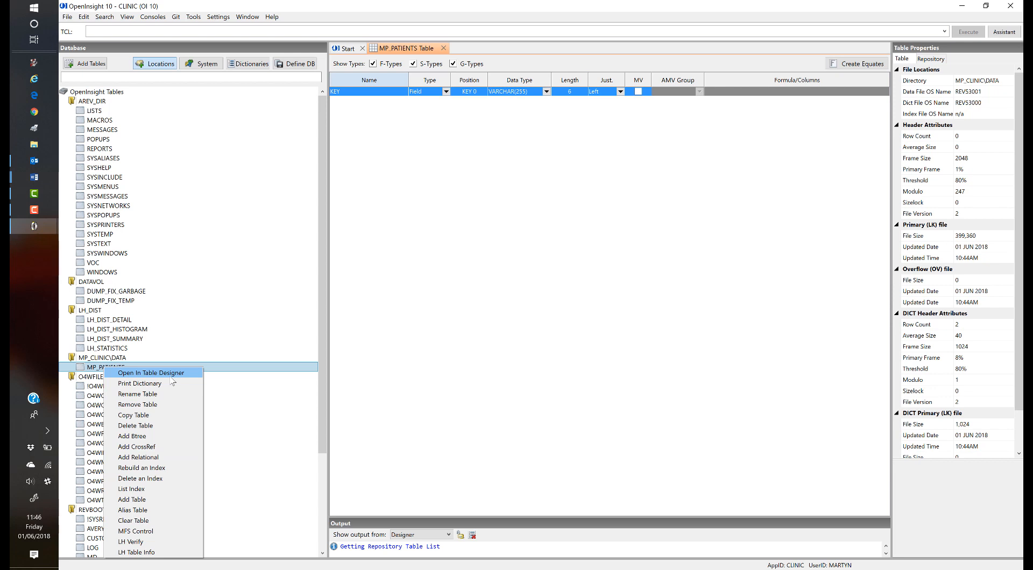
pyautogui.click(204, 283)
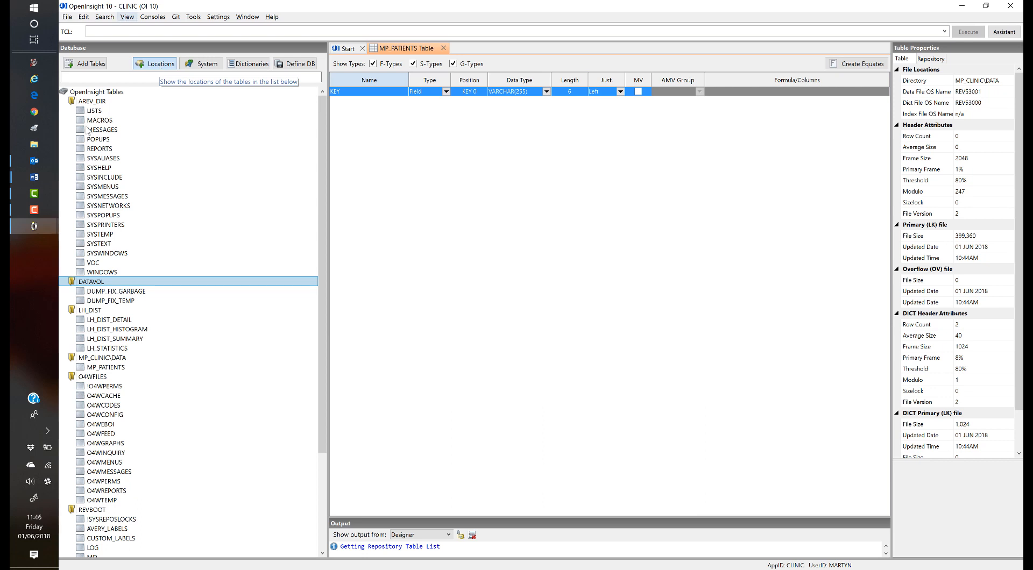
# Try the Database panel's System, Dictionaries and Locations display options, restoring the table list grouped by location
pyautogui.click(204, 66)
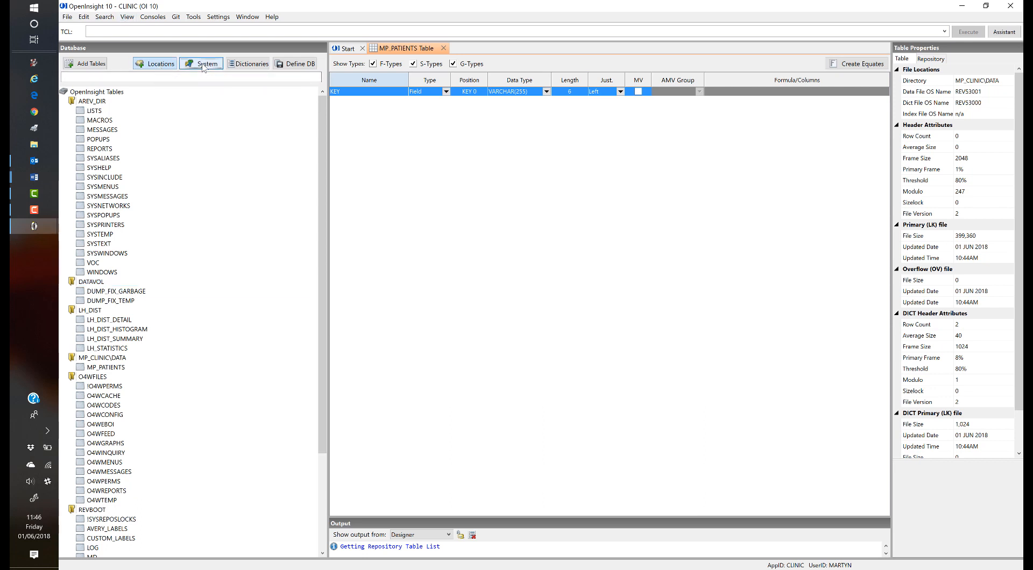
pyautogui.click(248, 64)
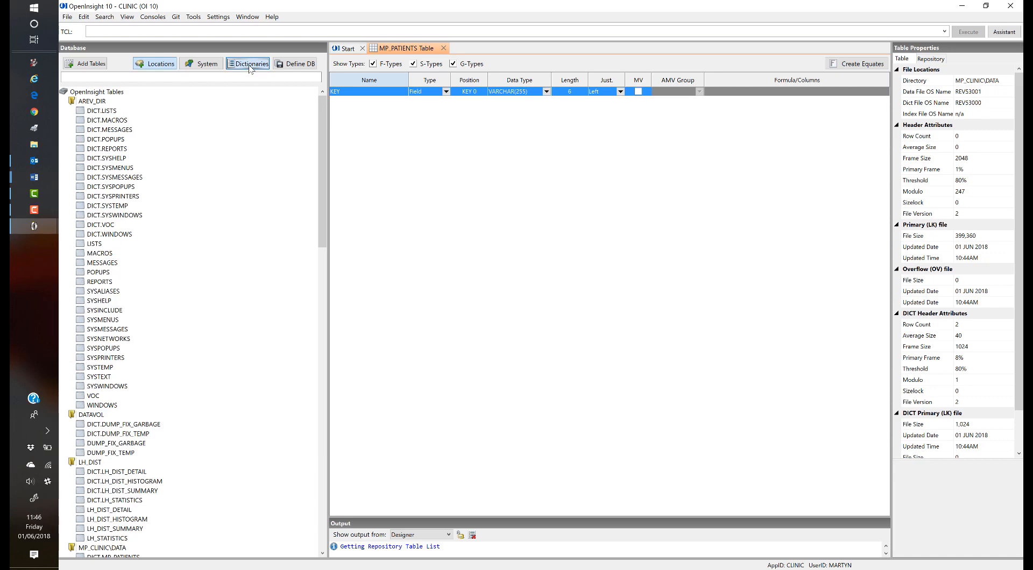
pyautogui.click(249, 66)
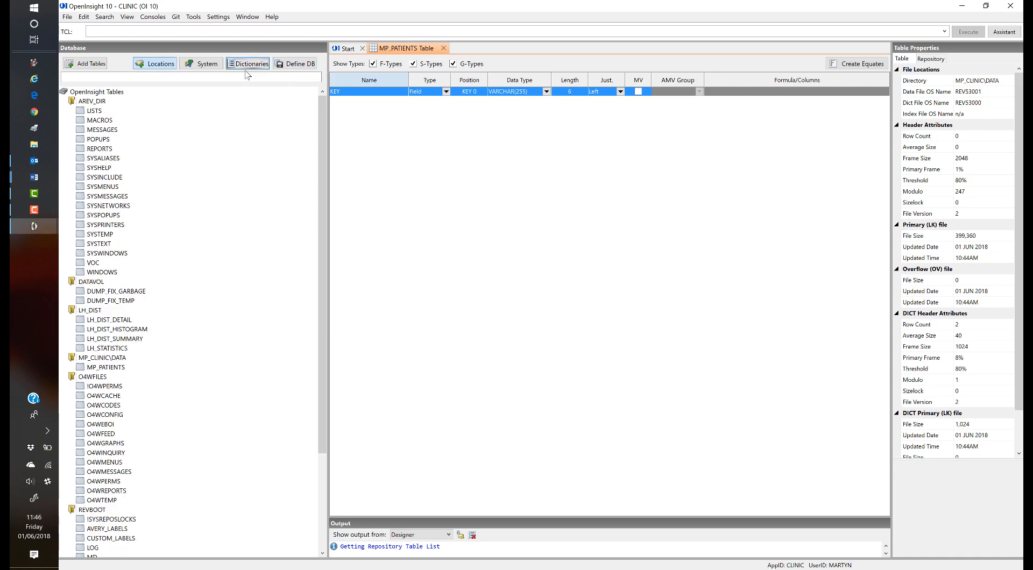
pyautogui.click(155, 66)
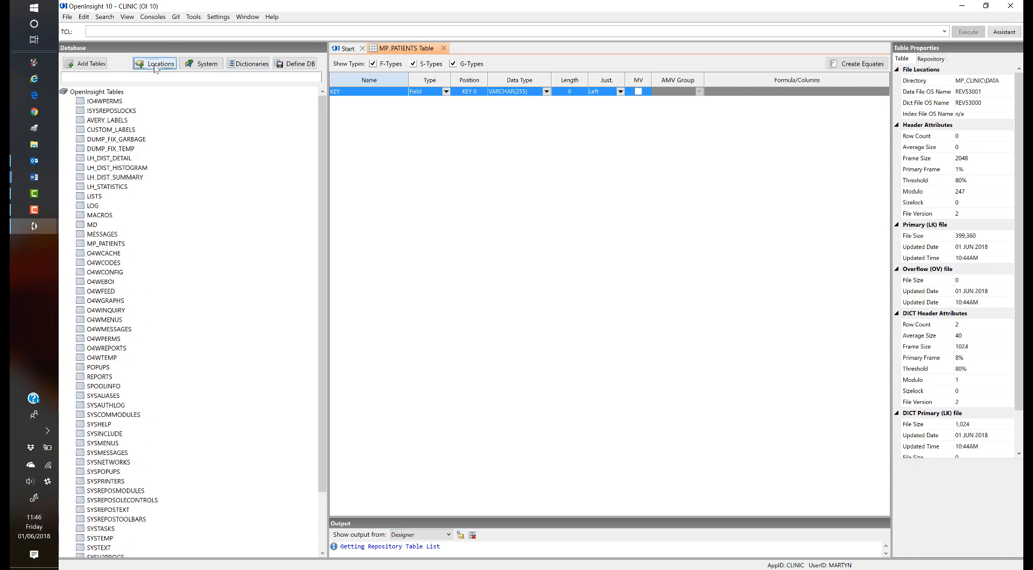
pyautogui.click(155, 65)
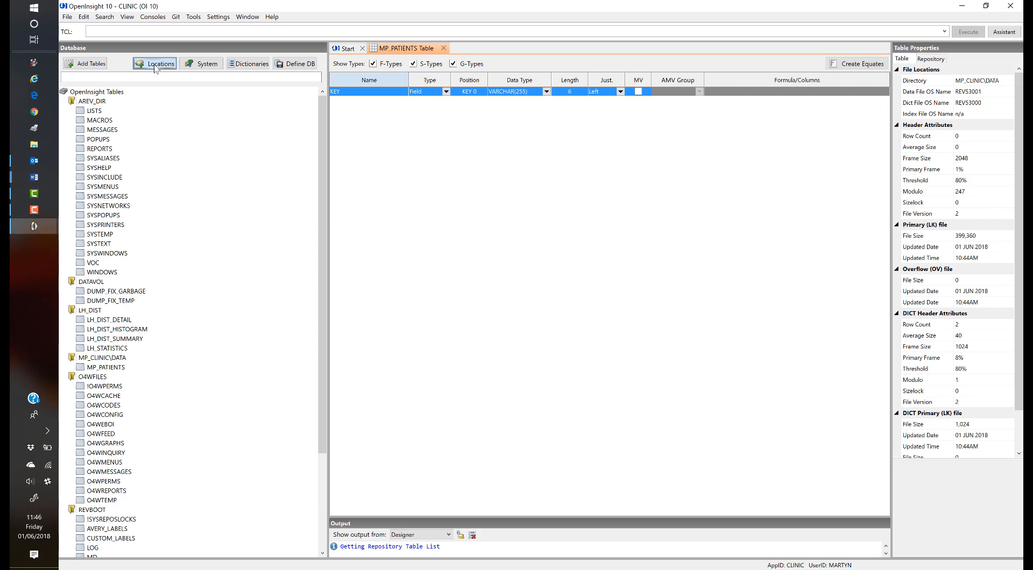
# Collapse every table location except MP_CLINIC\DATA and narrow the Database panel to enlarge the table designer
pyautogui.click(72, 103)
pyautogui.doubleClick(74, 112)
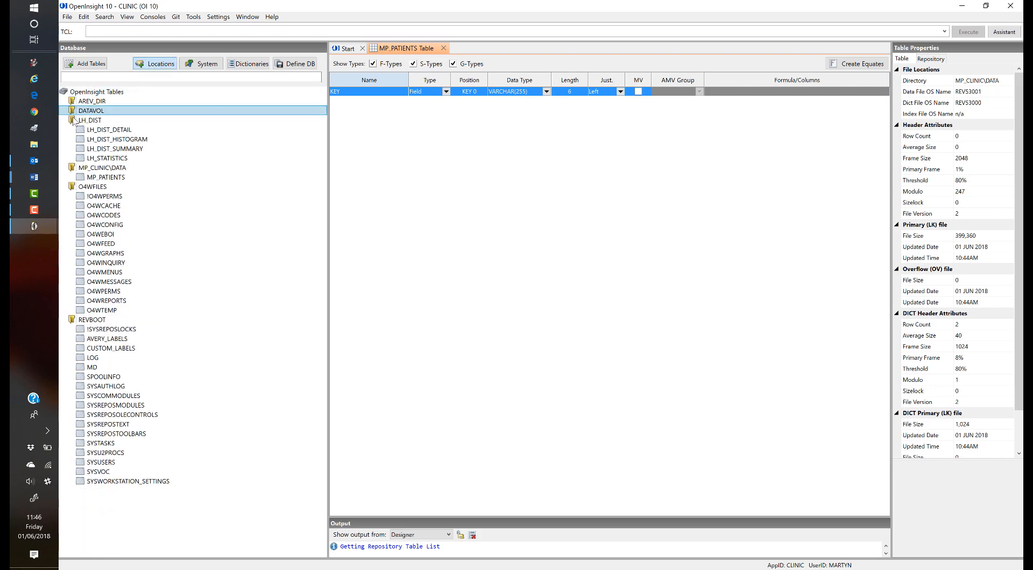
pyautogui.click(72, 121)
pyautogui.doubleClick(73, 150)
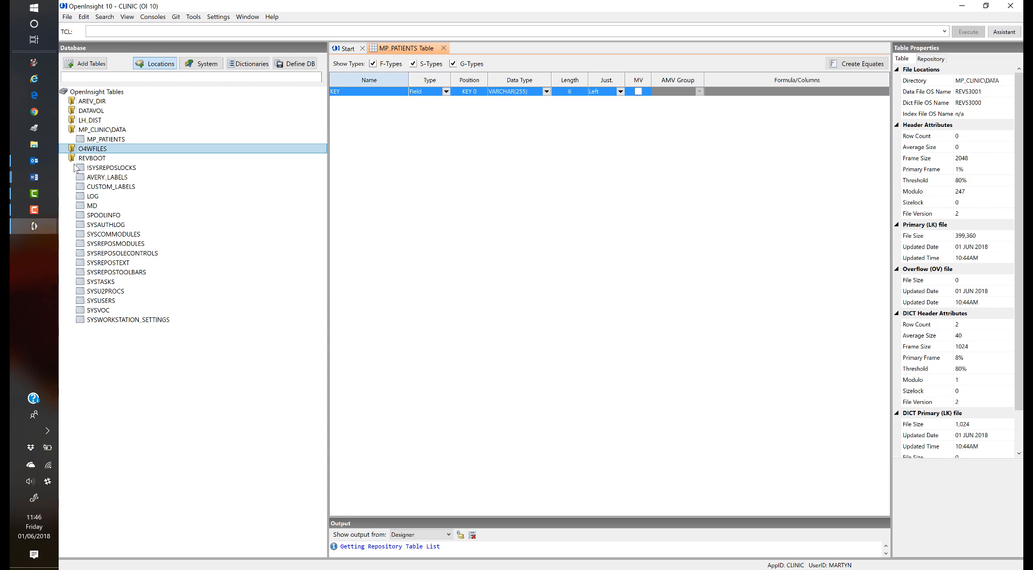
pyautogui.doubleClick(73, 159)
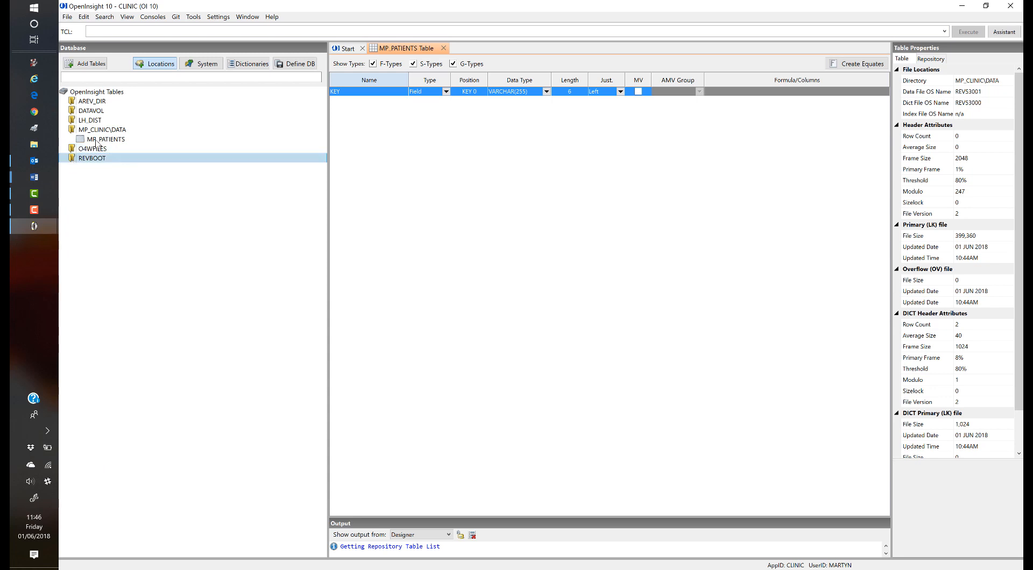
pyautogui.moveTo(327, 171); pyautogui.dragTo(168, 173)
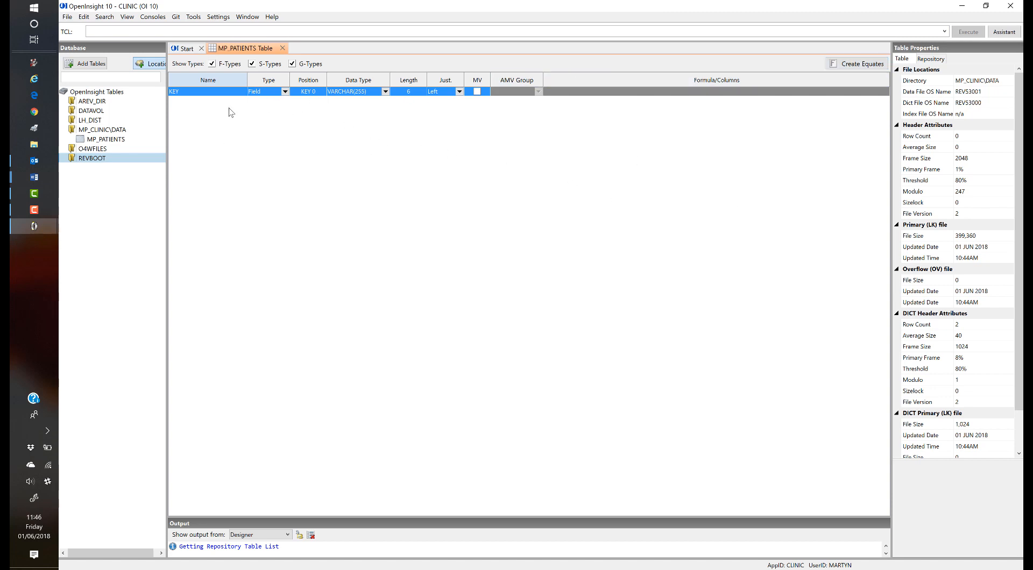
# Rename the KEY column of MP_PATIENTS as PATIENT_NUMBER, ignoring the assertion message
pyautogui.click(203, 92)
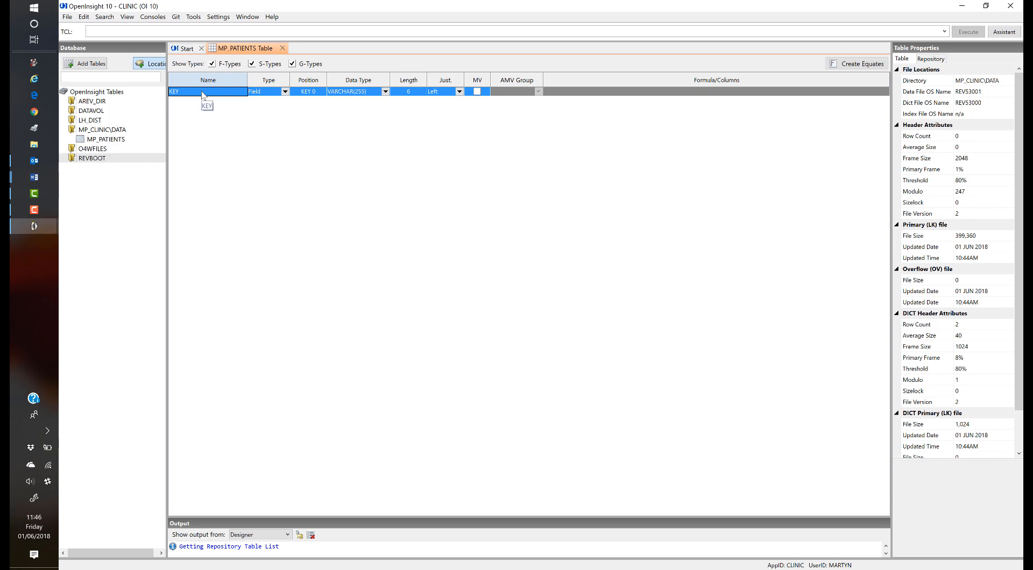
pyautogui.write('PATI')
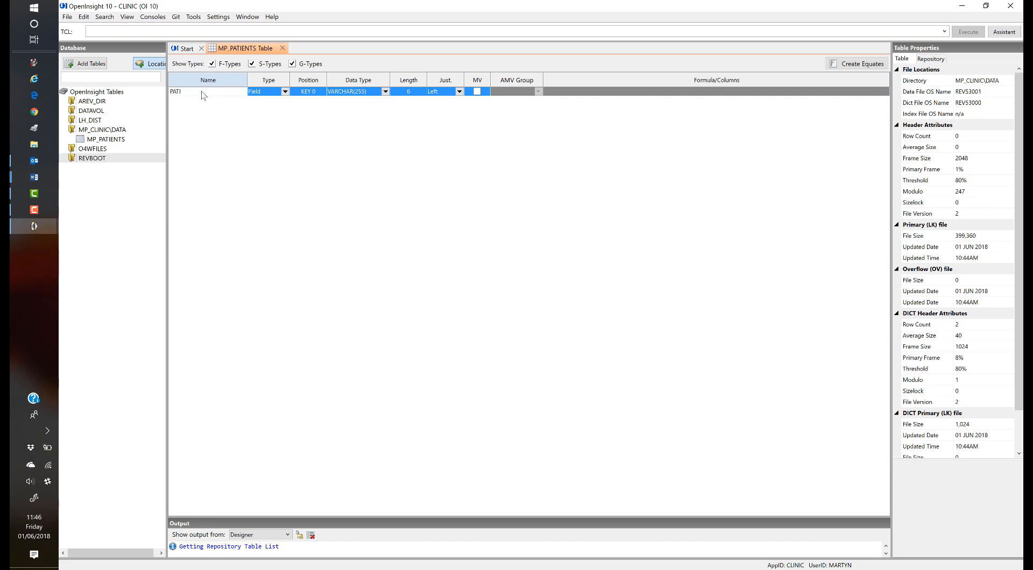
pyautogui.write('ENT_ NUMBER')
pyautogui.press('Return')
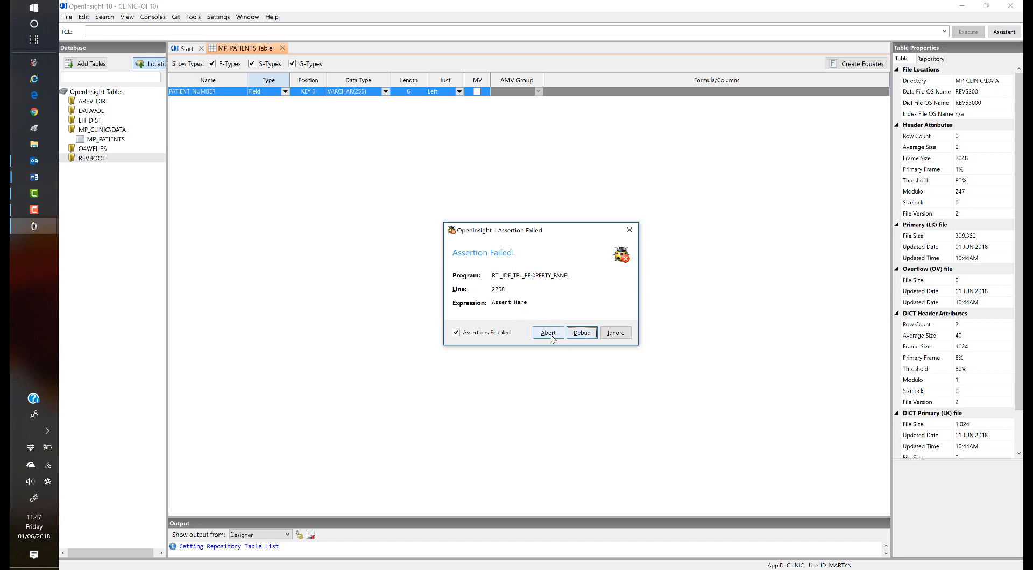
pyautogui.click(616, 333)
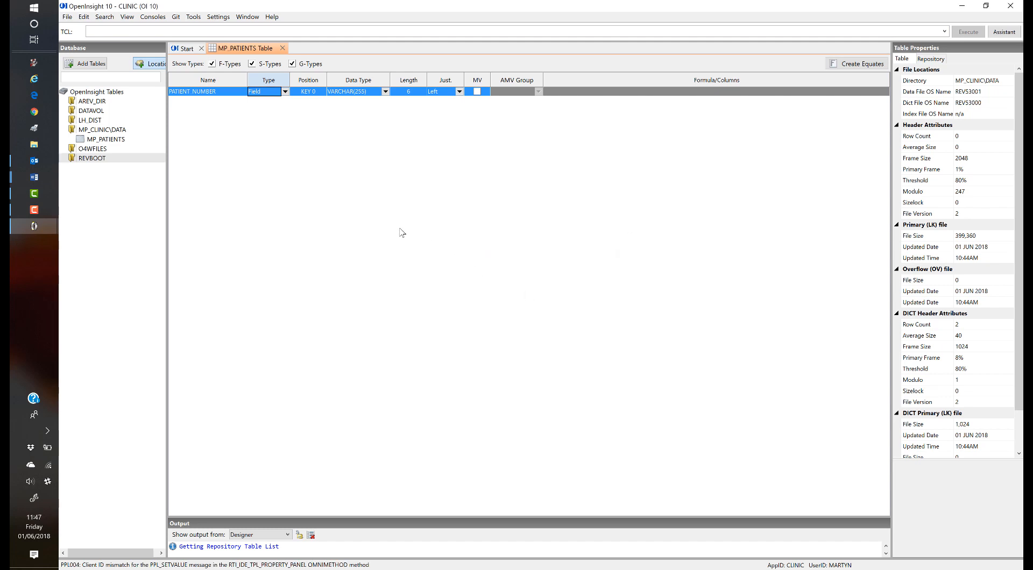
# Review the column type choices without changing Field, and set the PATIENT_NUMBER column's data type to INTEGER
pyautogui.click(285, 92)
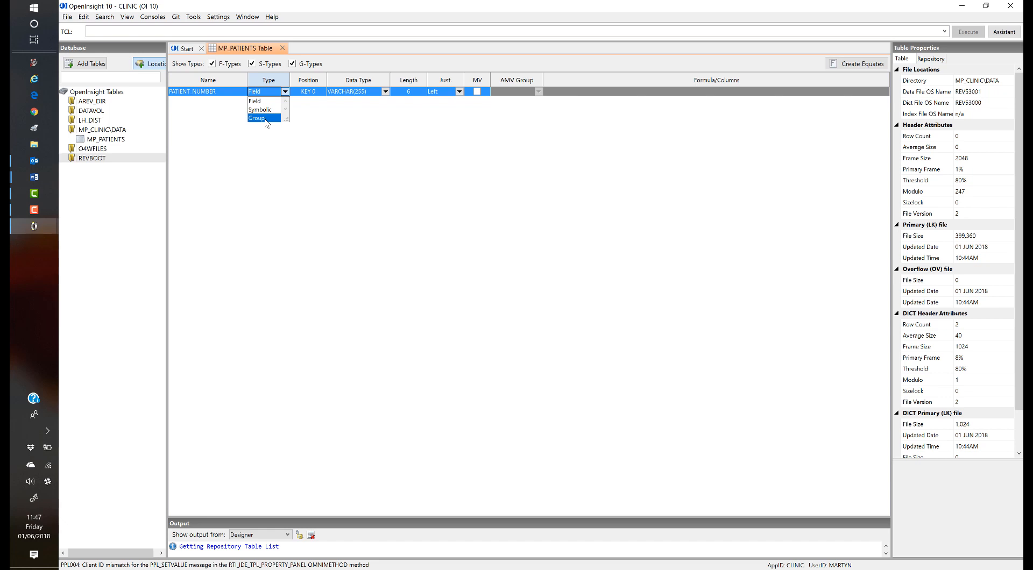
pyautogui.click(314, 82)
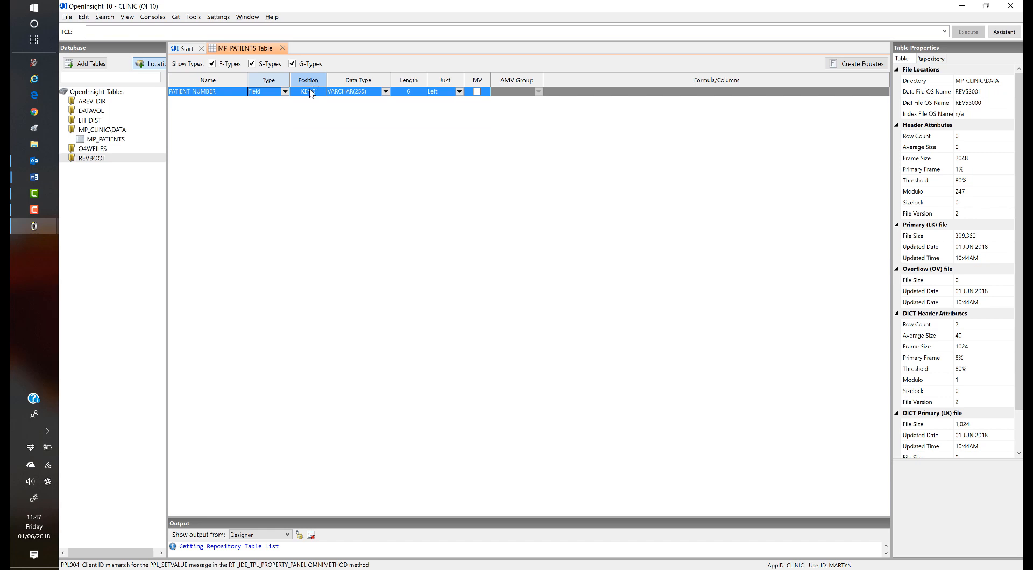
pyautogui.click(385, 92)
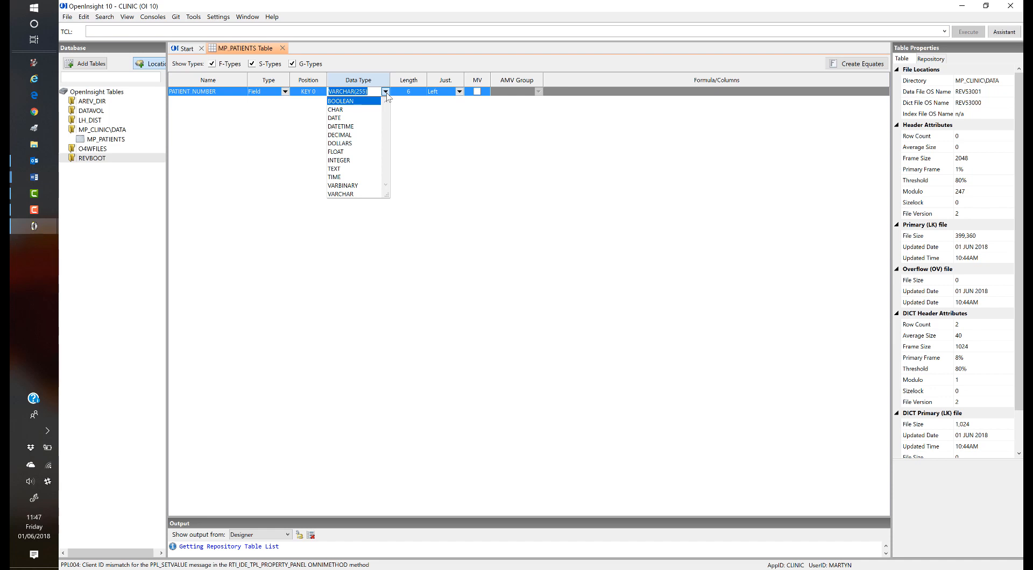
pyautogui.click(355, 162)
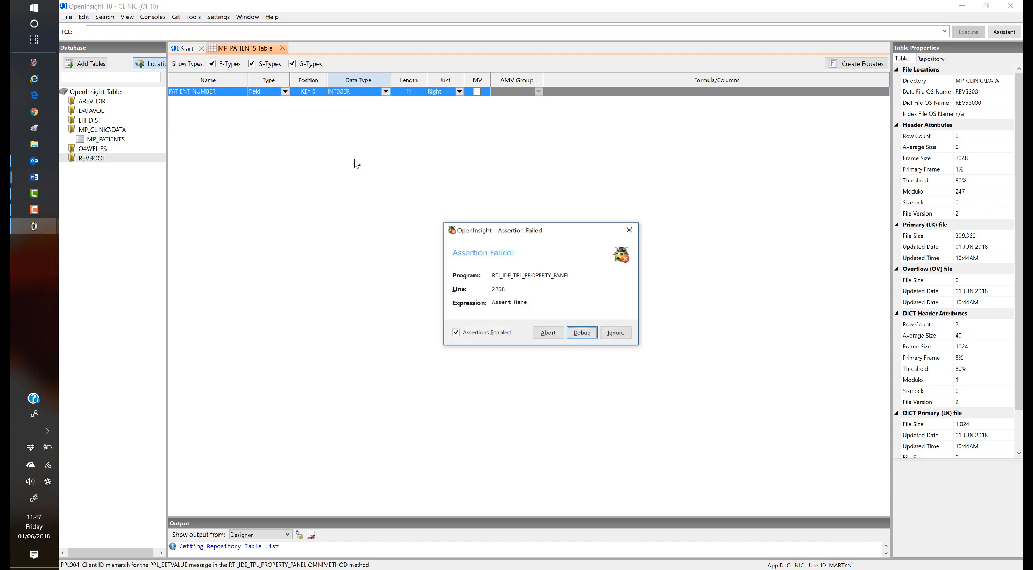
pyautogui.click(615, 333)
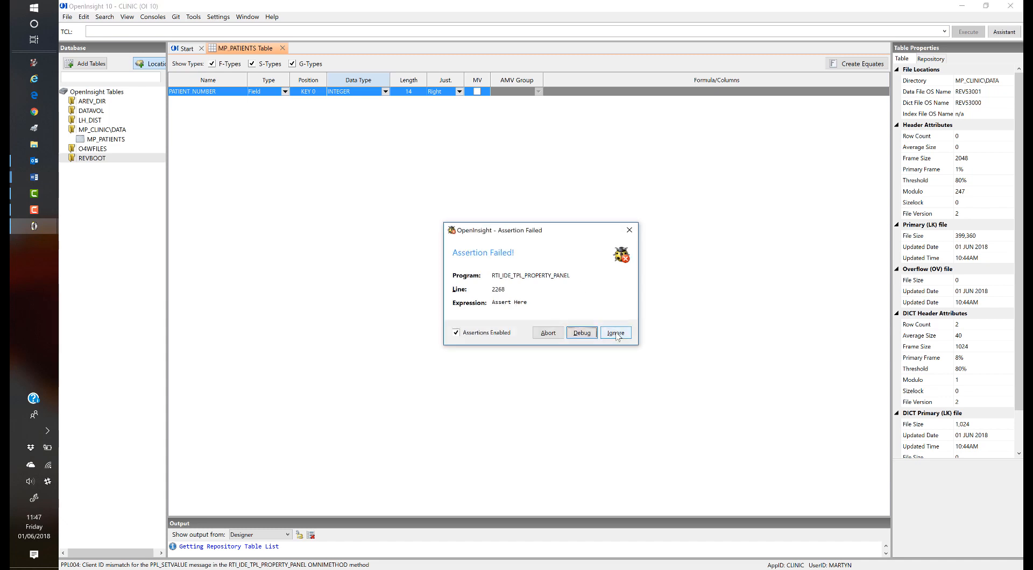
pyautogui.click(616, 333)
pyautogui.click(615, 333)
pyautogui.click(548, 333)
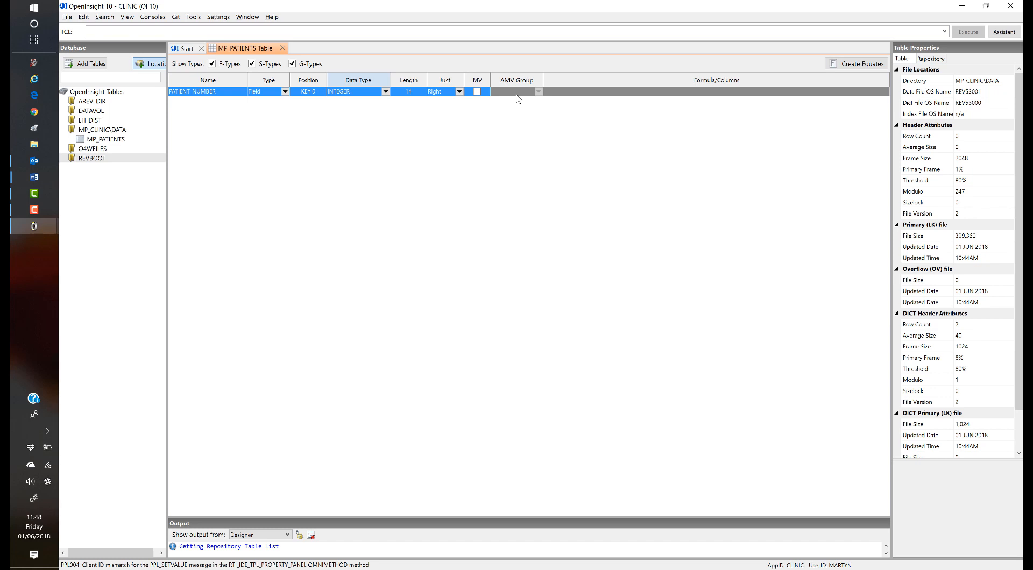
# Add a new default column below PATIENT_NUMBER and save the MP_PATIENTS table
pyautogui.click(215, 92)
pyautogui.press('Down')
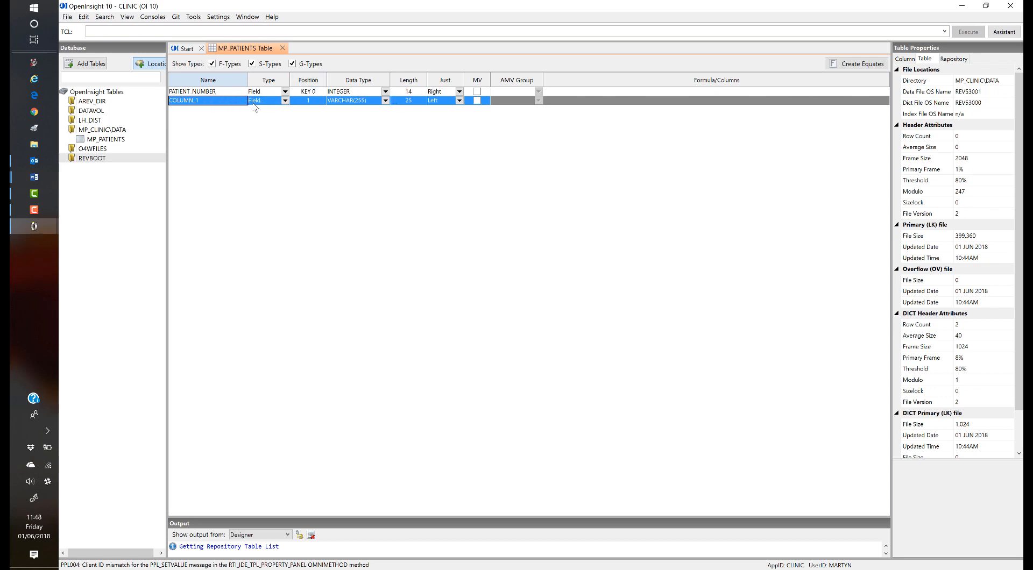
pyautogui.click(205, 94)
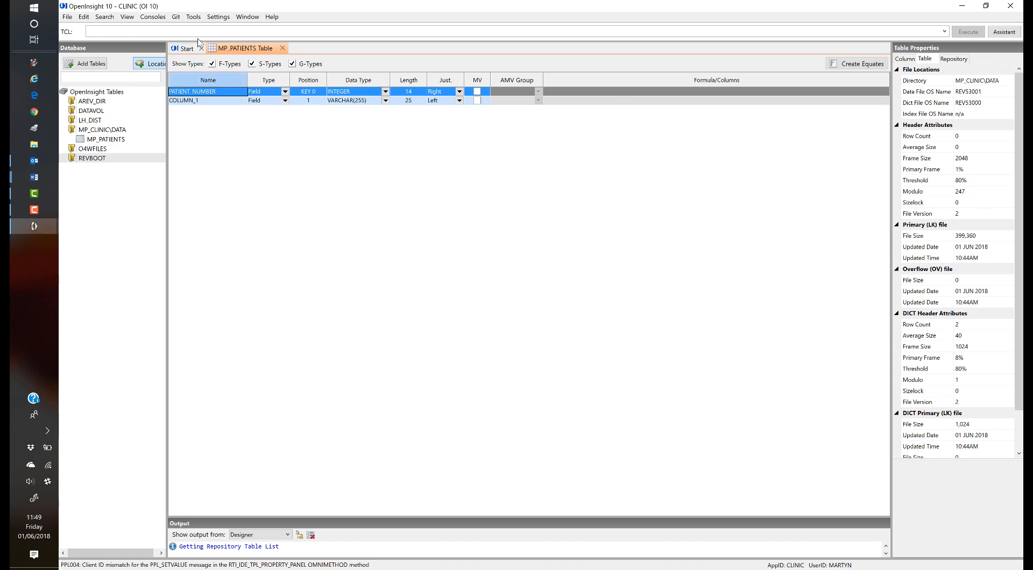
pyautogui.rightClick(244, 51)
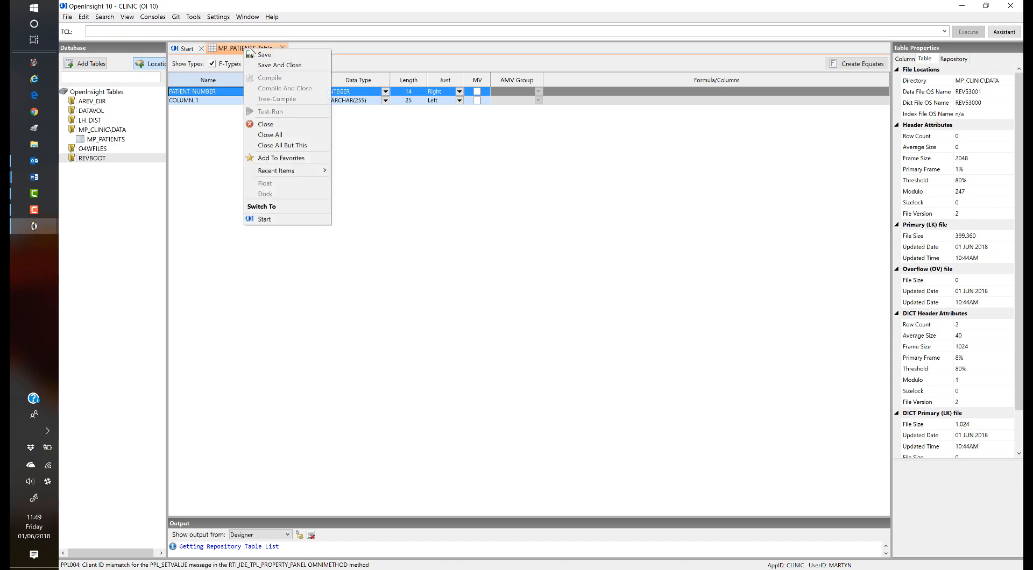
pyautogui.click(255, 56)
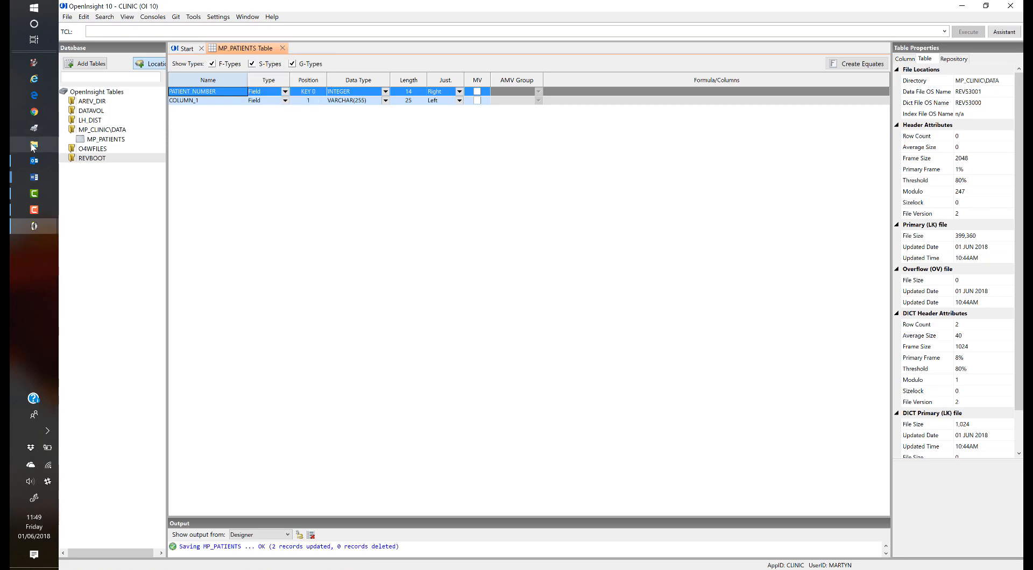
# Switch to File Explorer and examine the table's LK and OV files in C:\Revsoft\MP_CLINIC\Data
pyautogui.click(34, 147)
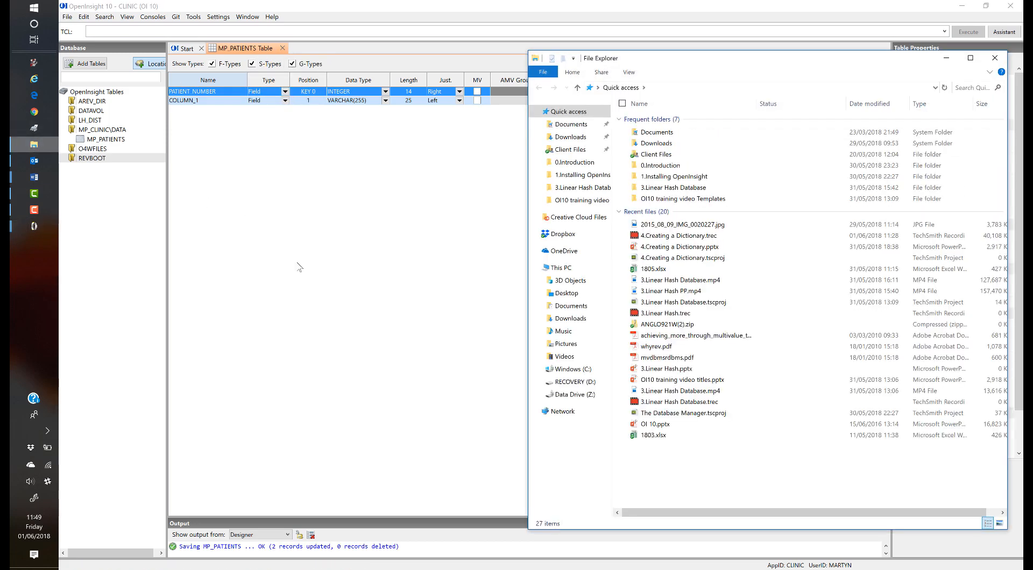
pyautogui.click(577, 371)
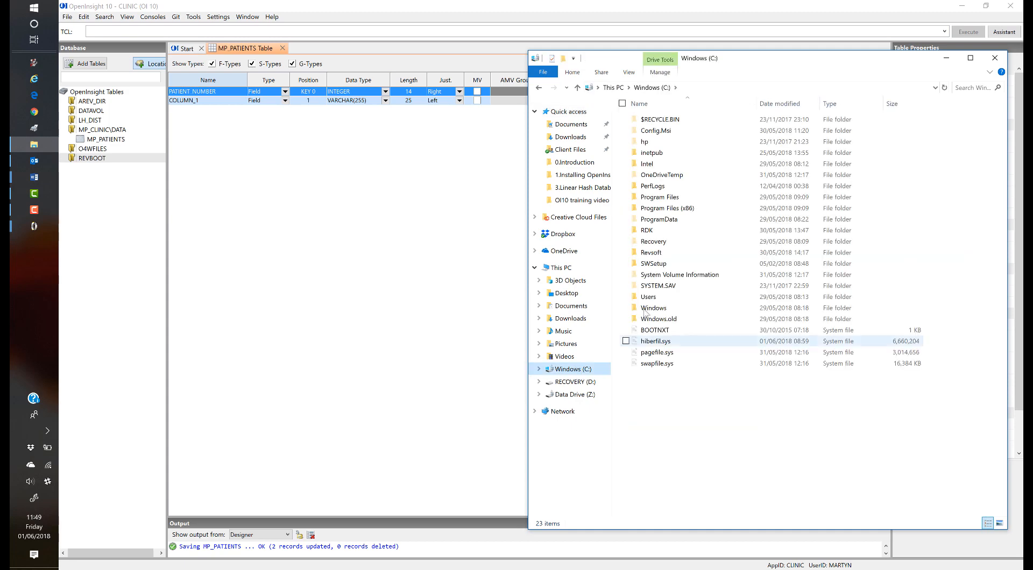
pyautogui.doubleClick(652, 253)
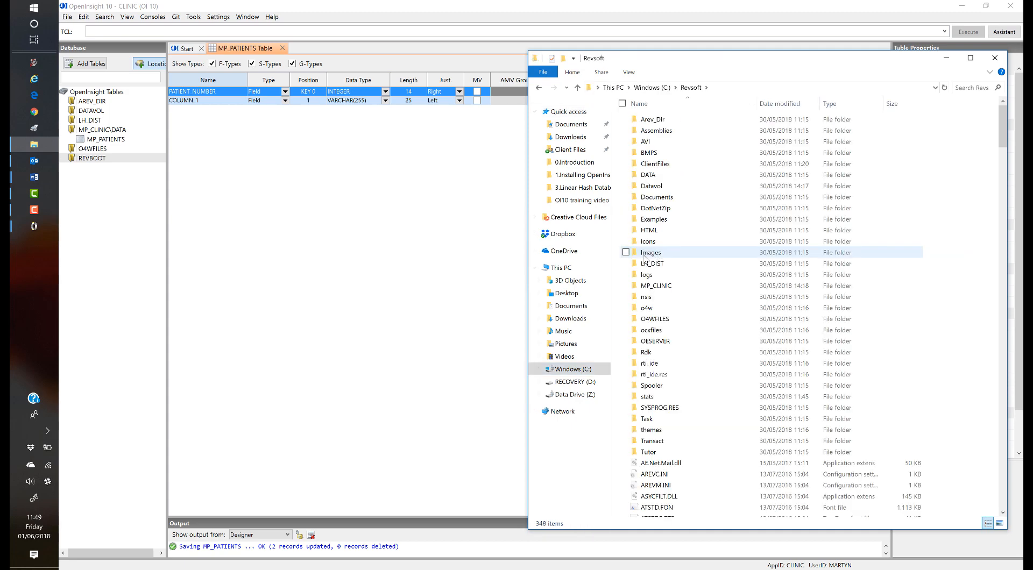
pyautogui.doubleClick(658, 286)
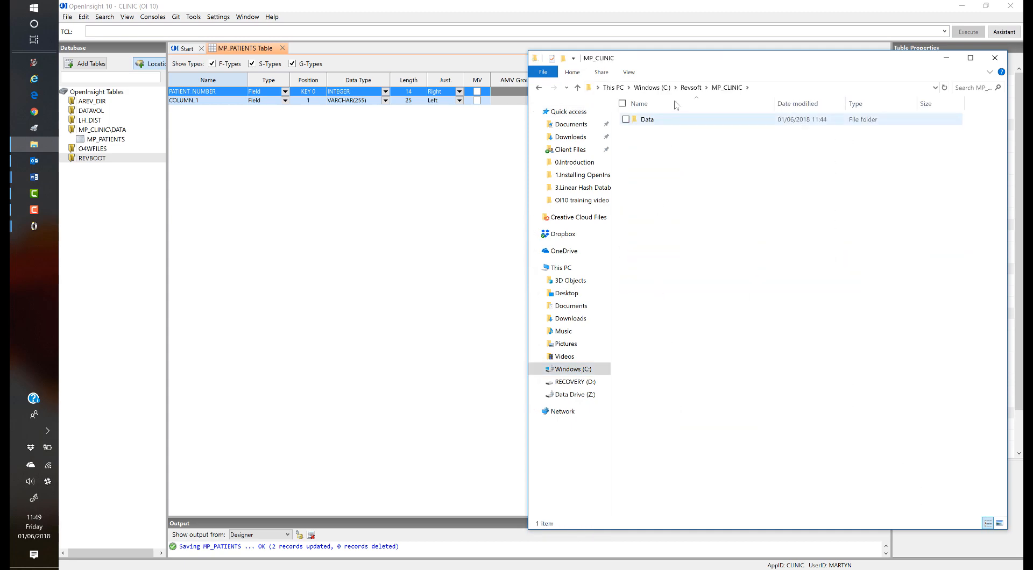
pyautogui.doubleClick(672, 121)
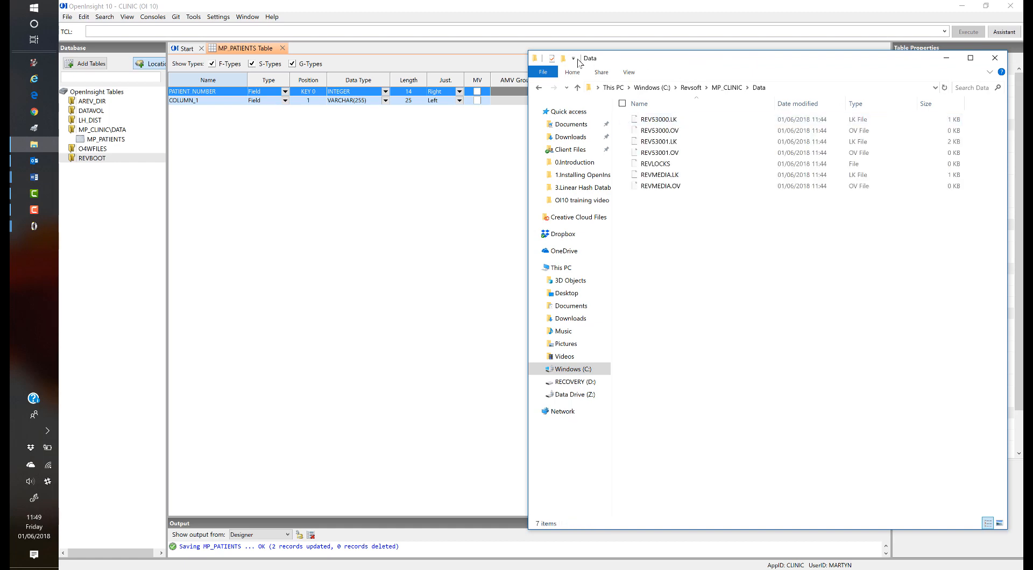
pyautogui.moveTo(579, 59); pyautogui.dragTo(280, 53)
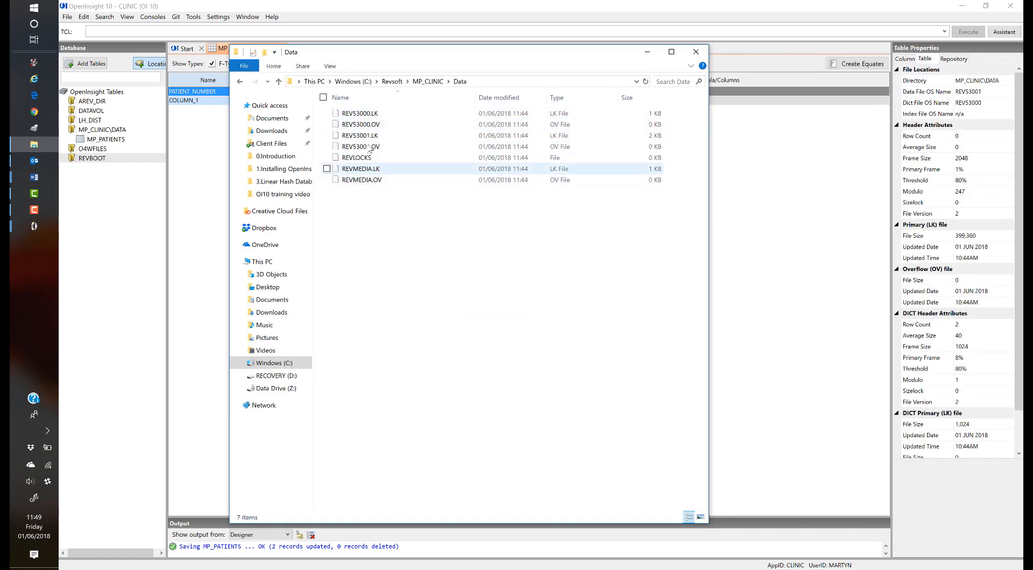
pyautogui.moveTo(361, 142)
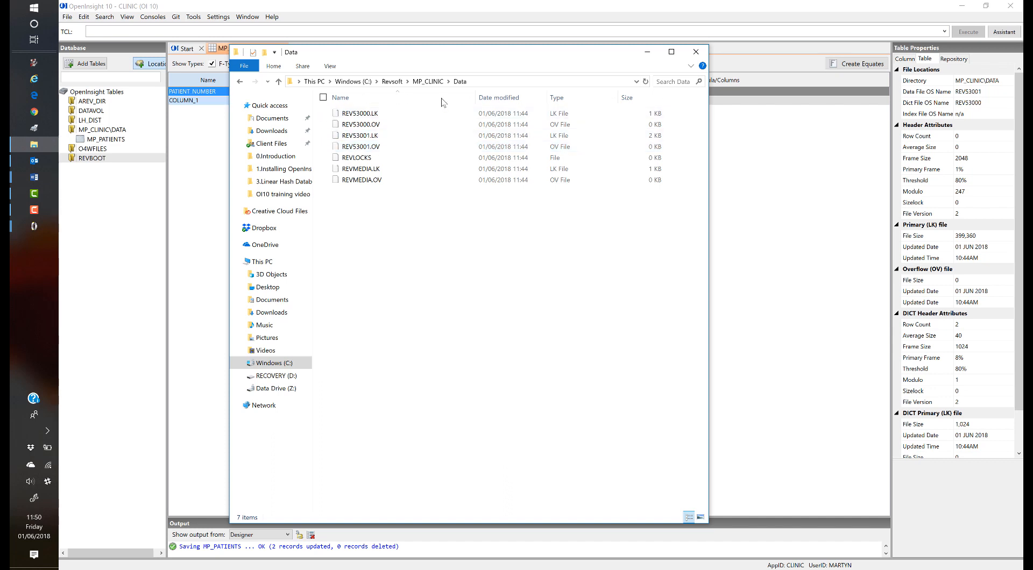
pyautogui.click(695, 52)
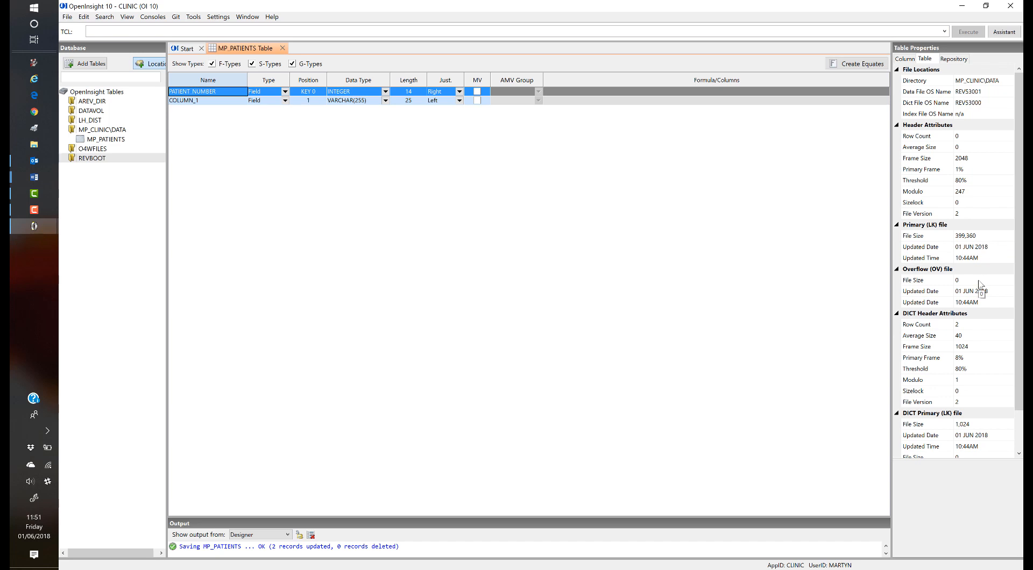
# Reopen C:\Revsoft\MP_CLINIC\Data in File Explorer and check the sizes of the table's data files
pyautogui.click(34, 144)
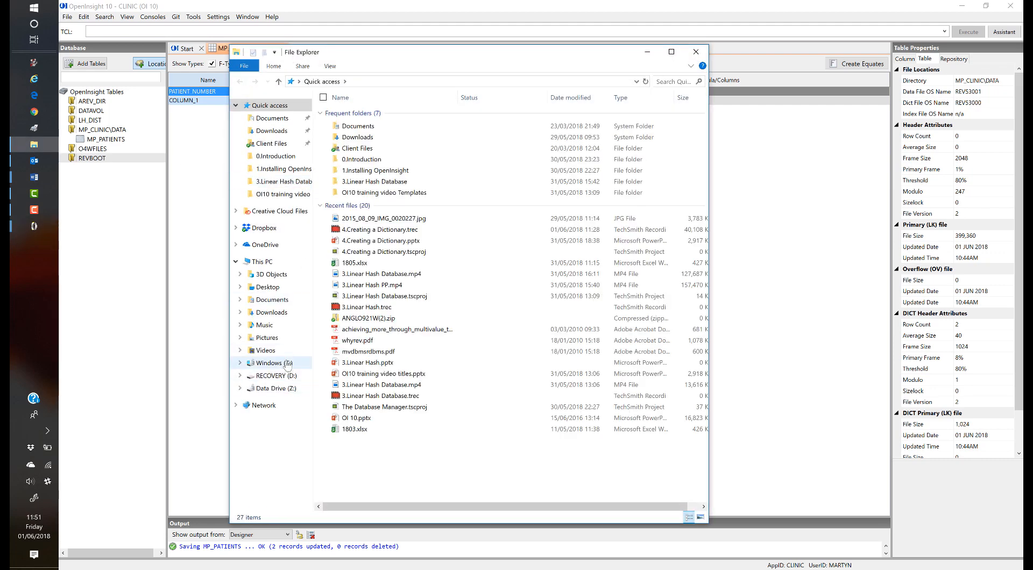
pyautogui.click(287, 365)
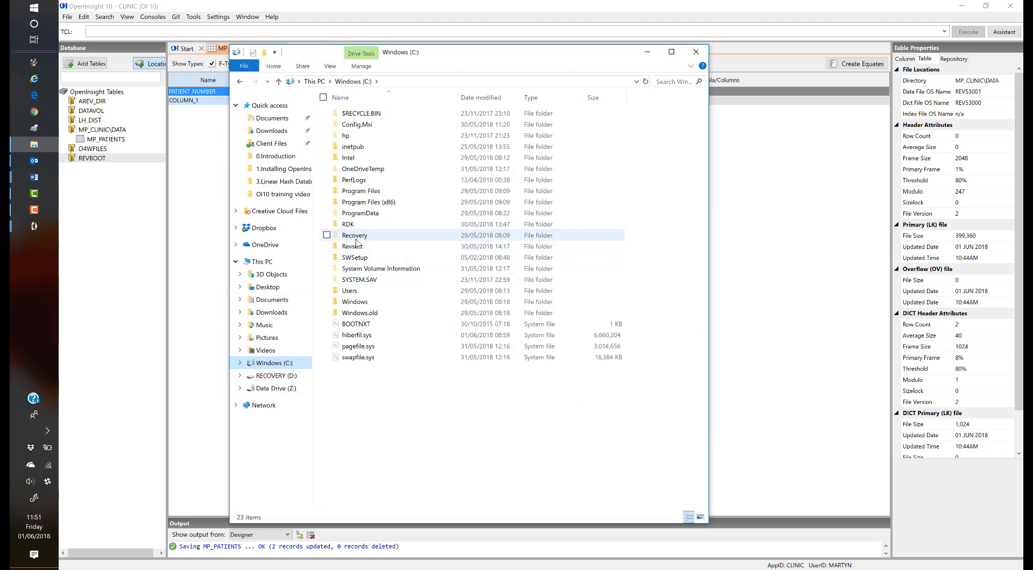
pyautogui.doubleClick(355, 247)
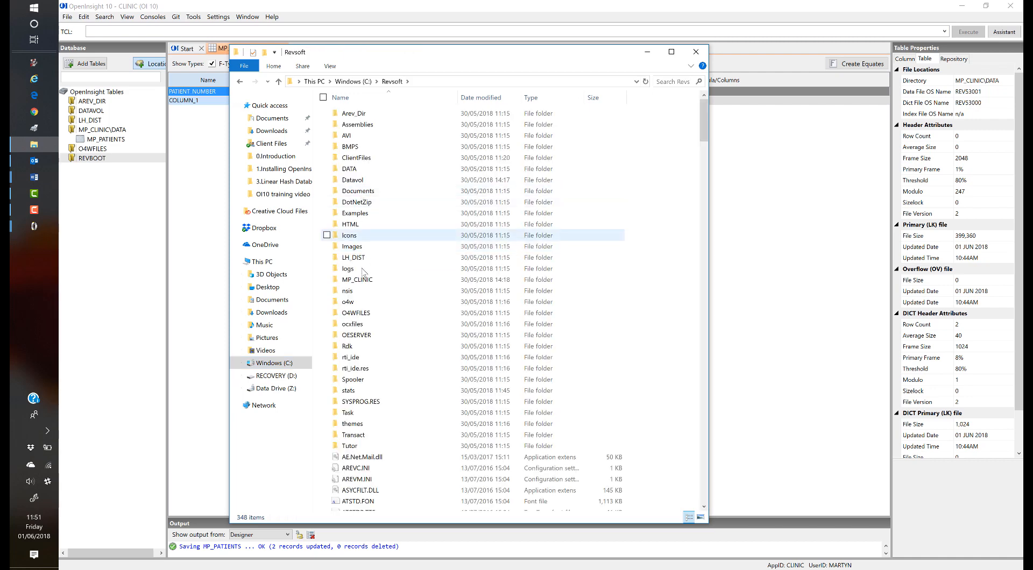
pyautogui.doubleClick(357, 280)
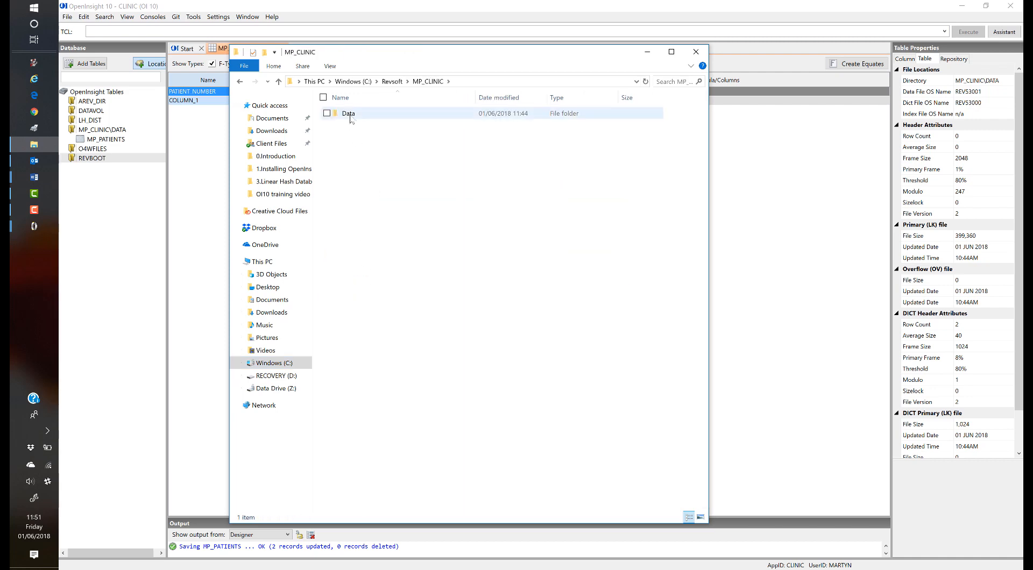
pyautogui.doubleClick(349, 114)
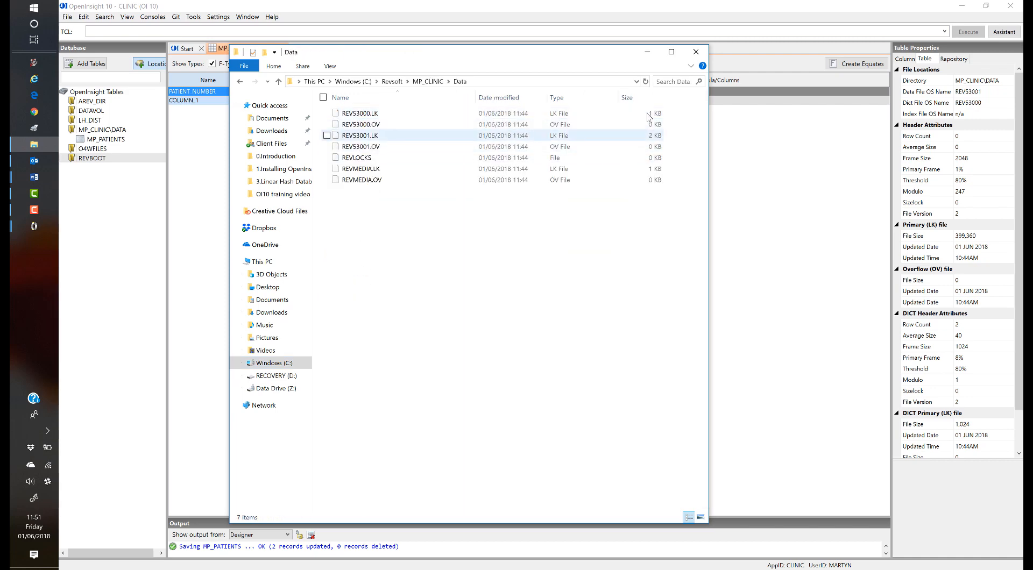
pyautogui.click(697, 52)
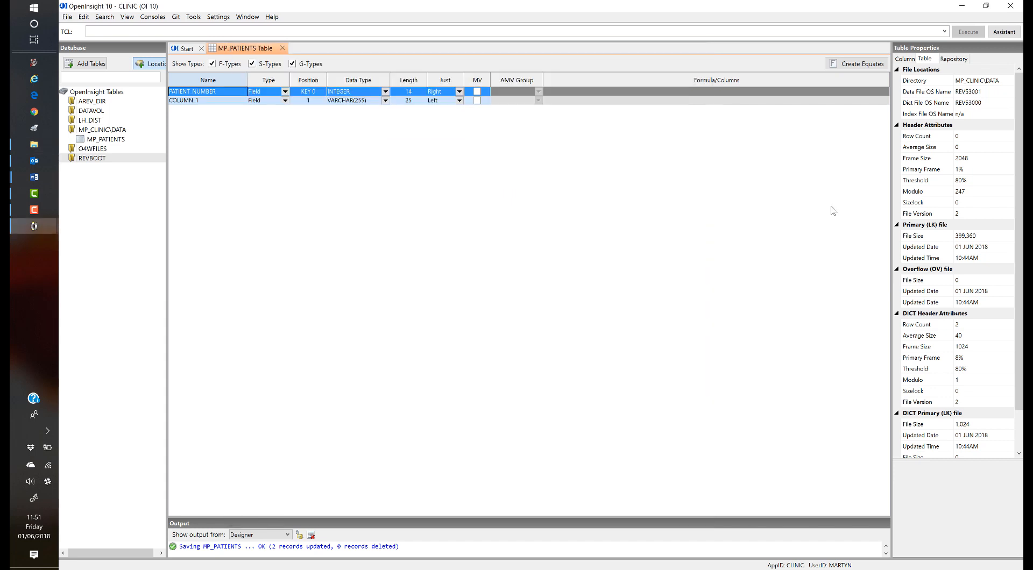
# Review the MP_PATIENTS table's primary and dictionary file properties, as well as its repository properties
pyautogui.click(986, 238)
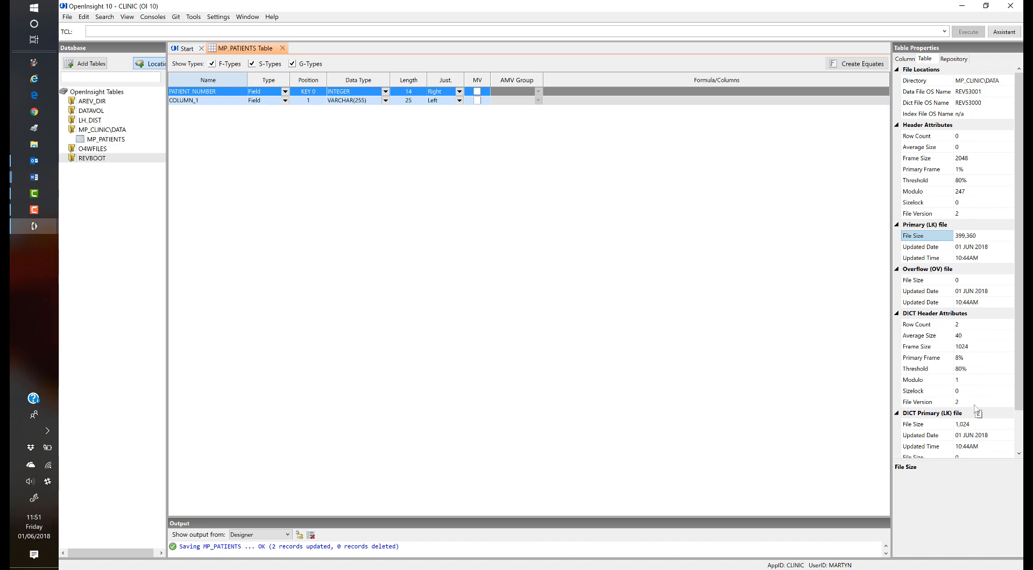
pyautogui.scroll(-2, 977, 407)
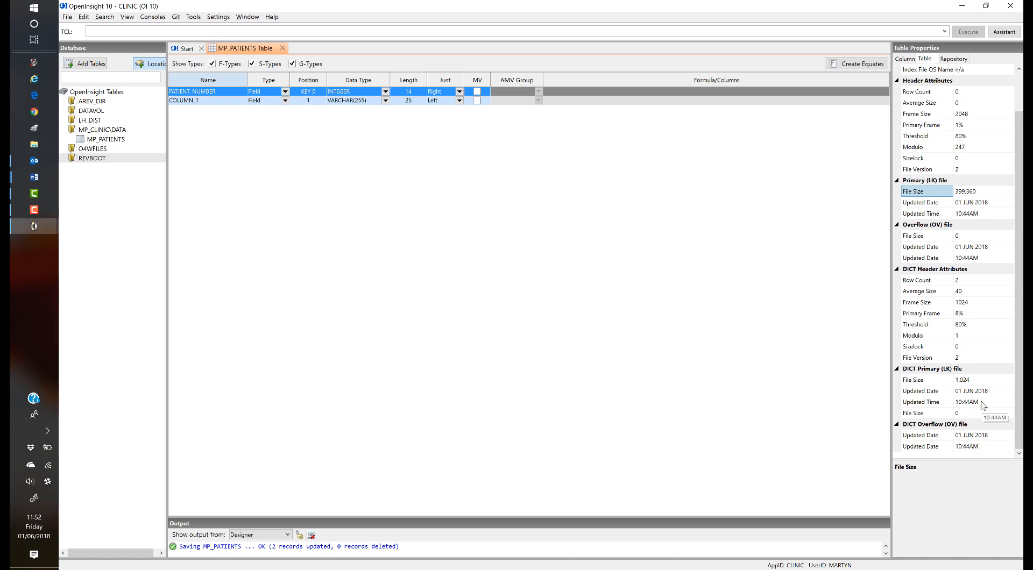
pyautogui.click(954, 59)
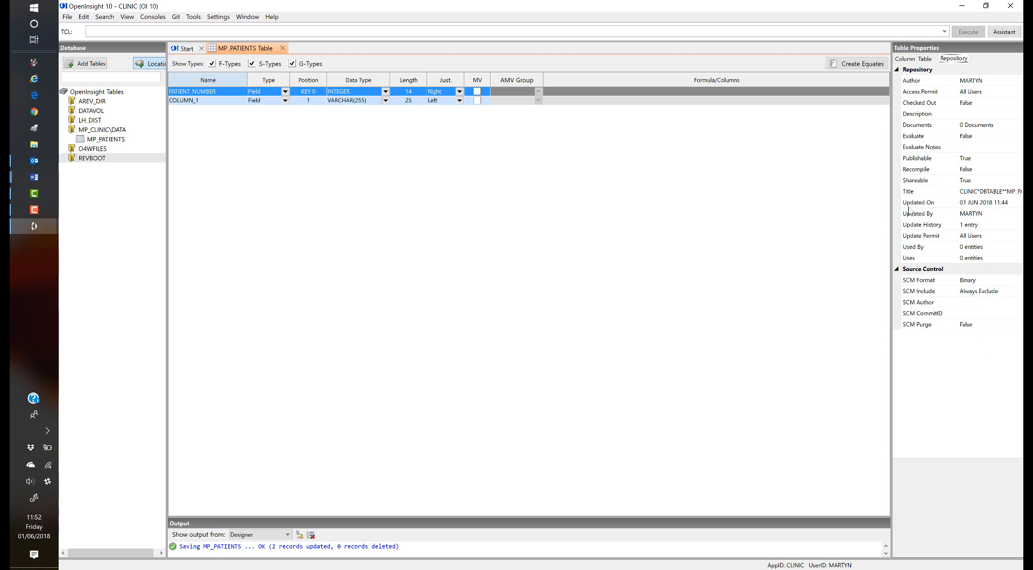
# Set the PATIENT_NUMBER column's description to "Patient Number which form the record ID." and widen the table properties area
pyautogui.click(905, 59)
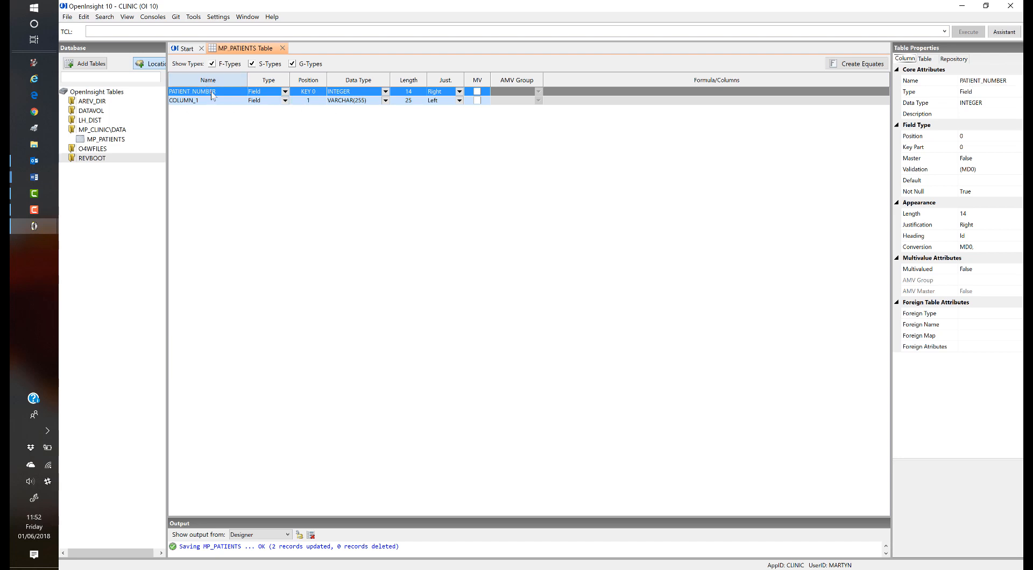
pyautogui.click(1001, 115)
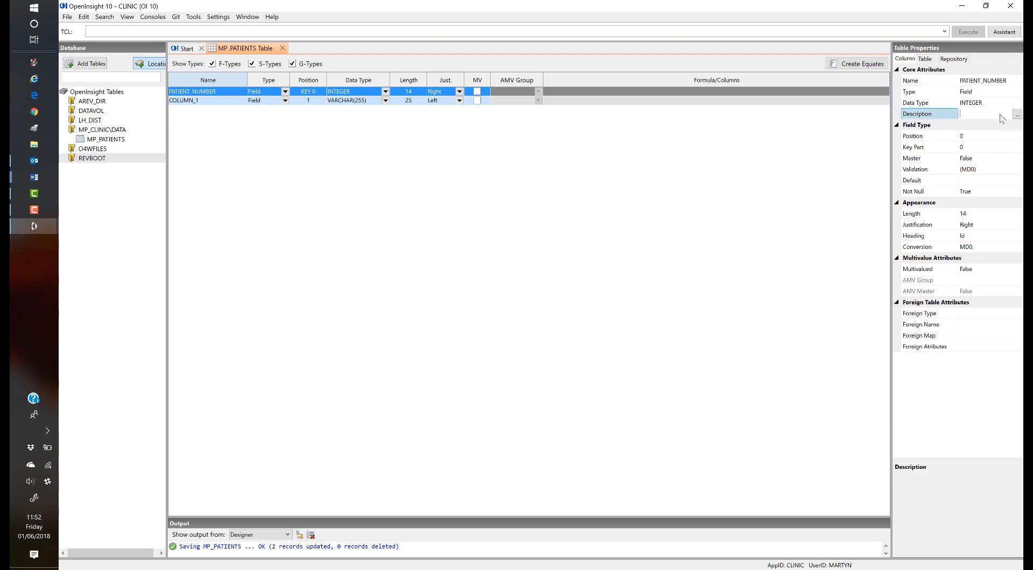
pyautogui.click(1017, 115)
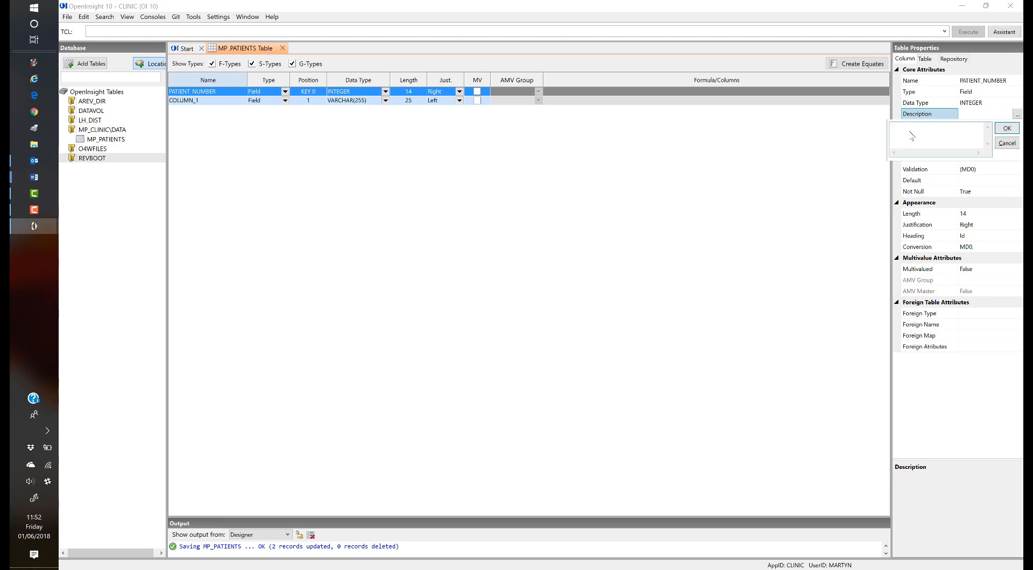
pyautogui.write('Patient Numbe')
pyautogui.write('r which form the')
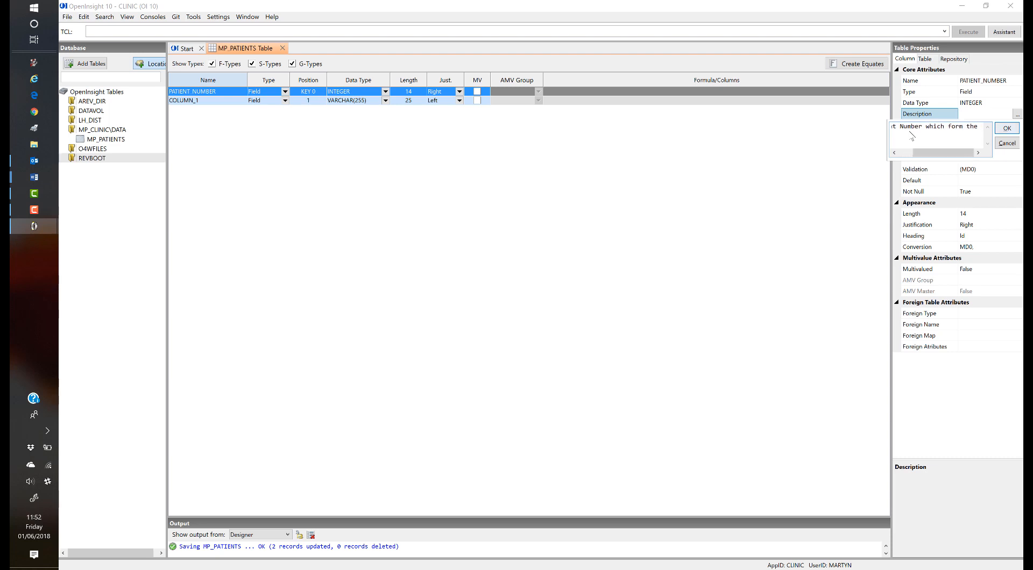
pyautogui.write(' record ID.')
pyautogui.click(1006, 129)
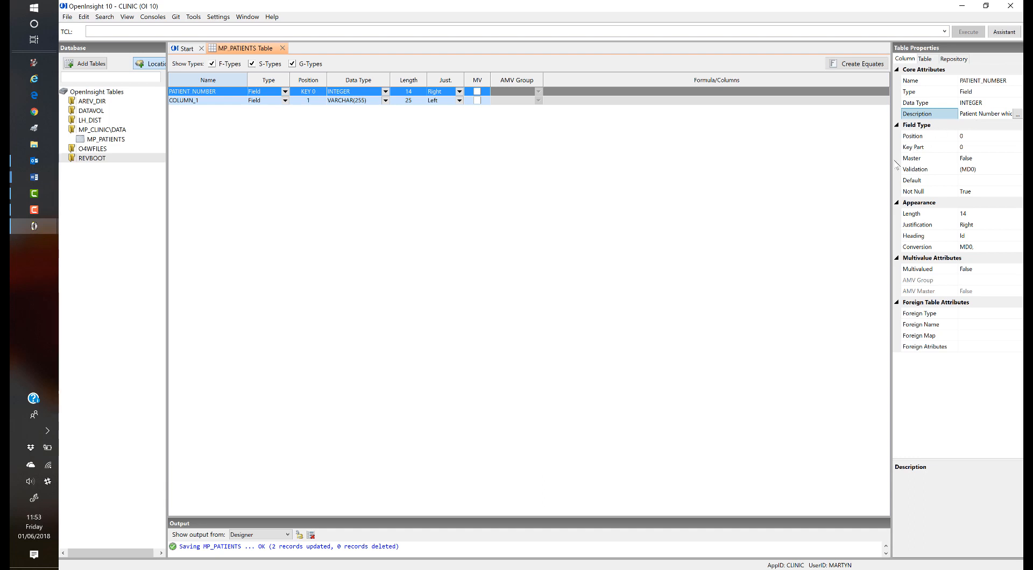
pyautogui.moveTo(897, 164); pyautogui.dragTo(798, 159)
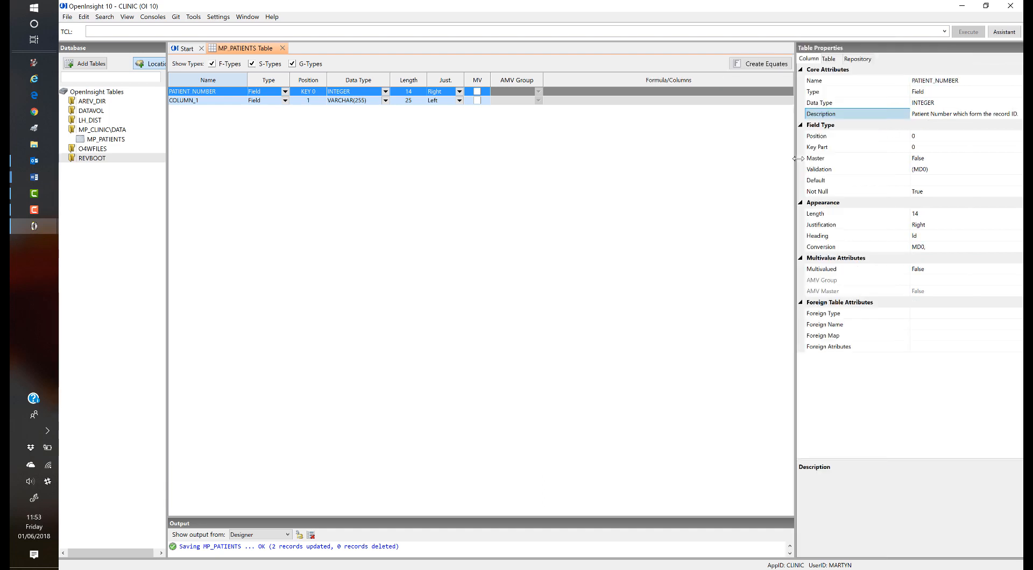
# Review PATIENT_NUMBER's position, key part and master properties, and browse the available validation patterns, keeping (MD0)
pyautogui.click(944, 138)
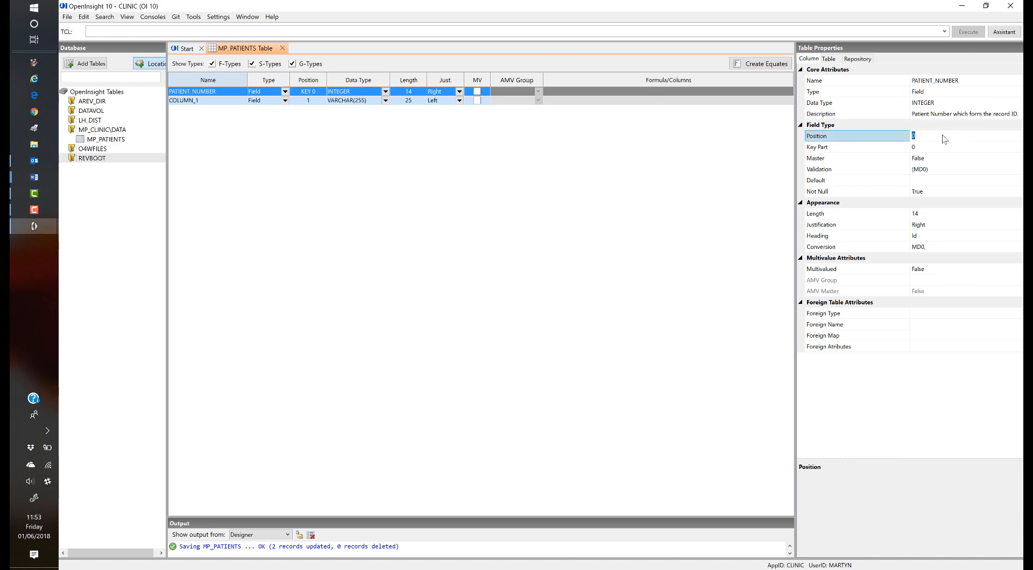
pyautogui.press('Down')
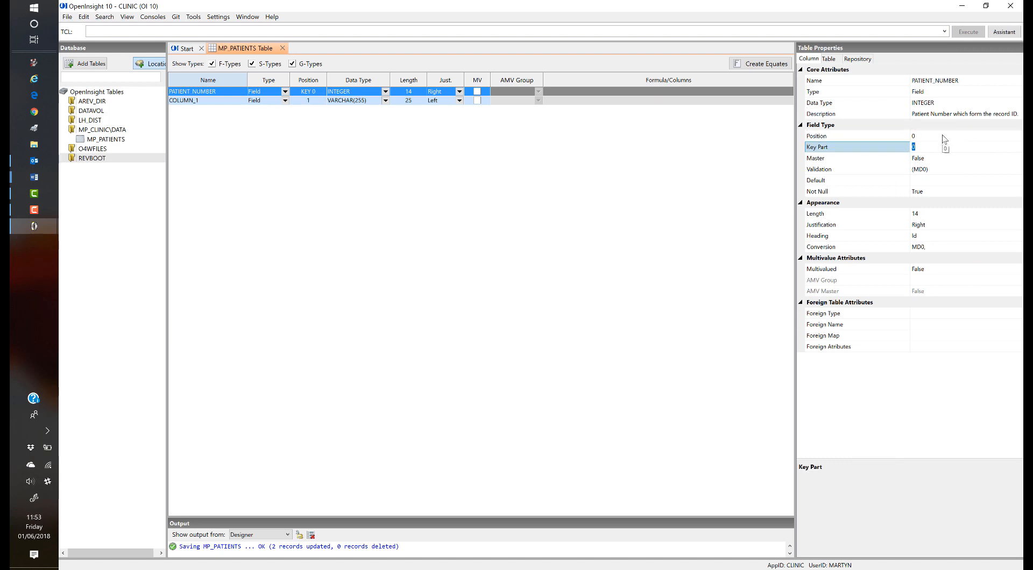
pyautogui.press('Down')
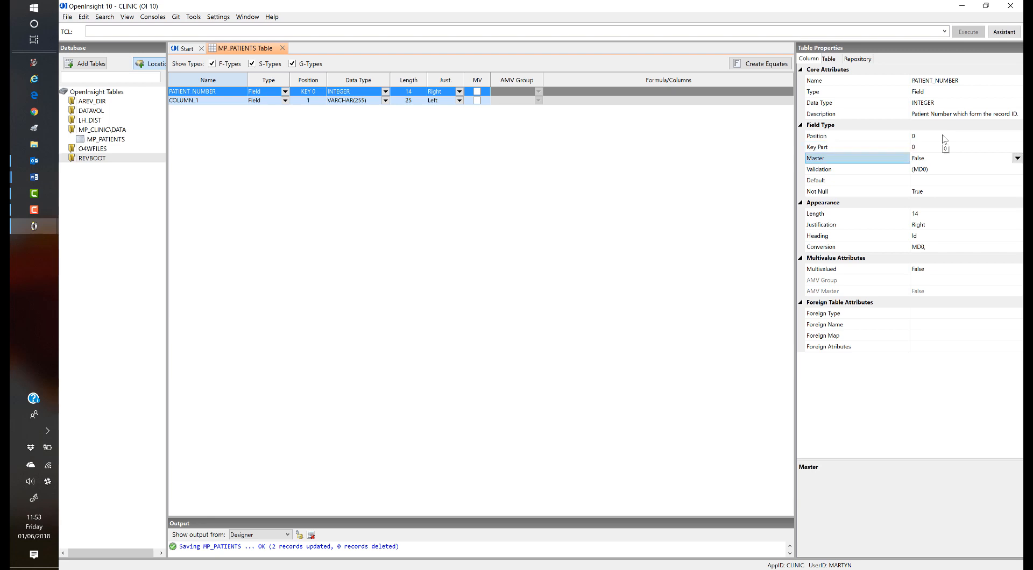
pyautogui.press('Down')
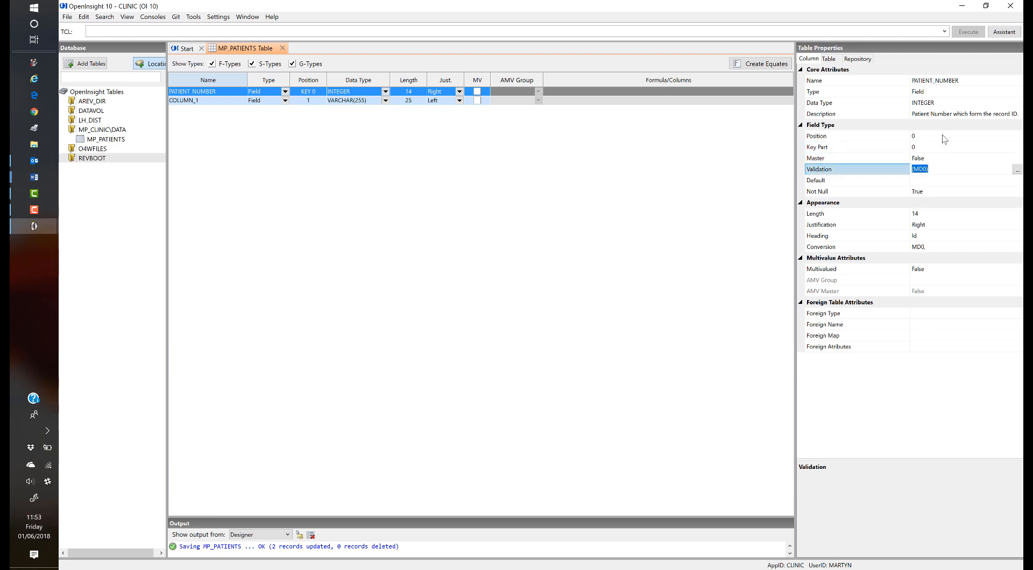
pyautogui.click(1017, 170)
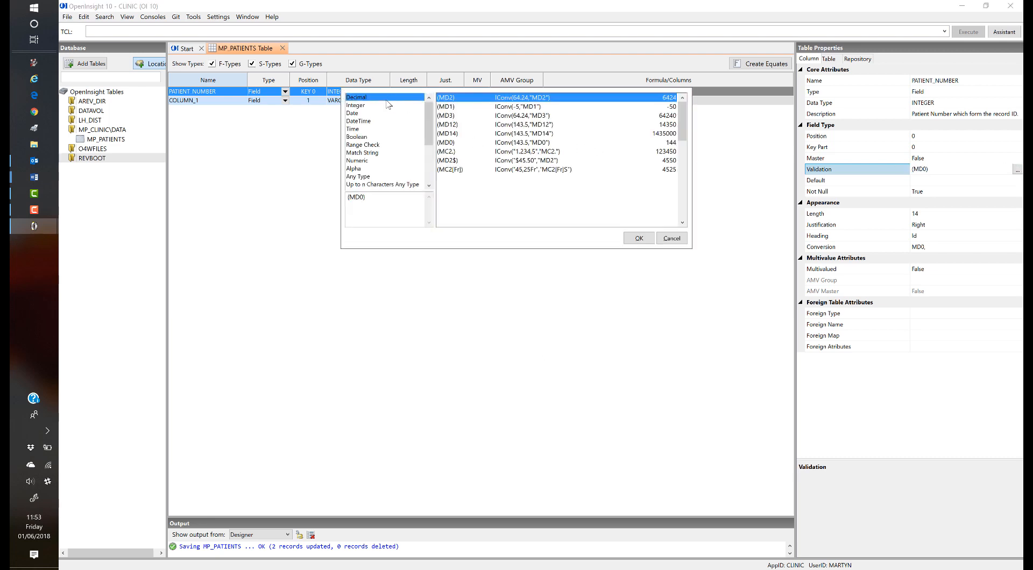
pyautogui.click(379, 106)
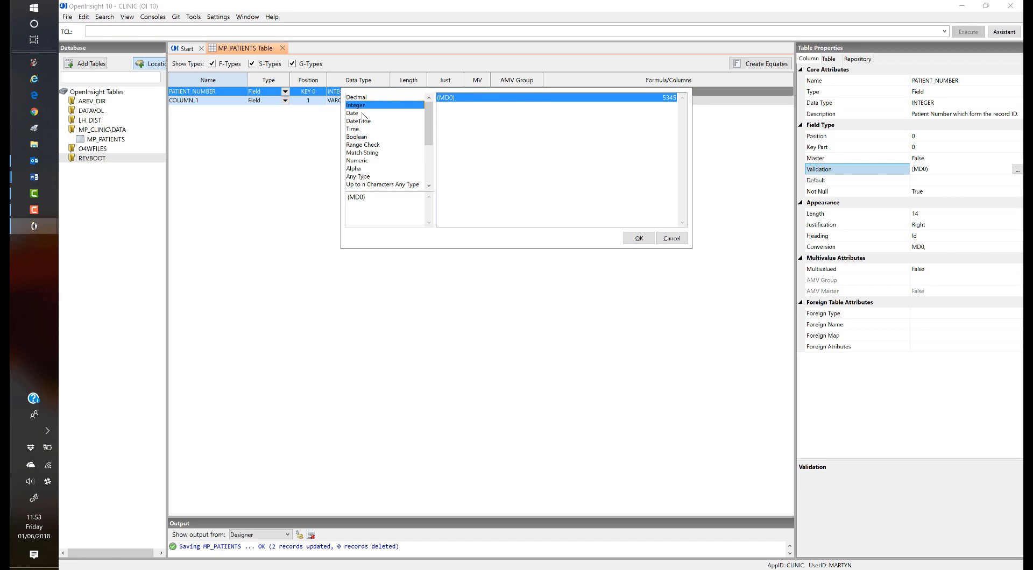
pyautogui.click(370, 113)
pyautogui.click(366, 122)
pyautogui.click(365, 129)
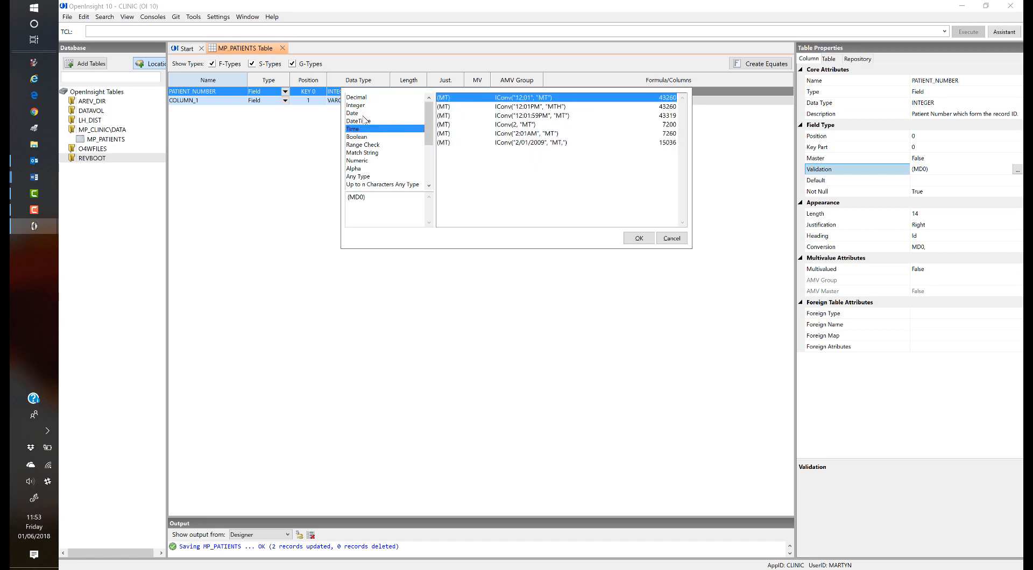
pyautogui.click(364, 106)
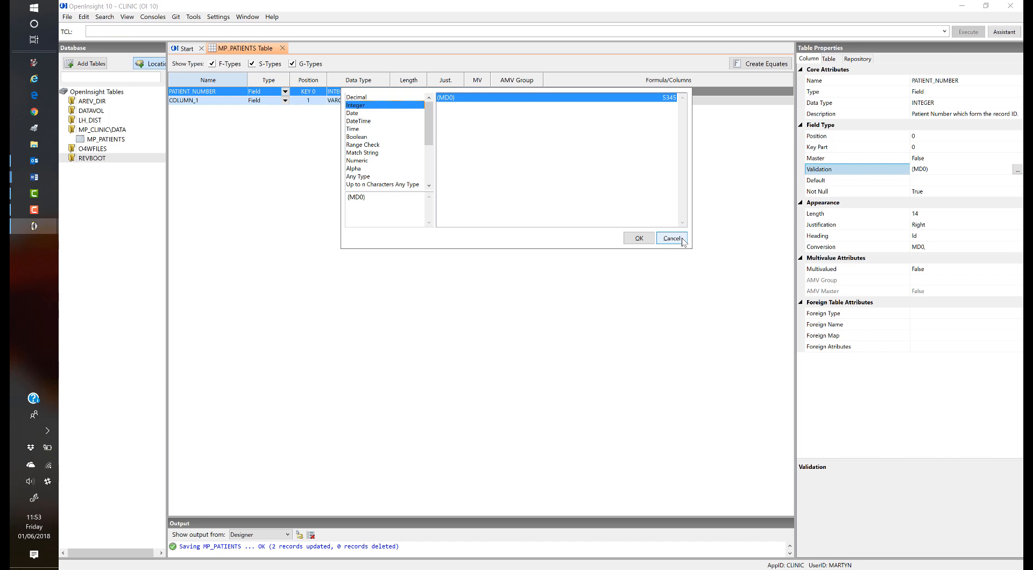
pyautogui.click(639, 238)
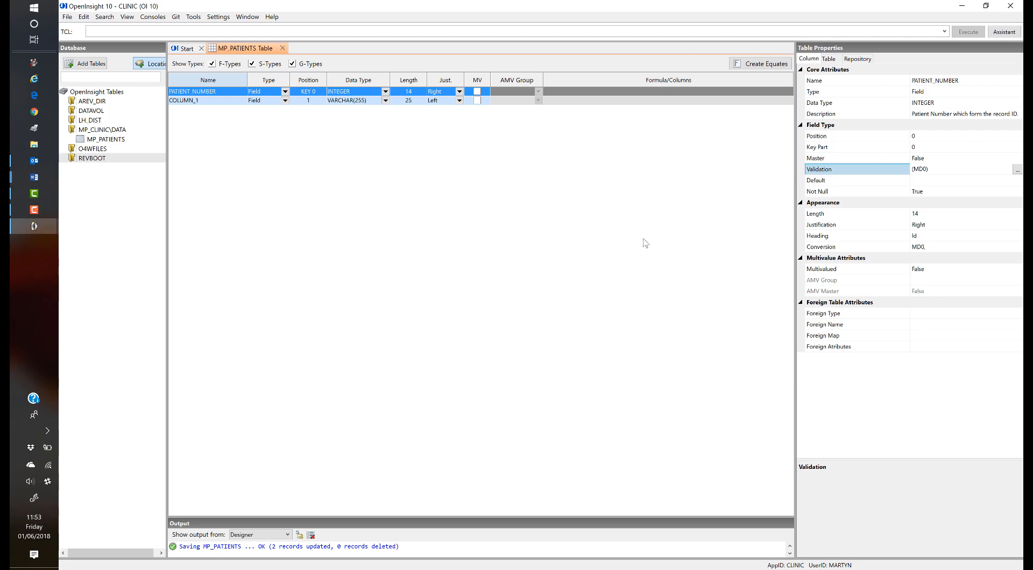
# Set PATIENT_NUMBER's default to SEQKEY and its conversion to MD0
pyautogui.click(994, 182)
pyautogui.click(1016, 180)
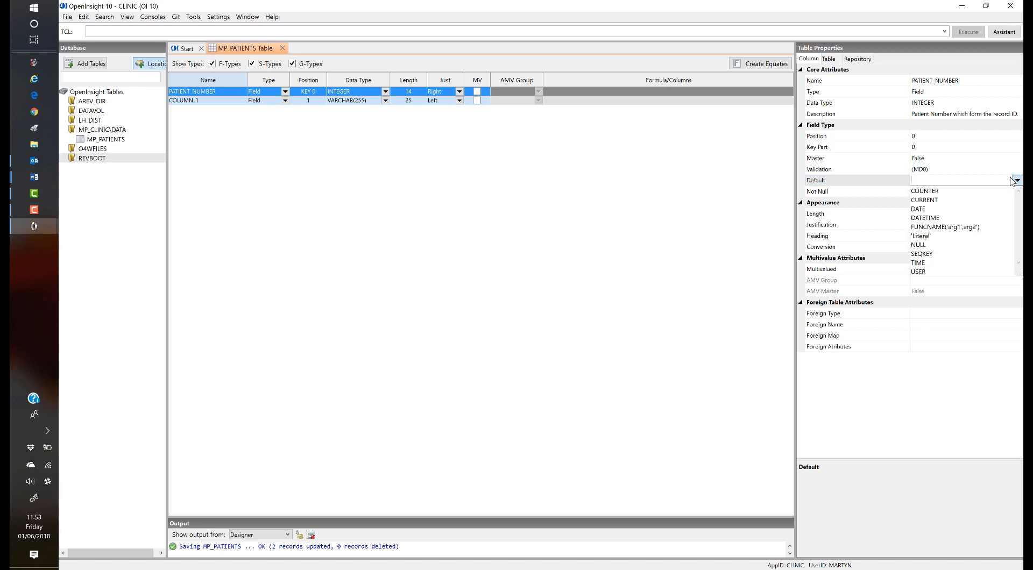
pyautogui.click(956, 254)
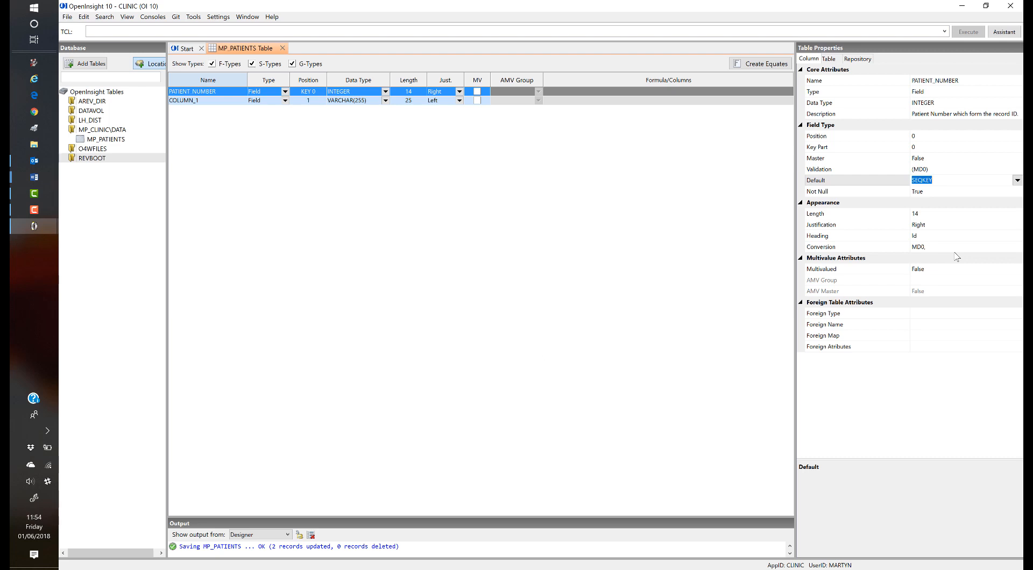
pyautogui.click(1017, 181)
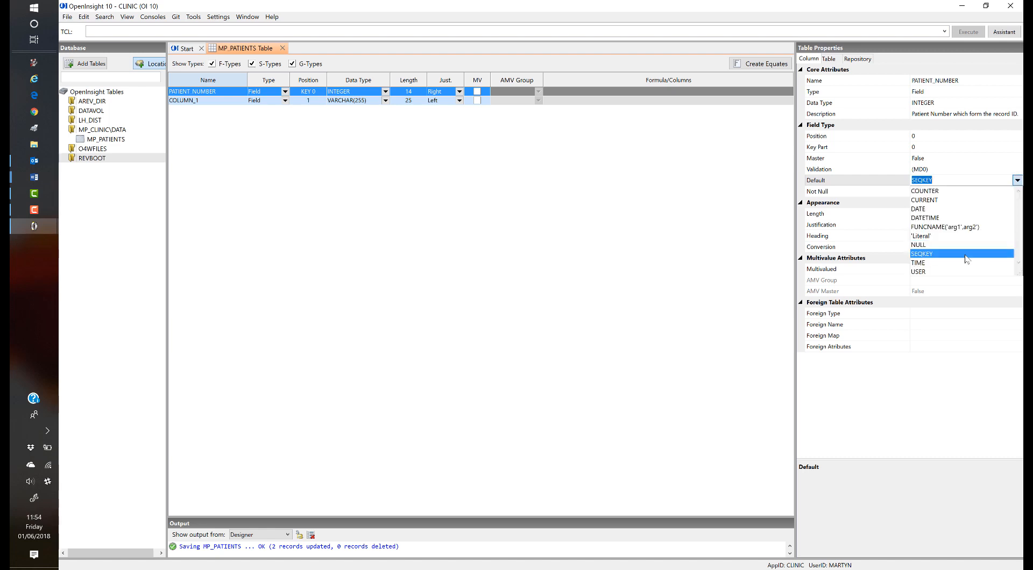
pyautogui.click(960, 405)
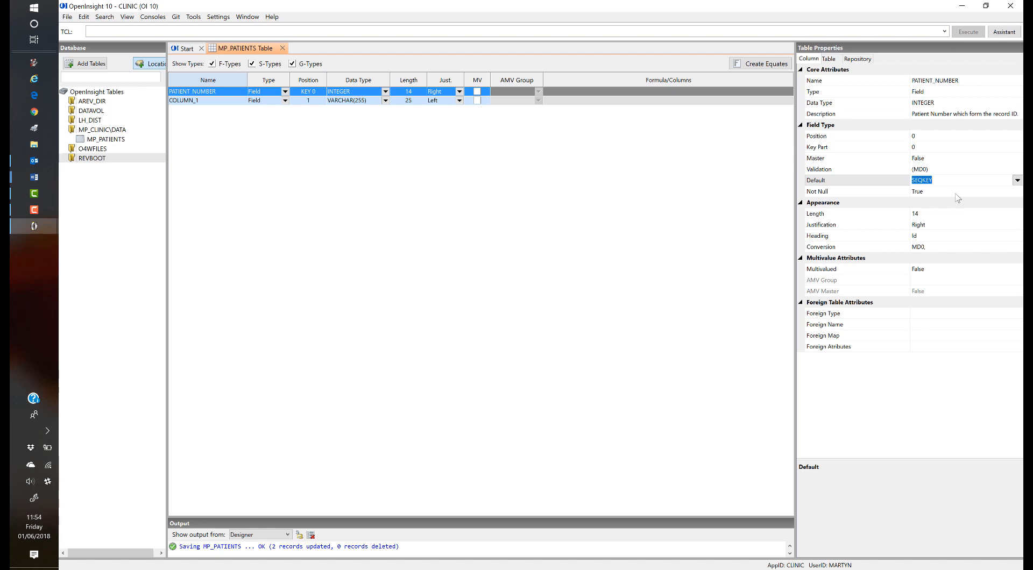
pyautogui.click(955, 248)
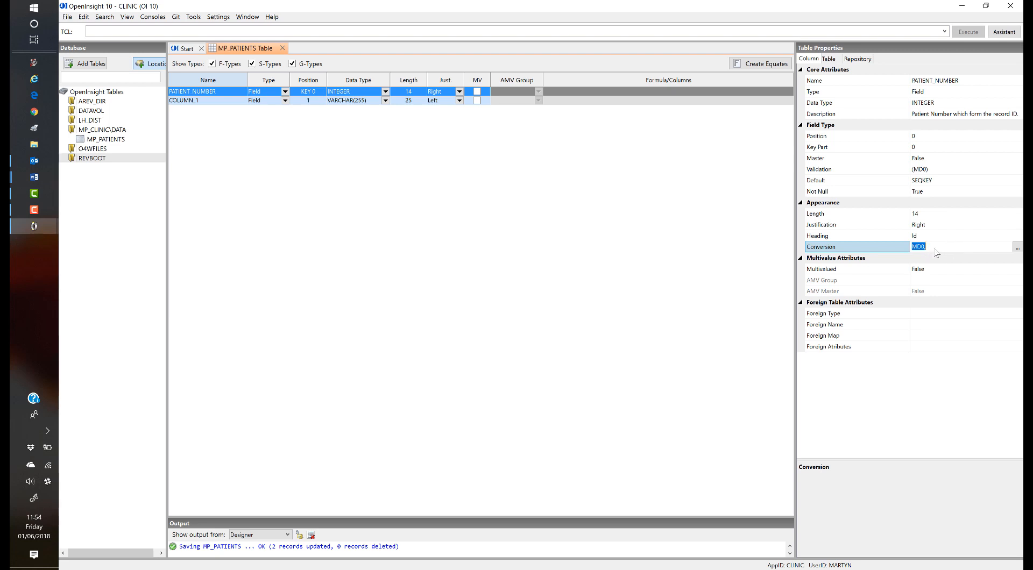
pyautogui.click(943, 248)
# Change PATIENT_NUMBER's type to Symbolic and return it to Field
pyautogui.click(990, 92)
pyautogui.click(1018, 92)
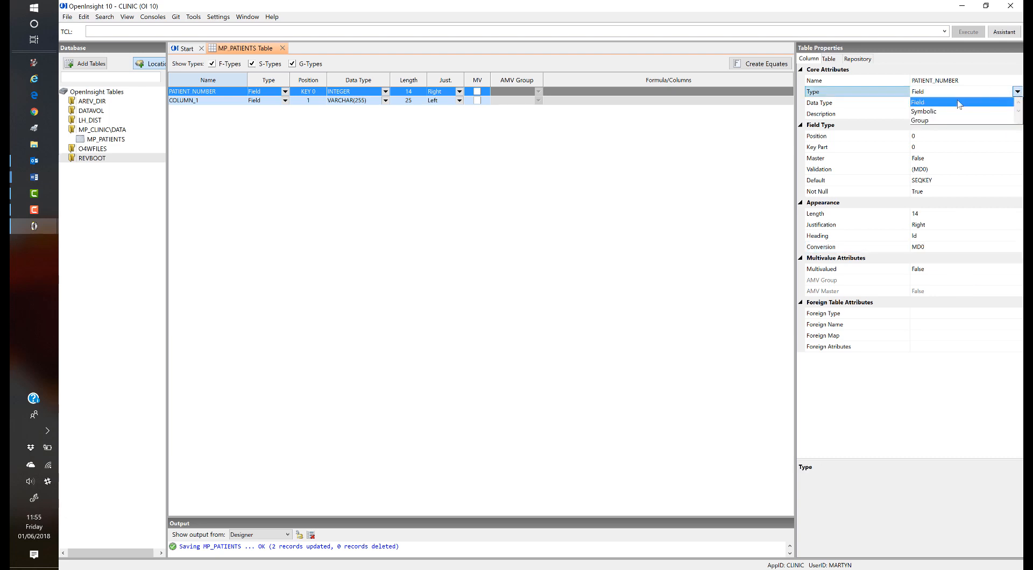
pyautogui.click(932, 116)
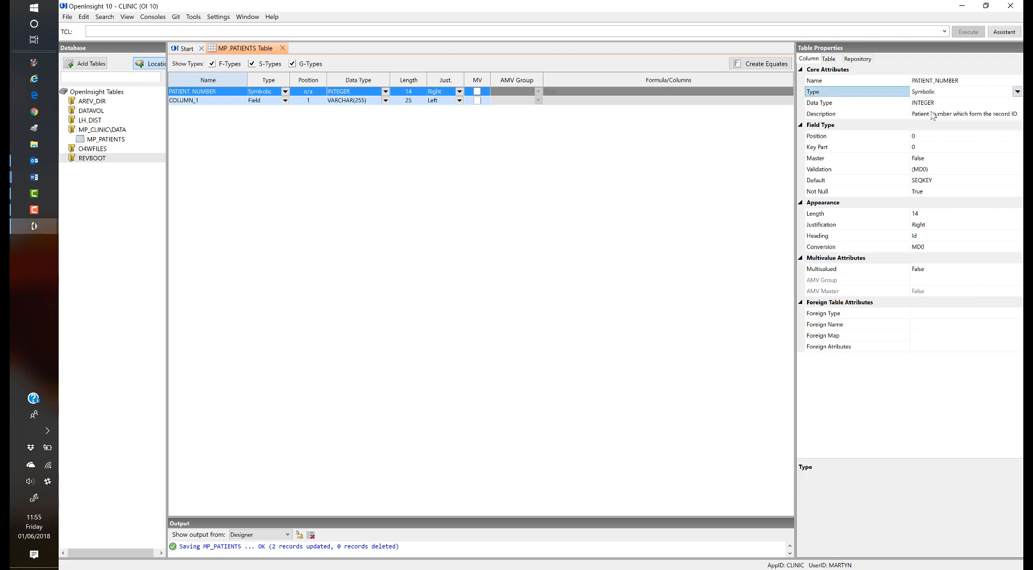
pyautogui.click(285, 92)
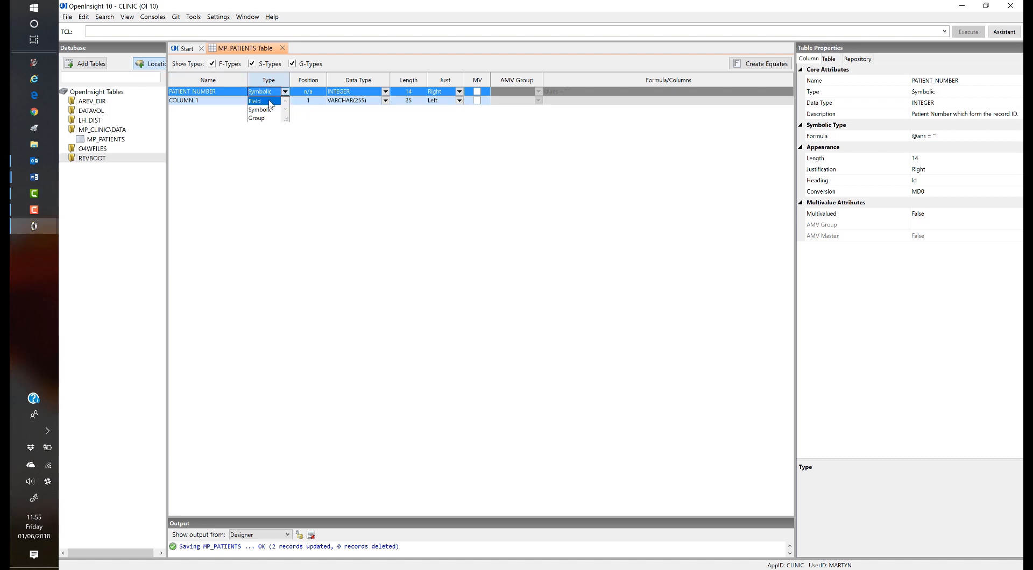
pyautogui.click(269, 99)
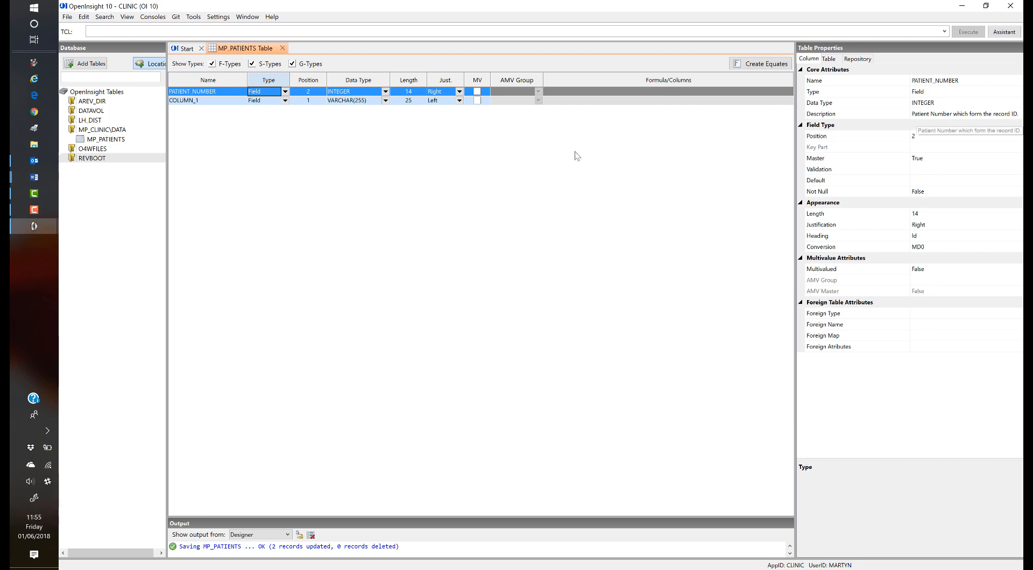
# Switch PATIENT_NUMBER to Symbolic again to examine its formula property, and restore the Field type
pyautogui.click(285, 92)
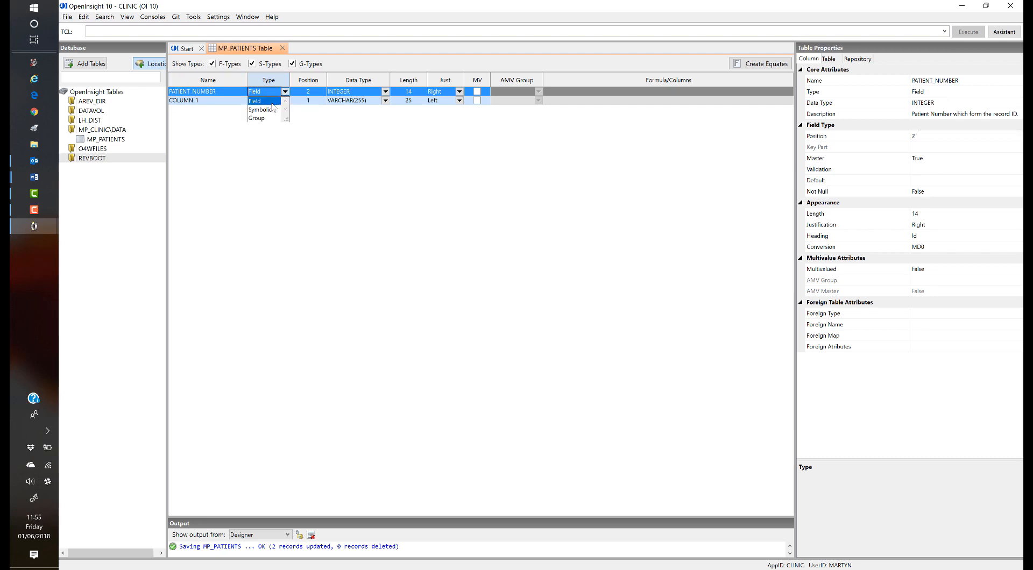
pyautogui.click(272, 110)
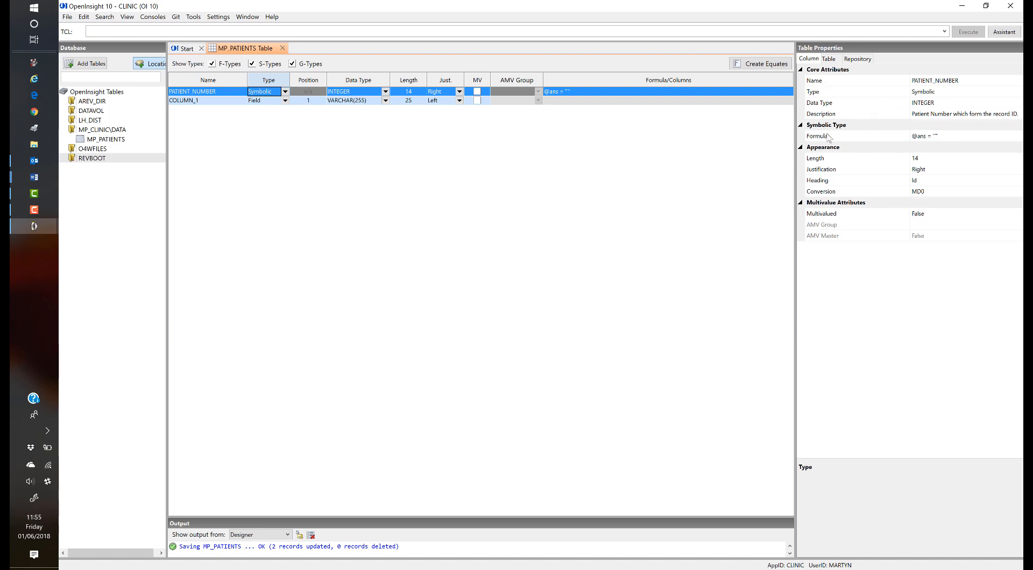
pyautogui.click(950, 138)
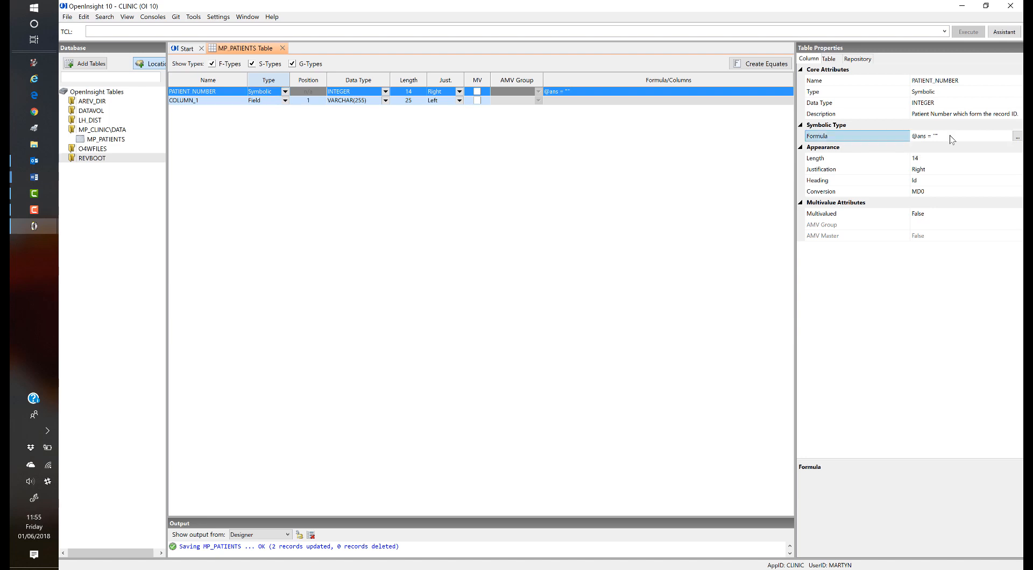
pyautogui.click(285, 91)
pyautogui.click(258, 101)
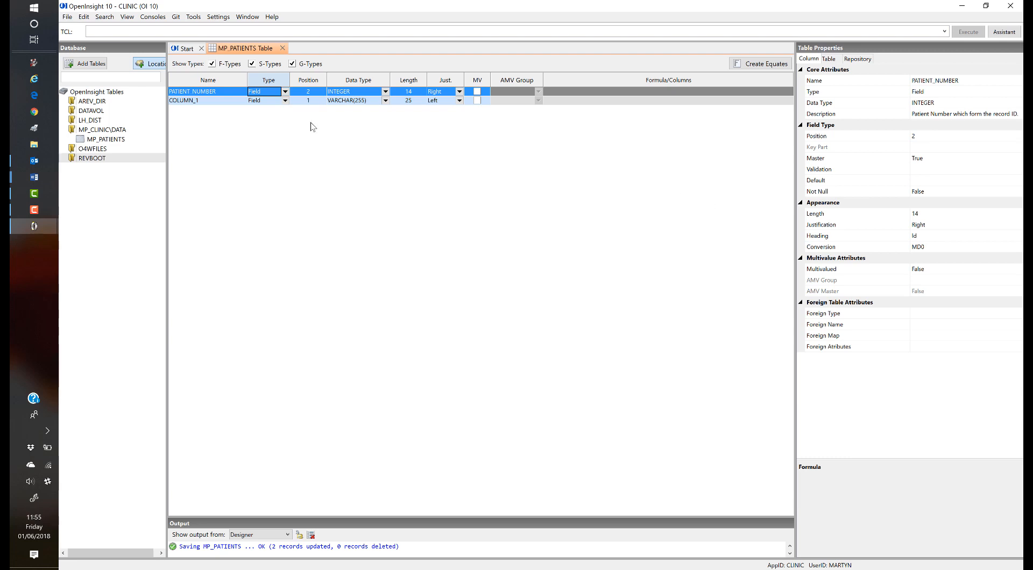
# Rename COLUMN_1 to SURNAME, keeping its default field type, position, data type and length
pyautogui.click(209, 101)
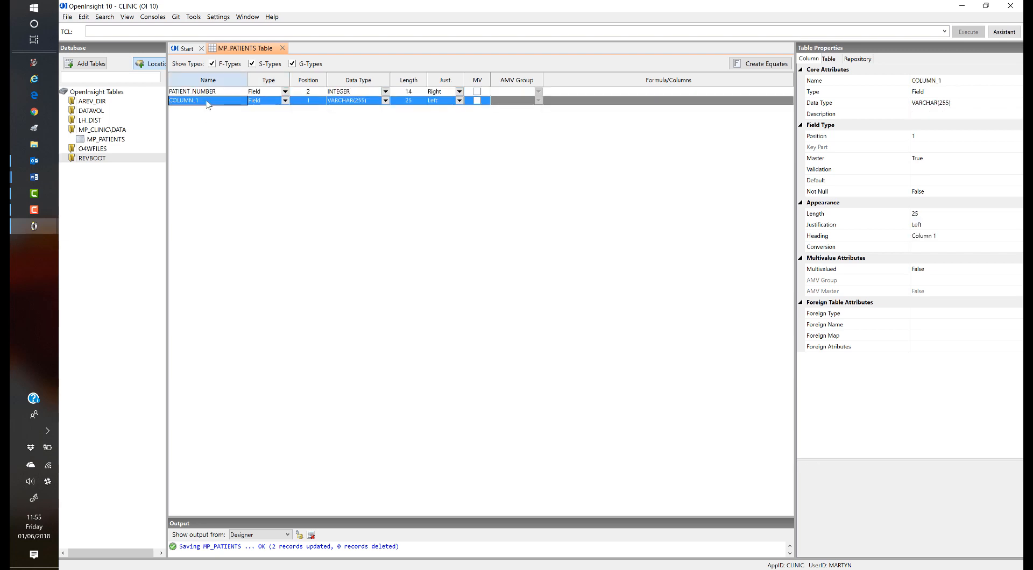
pyautogui.write('SURNAME')
pyautogui.press('Tab')
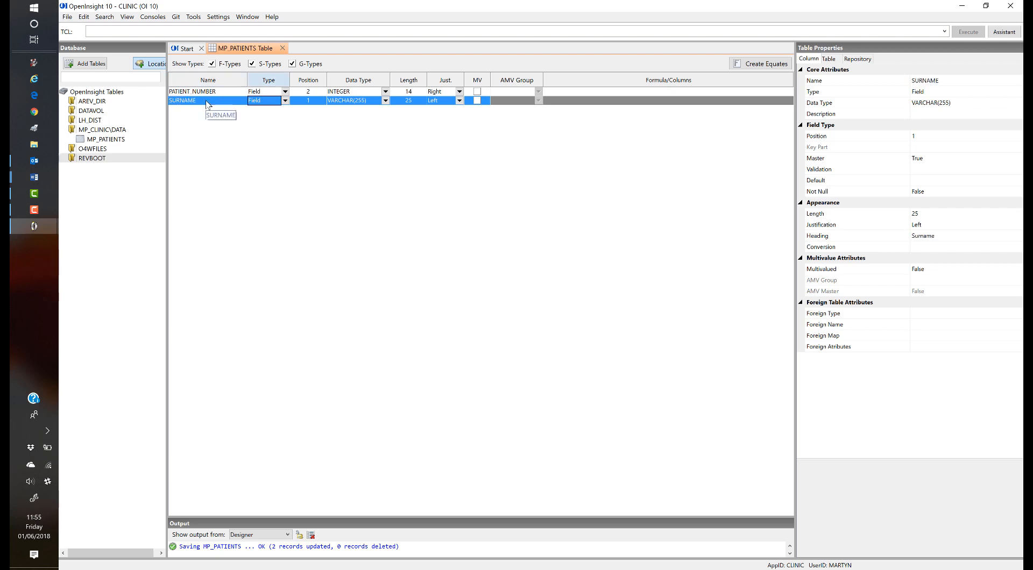
pyautogui.press('Tab')
pyautogui.press('Tab')
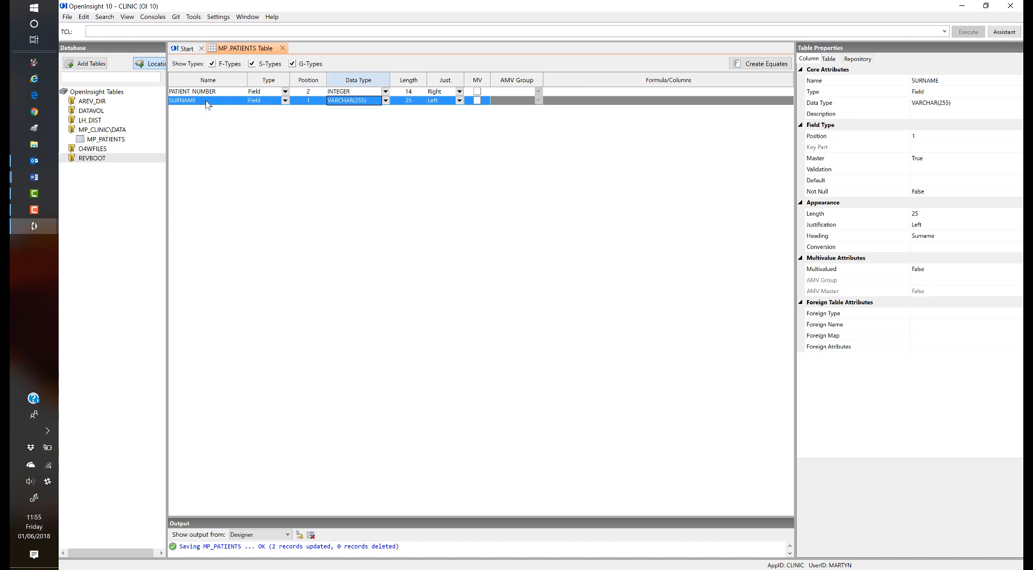
pyautogui.press('Tab')
pyautogui.press('Tab')
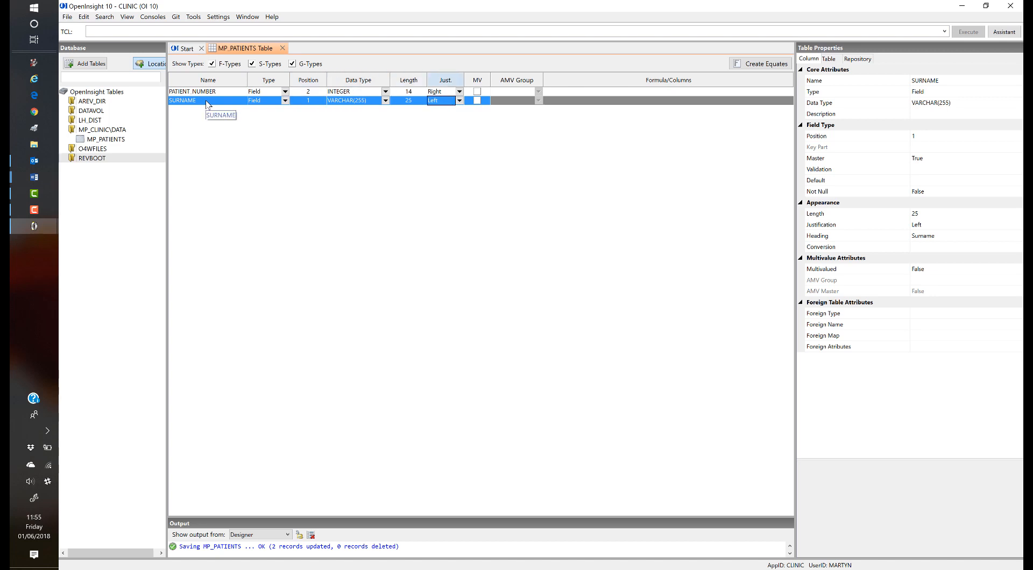
# Add a FORENAMES column below SURNAME
pyautogui.press('Left')
pyautogui.press('Left')
pyautogui.press('Left')
pyautogui.press('Left')
pyautogui.press('Left')
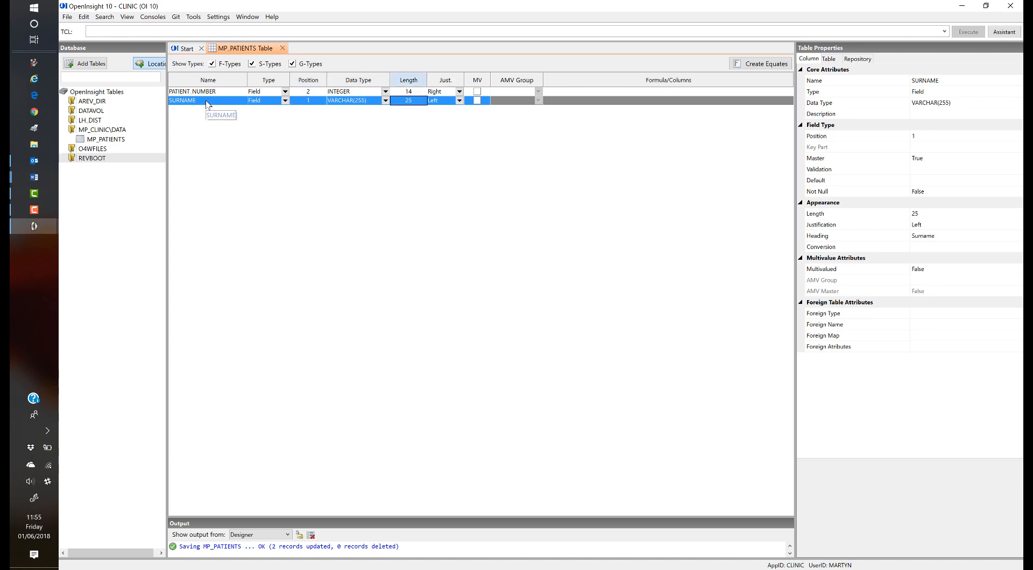
pyautogui.press('Down')
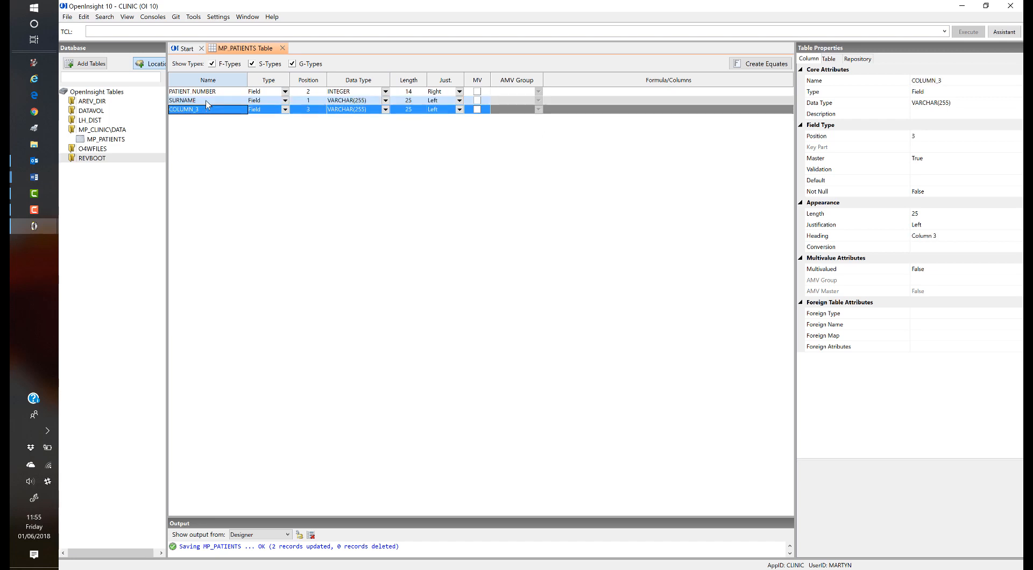
pyautogui.write('FORENAMES')
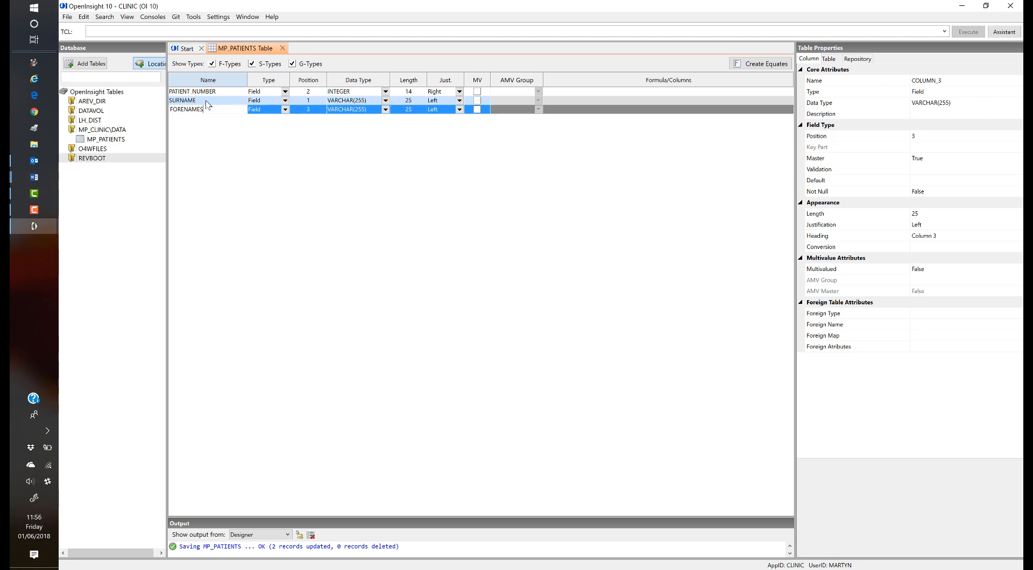
pyautogui.press('Return')
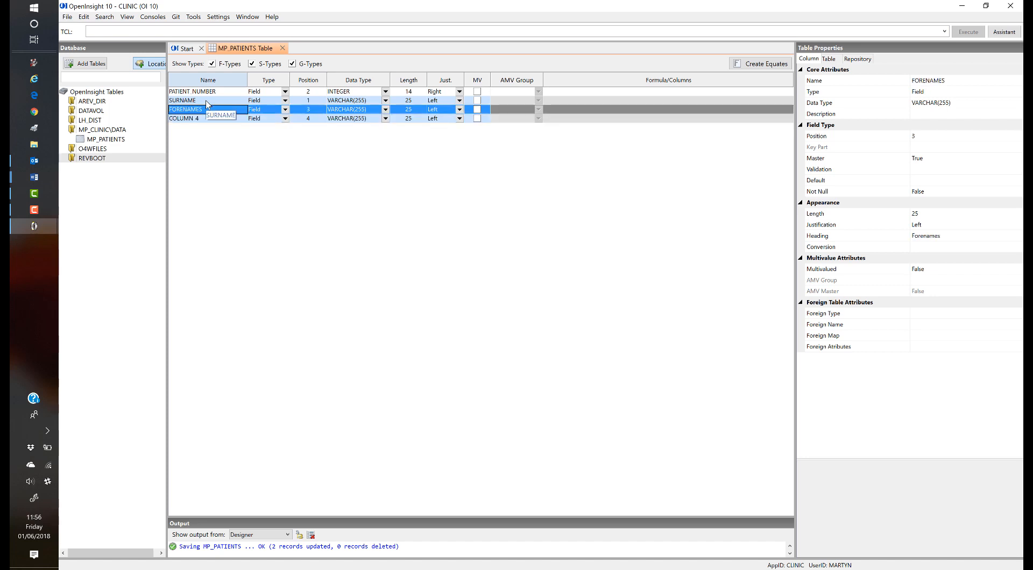
# Name the new column below FORENAMES TITLE
pyautogui.click(207, 102)
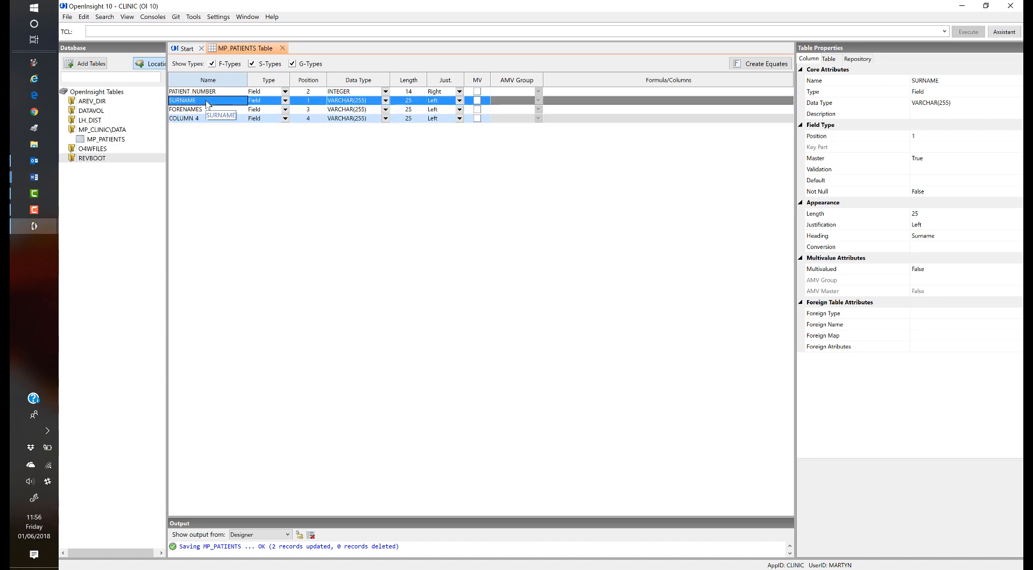
pyautogui.press('Down')
pyautogui.press('Down')
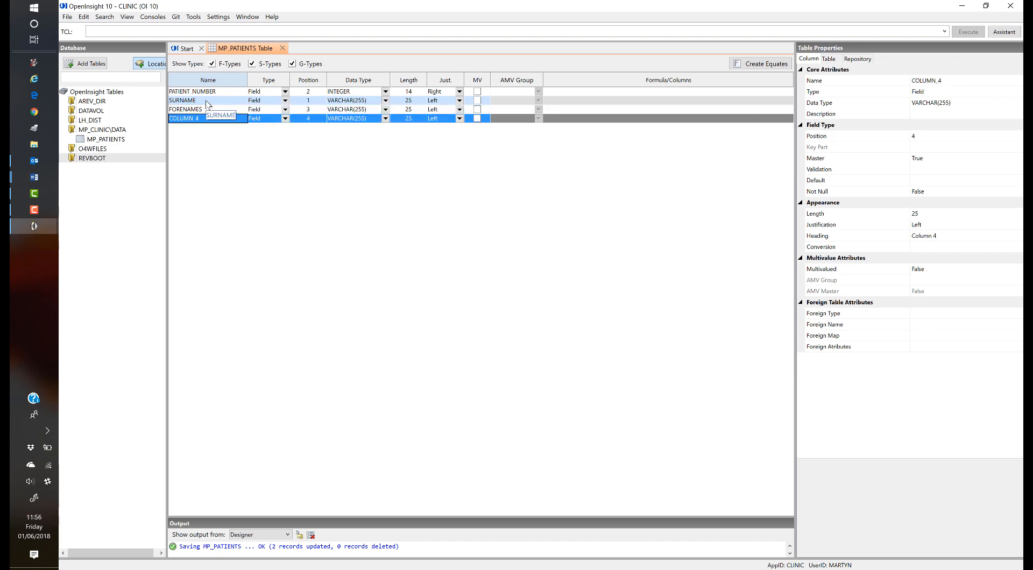
pyautogui.press('Up')
pyautogui.press('Up')
pyautogui.press('Up')
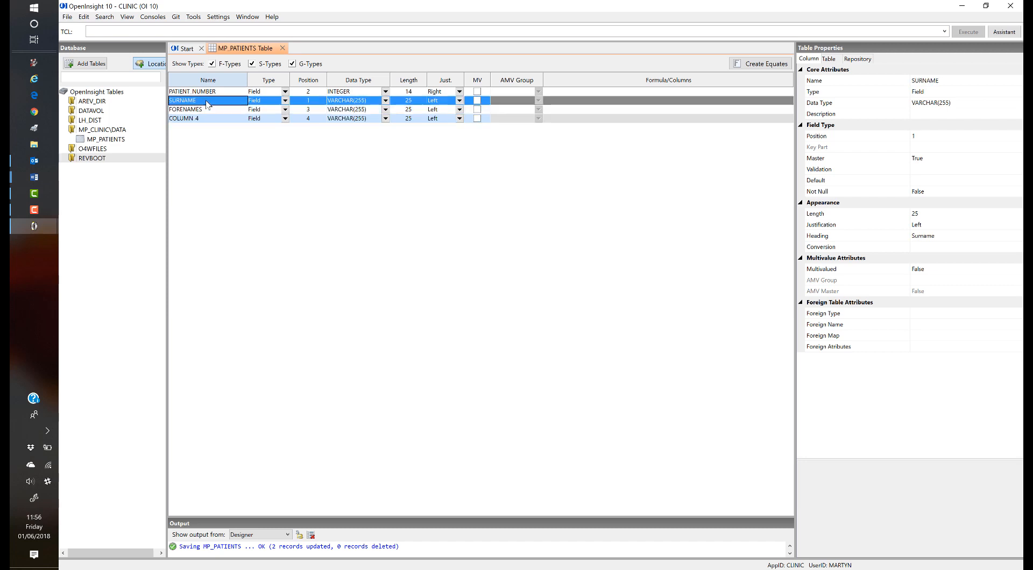
pyautogui.press('Down')
pyautogui.press('Down')
pyautogui.press('Down')
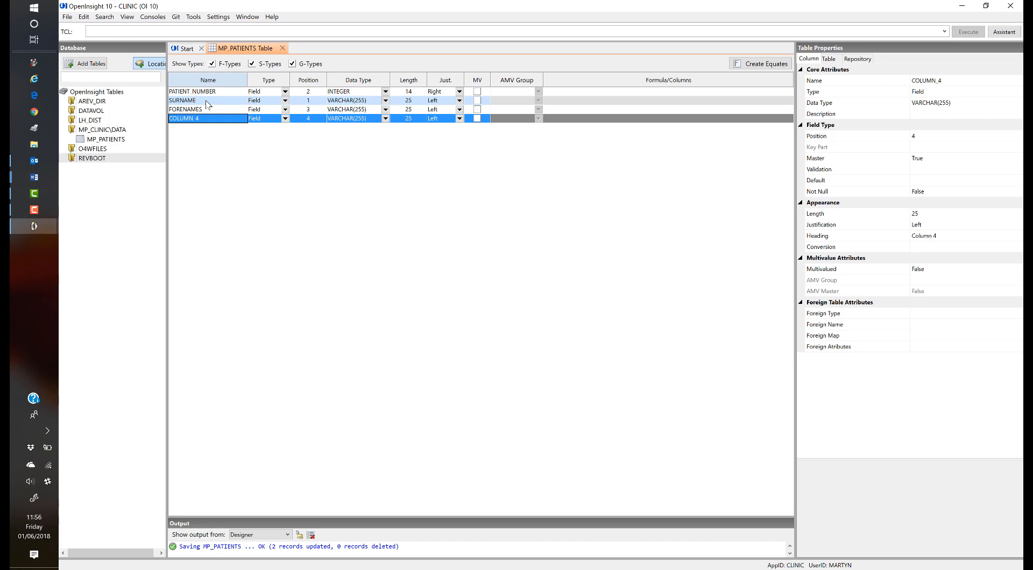
pyautogui.write('TITLE')
pyautogui.press('Return')
# Add a DOB column below TITLE, keeping the Field type
pyautogui.press('Down')
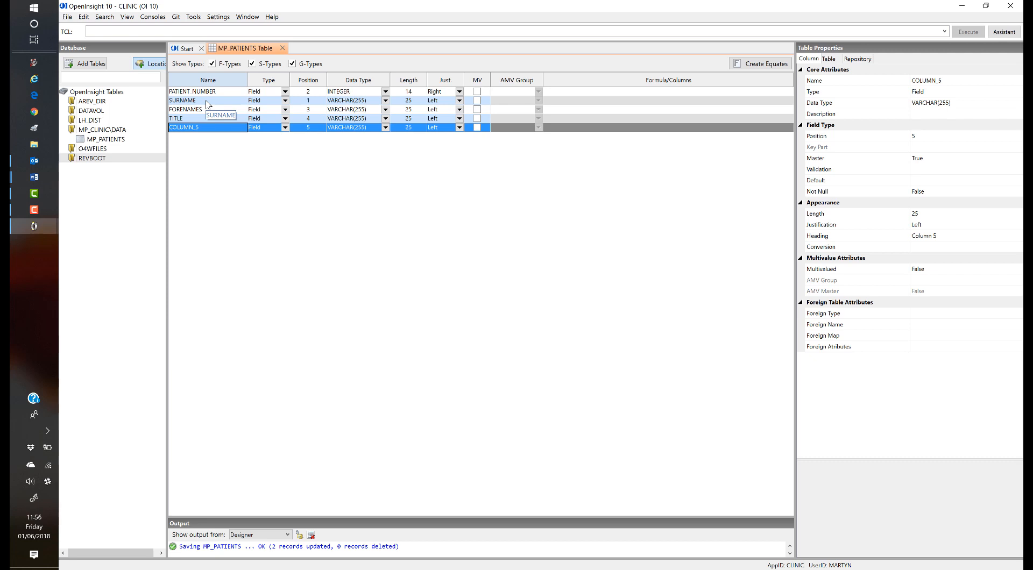
pyautogui.write('DOB')
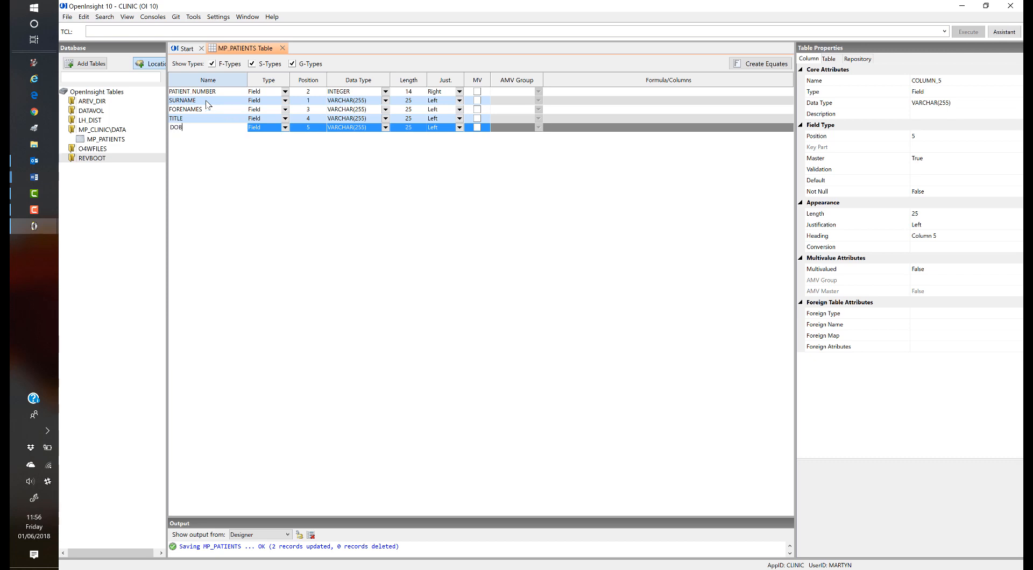
pyautogui.press('Tab')
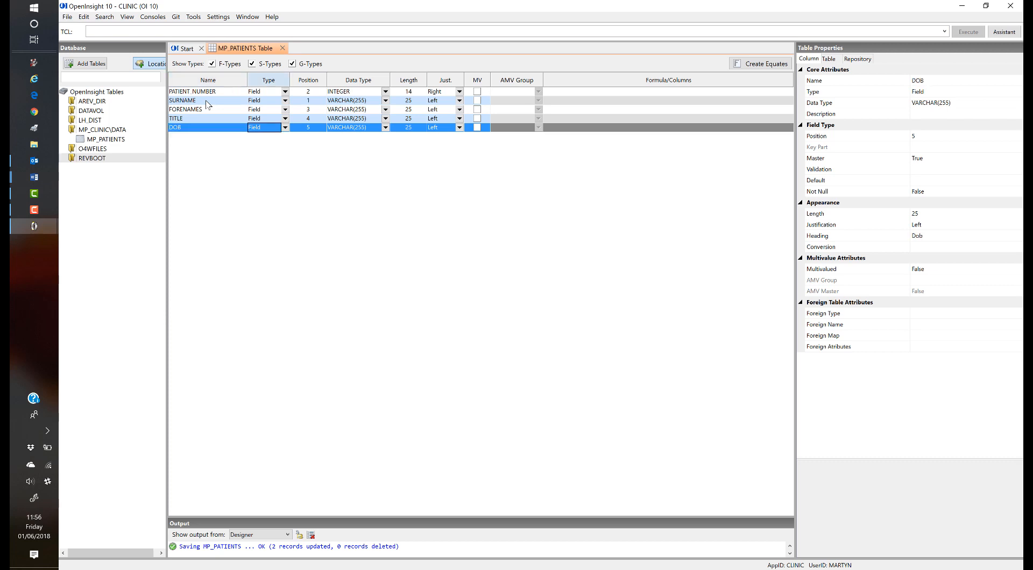
pyautogui.press('Tab')
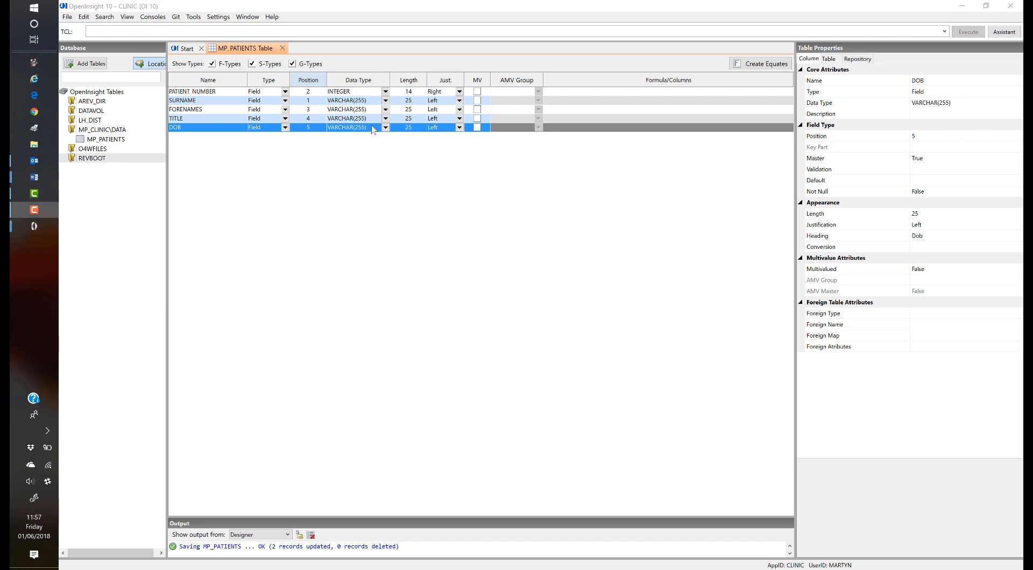
# Set PATIENT_NUMBER's position to 0 so that it is the table's key
pyautogui.click(317, 93)
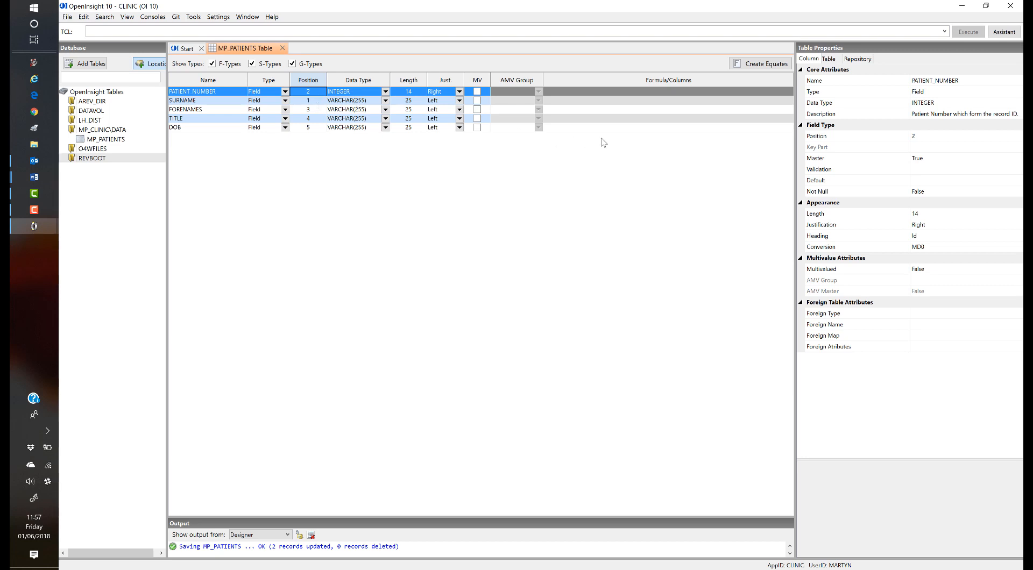
pyautogui.click(923, 139)
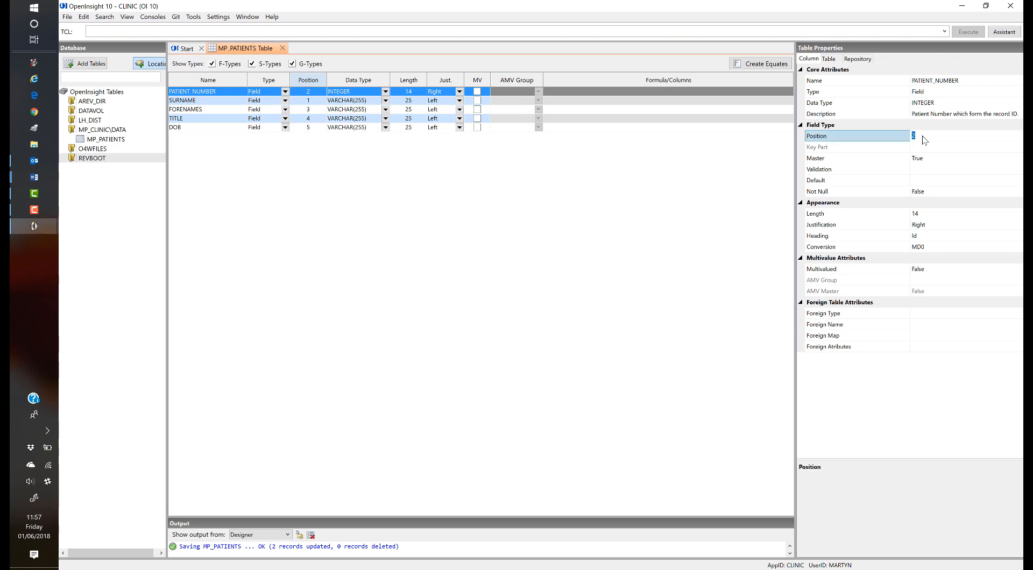
pyautogui.write('0')
pyautogui.press('Return')
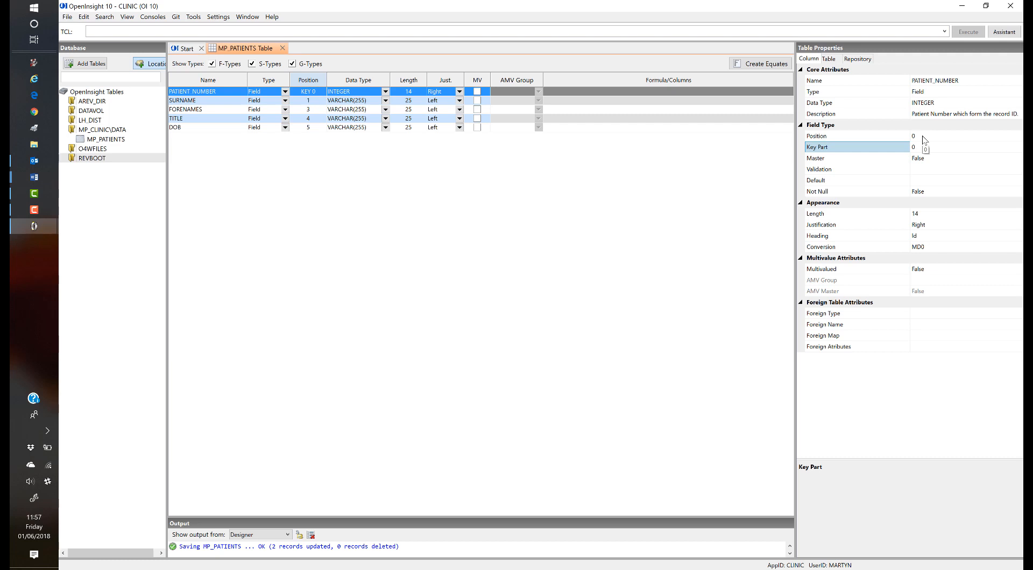
pyautogui.press('Return')
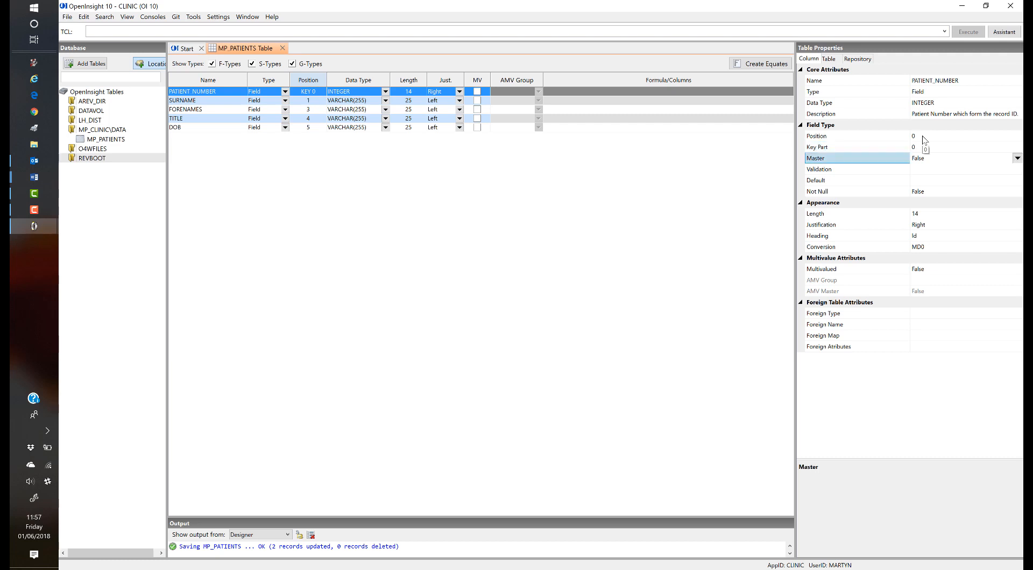
# Renumber the column positions, setting FORENAMES to 2, TITLE to 3 and DOB to 4
pyautogui.click(315, 104)
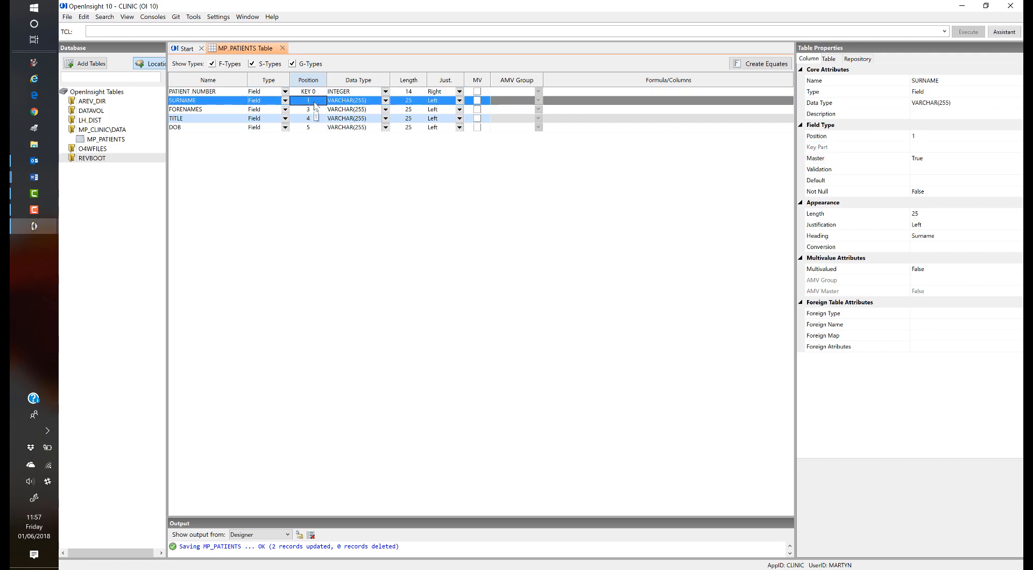
pyautogui.press('Down')
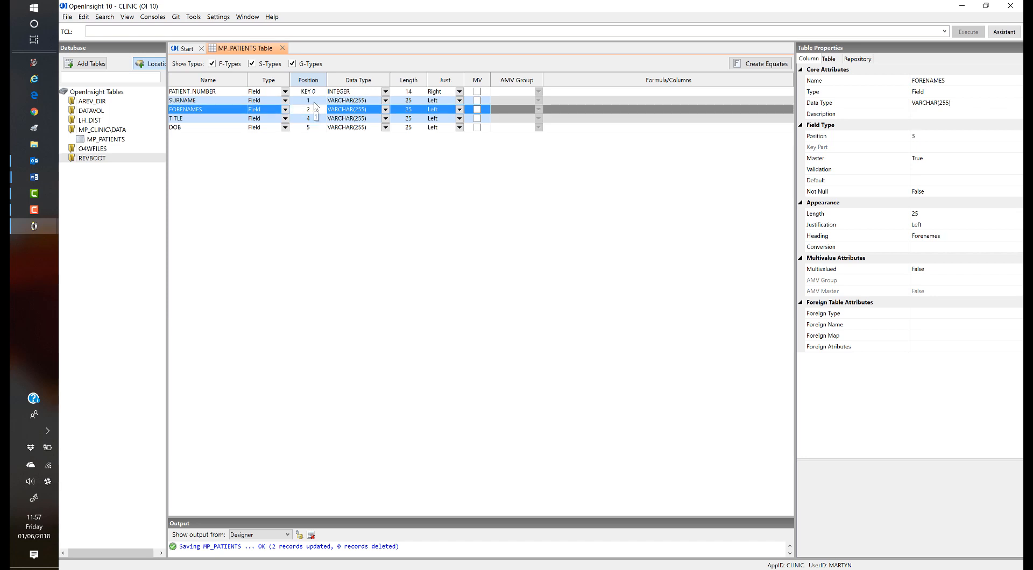
pyautogui.press('Down')
pyautogui.write('3')
pyautogui.press('Down')
pyautogui.write('4')
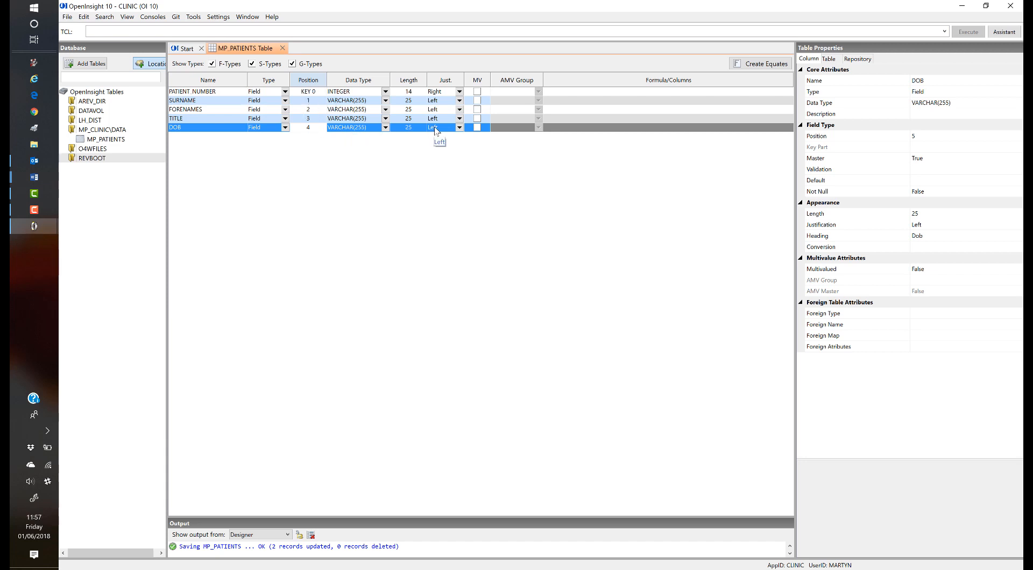
pyautogui.press('Tab')
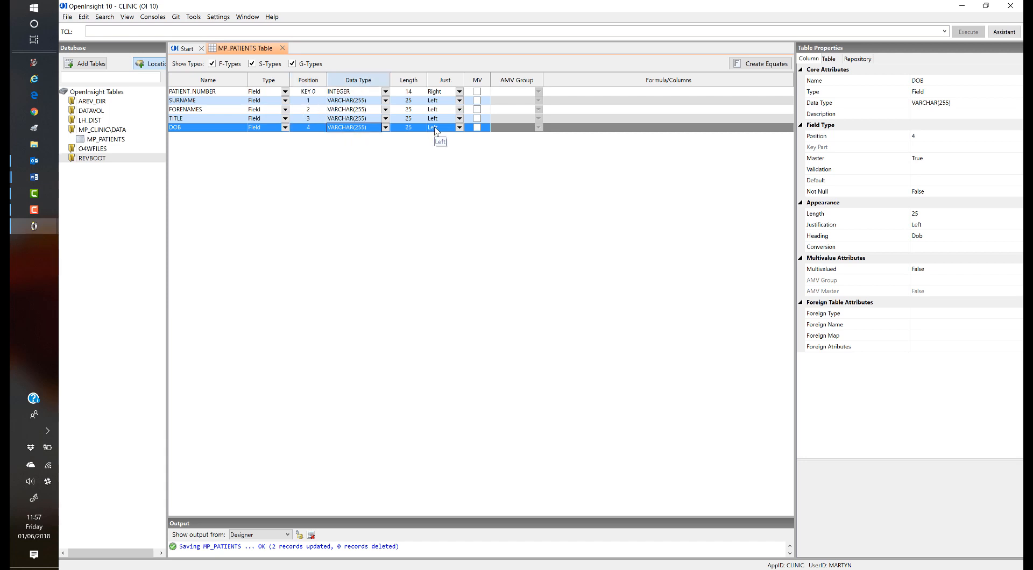
# Set DOB's data type to DATE and its justification to Left
pyautogui.click(386, 128)
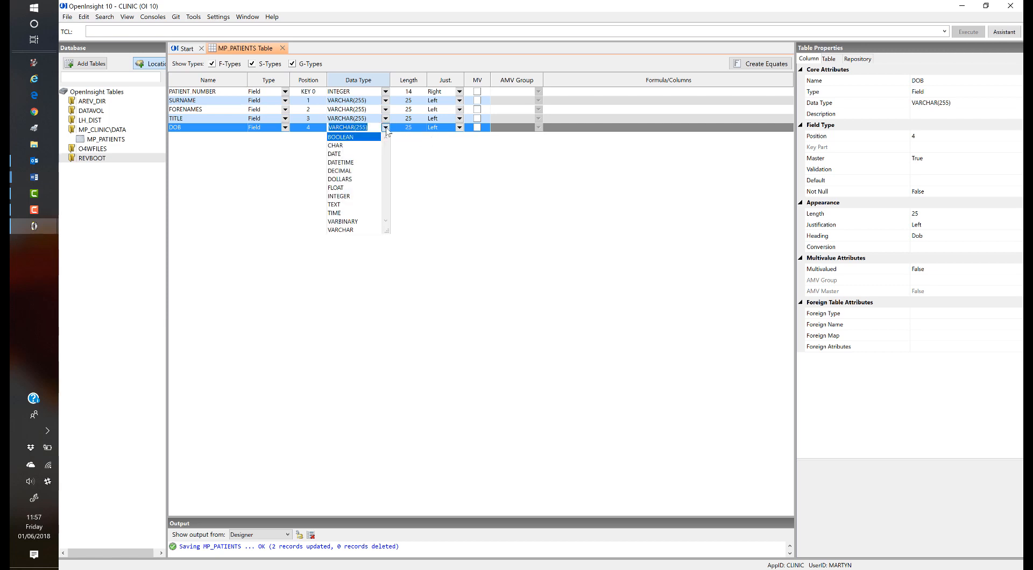
pyautogui.click(347, 154)
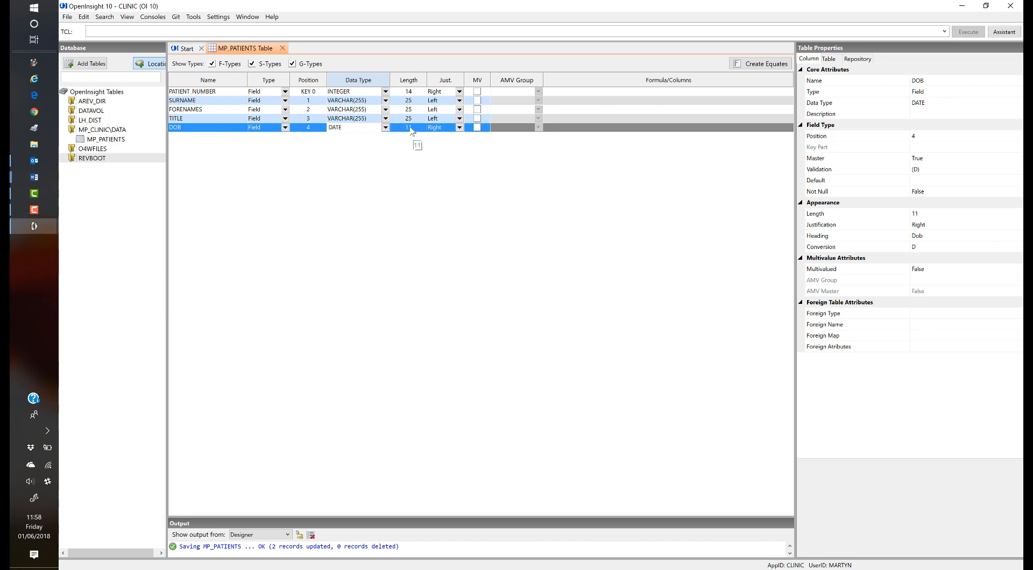
pyautogui.click(460, 128)
pyautogui.click(443, 140)
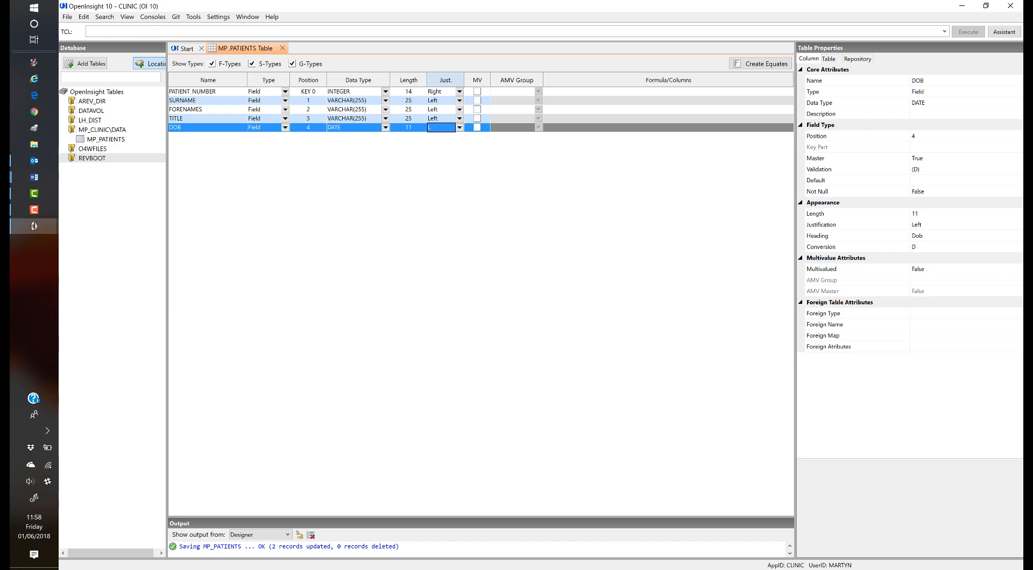
# Look through the date validation patterns for DOB, then set its validation to (DL) and its conversion to DL
pyautogui.click(941, 171)
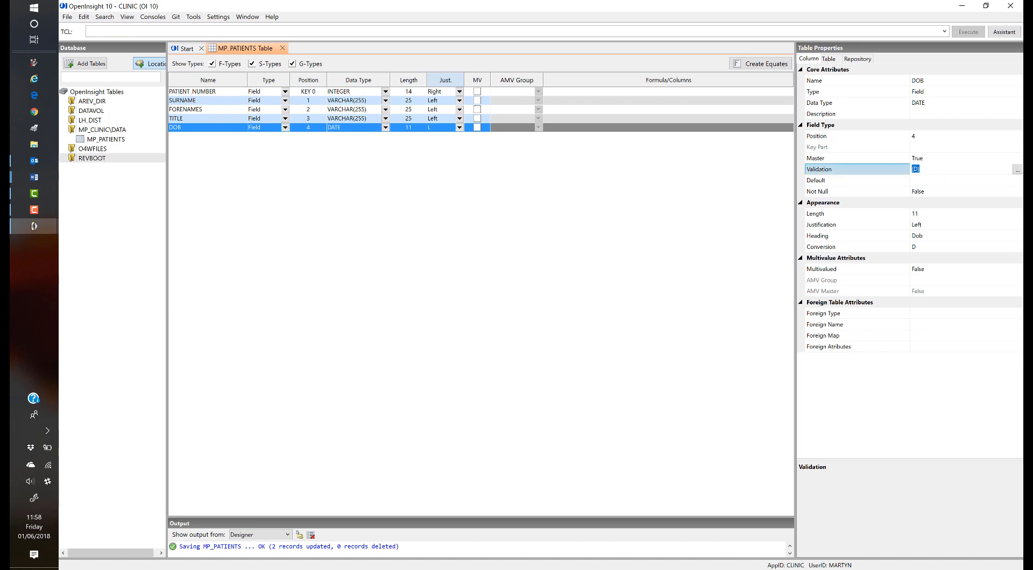
pyautogui.click(1016, 170)
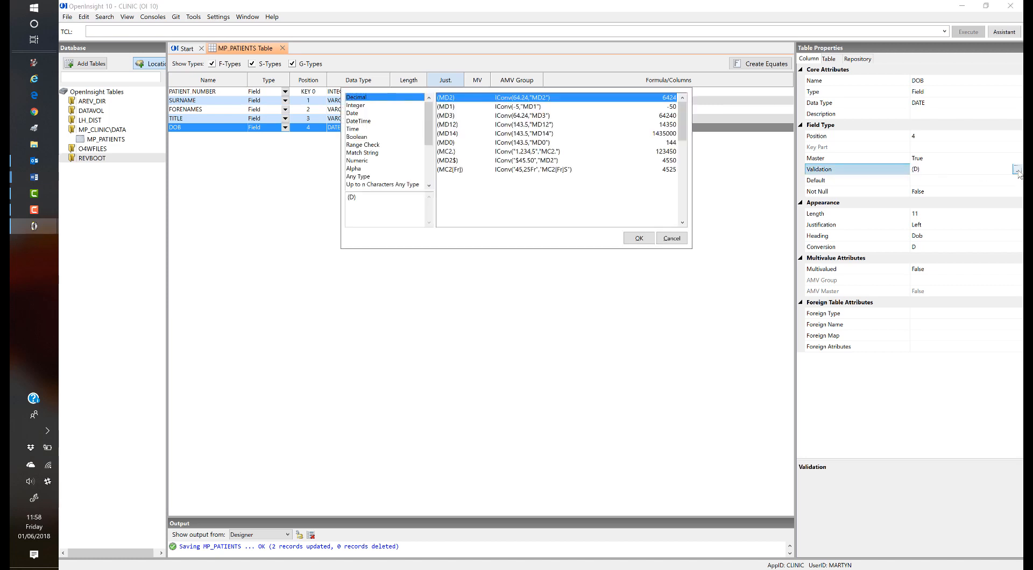
pyautogui.click(357, 114)
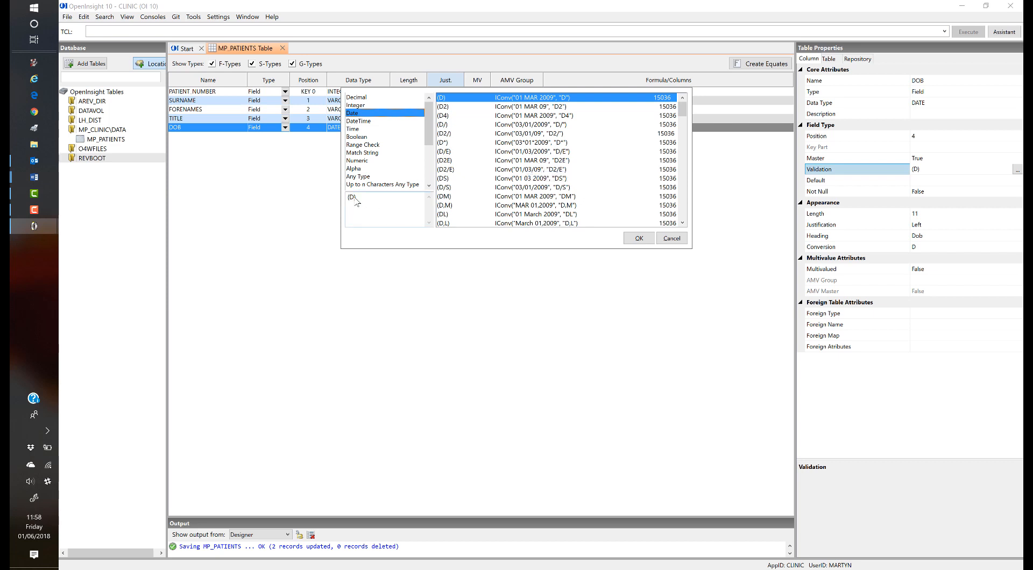
pyautogui.click(672, 239)
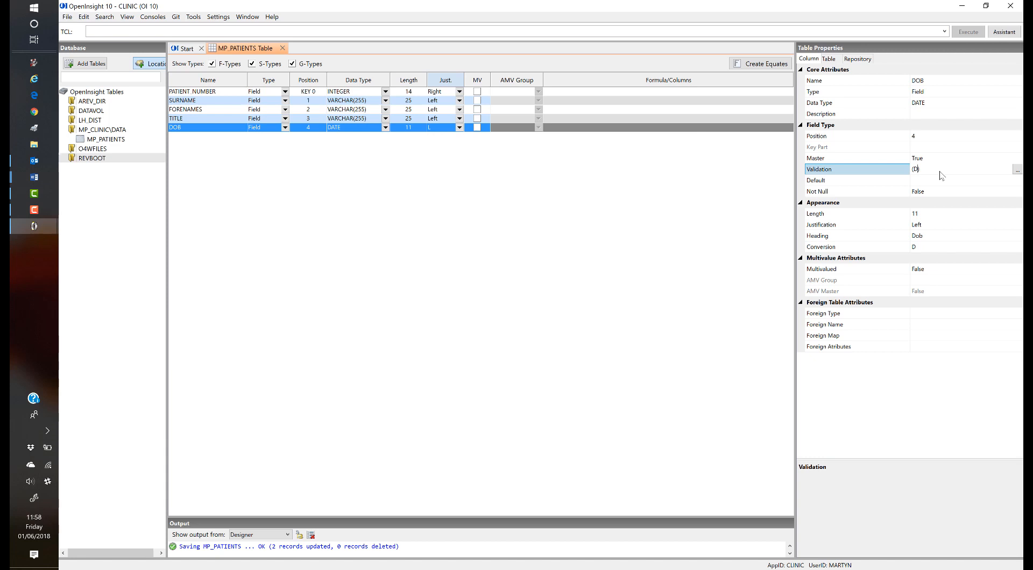
pyautogui.click(946, 247)
pyautogui.write('DL')
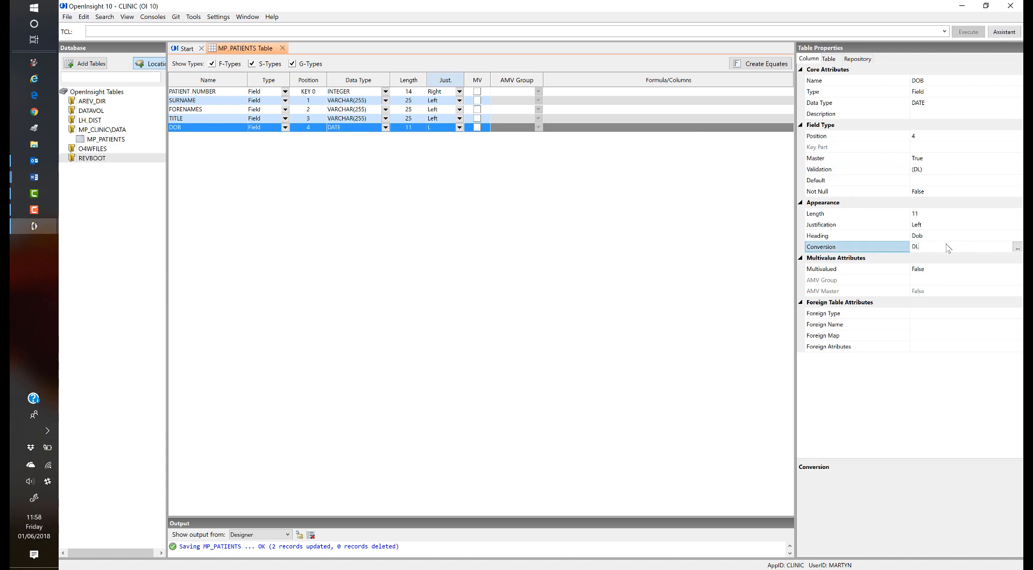
pyautogui.press('Up')
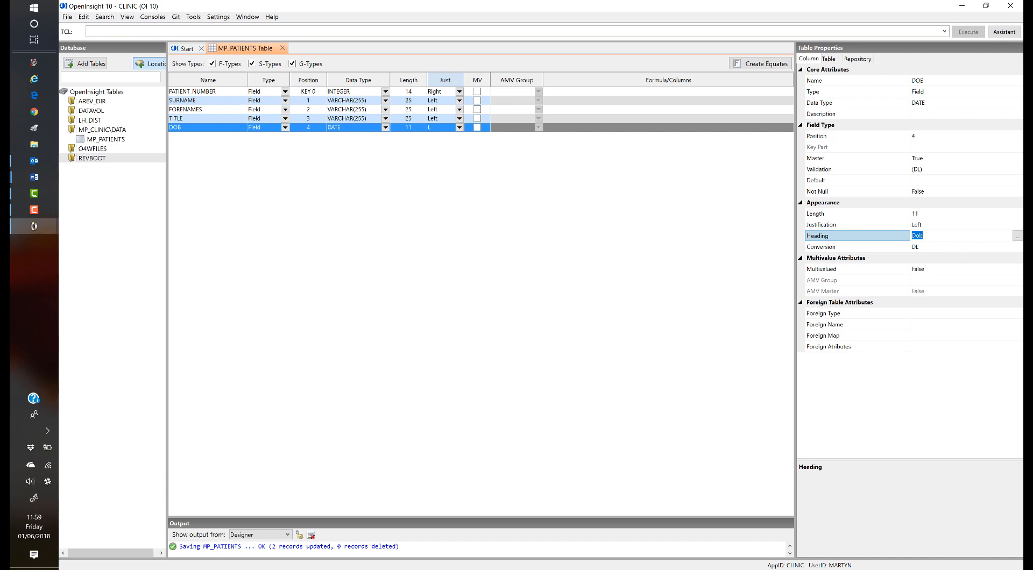
pyautogui.press('F10')
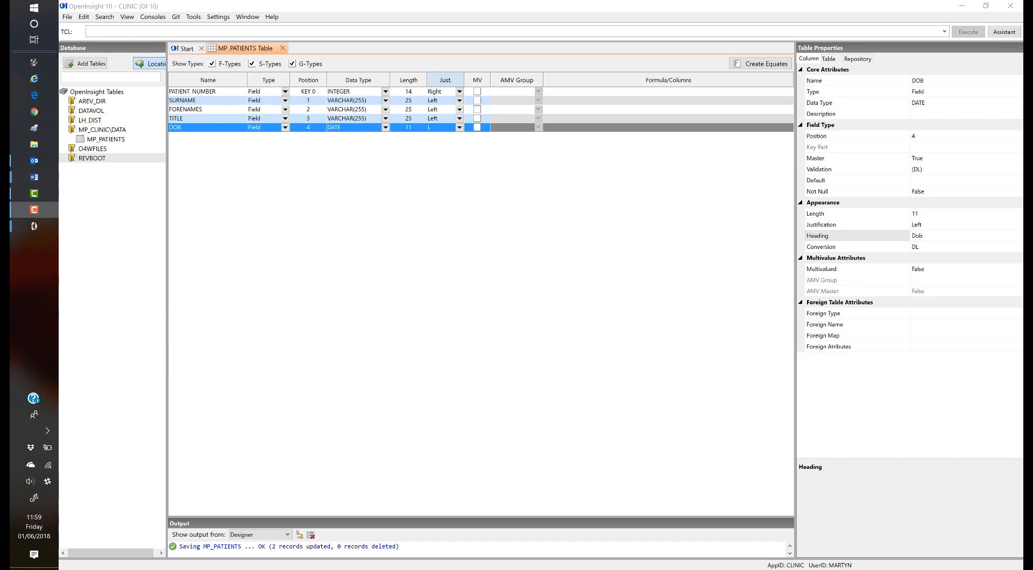
# Add an ADDRESS column below DOB and make it multivalued
pyautogui.click(186, 131)
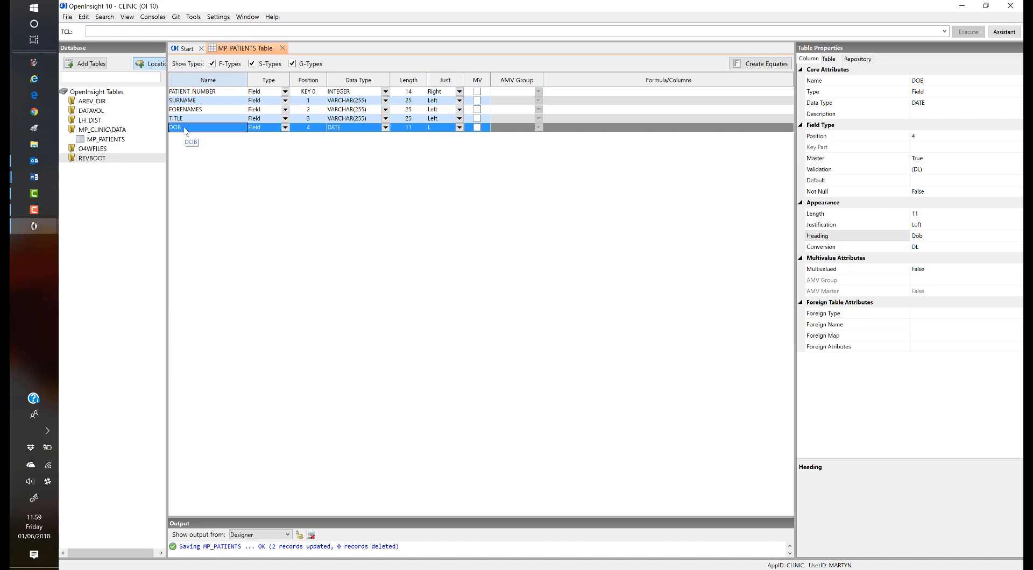
pyautogui.press('Down')
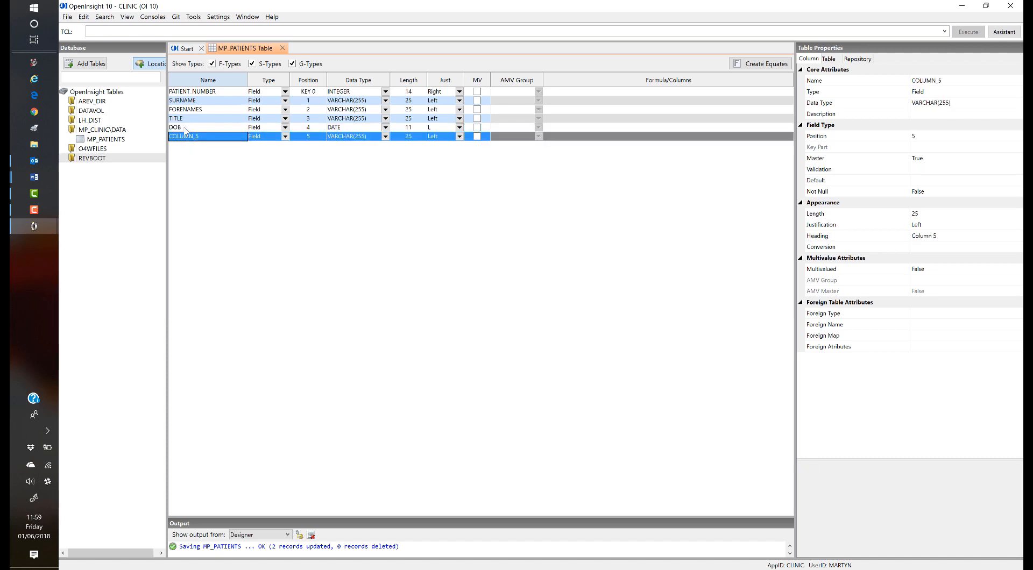
pyautogui.write('ADDRESS')
pyautogui.press('Tab')
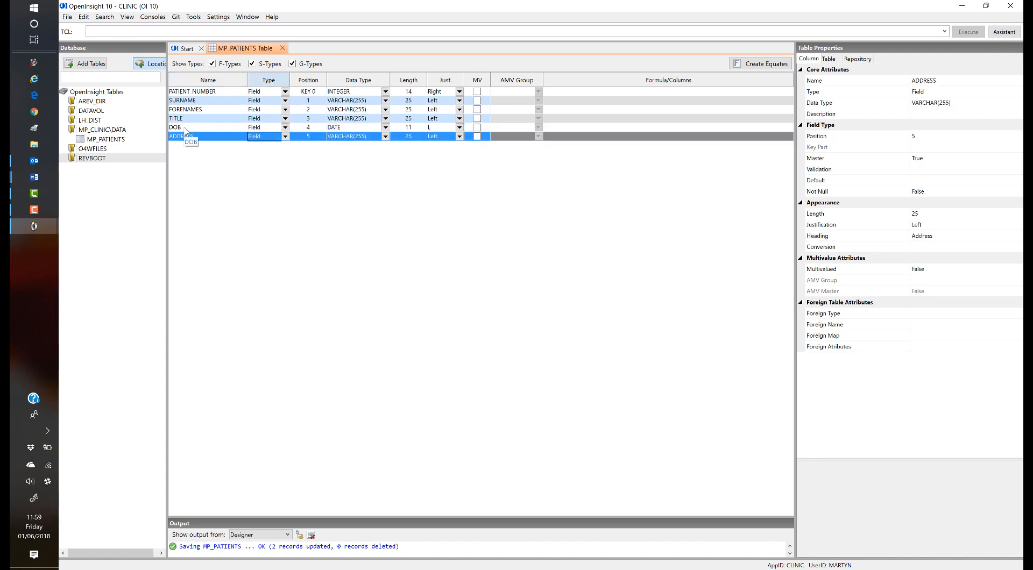
pyautogui.press('Tab')
pyautogui.press('Tab')
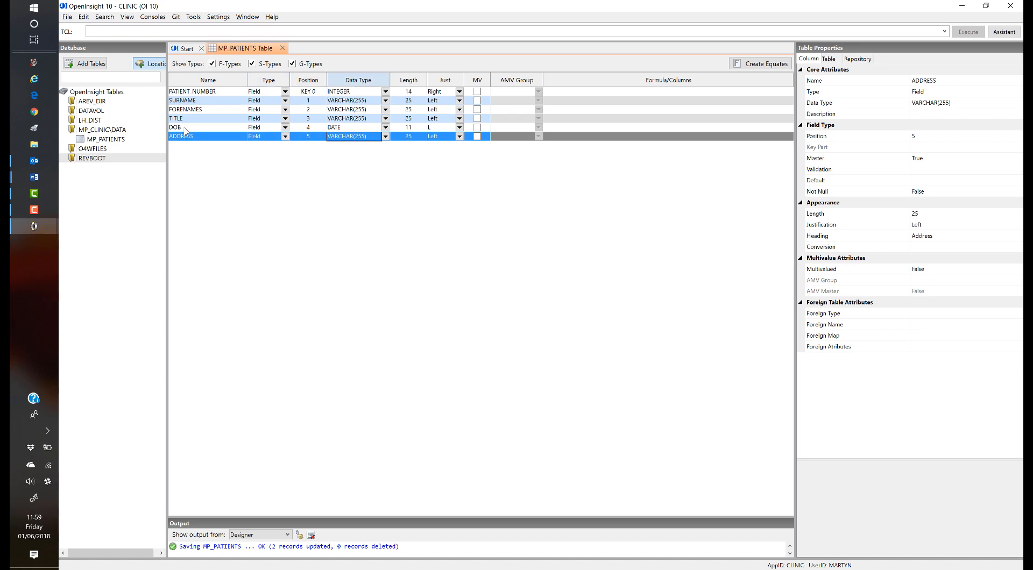
pyautogui.press('Tab')
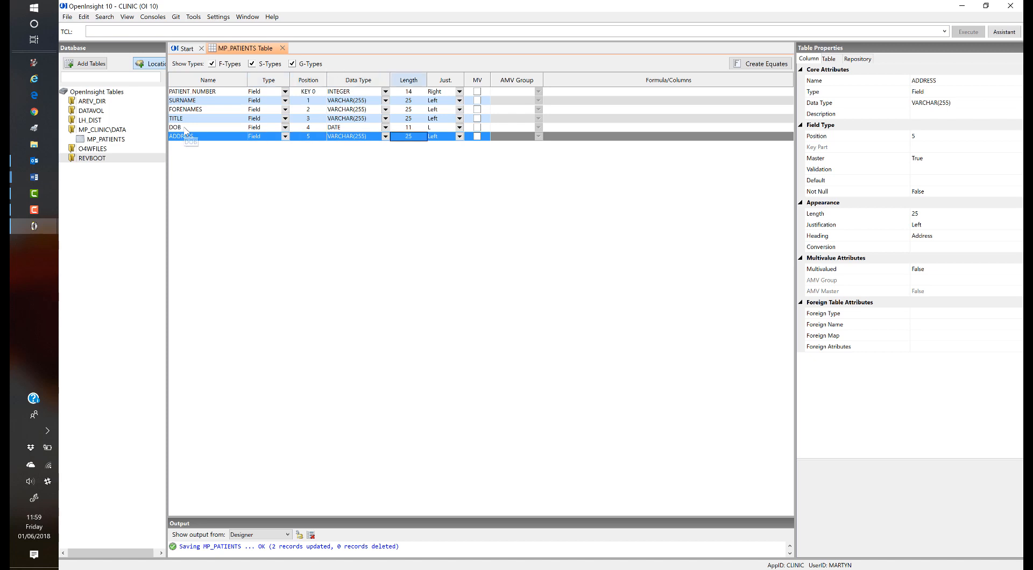
pyautogui.press('Tab')
pyautogui.press('Tab')
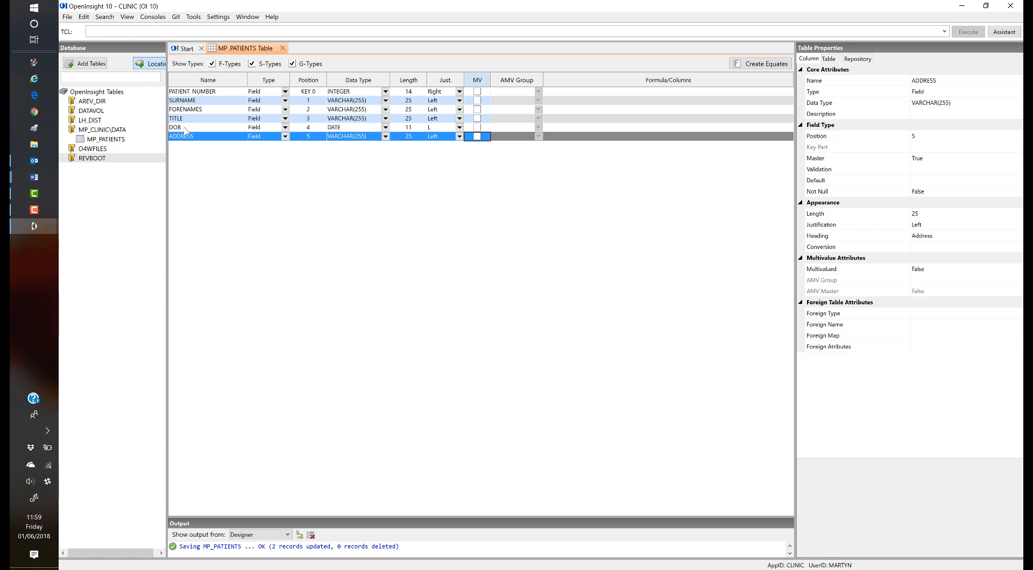
pyautogui.click(477, 136)
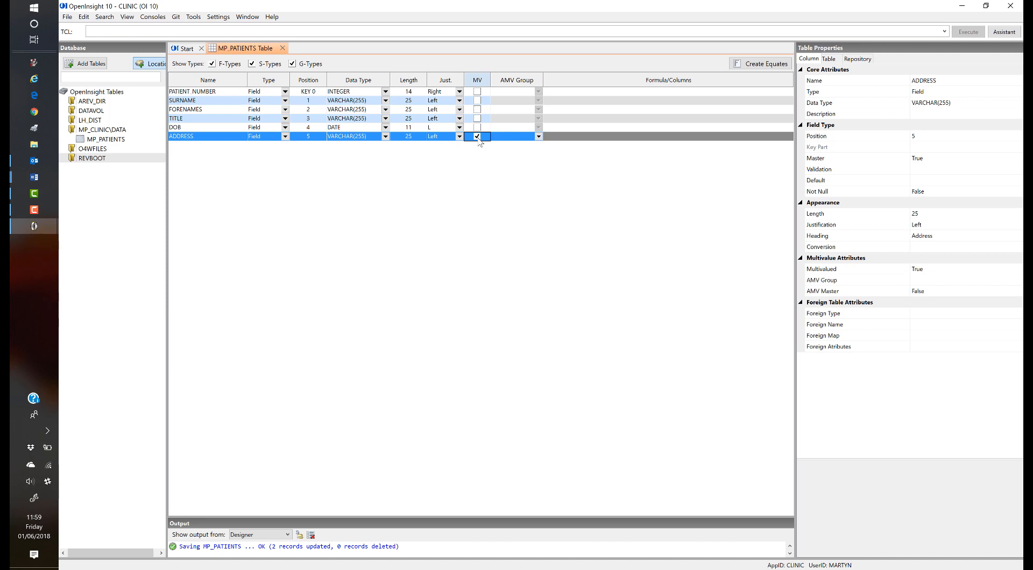
# Add the columns TOWN, POST_CODE and GENDER below ADDRESS, keeping their default settings
pyautogui.press('Down')
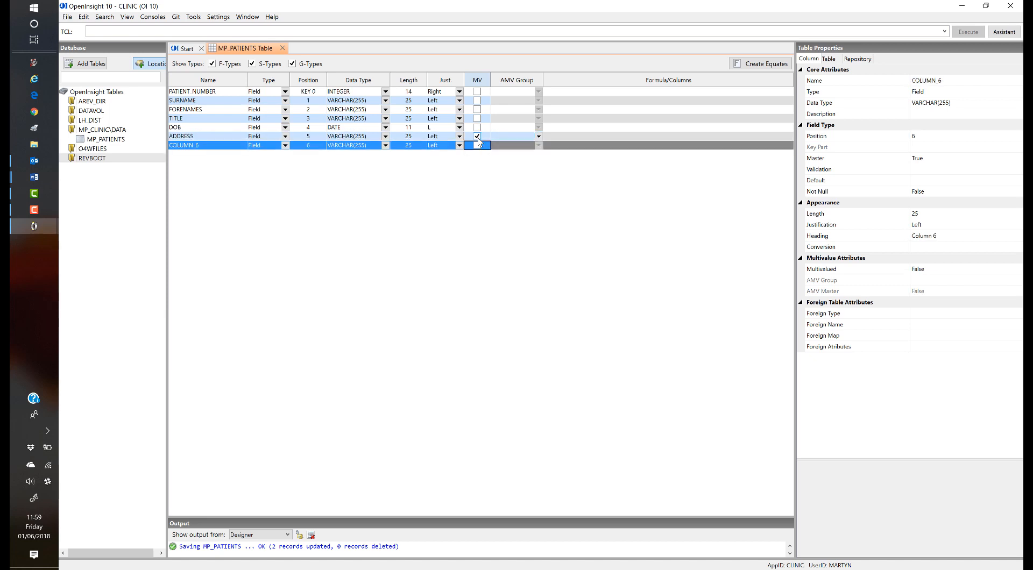
pyautogui.click(211, 145)
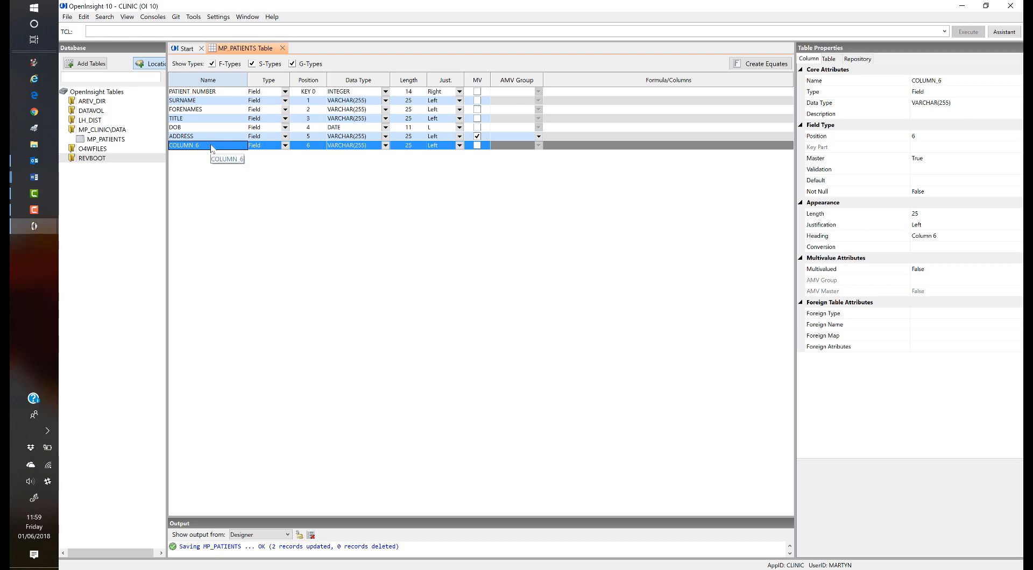
pyautogui.write('TOWN')
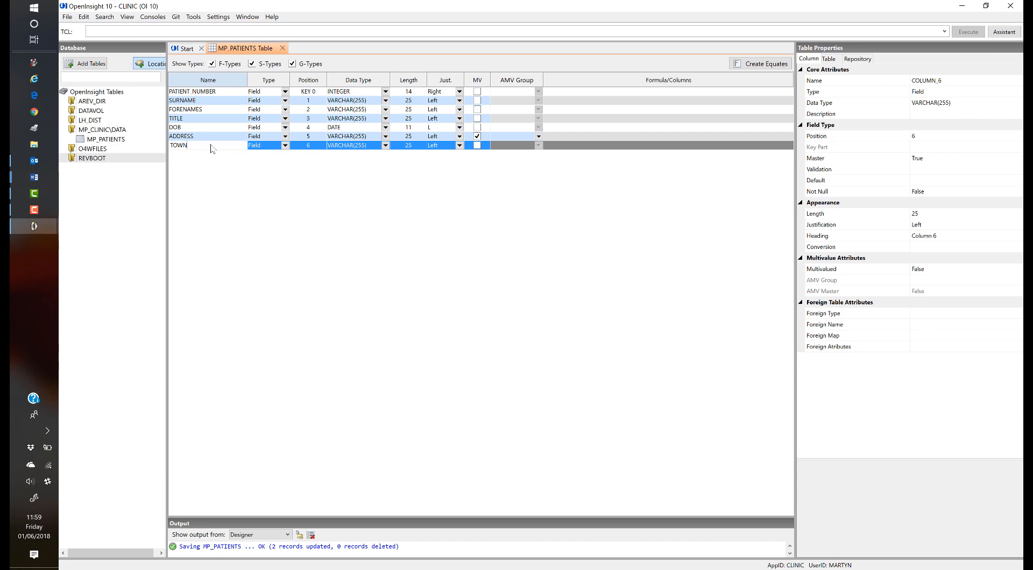
pyautogui.press('Down')
pyautogui.write('POS')
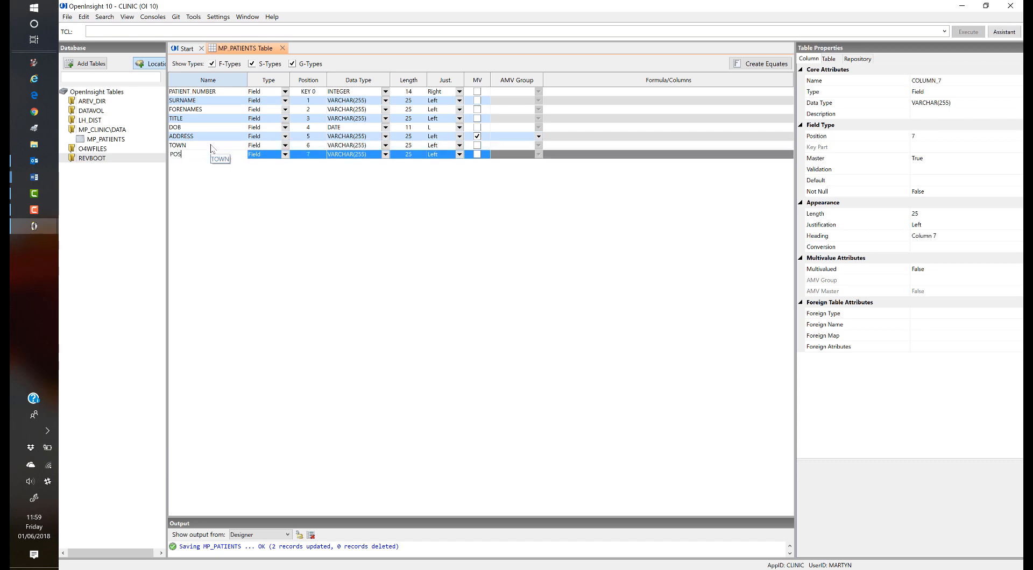
pyautogui.write('T_CODE')
pyautogui.press('Return')
pyautogui.write('GENDER')
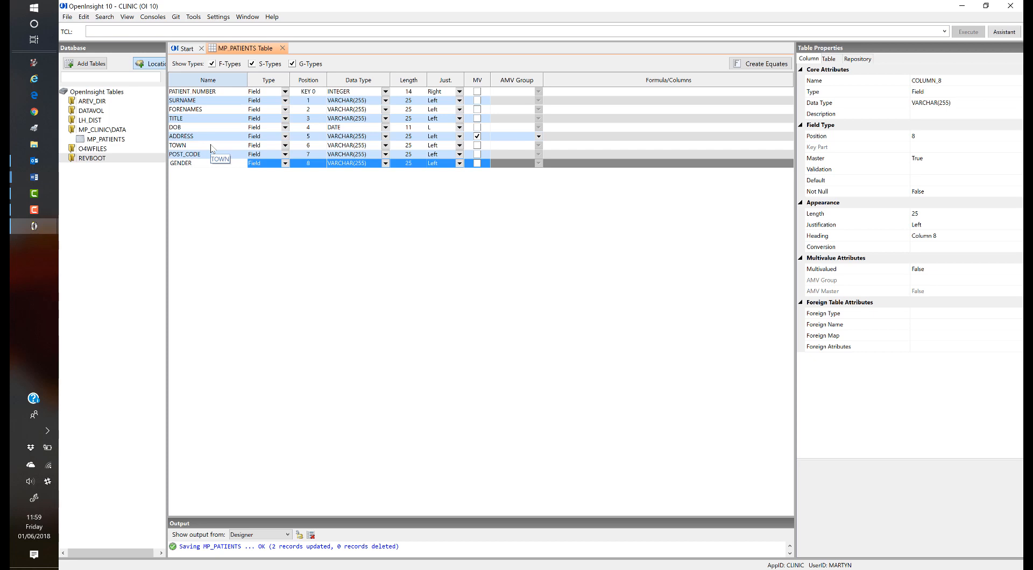
# Add the columns COMMENTS, IMAGEPATH and SIGNATURE below GENDER
pyautogui.press('Return')
pyautogui.write('COMMENTS')
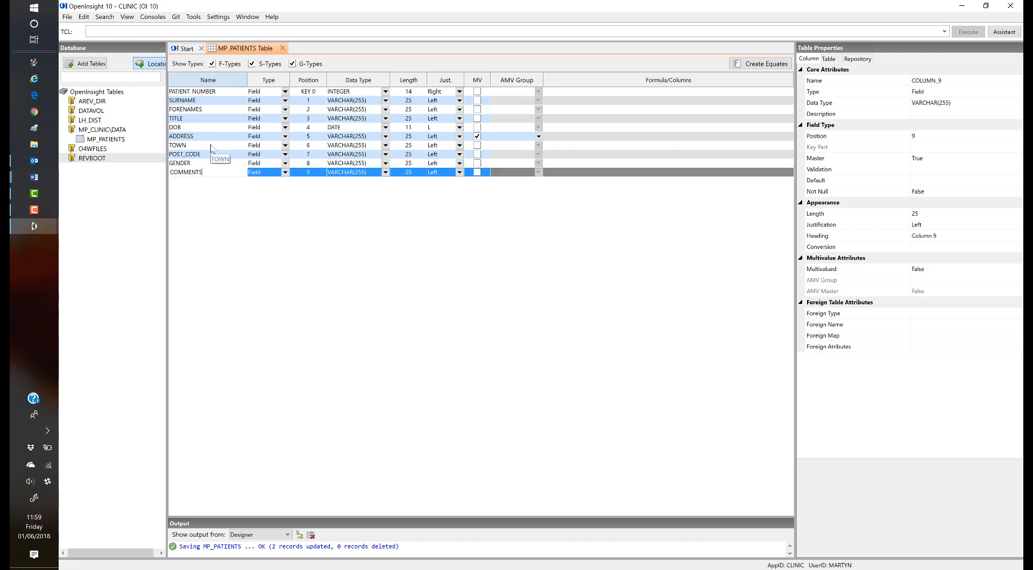
pyautogui.press('Return')
pyautogui.write('IMAGEPATH')
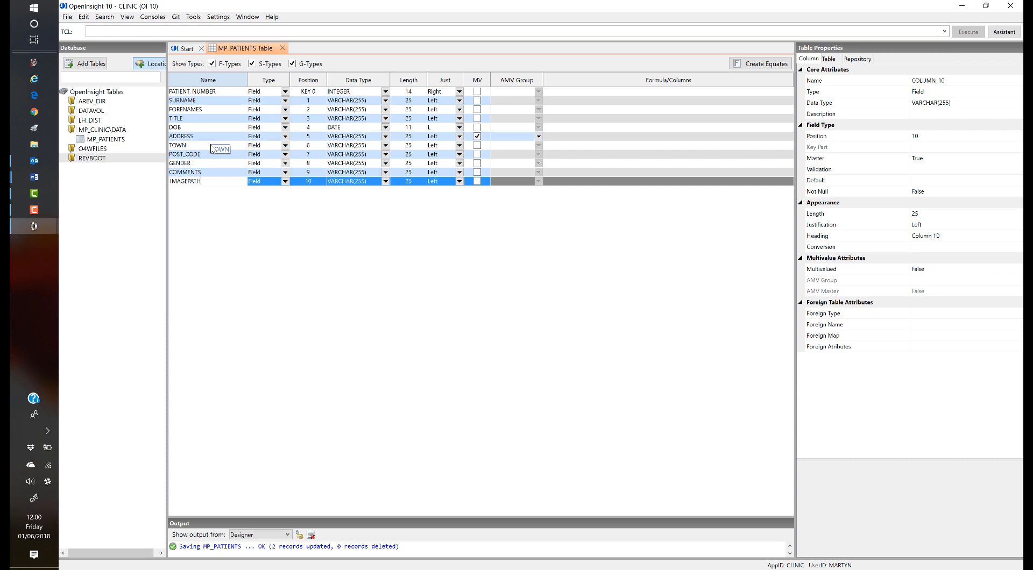
pyautogui.press('Return')
pyautogui.write('S')
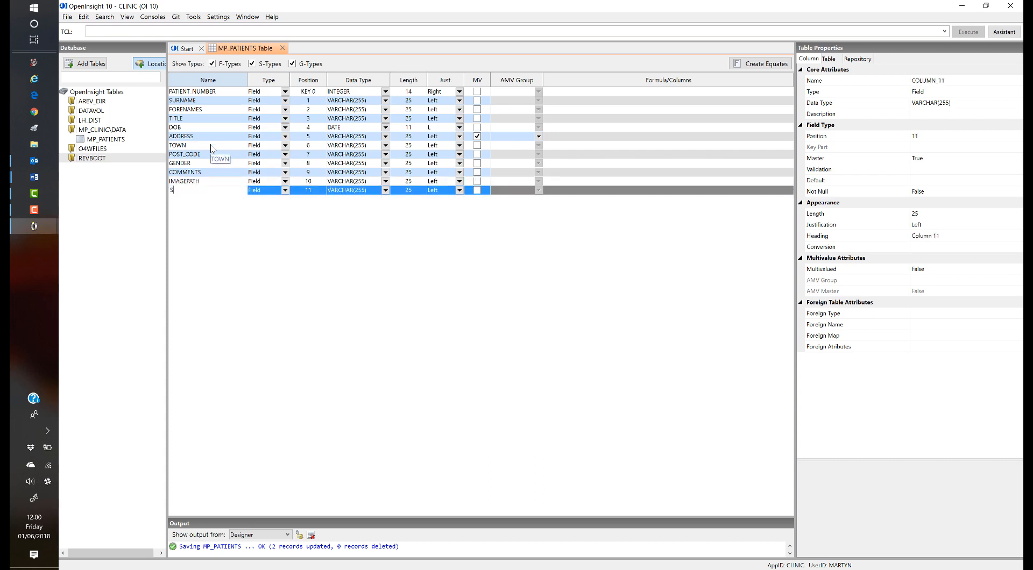
pyautogui.write('IGNATURE')
pyautogui.press('Up')
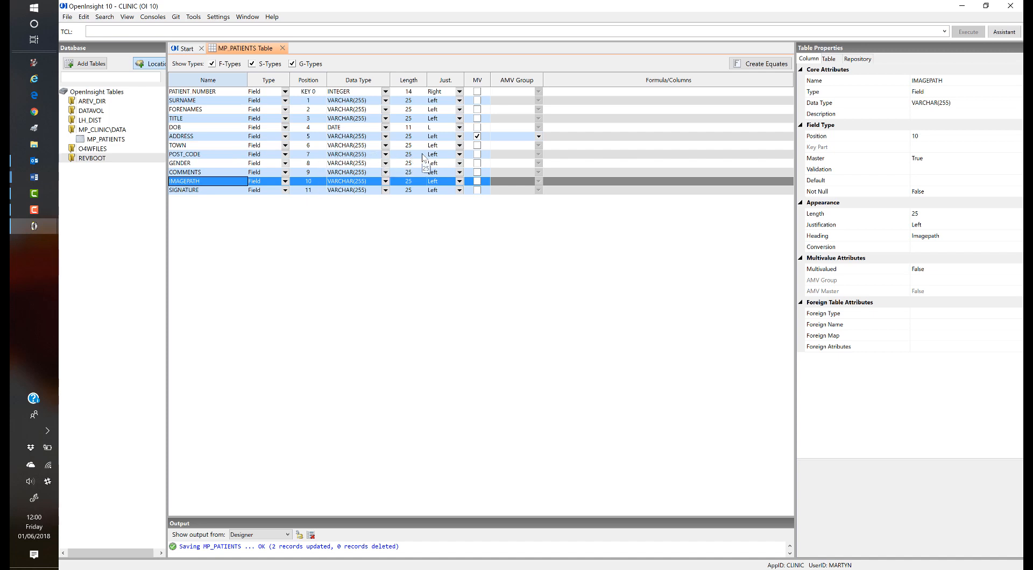
# Set SIGNATURE's data type to BOOLEAN and check its validation and conversion properties
pyautogui.click(219, 192)
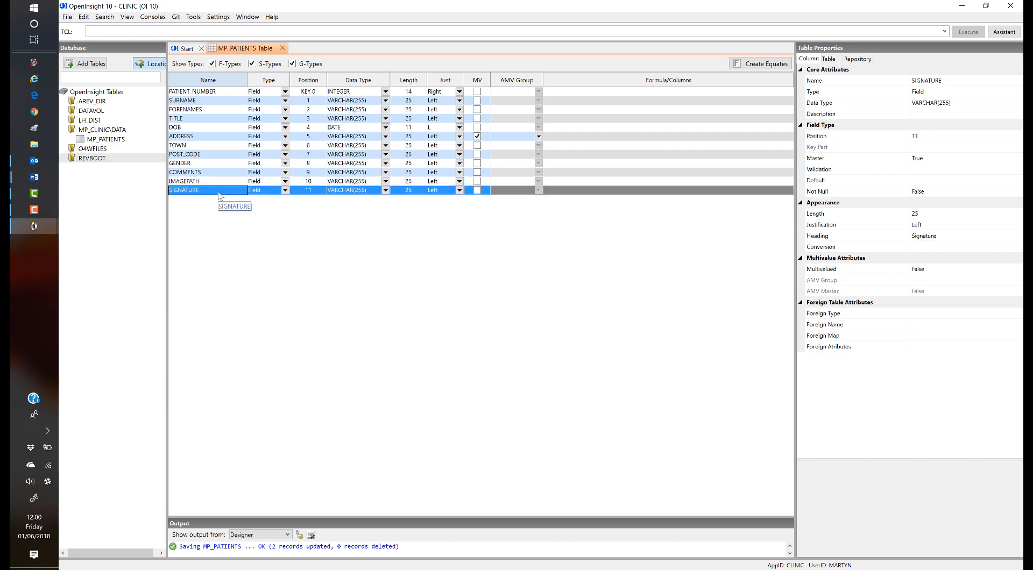
pyautogui.press('Tab')
pyautogui.press('Tab')
pyautogui.press('Tab')
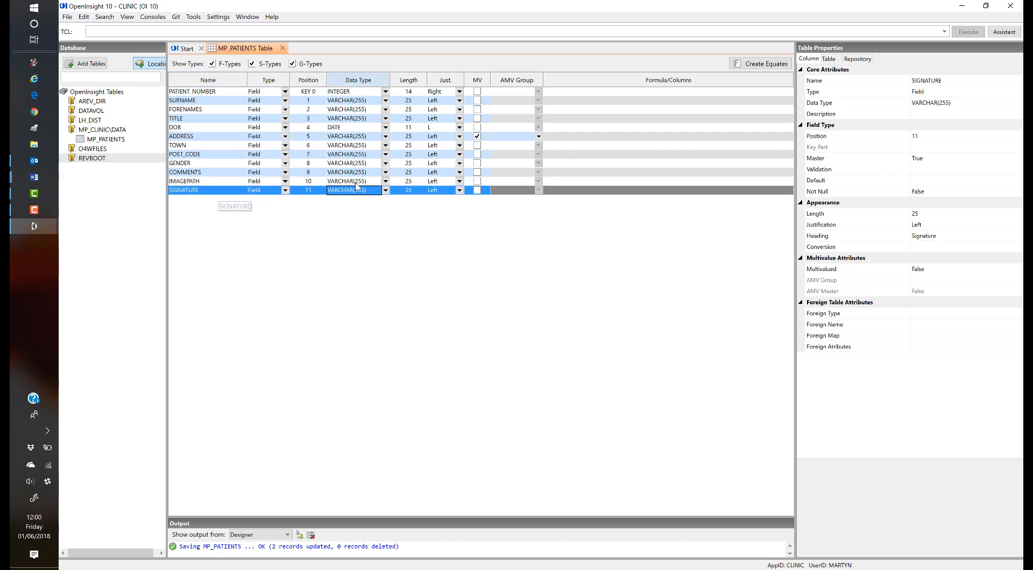
pyautogui.click(385, 191)
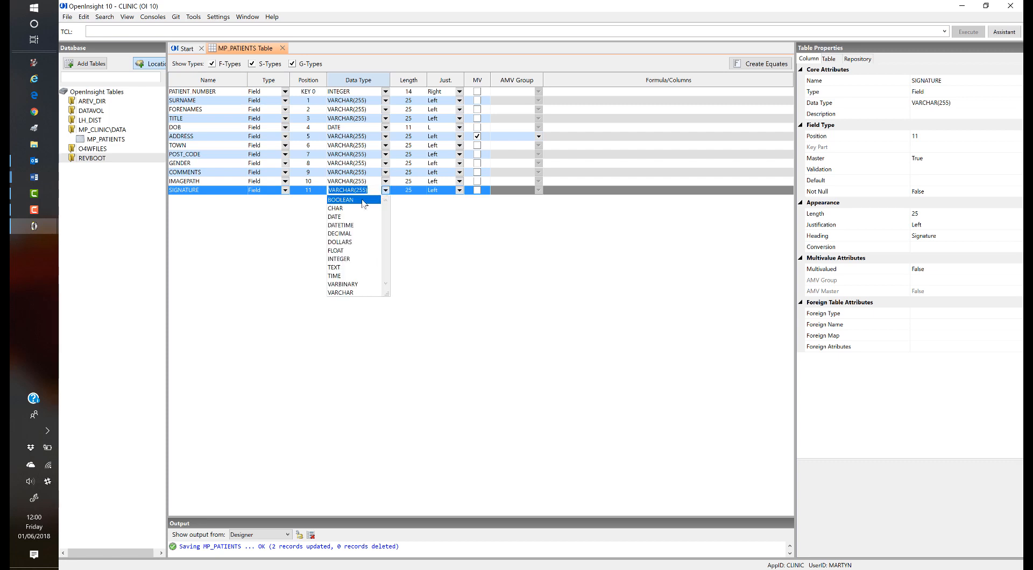
pyautogui.click(364, 204)
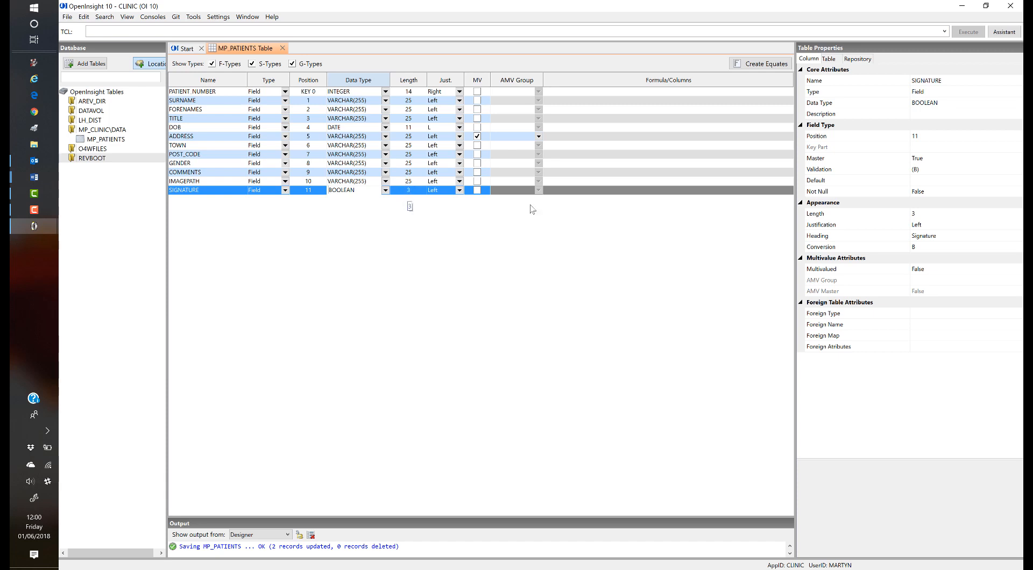
pyautogui.click(945, 171)
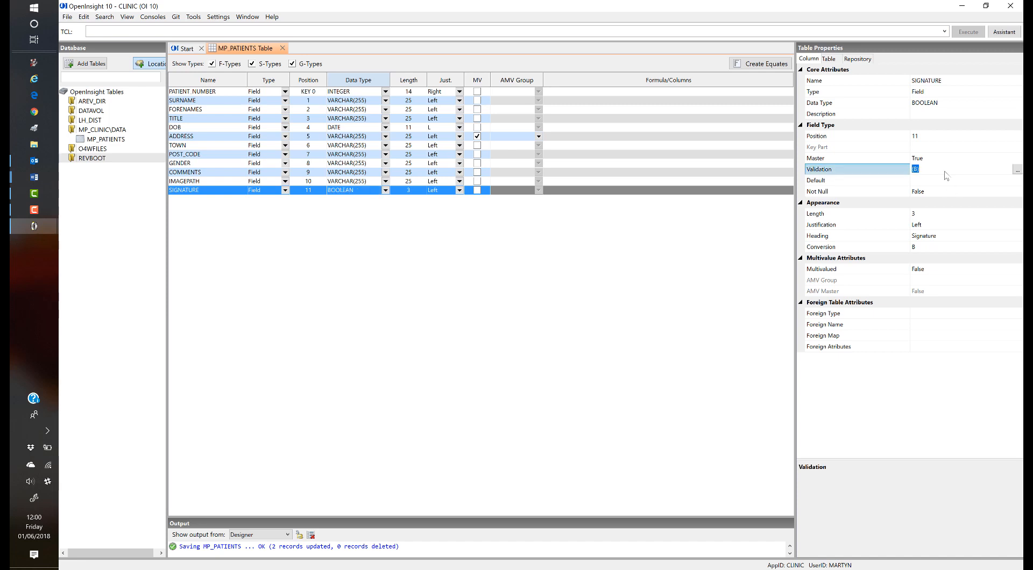
pyautogui.click(941, 248)
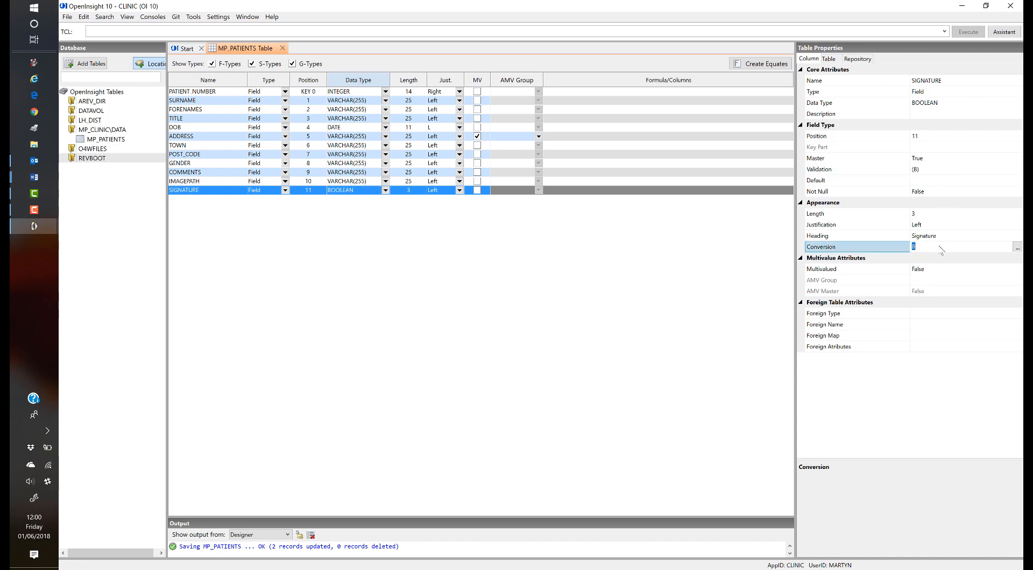
pyautogui.press('Return')
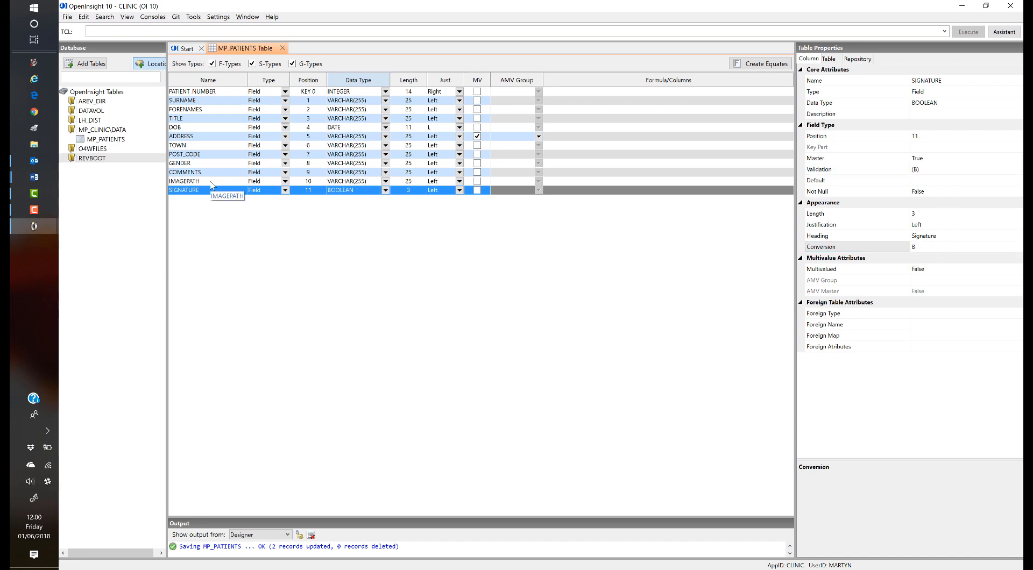
# Give the IMAGEPATH column the description "The path on the operating system to the image."
pyautogui.click(212, 183)
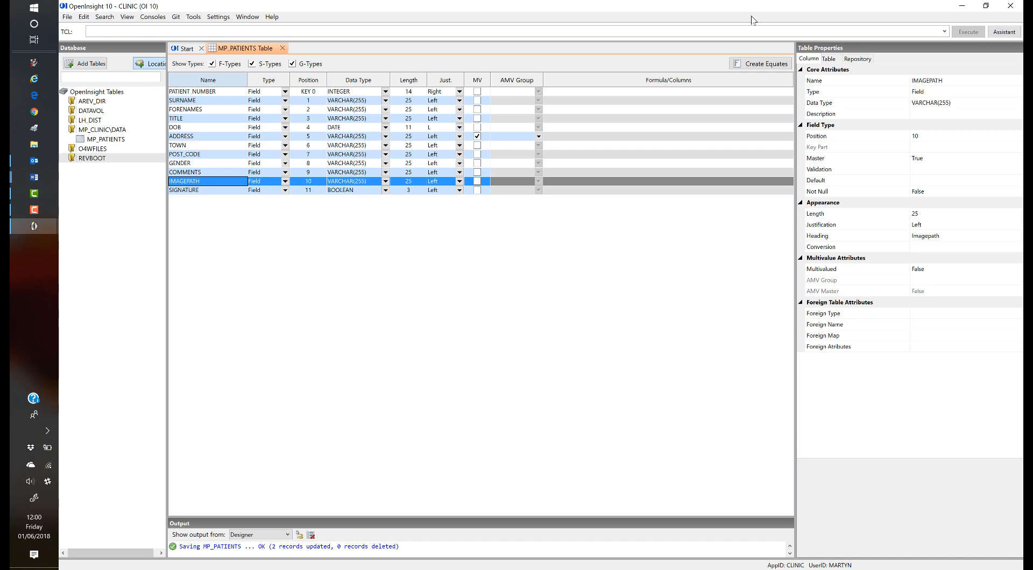
pyautogui.click(946, 115)
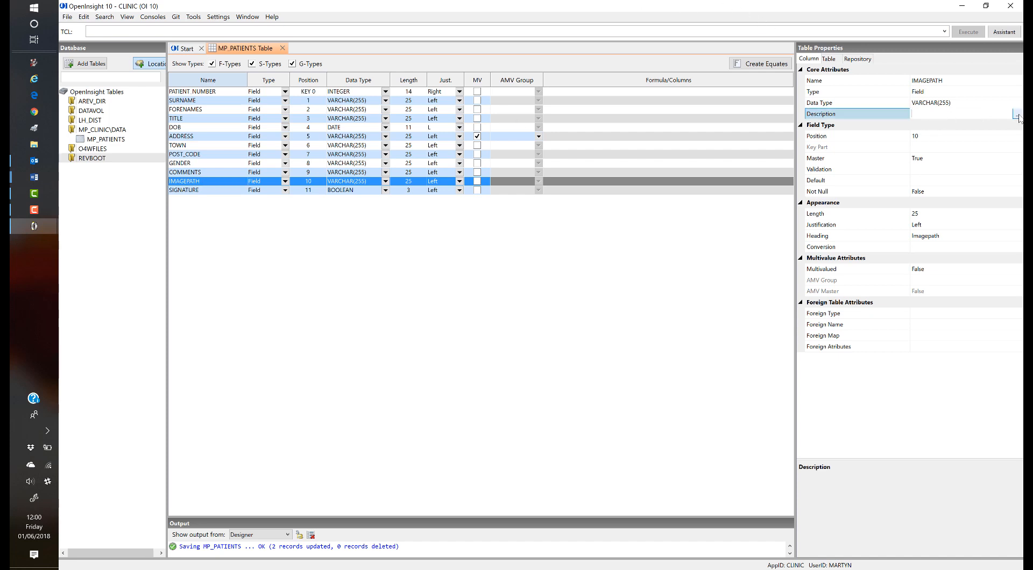
pyautogui.click(1017, 115)
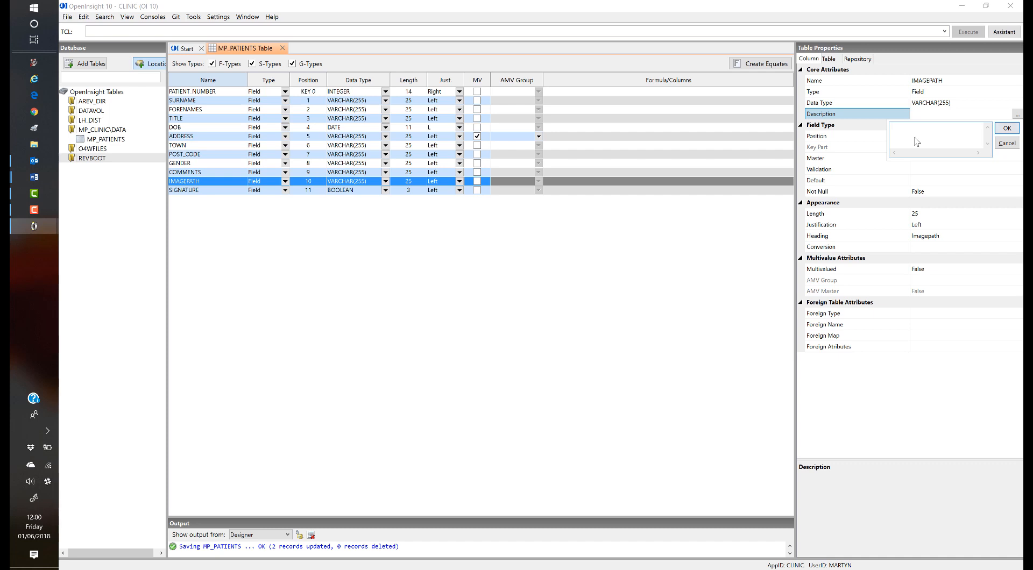
pyautogui.write('T')
pyautogui.write('h')
pyautogui.write('e path on th')
pyautogui.write('e operating system to')
pyautogui.write(' the image')
pyautogui.write('.')
pyautogui.click(1007, 129)
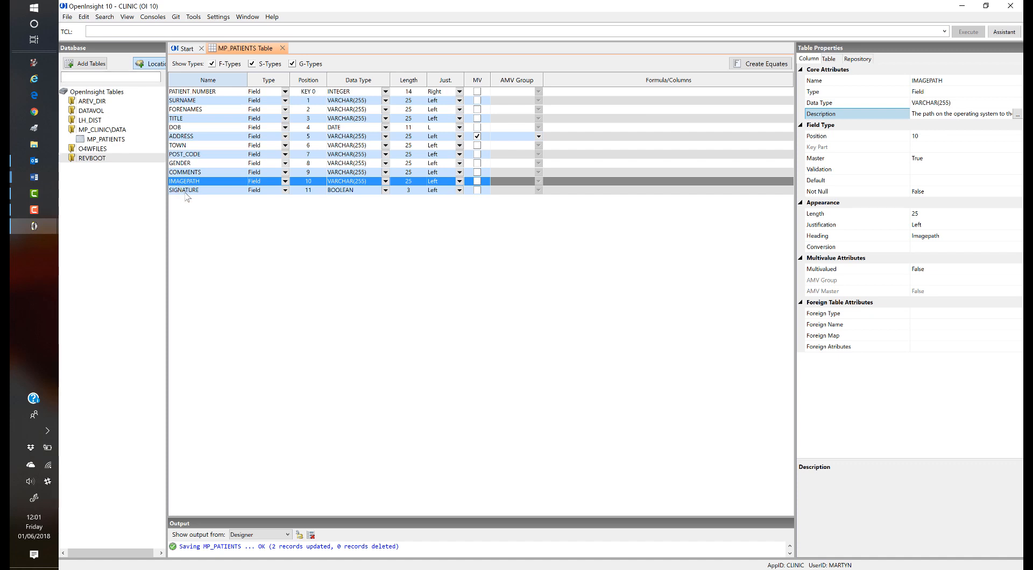
# Add an IMAGEURL column below SIGNATURE
pyautogui.click(241, 190)
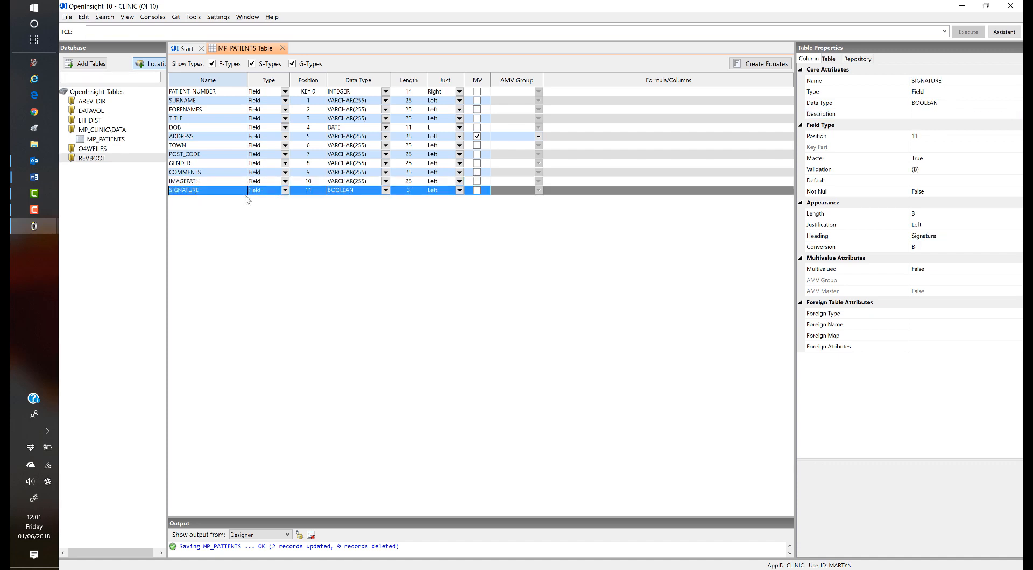
pyautogui.press('Down')
pyautogui.write('IMAG')
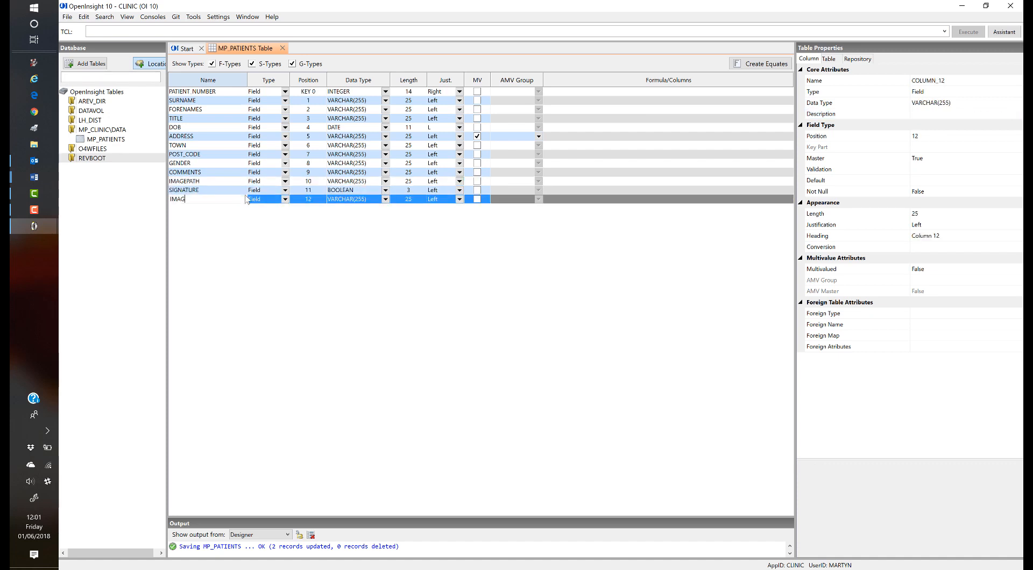
pyautogui.write('EURL')
# Add an APPROX_AGE column below IMAGEURL and set its type to Symbolic
pyautogui.press('Down')
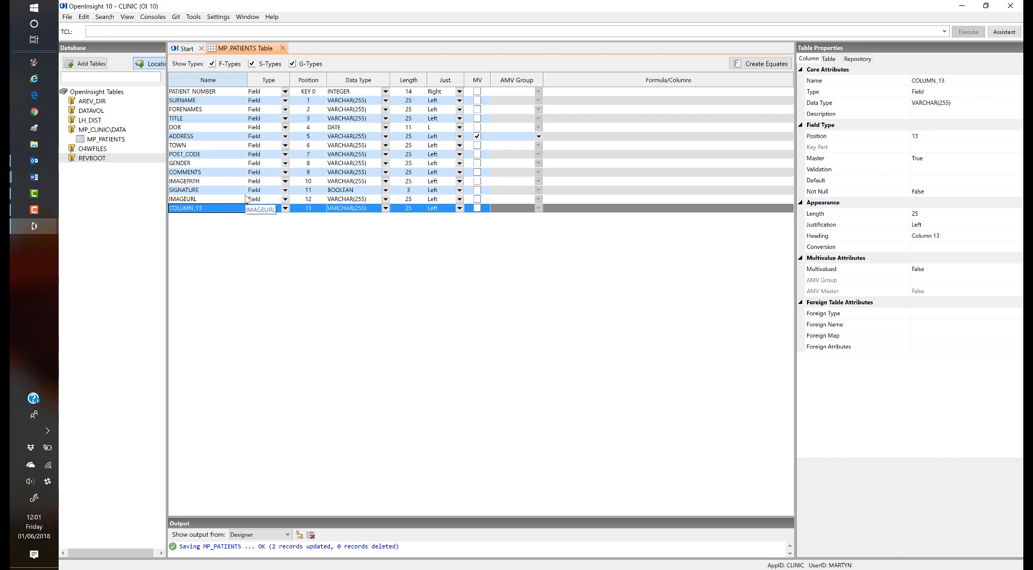
pyautogui.write('APP')
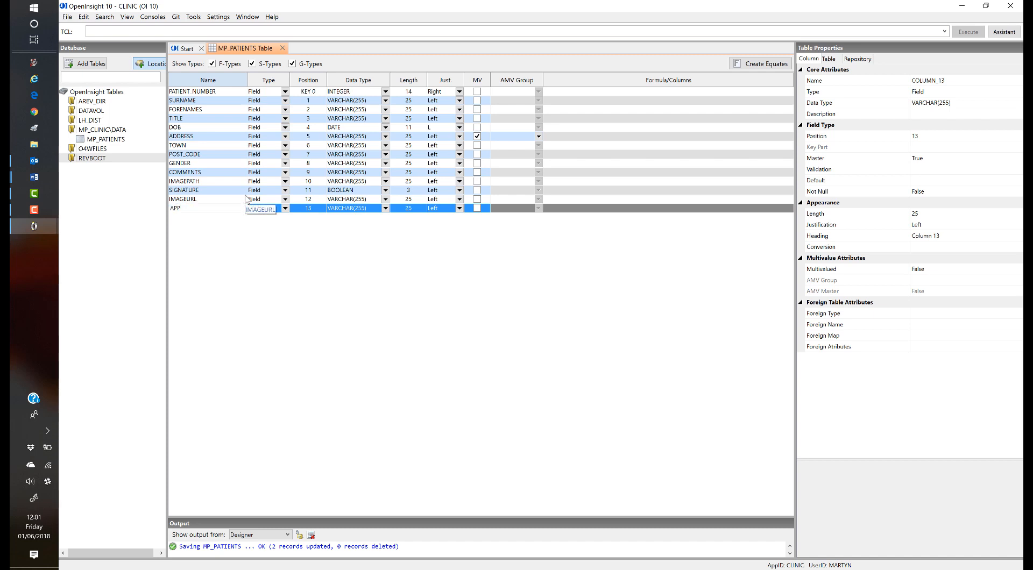
pyautogui.write('ROX_AGEs')
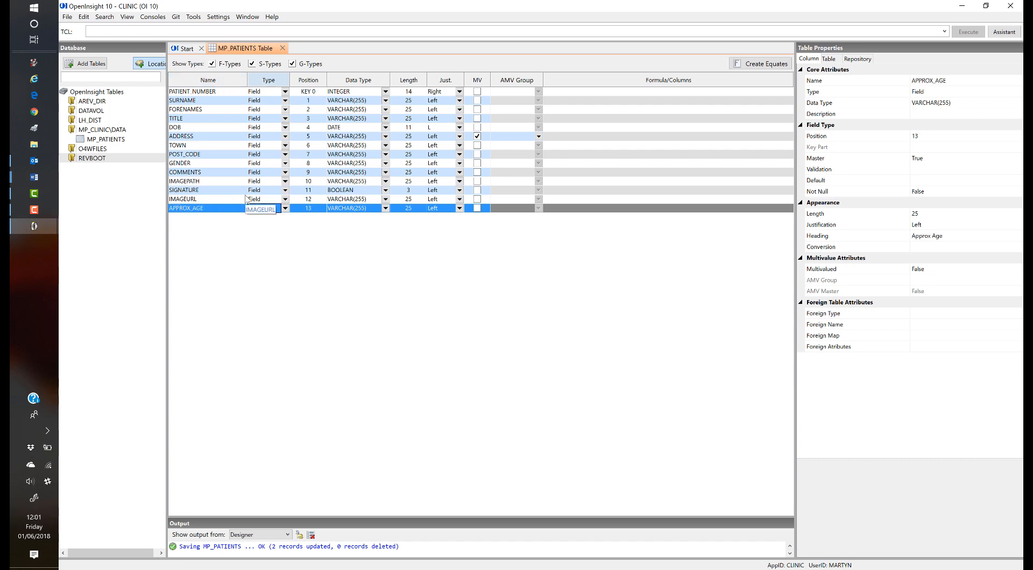
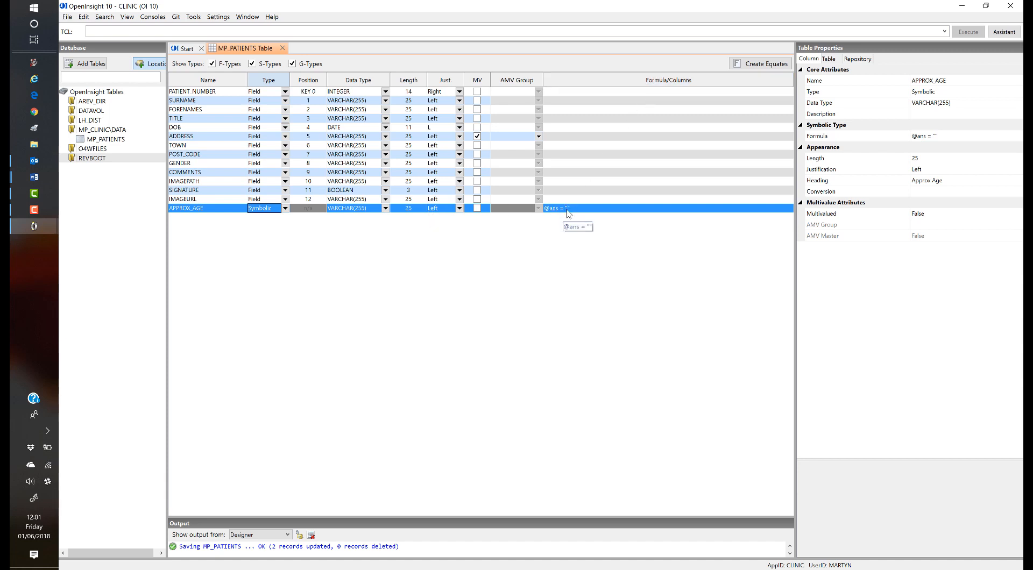
pyautogui.click(575, 210)
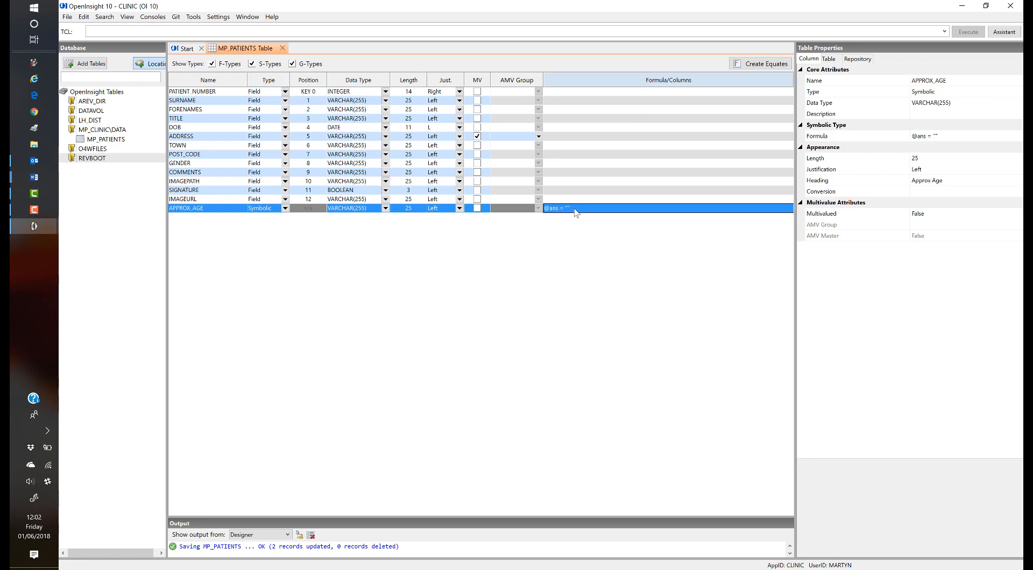
pyautogui.click(951, 141)
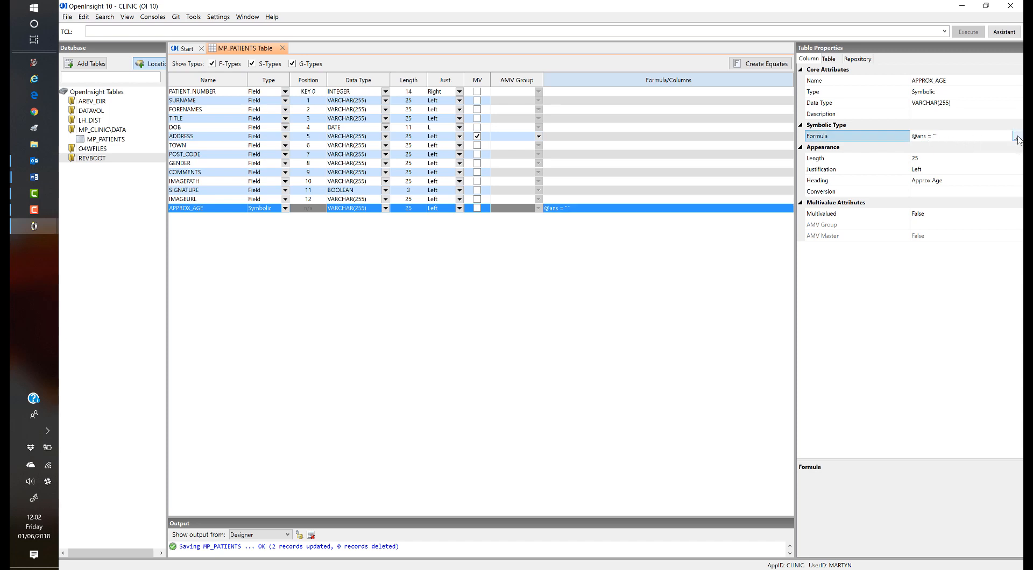
pyautogui.click(1017, 138)
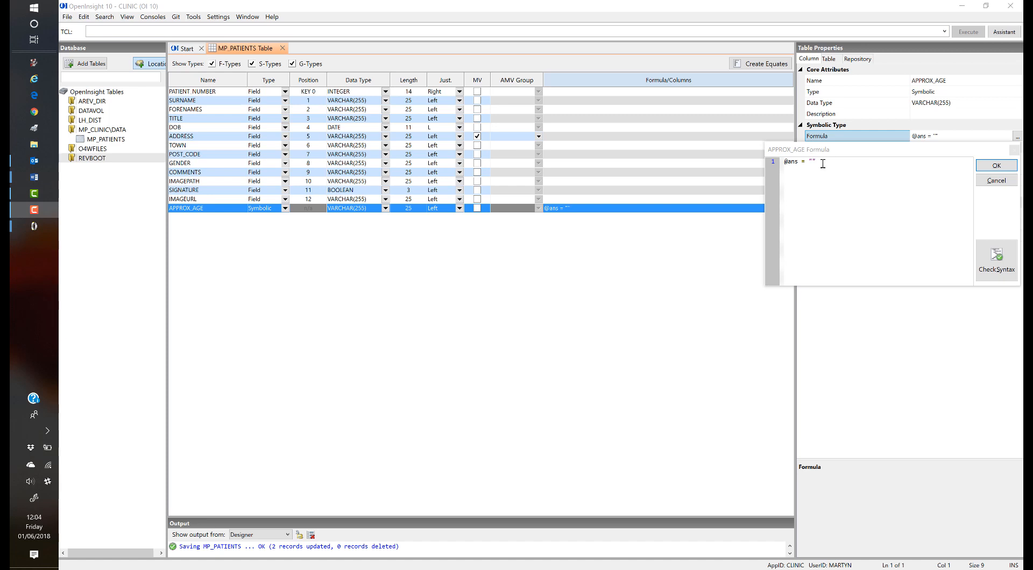
pyautogui.click(822, 161)
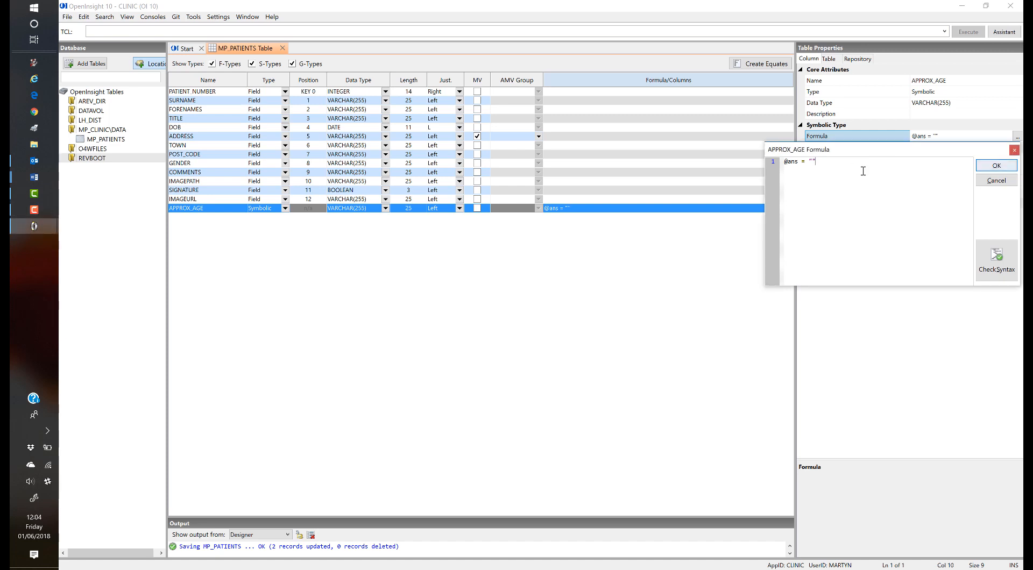
pyautogui.press('BackSpace')
pyautogui.write('@')
pyautogui.write('Rec')
pyautogui.write('ord')
pyautogui.write('<4>')
pyautogui.write('Approx')
pyautogui.write('Age')
pyautogui.write('=')
pyautogui.write('Int')
pyautogui.write('((Date')
pyautogui.write('()')
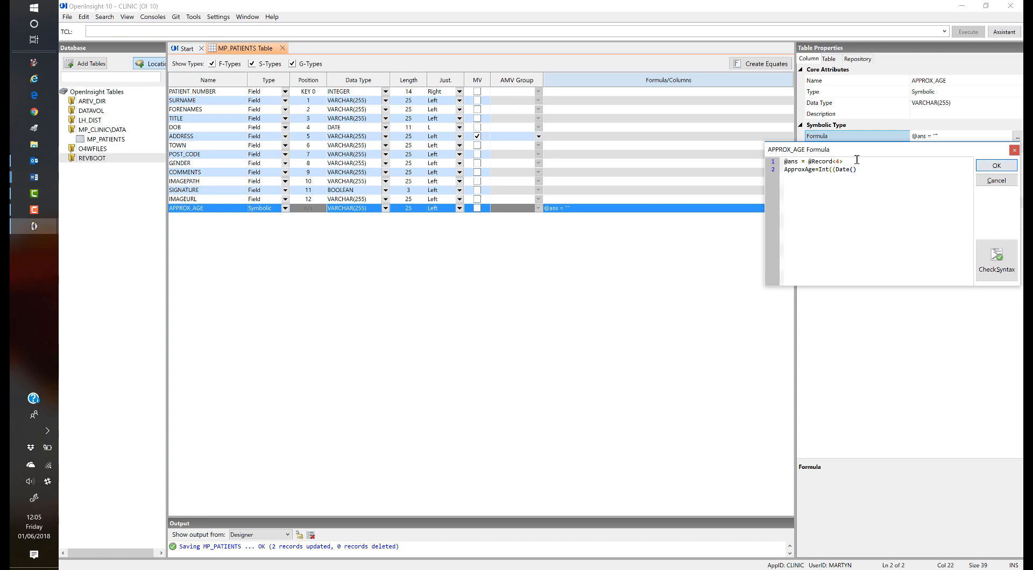
pyautogui.write(' -')
pyautogui.write(' @Record<4>)/')
pyautogui.write('365.')
pyautogui.write('25')
pyautogui.write(')')
pyautogui.write('ANS')
pyautogui.write('=Approx')
pyautogui.write('Age')
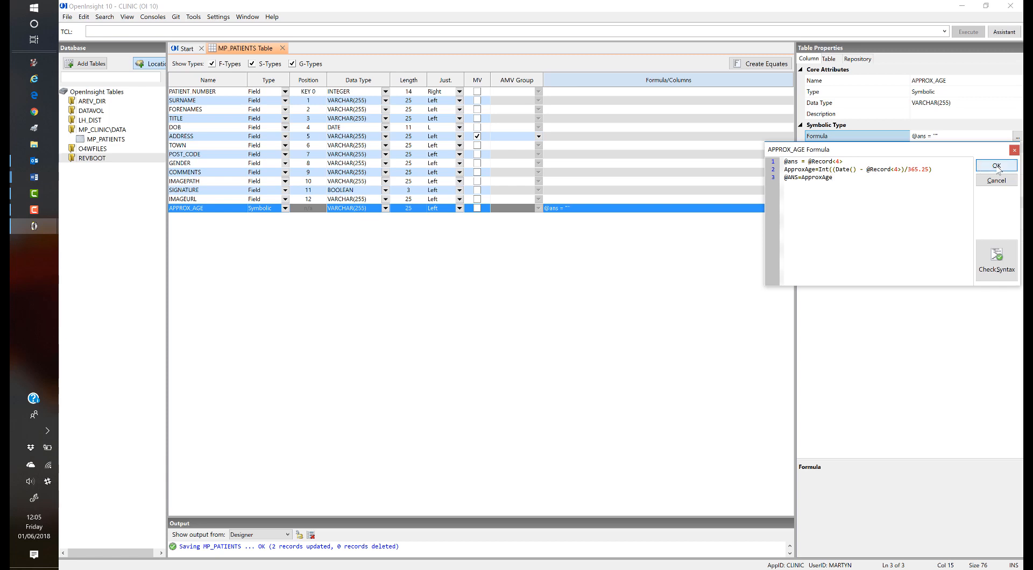
pyautogui.click(997, 267)
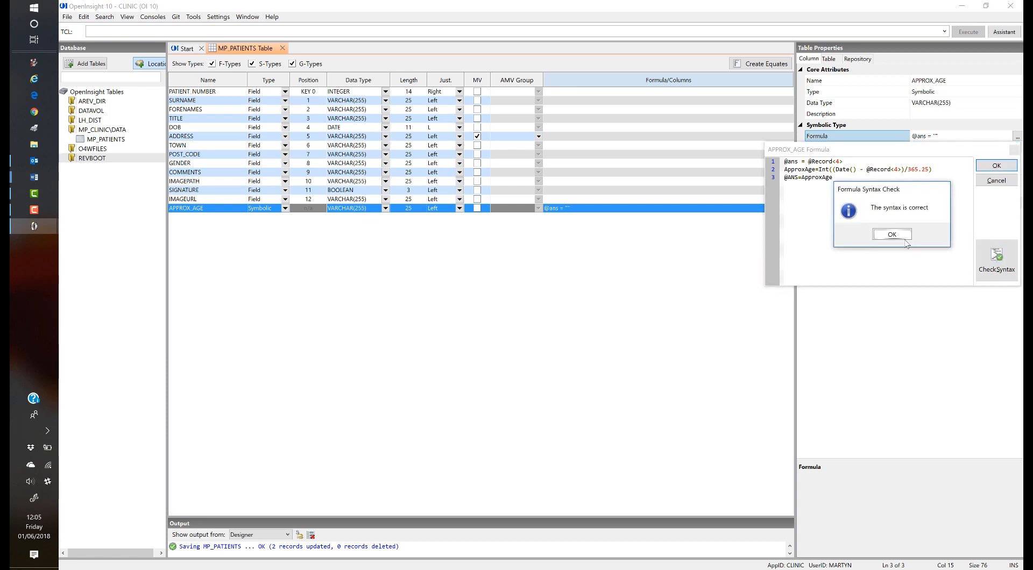
pyautogui.click(892, 235)
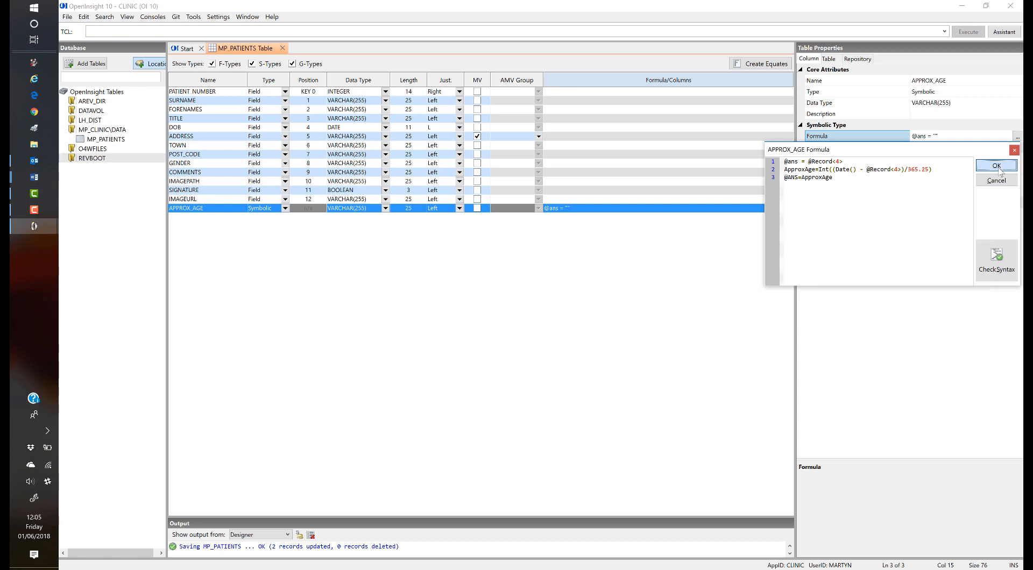
pyautogui.click(996, 165)
# Add an APP_DATE column below APPROX_AGE, set its type to Symbolic and go to its formula
pyautogui.moveTo(211, 210); pyautogui.dragTo(215, 222)
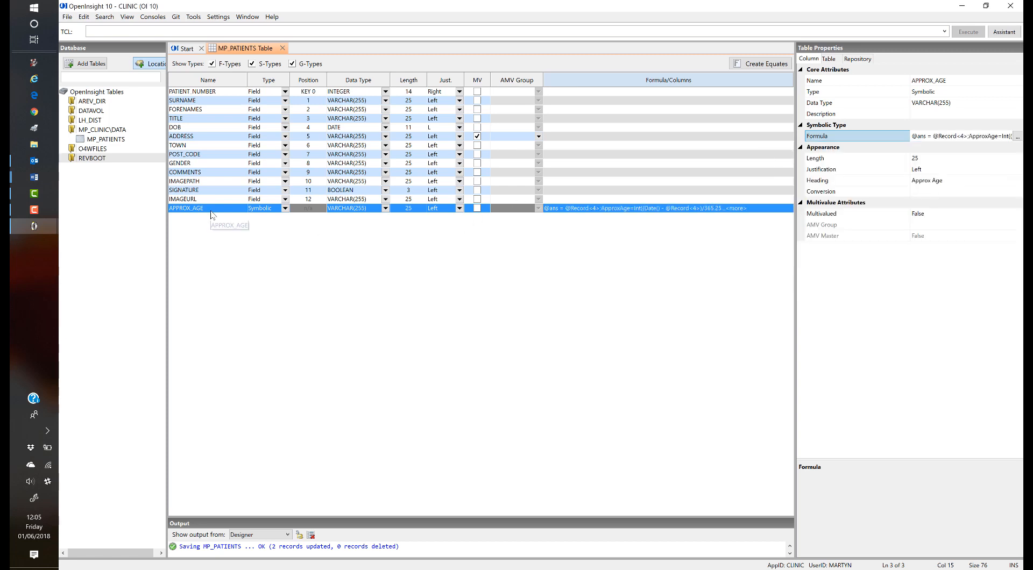
pyautogui.click(34, 176)
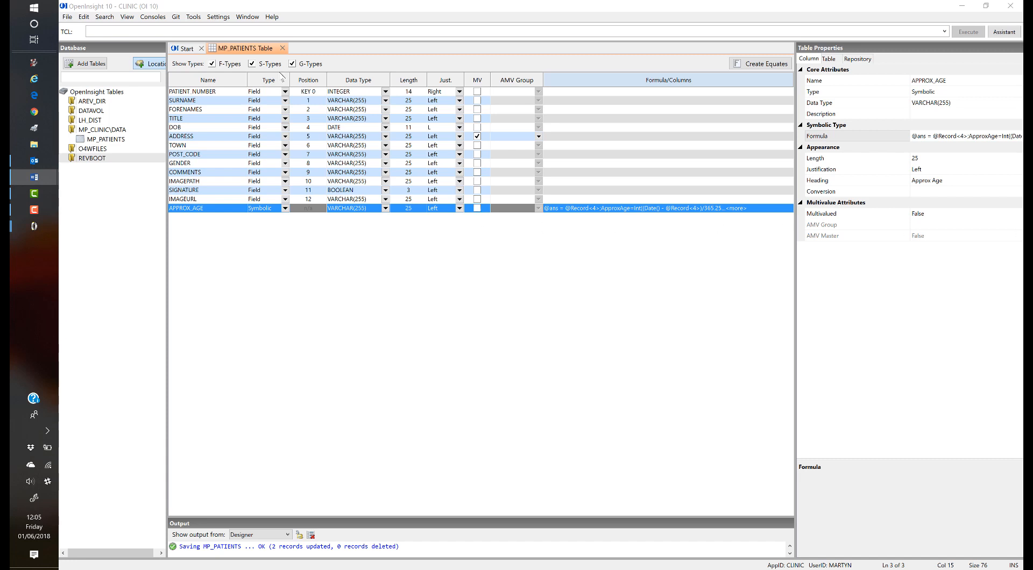
pyautogui.click(206, 210)
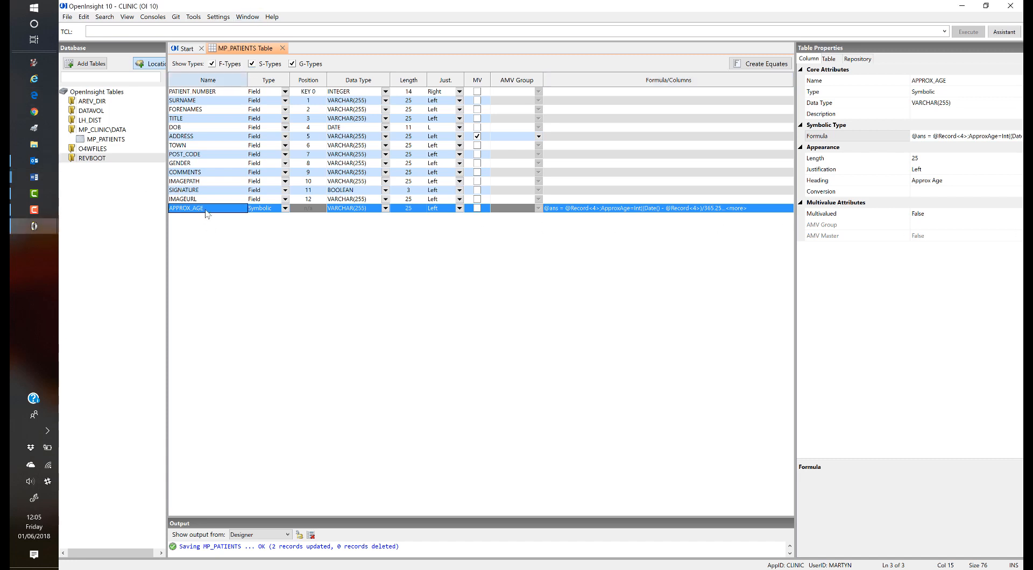
pyautogui.press('Down')
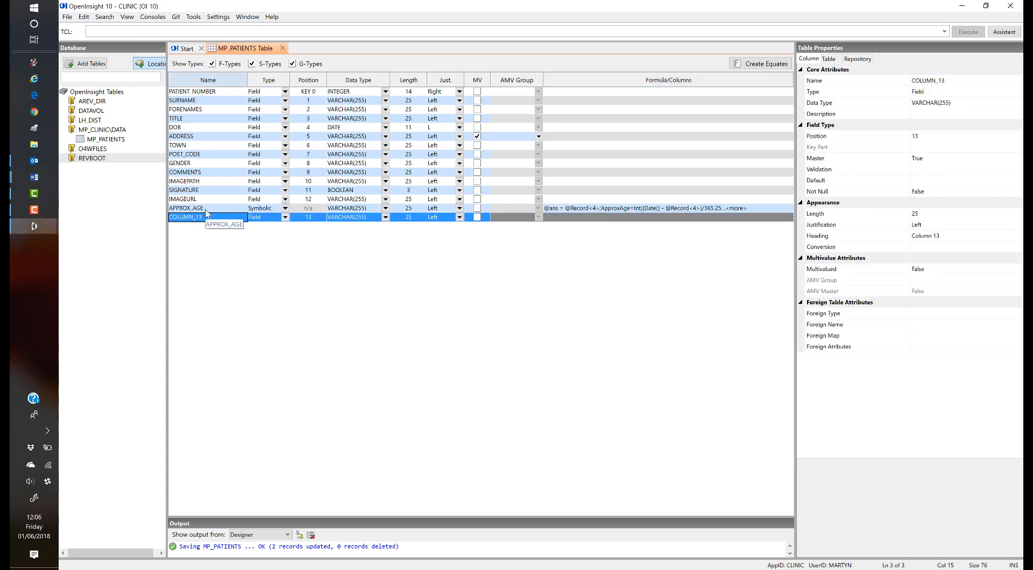
pyautogui.write('APP_DATE')
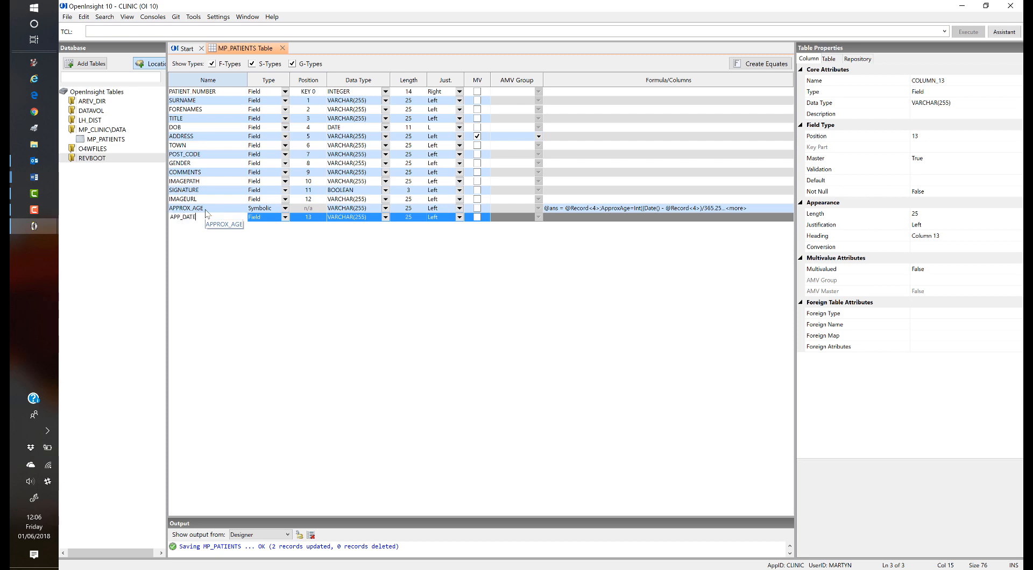
pyautogui.press('Tab')
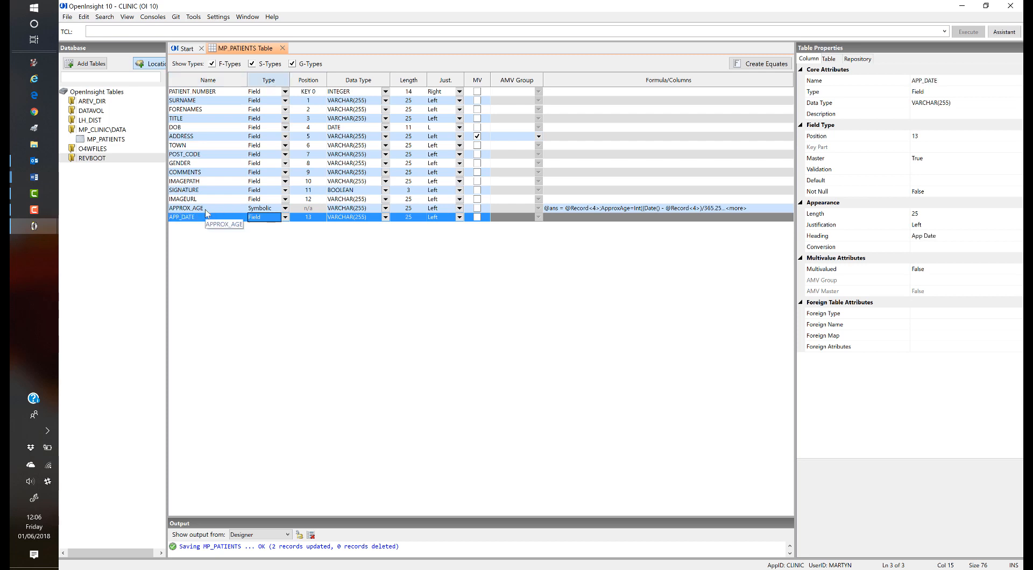
pyautogui.press('Down')
pyautogui.press('Tab')
pyautogui.press('Tab')
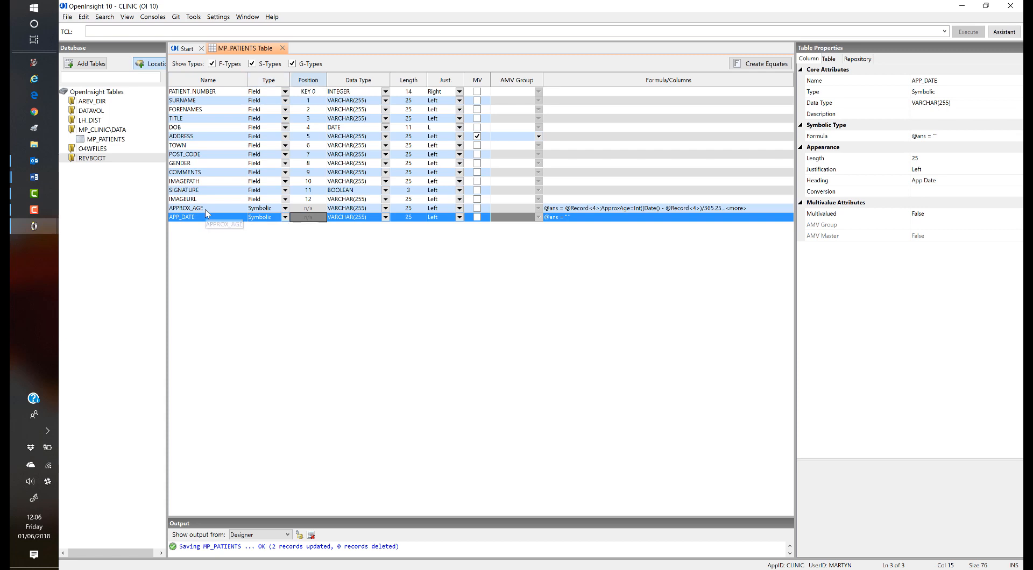
pyautogui.press('Tab')
pyautogui.press('Tab')
pyautogui.press('Tab')
pyautogui.press('Tab')
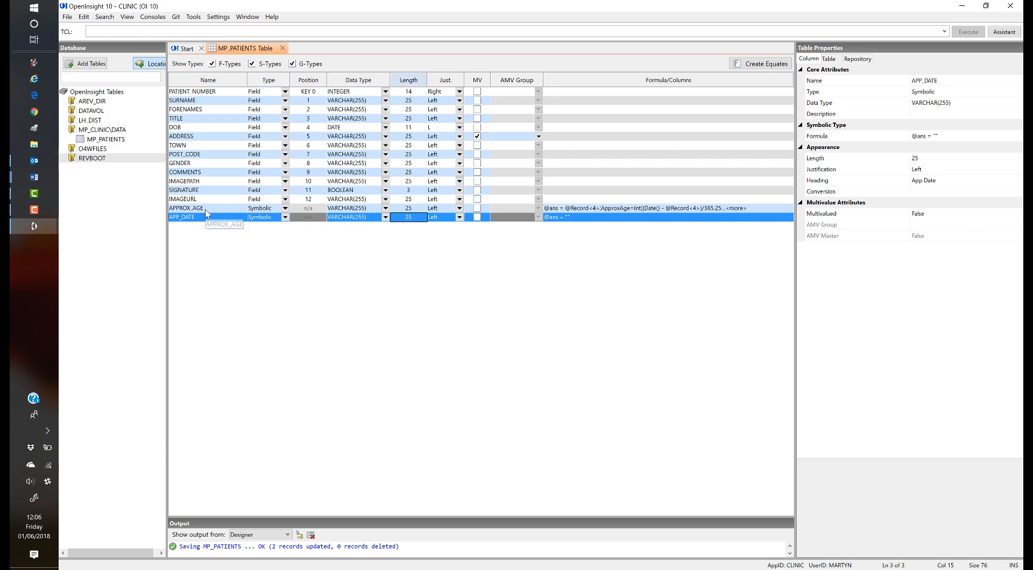
pyautogui.press('Tab')
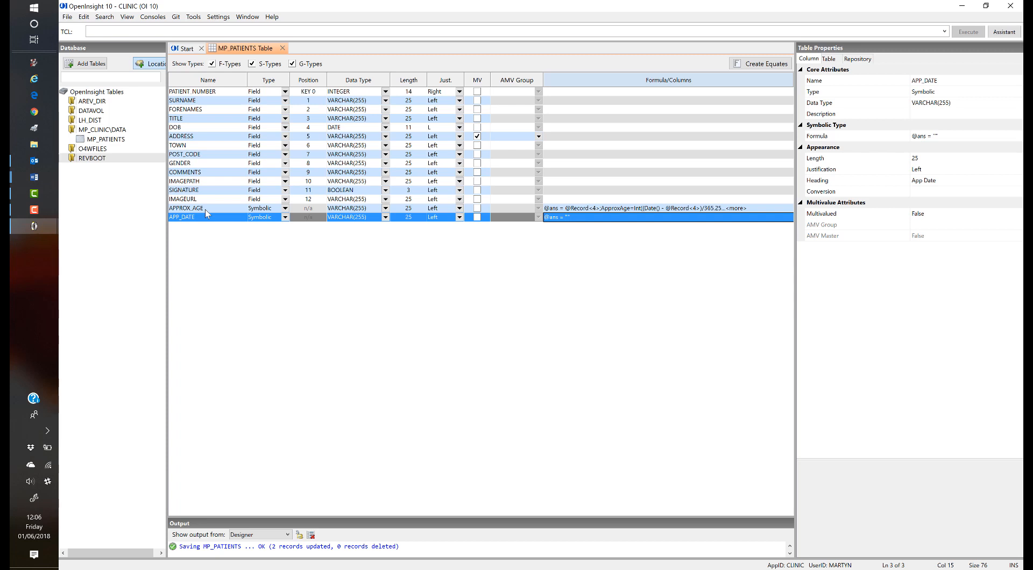
# Add an APP_DOC column below APP_DATE and set its type to Symbolic
pyautogui.press('Down')
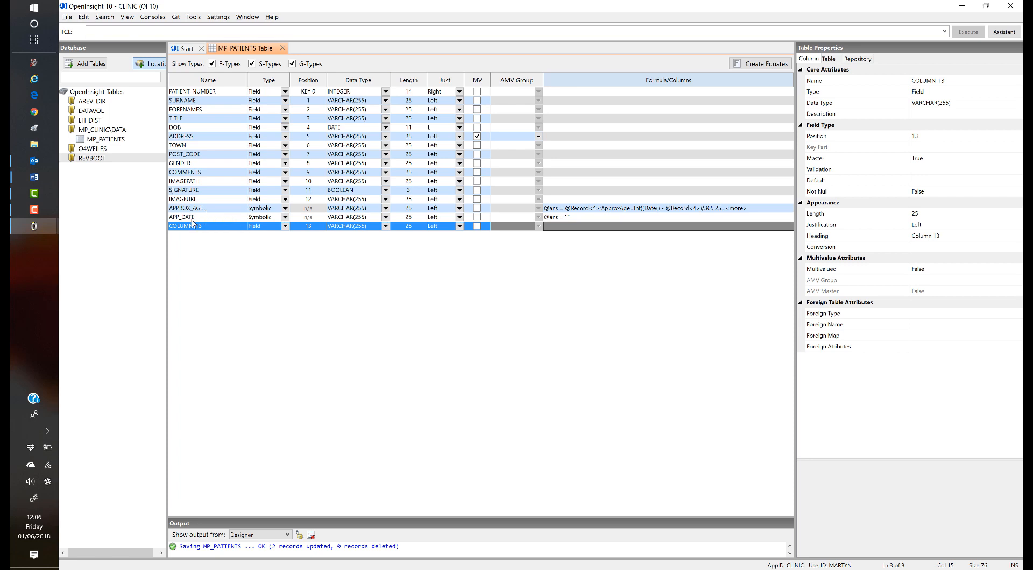
pyautogui.click(207, 227)
pyautogui.write('APP_DOC')
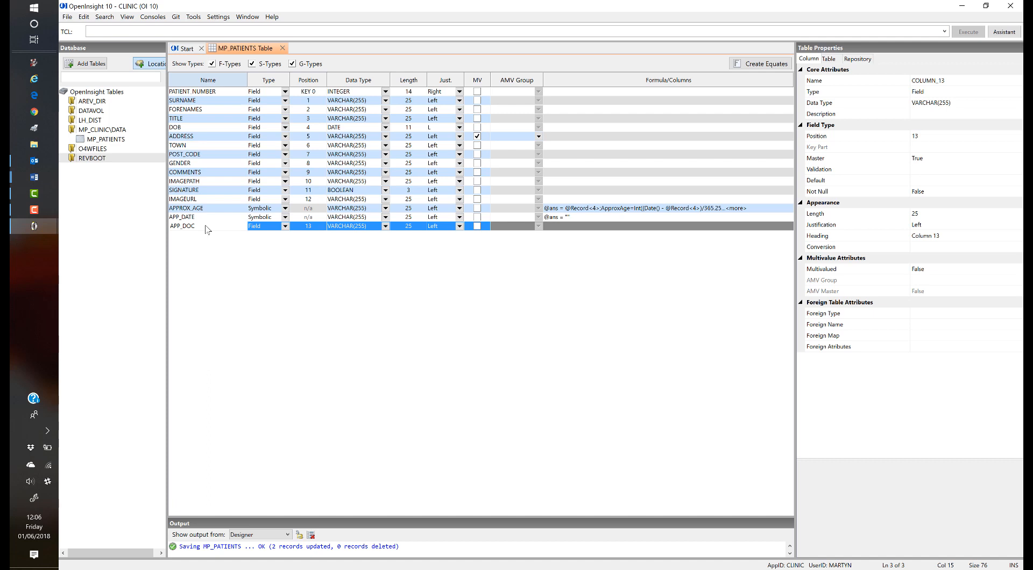
pyautogui.press('Return')
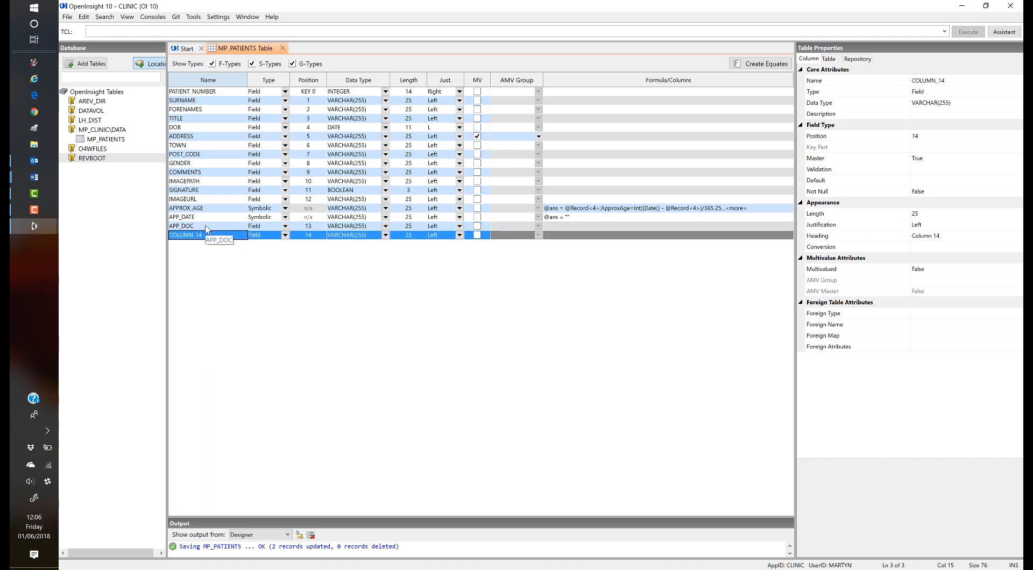
pyautogui.click(206, 229)
pyautogui.press('Tab')
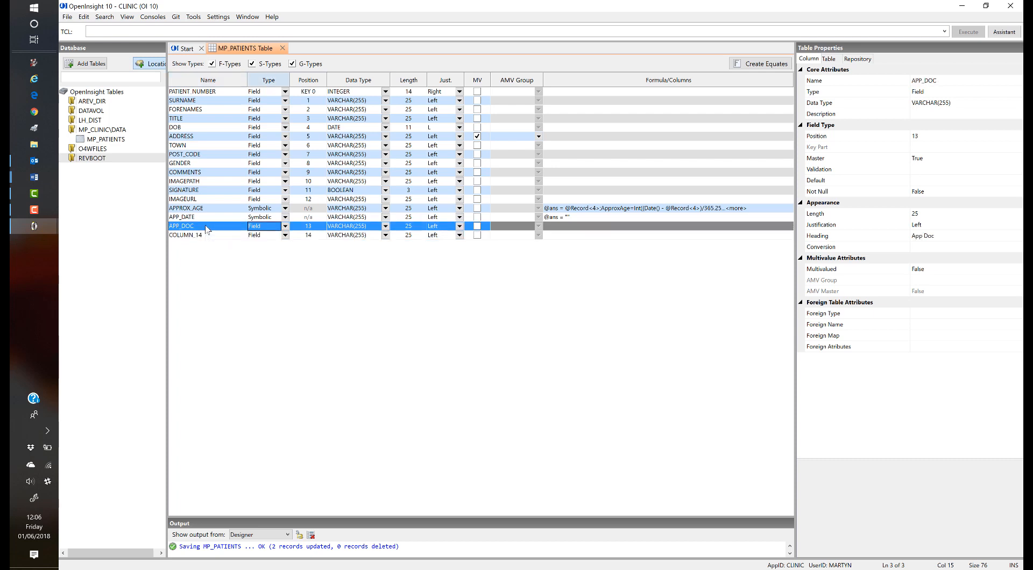
pyautogui.press('Down')
pyautogui.press('Return')
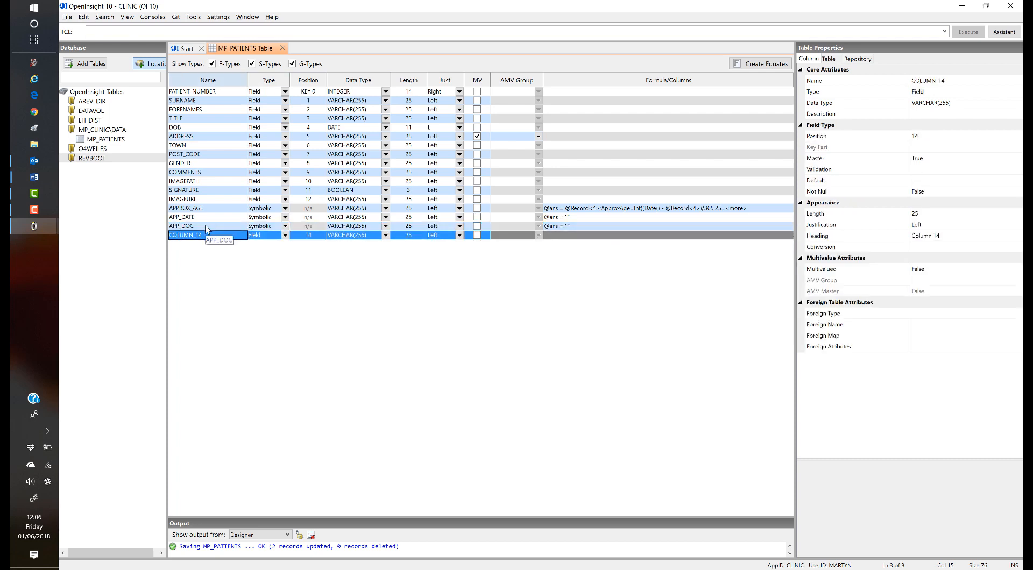
# Add three columns named APP_ID, APP_SUMM and APP_TIME below APP_DOC
pyautogui.write('APP_ID')
pyautogui.press('Return')
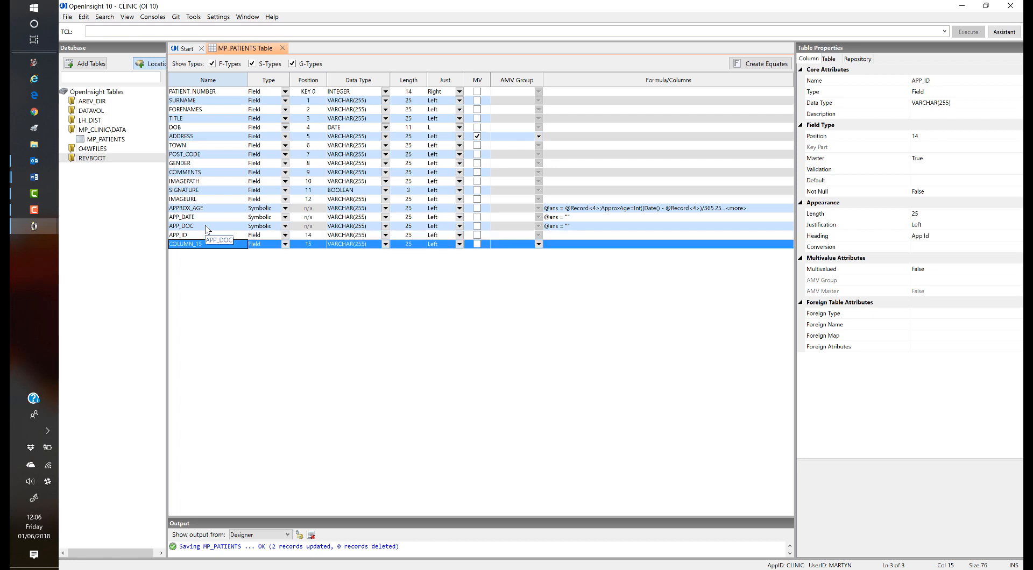
pyautogui.write('APP')
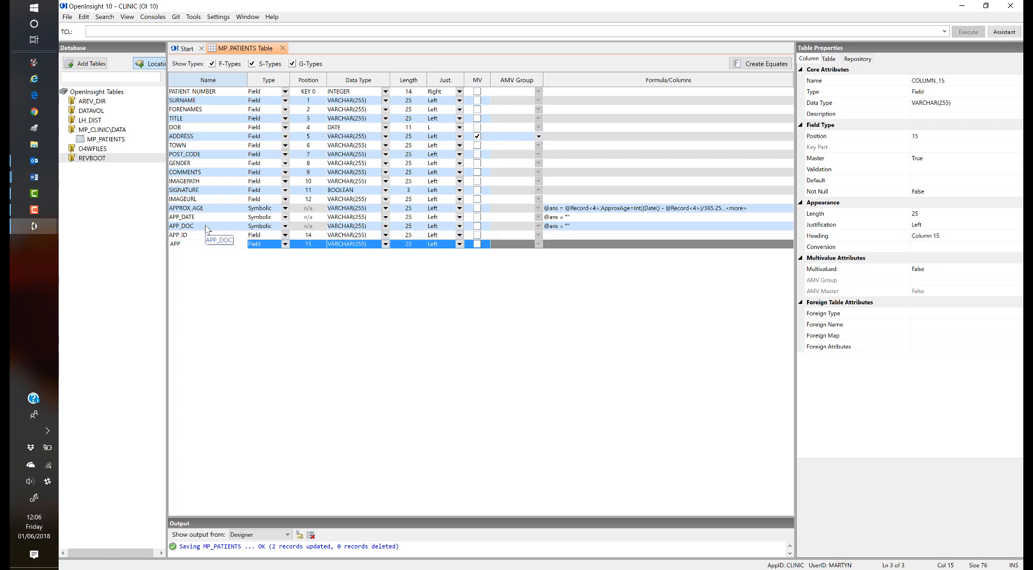
pyautogui.write('_SUMM')
pyautogui.press('Return')
pyautogui.write('APP_TIME')
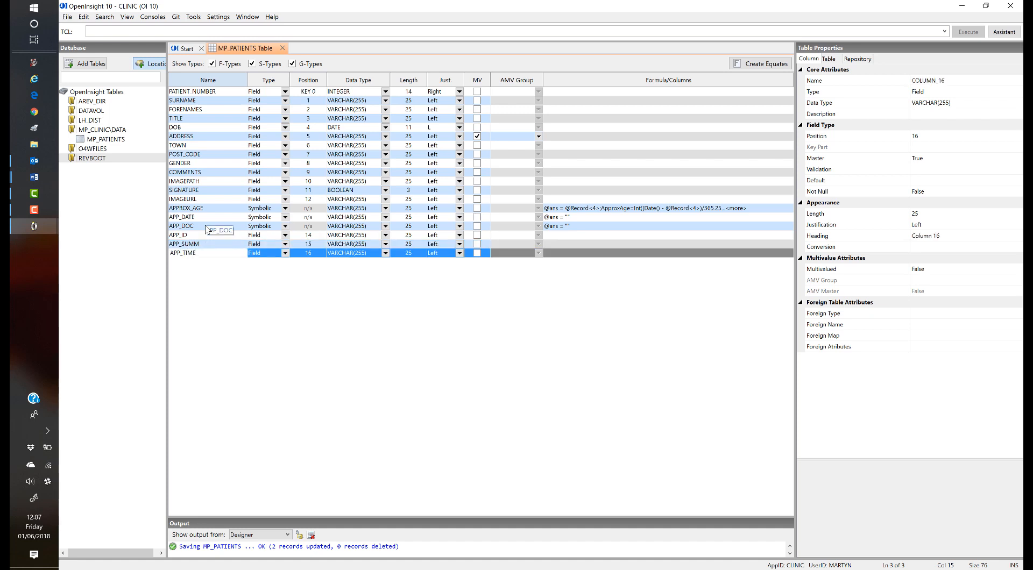
# Set the type of the APP_ID, APP_SUMM and APP_TIME columns to Symbolic
pyautogui.press('Tab')
pyautogui.press('Up')
pyautogui.press('Up')
pyautogui.press('s')
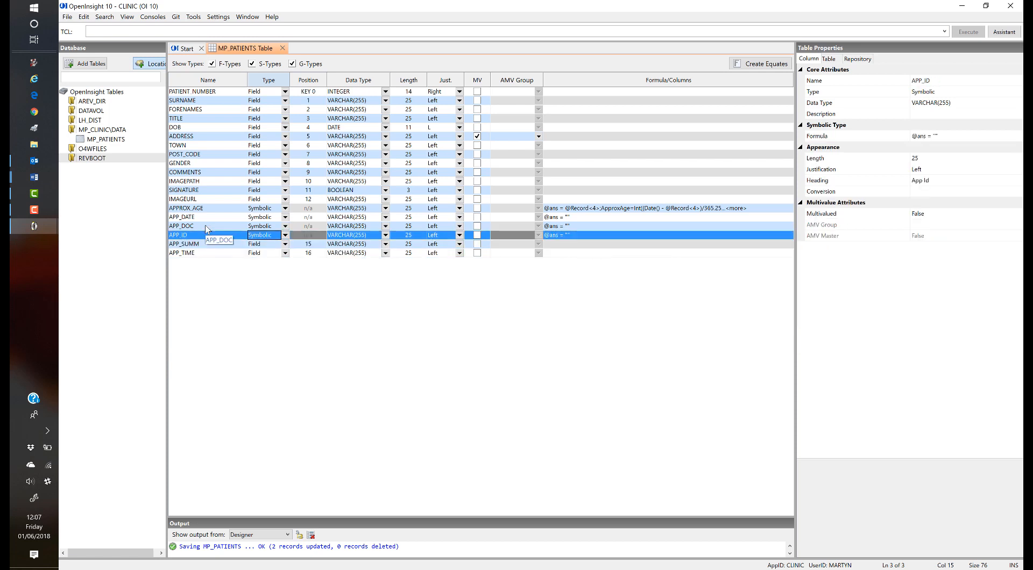
pyautogui.press('Down')
pyautogui.press('s')
pyautogui.press('Down')
pyautogui.press('s')
pyautogui.press('Up')
pyautogui.press('Up')
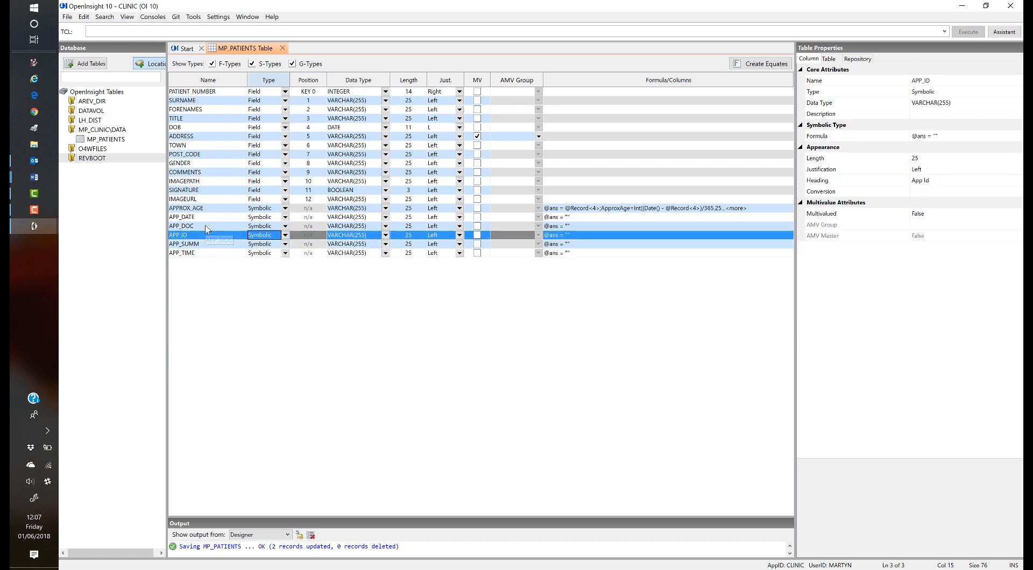
pyautogui.press('Down')
pyautogui.press('Down')
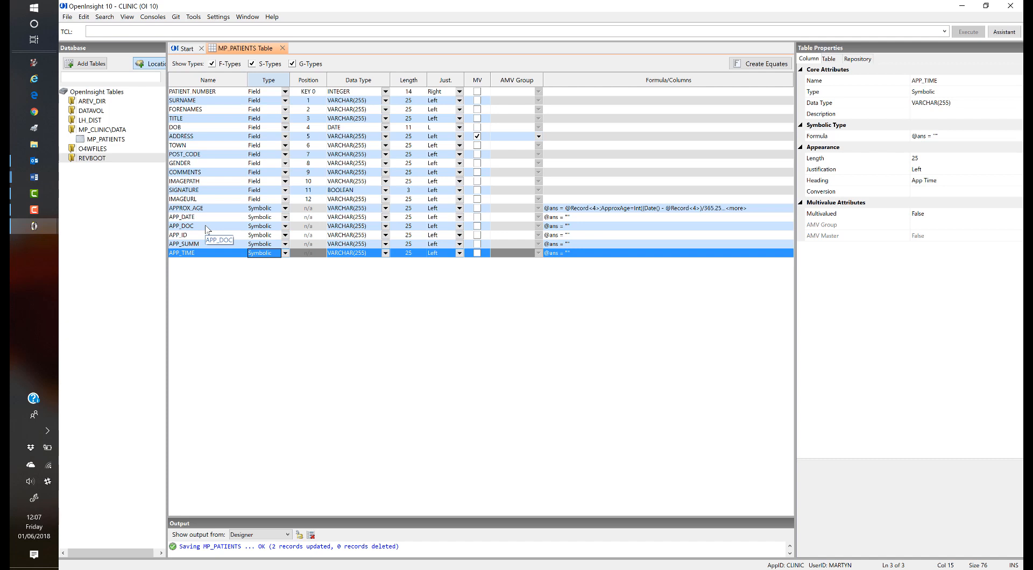
# Add a Symbolic column named SHORTNAME below APP_TIME and go to its formula
pyautogui.press('Down')
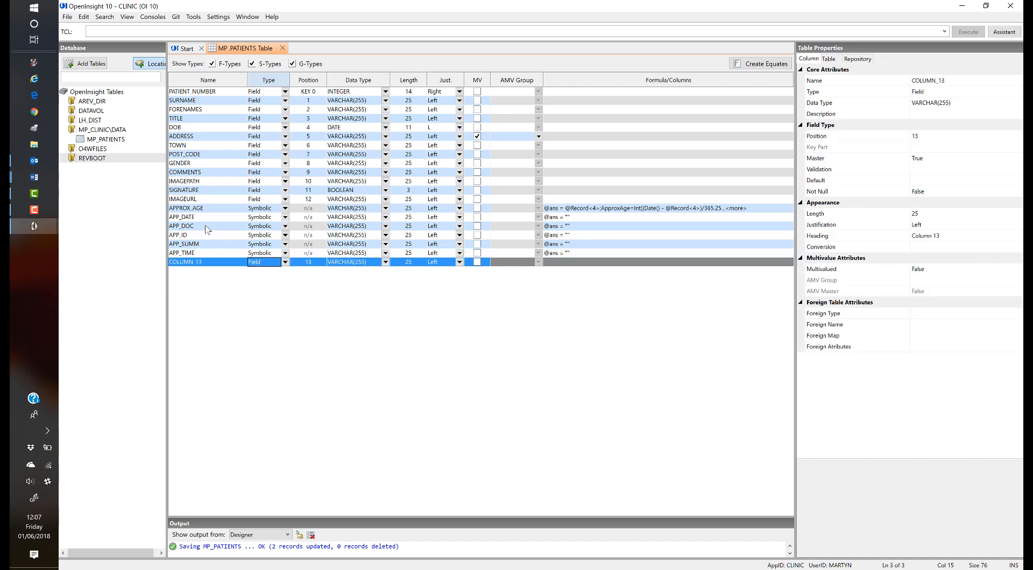
pyautogui.press('s')
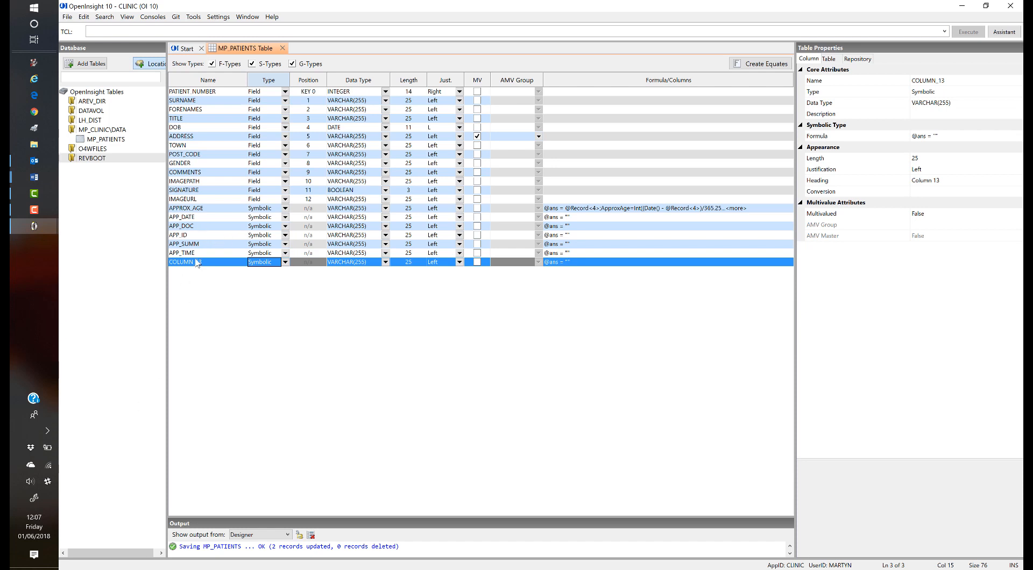
pyautogui.press('Left')
pyautogui.write('SHORTNAME')
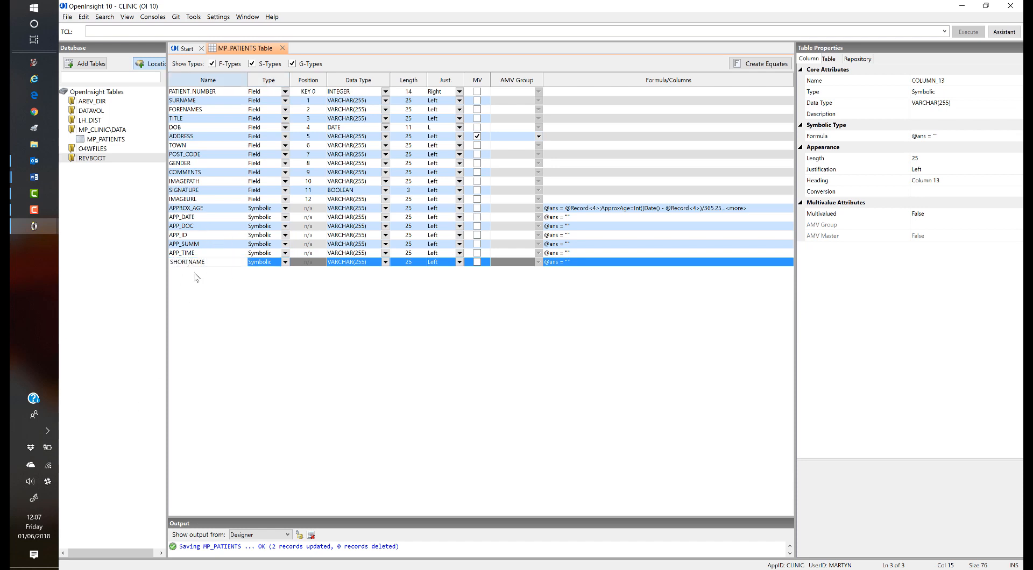
pyautogui.press('Tab')
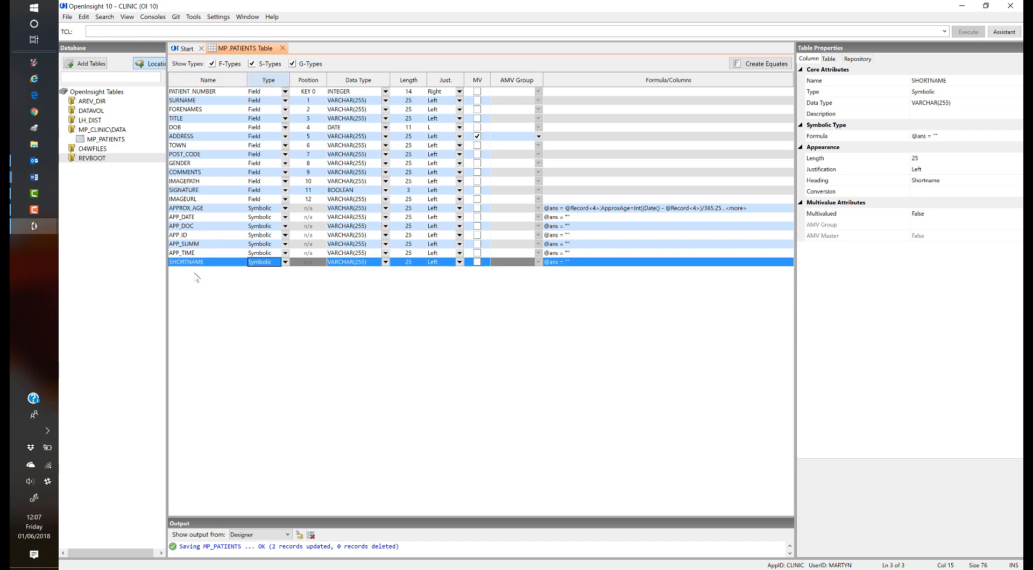
pyautogui.press('Tab')
pyautogui.press('Tab')
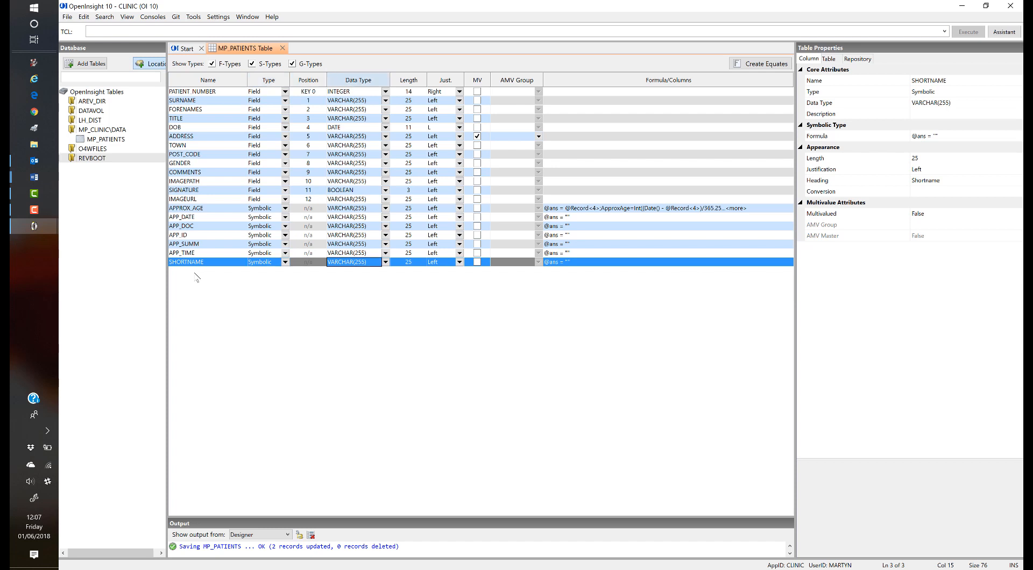
pyautogui.press('Tab')
pyautogui.press('Tab')
pyautogui.press('Tab')
pyautogui.press('Tab')
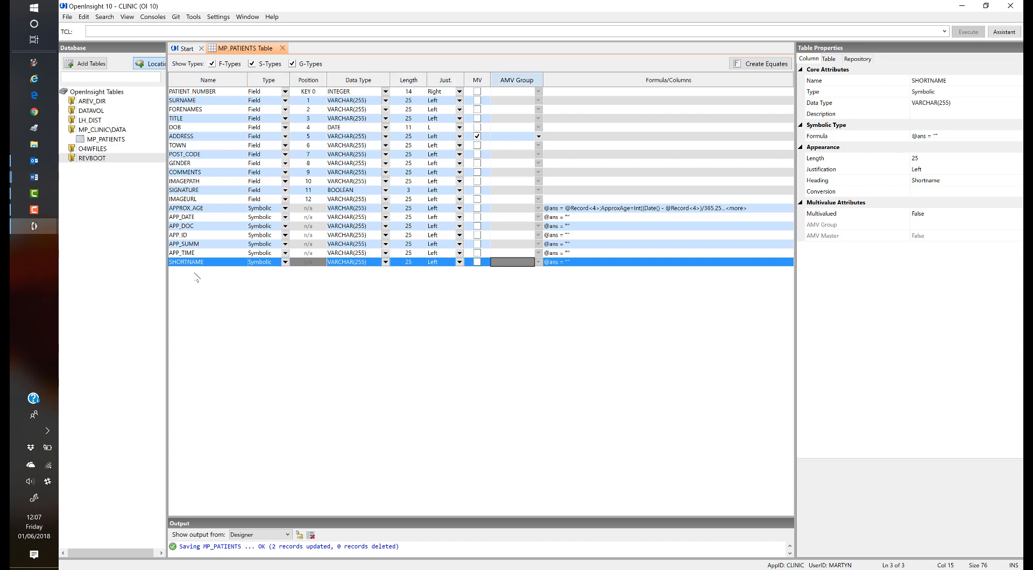
pyautogui.press('Tab')
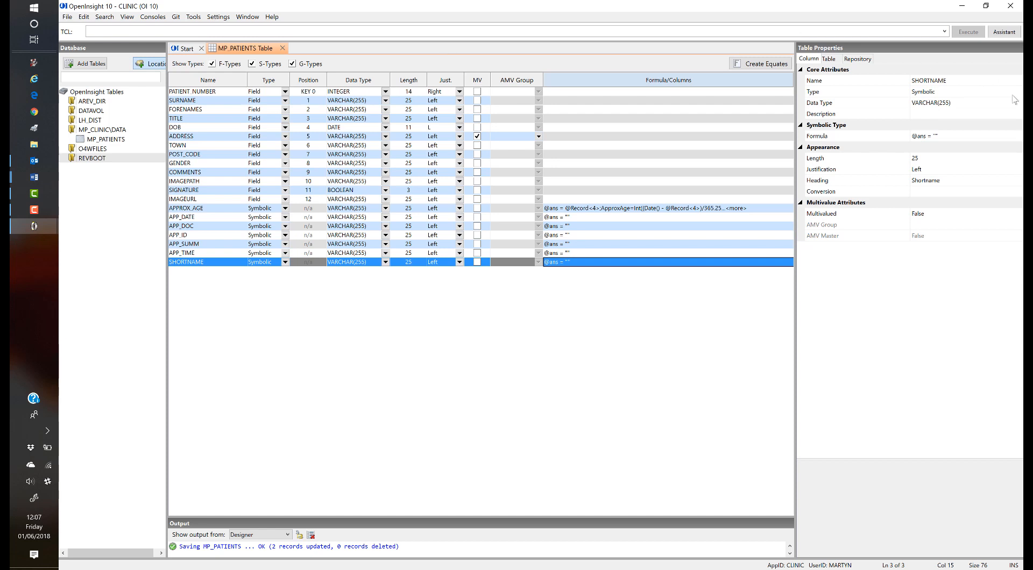
pyautogui.click(1018, 138)
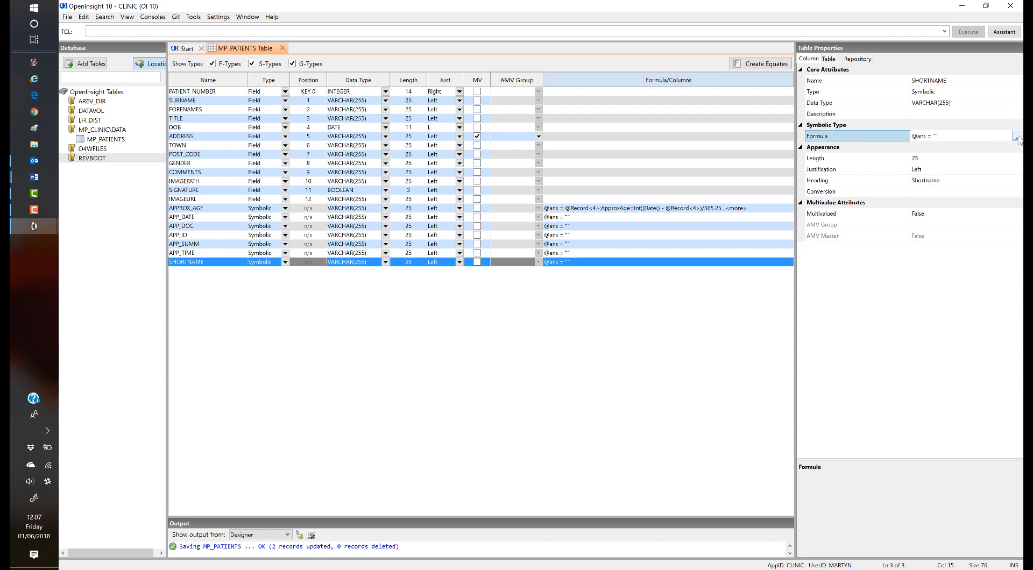
pyautogui.click(1016, 137)
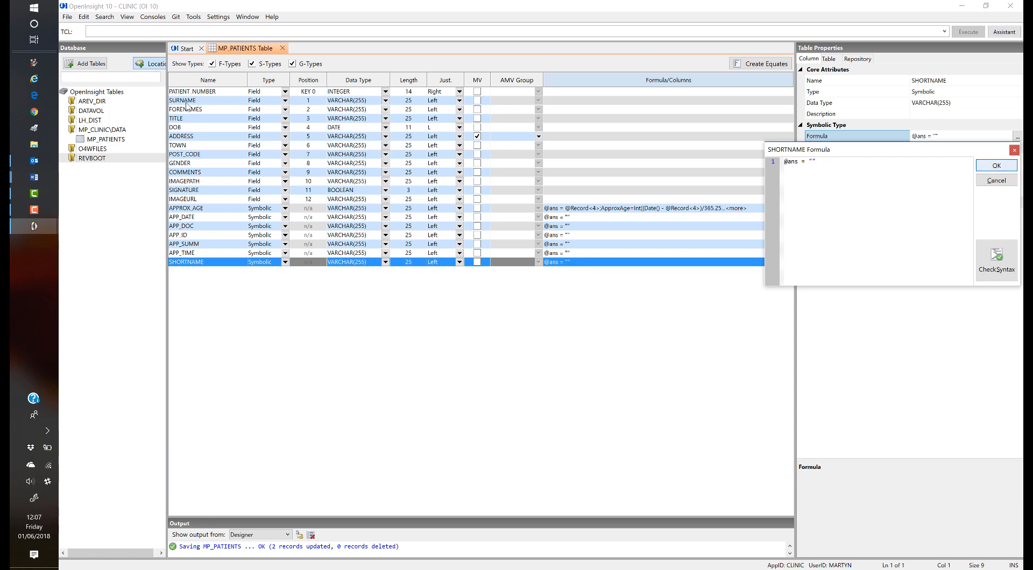
pyautogui.click(841, 162)
pyautogui.press('BackSpace')
pyautogui.press('BackSpace')
pyautogui.write('{FORENAM')
pyautogui.write('}')
pyautogui.write('"')
pyautogui.write('SURNAME')
# Check the syntax of the SHORTNAME formula and accept it
pyautogui.click(997, 256)
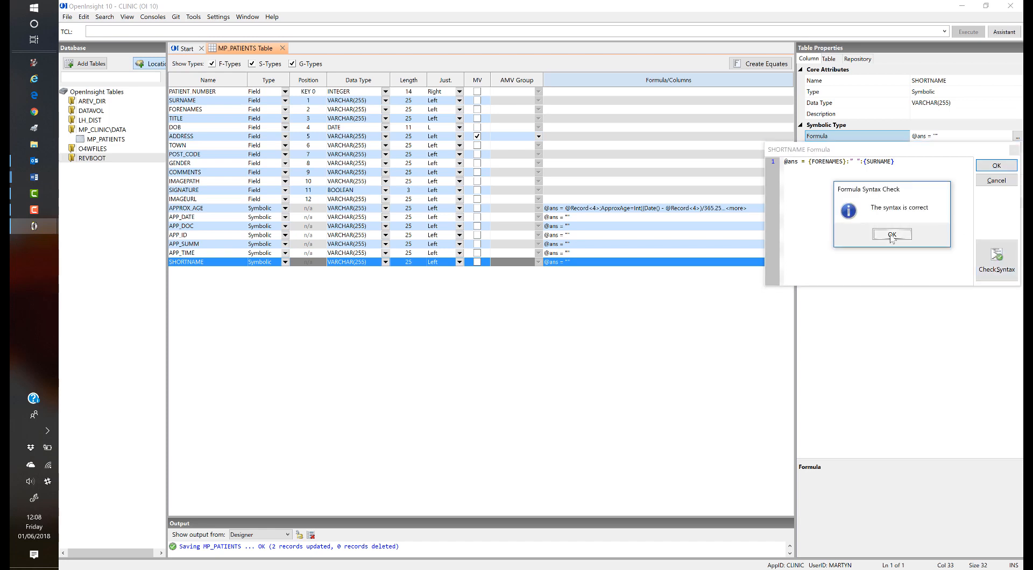
pyautogui.click(891, 235)
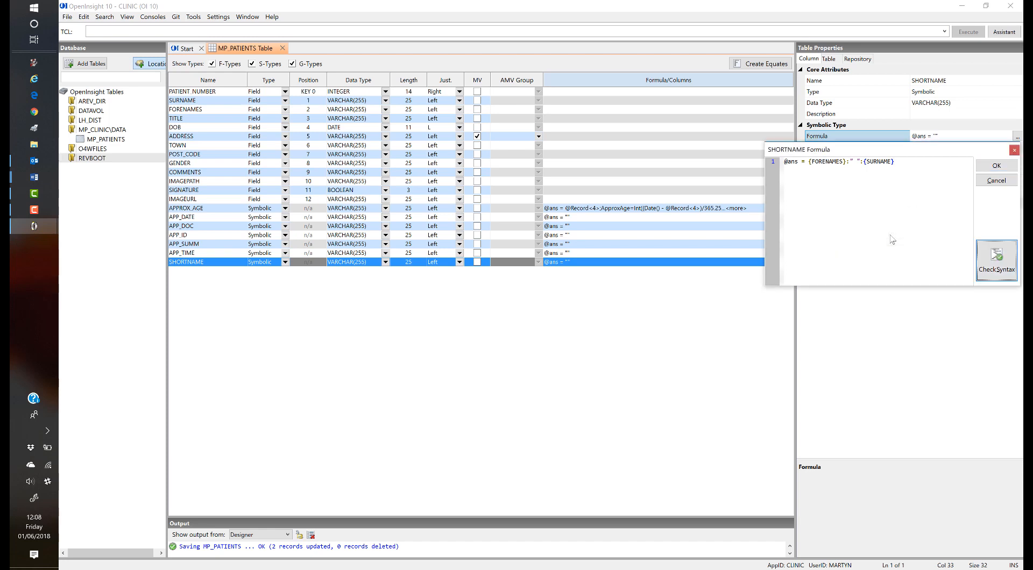
pyautogui.click(1003, 167)
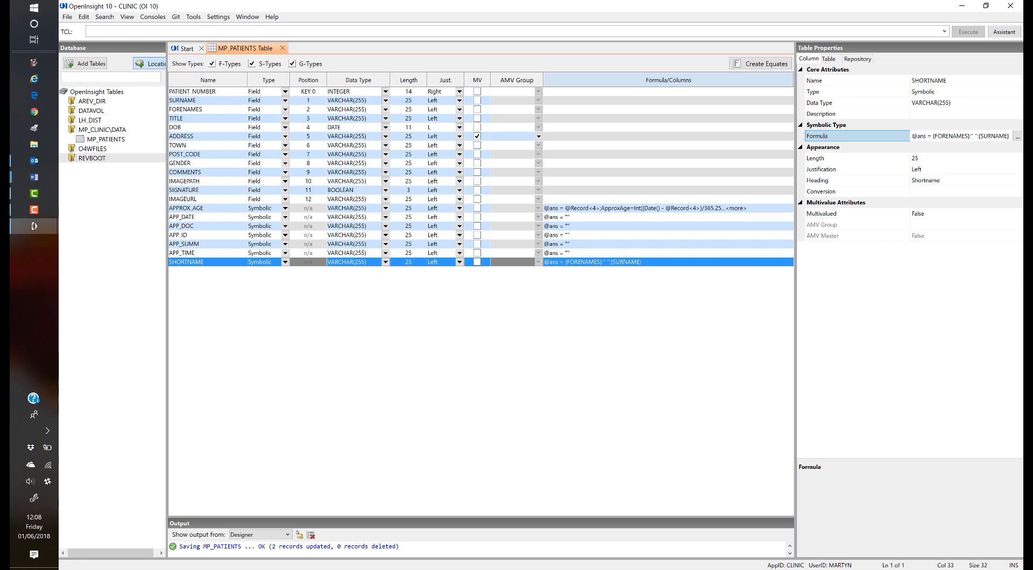
# Start a new OpenInsight table and choose the MP_CLINIC\Data directory as its location
pyautogui.hotkey('alt', 'Tab')
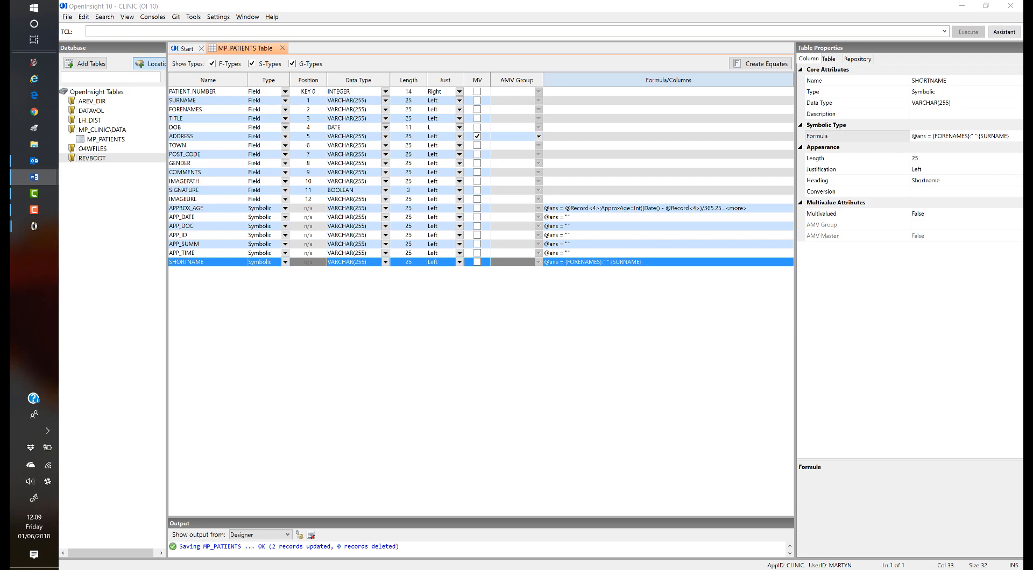
pyautogui.click(179, 49)
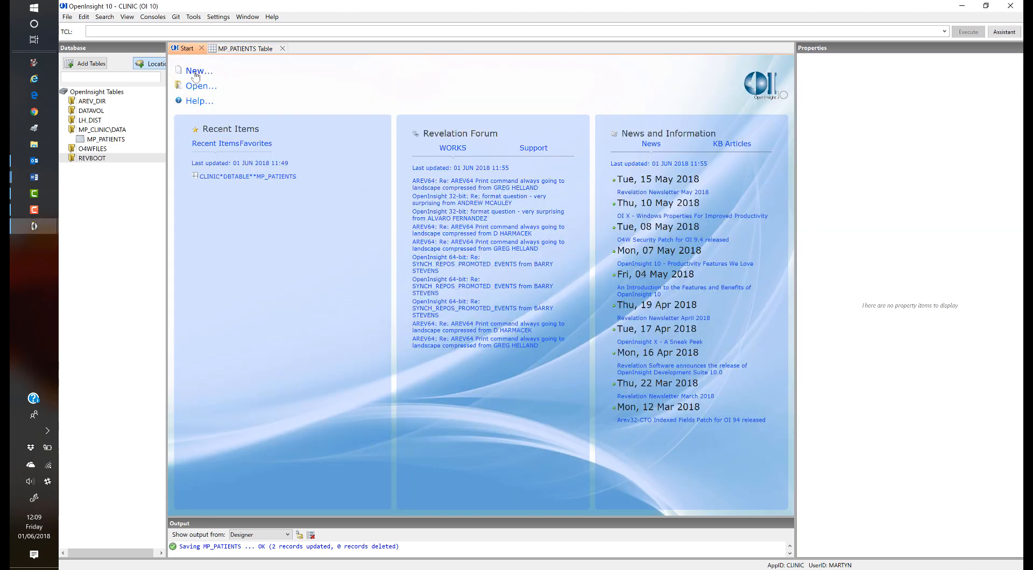
pyautogui.click(195, 75)
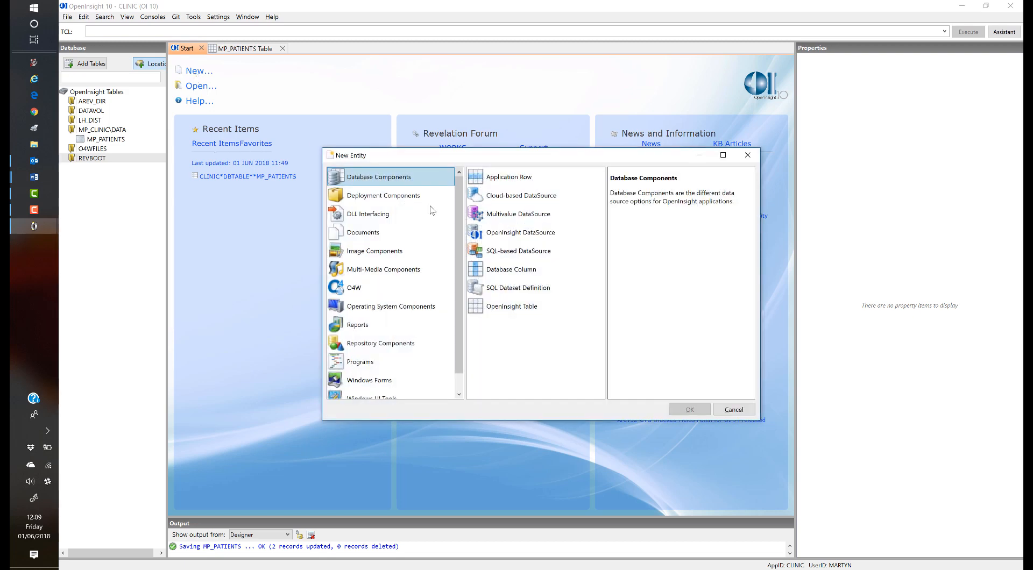
pyautogui.click(500, 310)
pyautogui.click(691, 410)
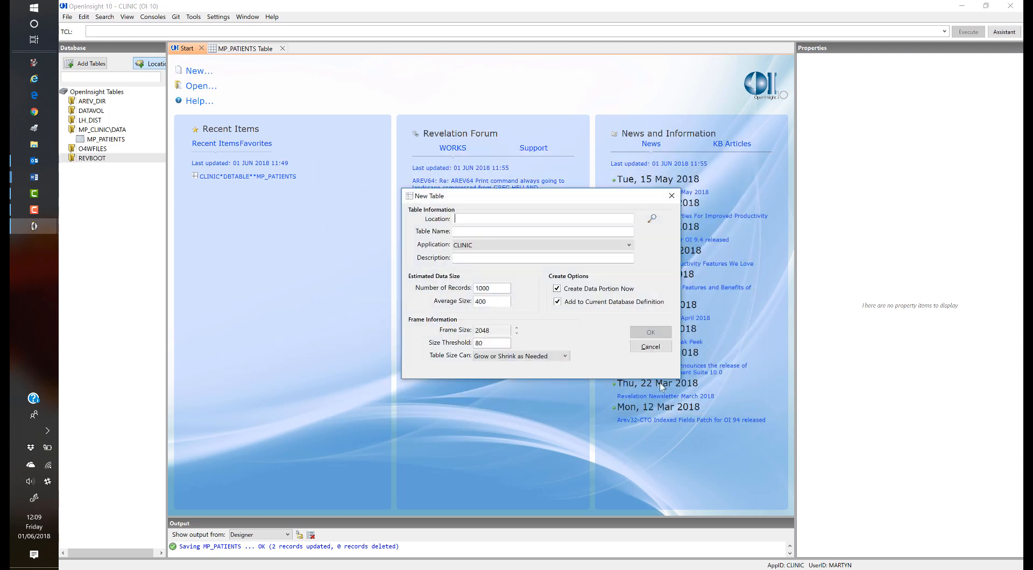
pyautogui.click(652, 218)
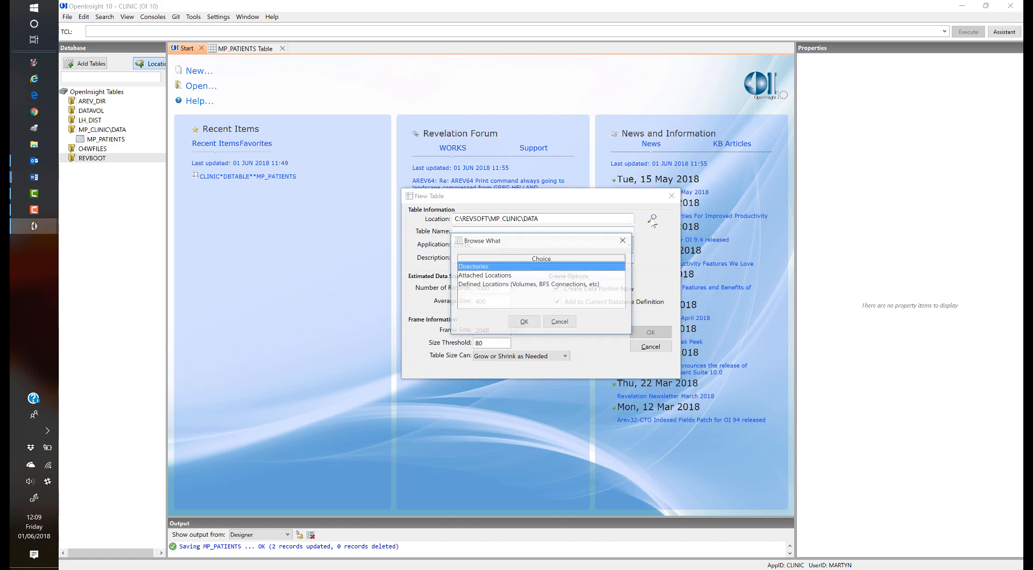
pyautogui.click(527, 321)
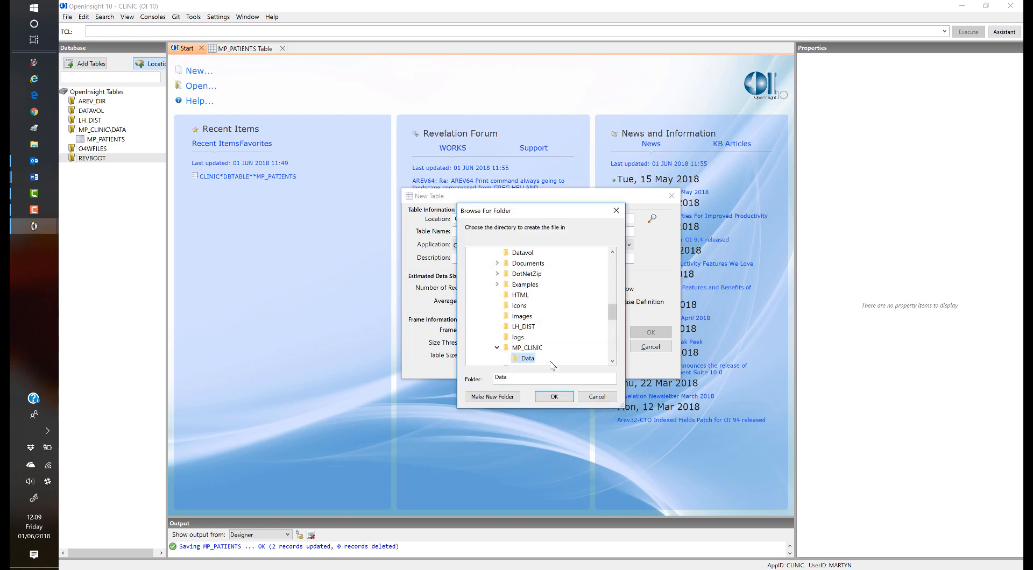
pyautogui.click(551, 401)
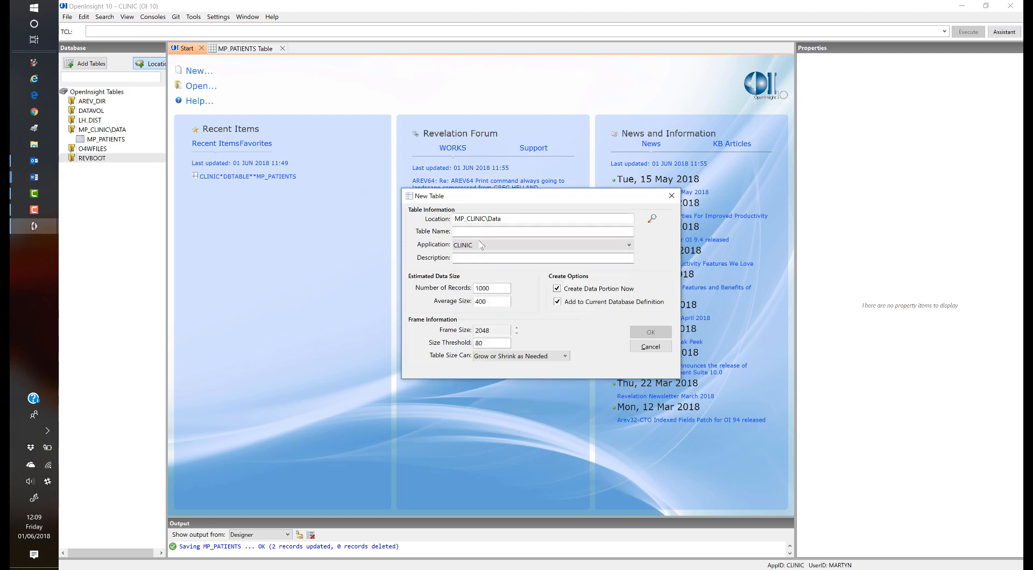
# Name the new table MP_APPS, describe it as Patient Appointments, and create it in the CLINIC application
pyautogui.click(478, 233)
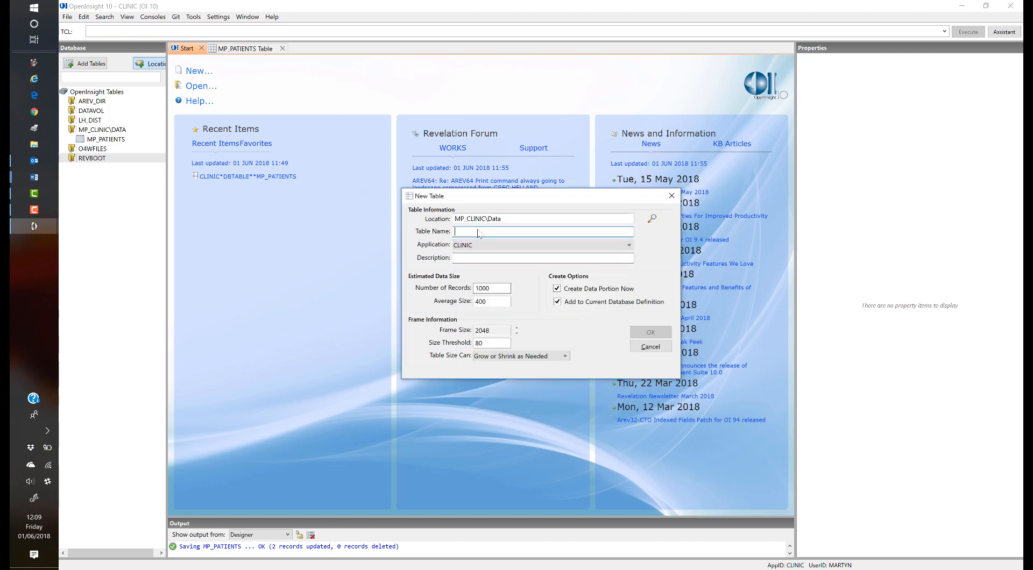
pyautogui.write('MP_APPS')
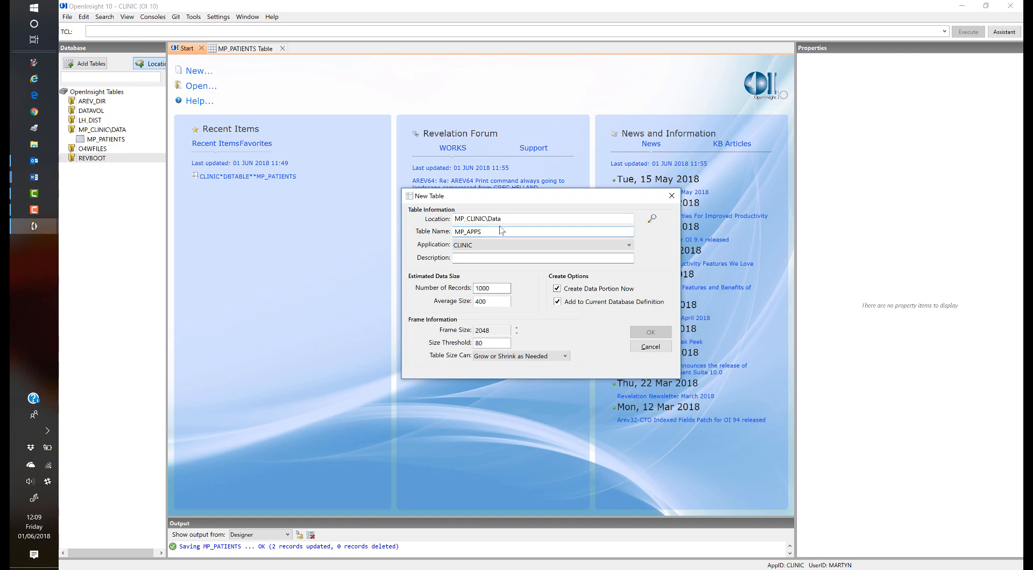
pyautogui.click(493, 259)
pyautogui.write('Patie')
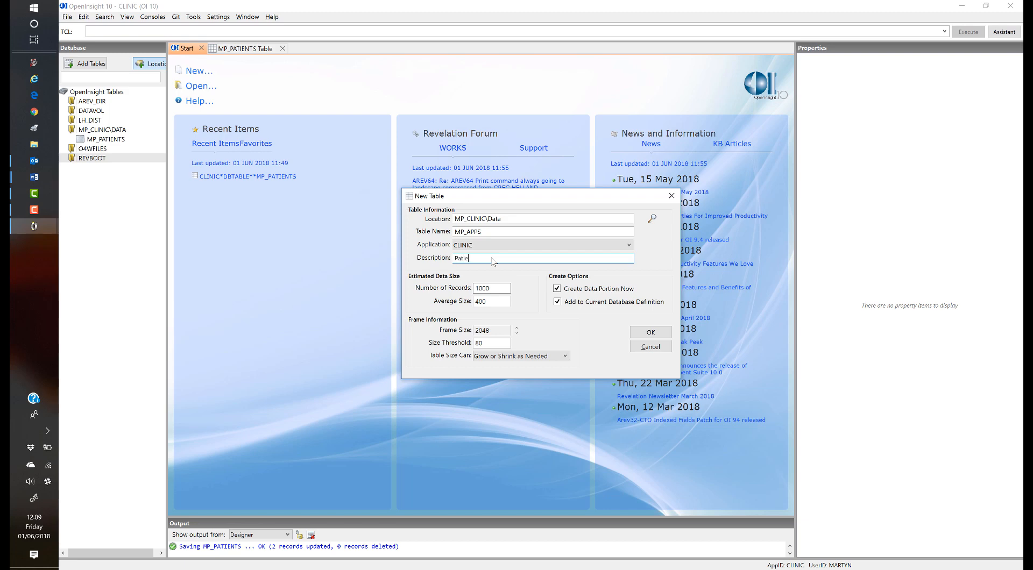
pyautogui.write('nt Appointments')
pyautogui.press('Tab')
pyautogui.press('Tab')
pyautogui.press('Tab')
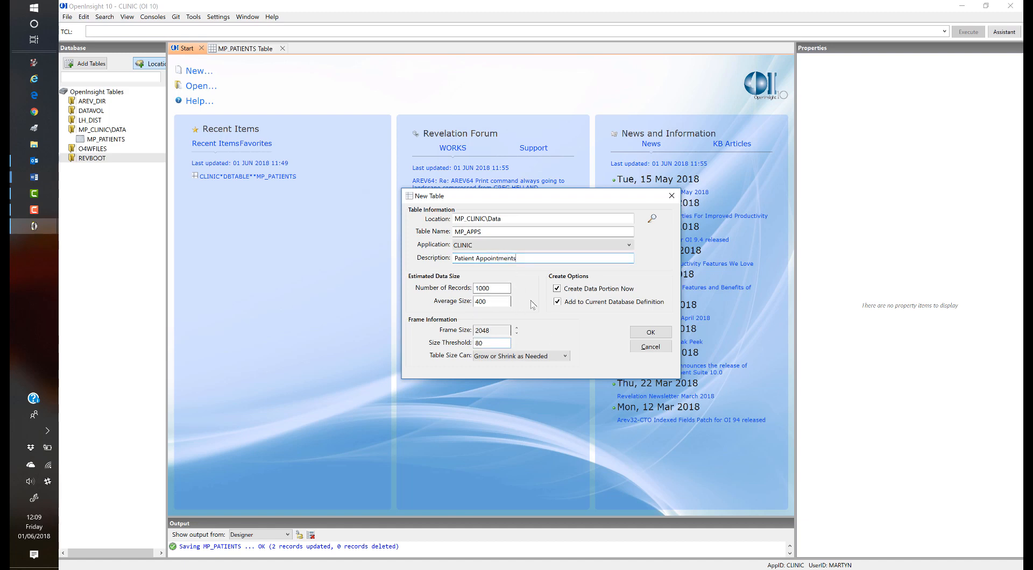
pyautogui.click(650, 332)
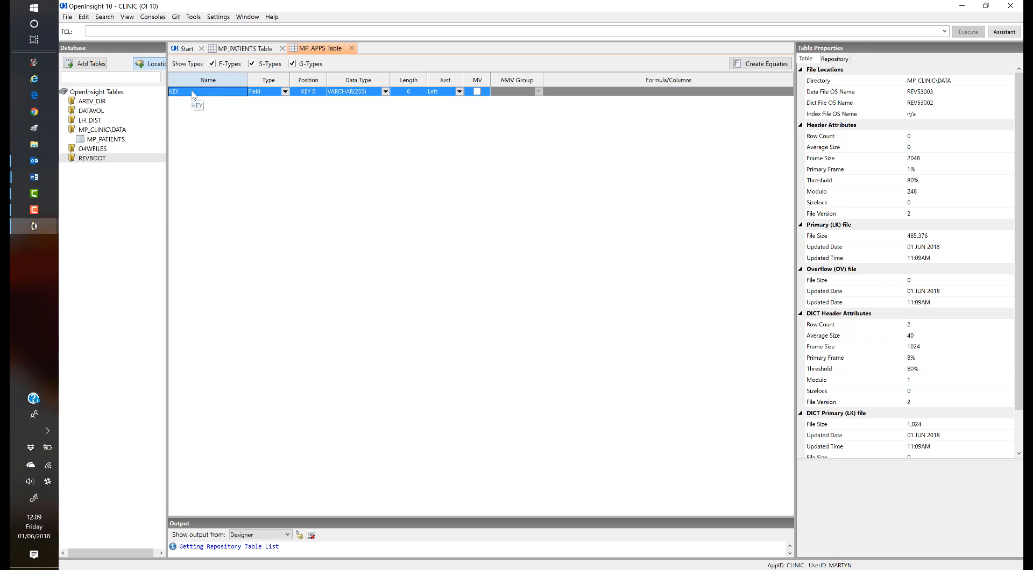
# Rename the MP_APPS table's key column to ID and dismiss the assertion dialog
pyautogui.write('ID')
pyautogui.press('Return')
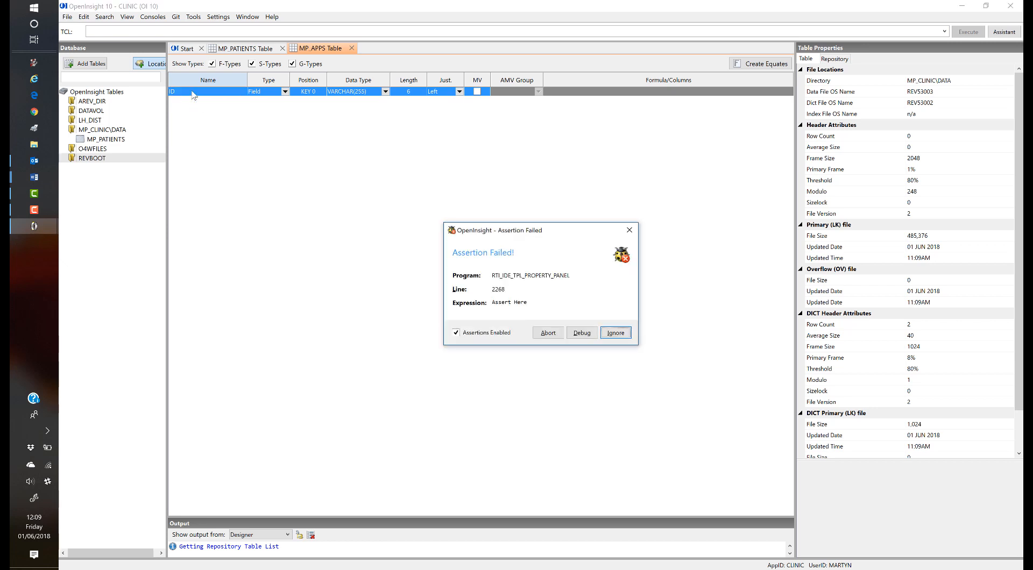
pyautogui.press('Left')
pyautogui.press('Left')
pyautogui.press('Return')
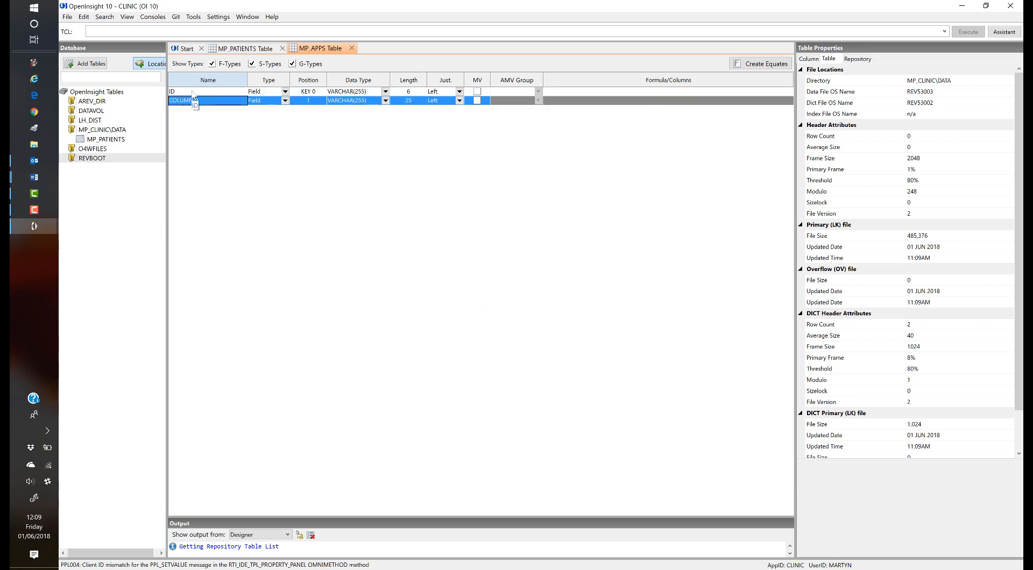
# Add columns named LINKTOPATIENT, APPDATE and APPTIME below the ID column
pyautogui.write('LINKTO')
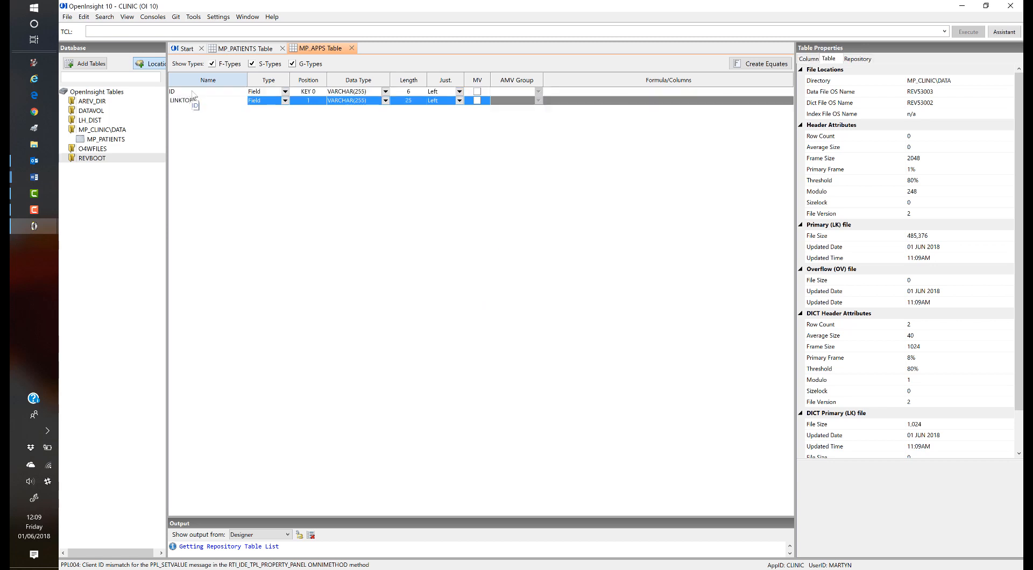
pyautogui.write('PATIENT')
pyautogui.press('Down')
pyautogui.write('APPDATE')
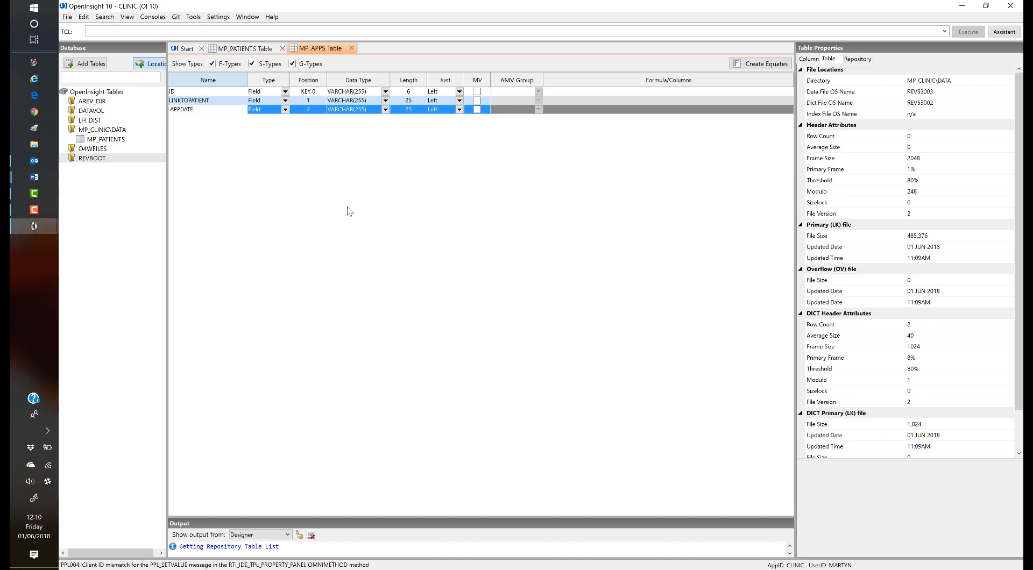
pyautogui.press('Down')
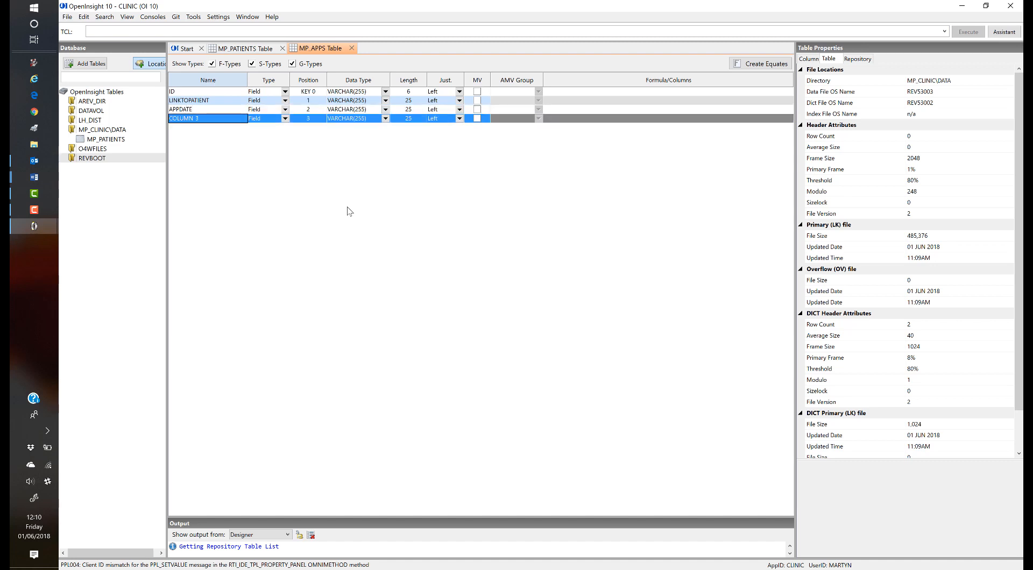
pyautogui.write('APPTIME')
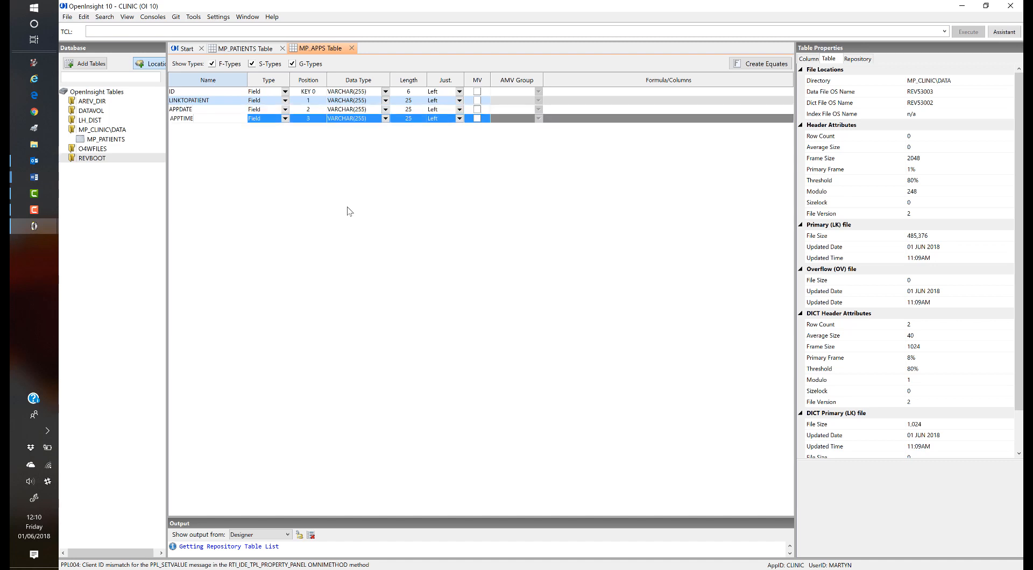
# Add columns named DOCTOR, SUMMARY, NOTES and NAME below APPTIME
pyautogui.press('Down')
pyautogui.write('DOCTOR')
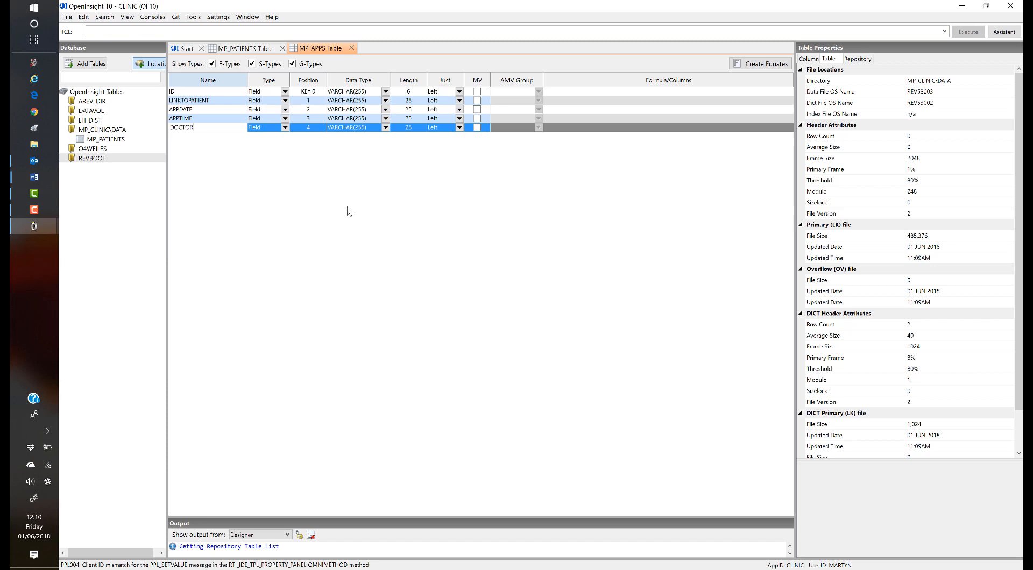
pyautogui.press('Down')
pyautogui.write('SUMMARY')
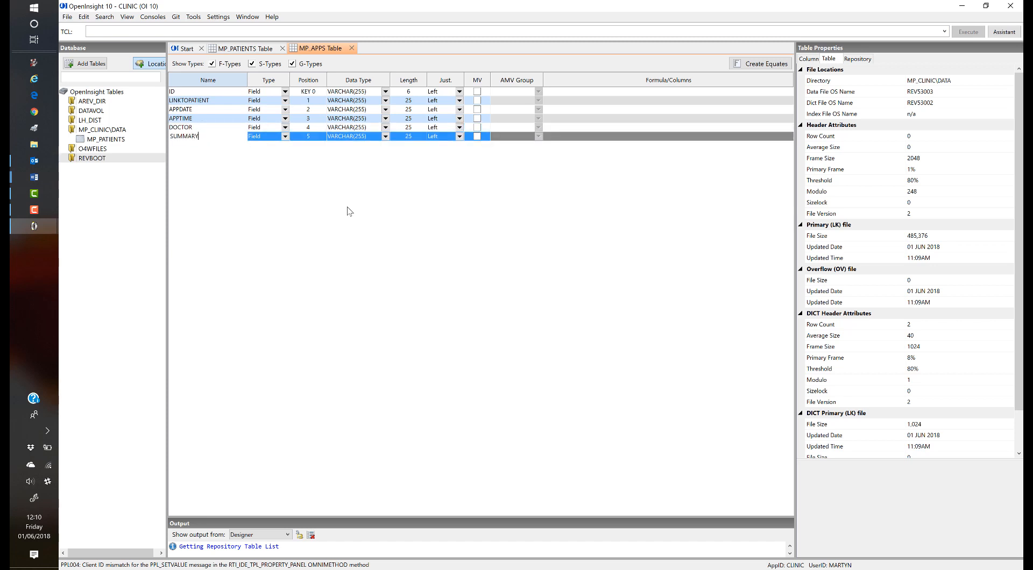
pyautogui.press('Down')
pyautogui.write('NOTES')
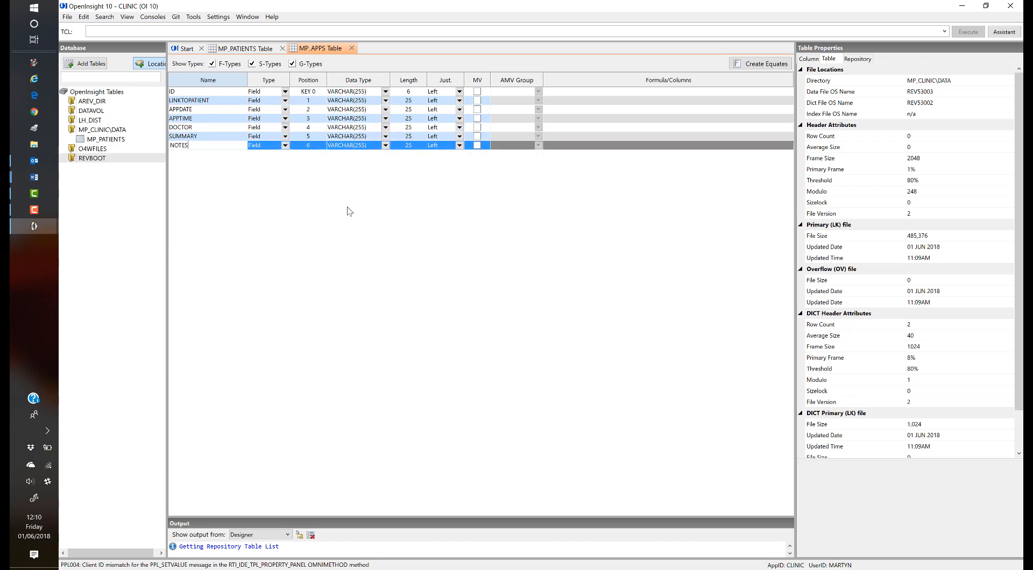
pyautogui.press('Down')
pyautogui.write('NAME')
# Set the type of the NAME column to Symbolic
pyautogui.press('Up')
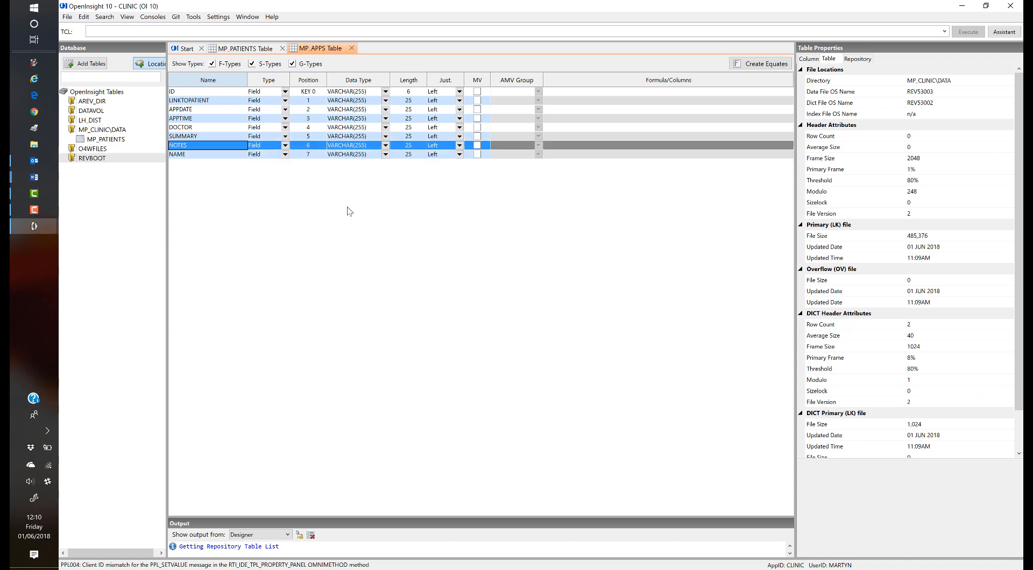
pyautogui.press('Tab')
pyautogui.press('Up')
pyautogui.press('Up')
pyautogui.press('Up')
pyautogui.press('Up')
pyautogui.press('Up')
pyautogui.press('Up')
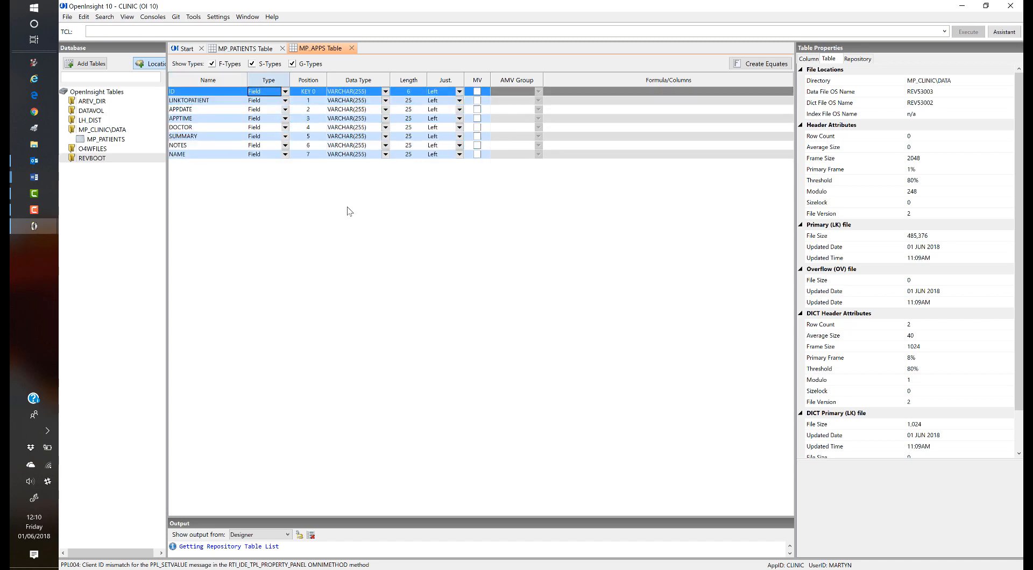
pyautogui.press('Down')
pyautogui.press('Down')
pyautogui.press('Down')
pyautogui.press('Down')
pyautogui.press('Down')
pyautogui.press('Down')
pyautogui.press('Down')
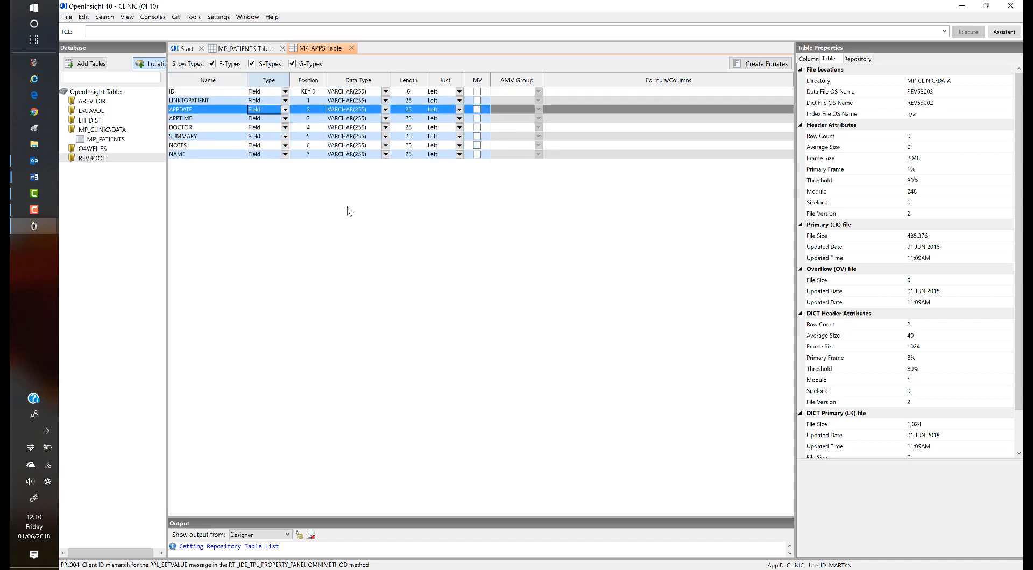
pyautogui.press('s')
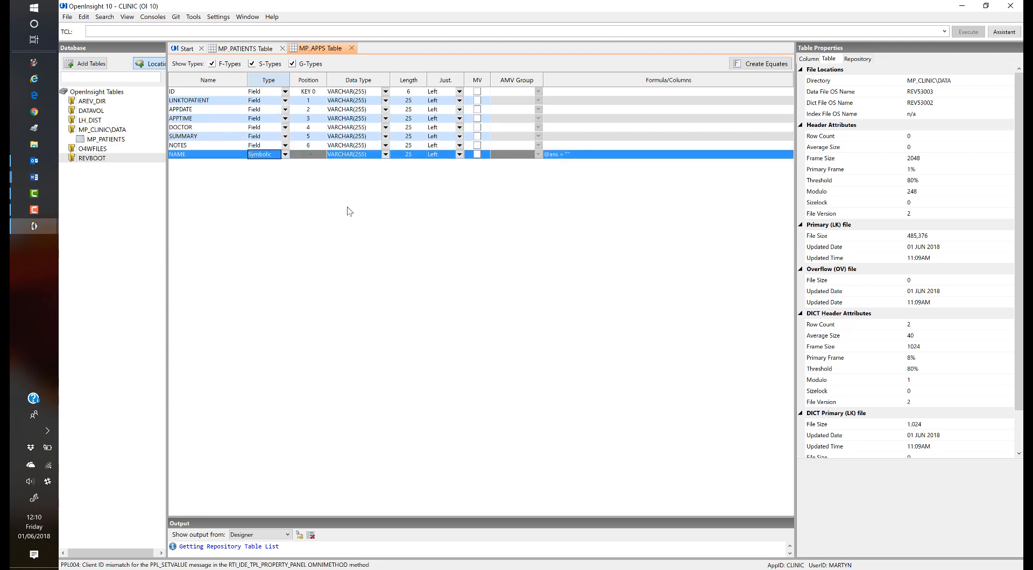
pyautogui.press('Tab')
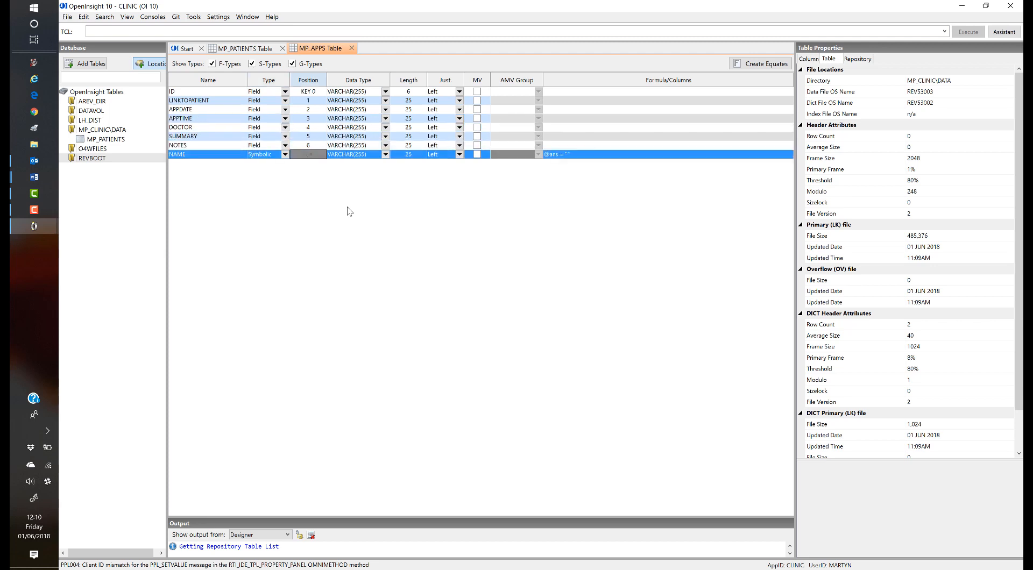
# Set the data type of the ID and LINKTOPATIENT columns to INTEGER
pyautogui.press('Tab')
pyautogui.press('Up')
pyautogui.press('Up')
pyautogui.press('Up')
pyautogui.press('Up')
pyautogui.press('Up')
pyautogui.press('Up')
pyautogui.press('Up')
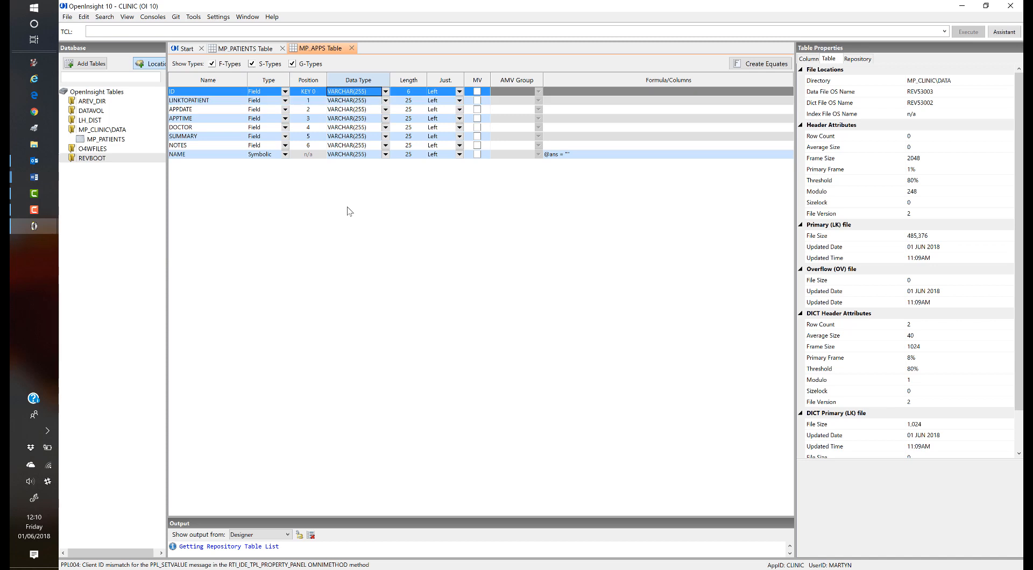
pyautogui.press('BackSpace')
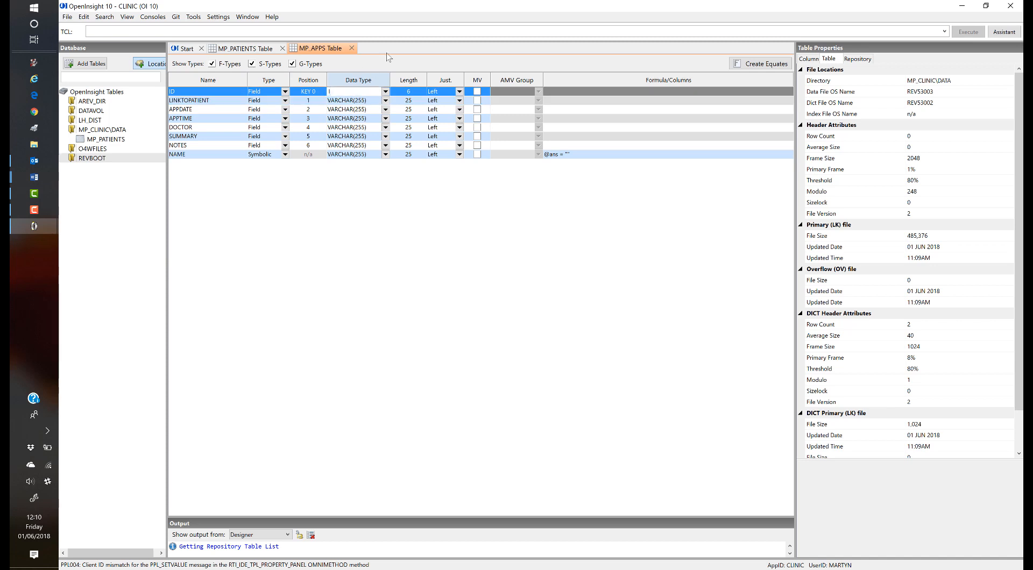
pyautogui.click(385, 91)
pyautogui.click(357, 162)
pyautogui.click(385, 100)
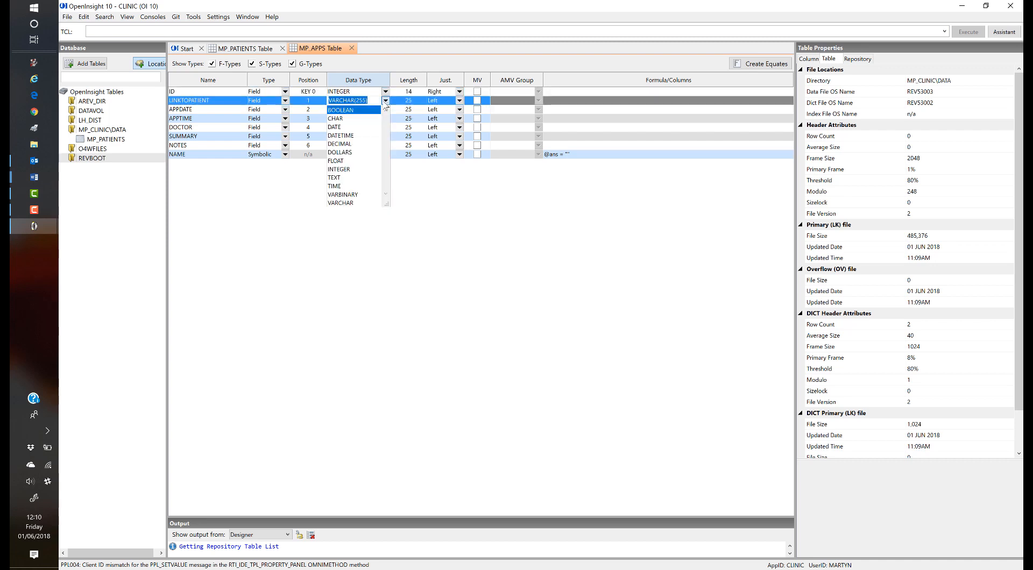
pyautogui.click(351, 169)
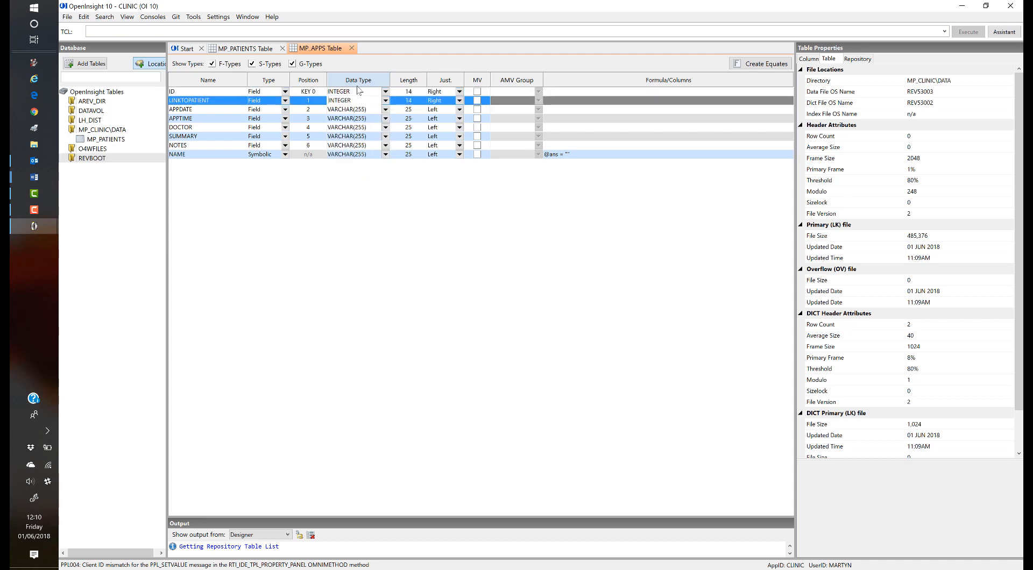
# Set the data type of the APPDATE column to DATE and of the APPTIME column to TIME
pyautogui.click(386, 110)
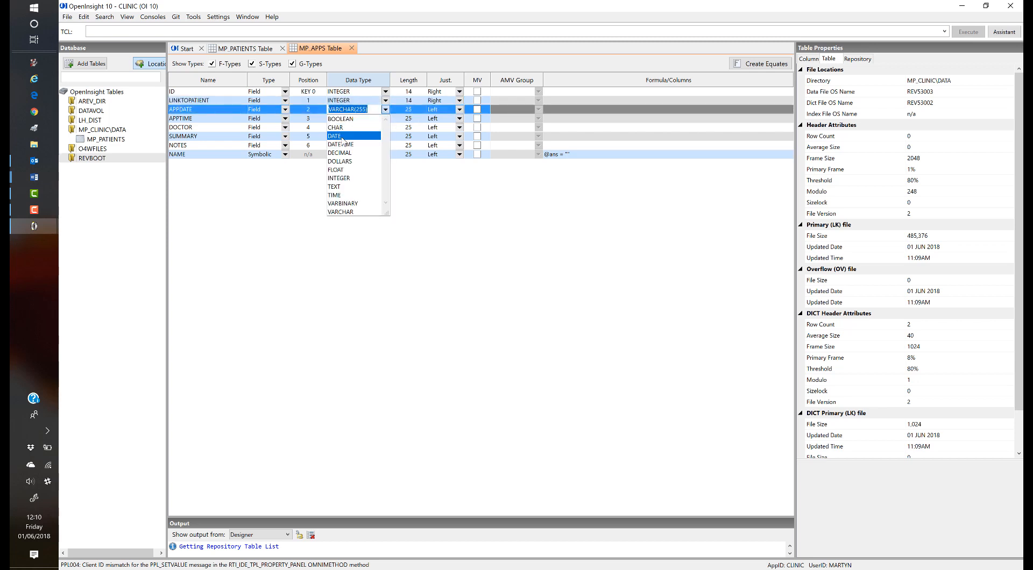
pyautogui.click(380, 128)
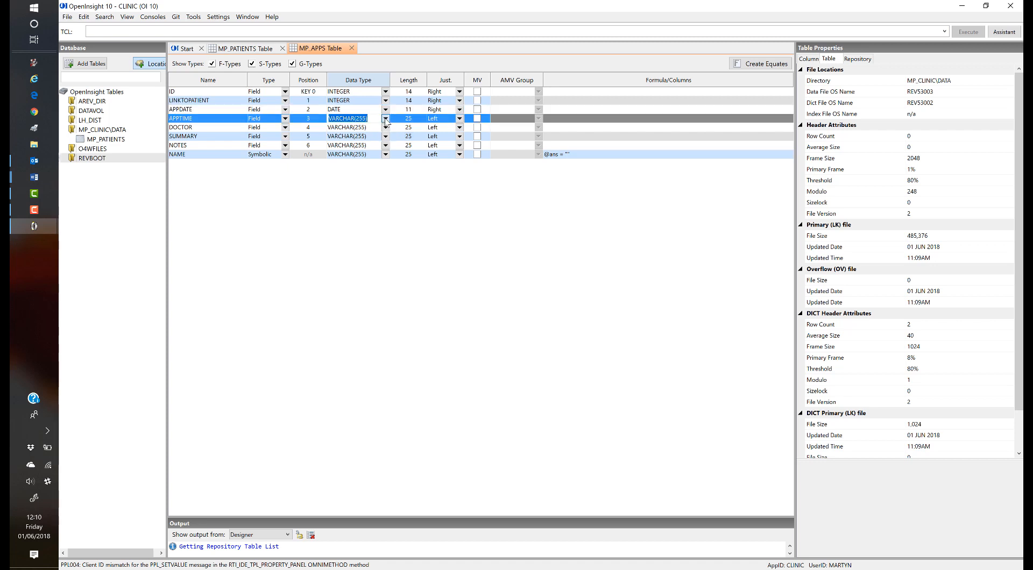
pyautogui.click(385, 119)
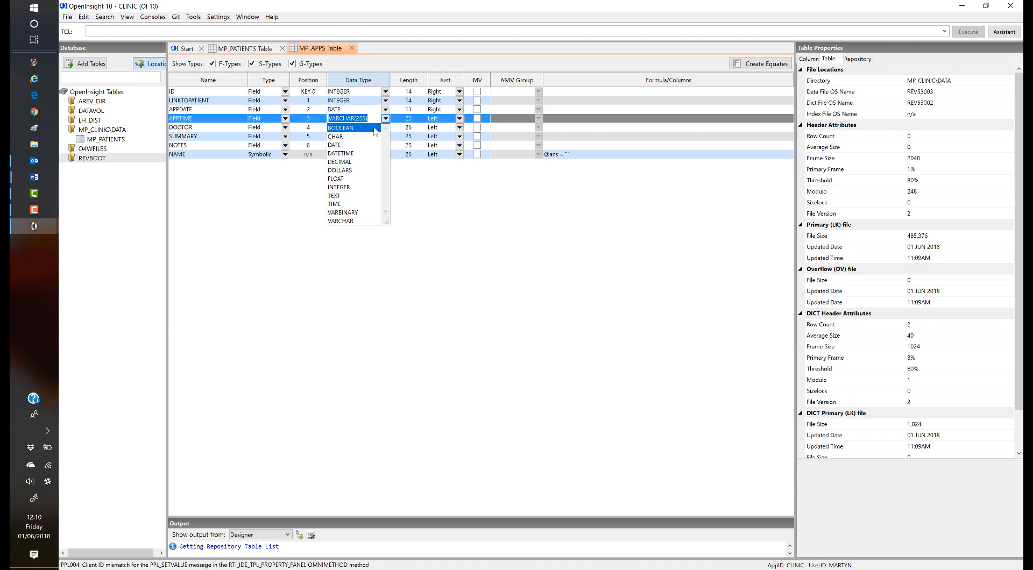
pyautogui.click(341, 204)
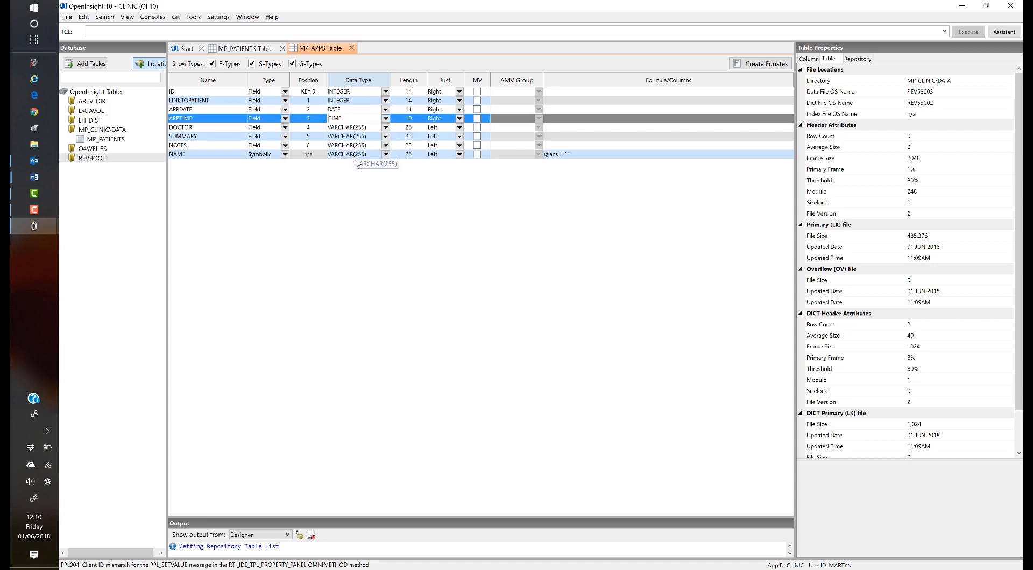
# Set the length of the ID column to 6 and abort the assertion error dialog
pyautogui.click(418, 92)
pyautogui.write('6')
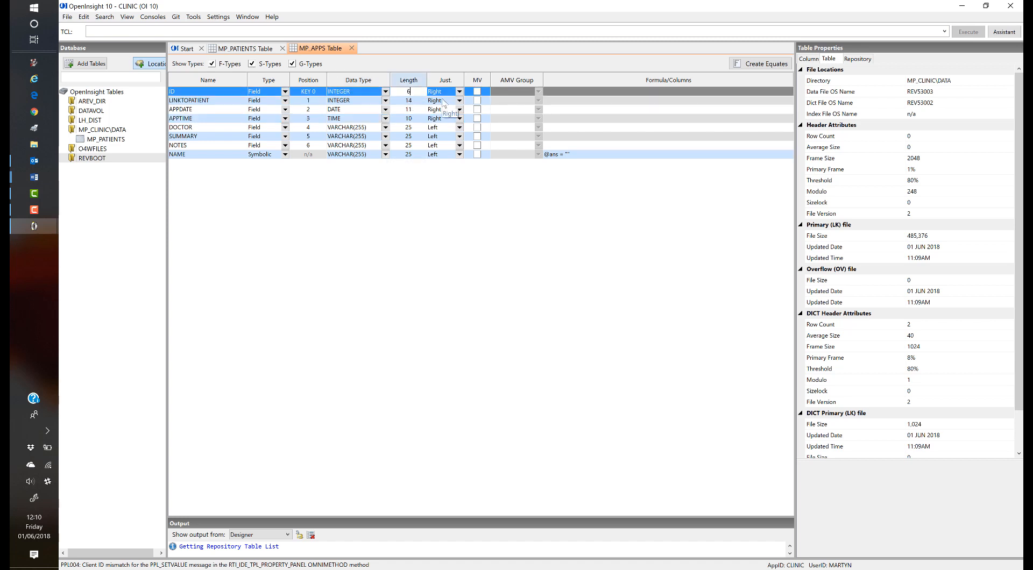
pyautogui.click(414, 102)
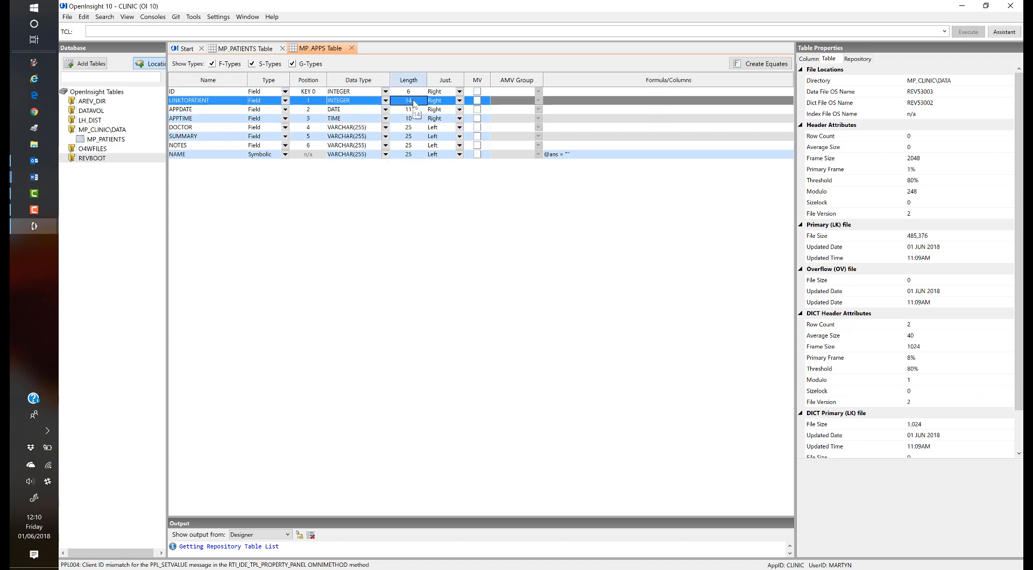
pyautogui.press('Down')
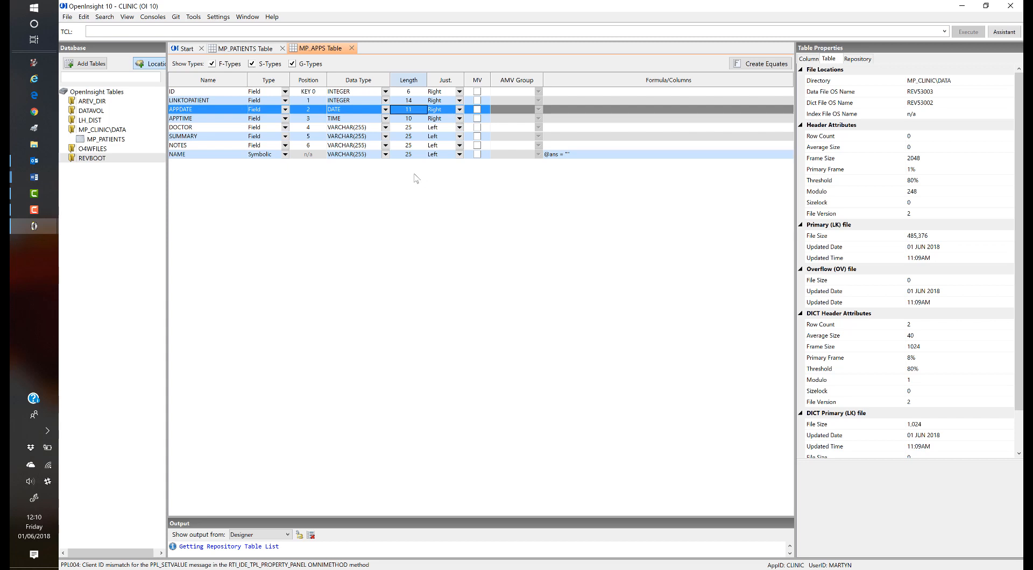
pyautogui.press('Down')
pyautogui.press('Down')
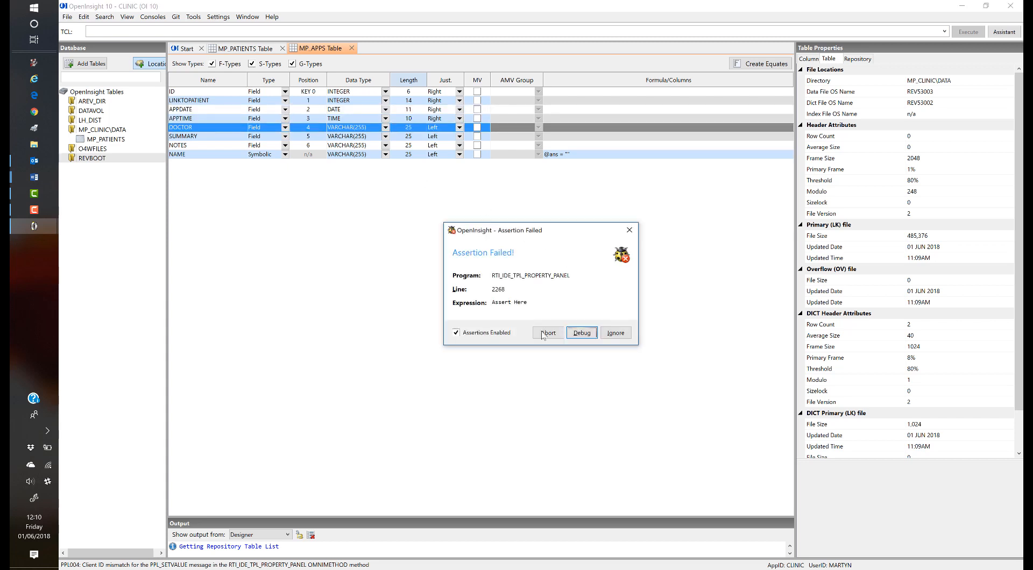
pyautogui.click(543, 334)
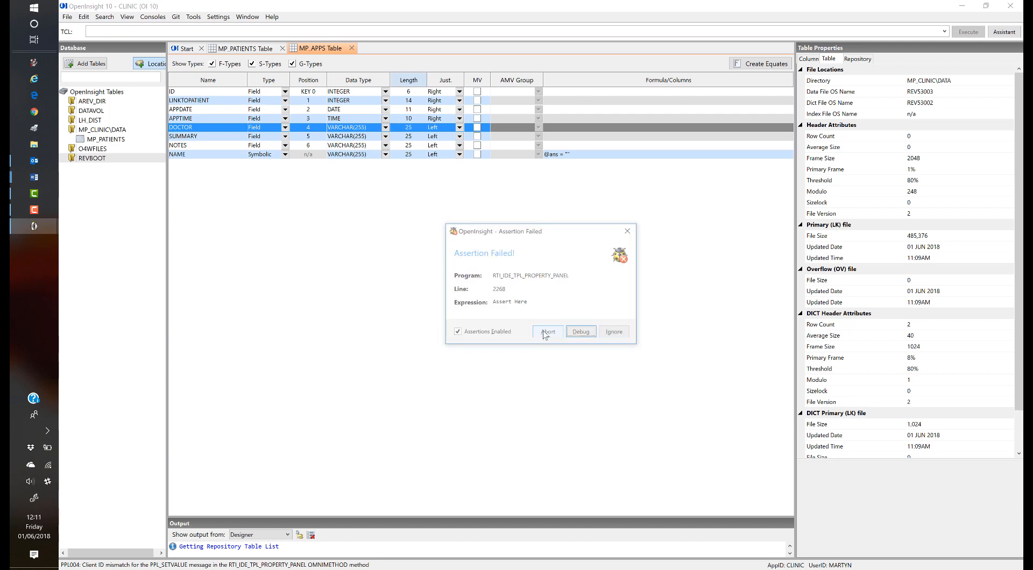
pyautogui.click(545, 333)
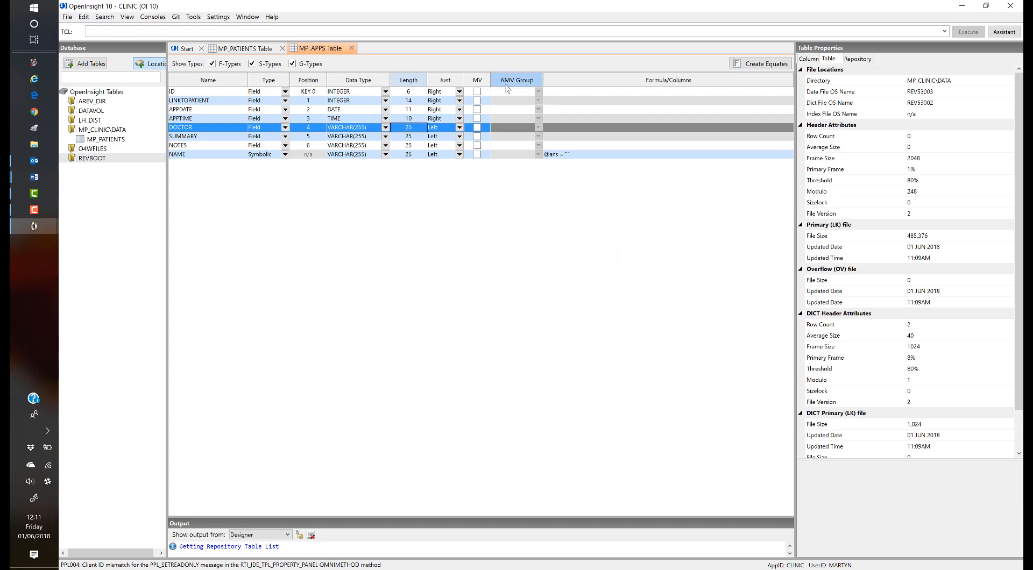
# Save the MP_PATIENTS table and return to the MP_APPS table
pyautogui.click(583, 155)
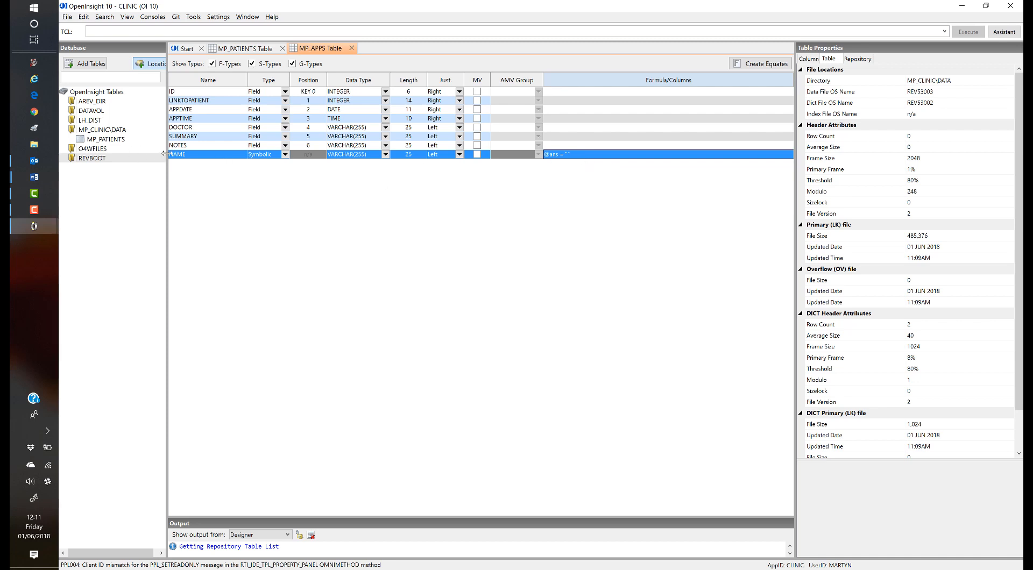
pyautogui.click(254, 48)
pyautogui.rightClick(254, 49)
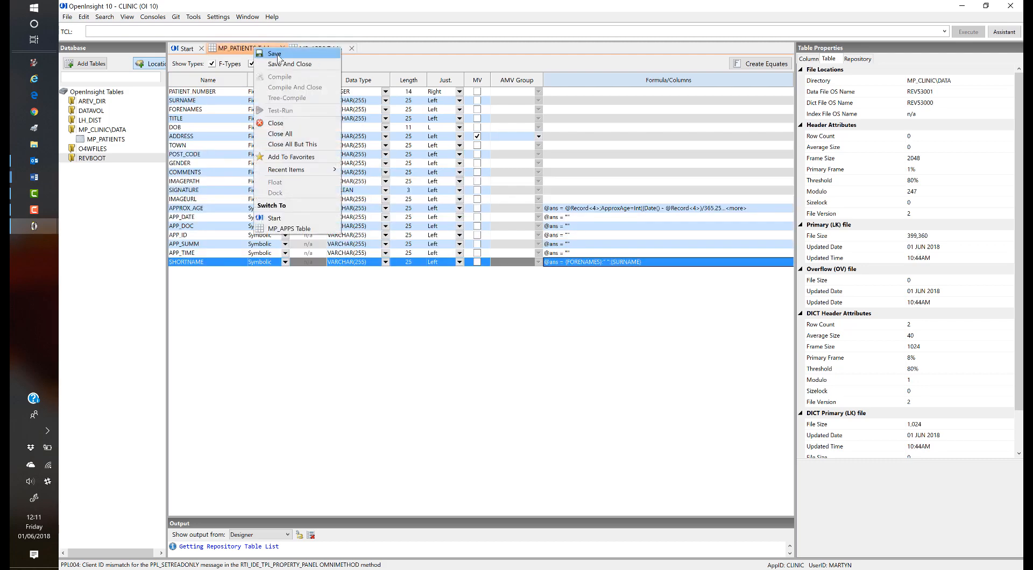
pyautogui.click(277, 54)
pyautogui.click(297, 49)
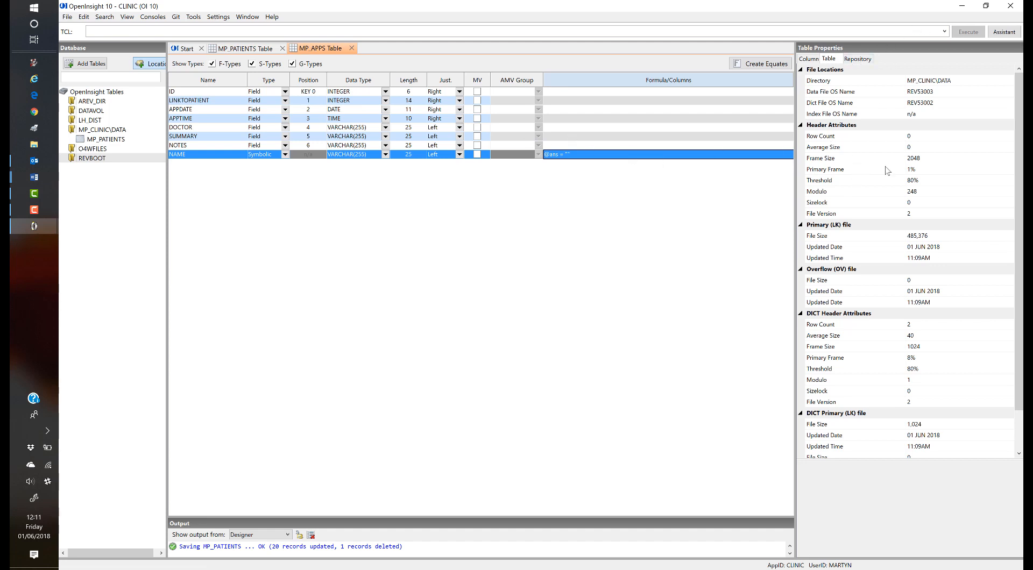
pyautogui.click(221, 154)
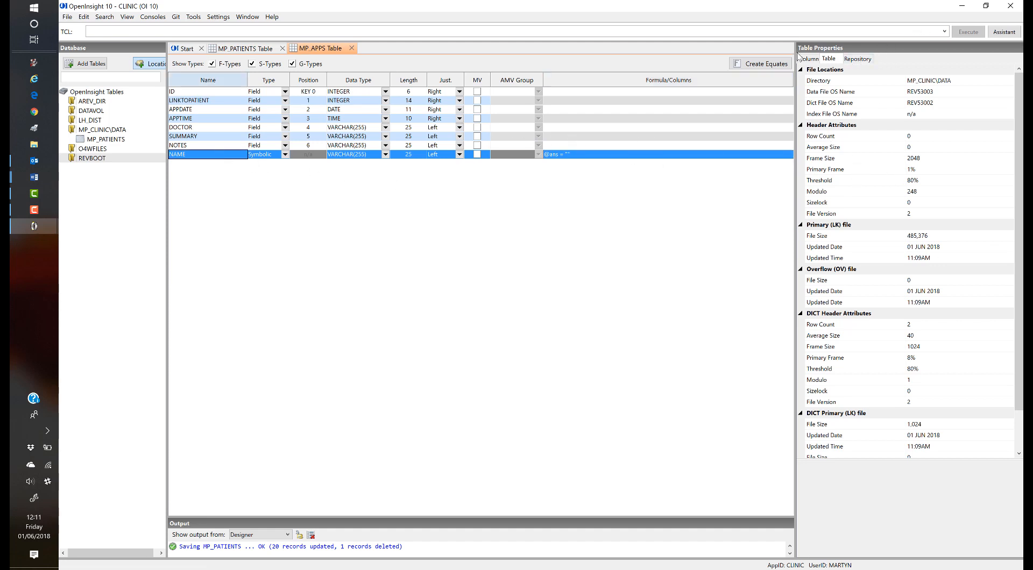
pyautogui.click(809, 59)
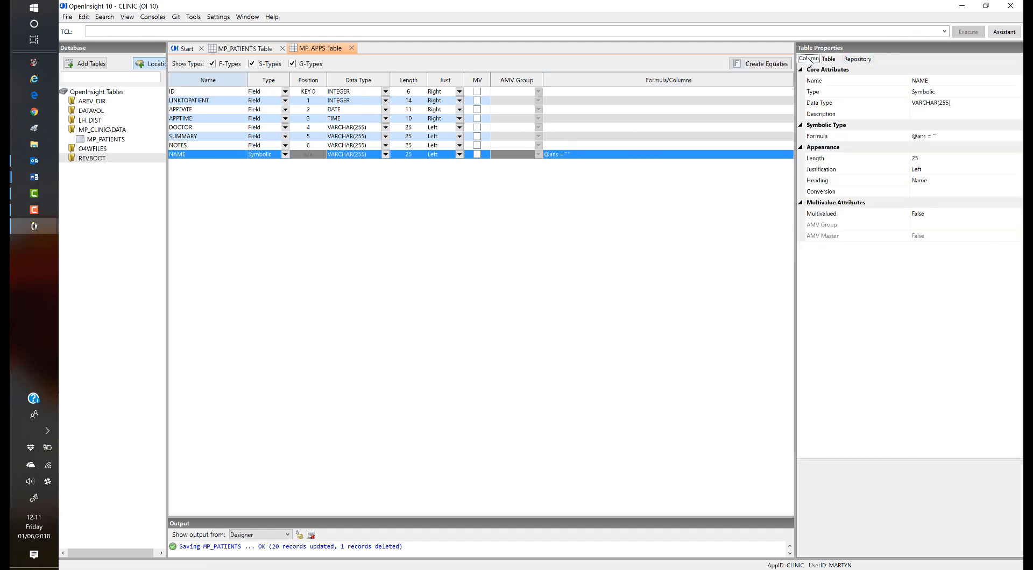
pyautogui.click(963, 137)
pyautogui.click(1017, 138)
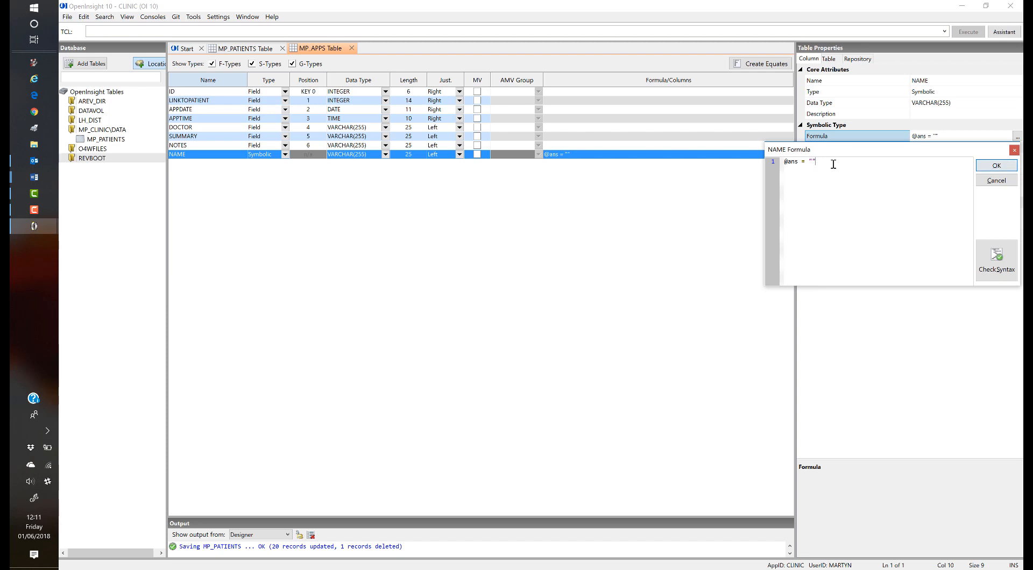
pyautogui.press('BackSpace')
pyautogui.press('BackSpace')
pyautogui.write('Xlate')
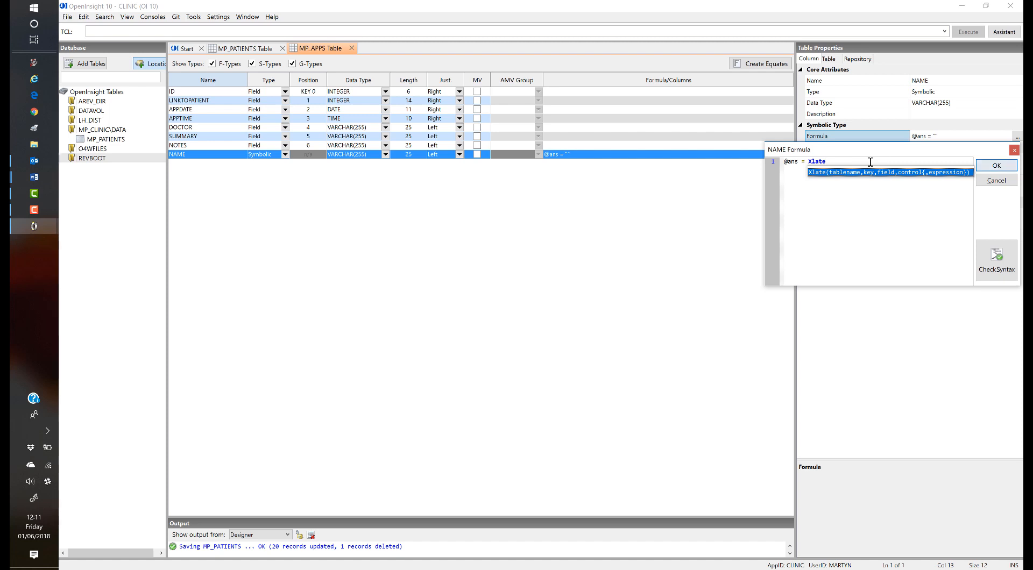
pyautogui.write('("MP')
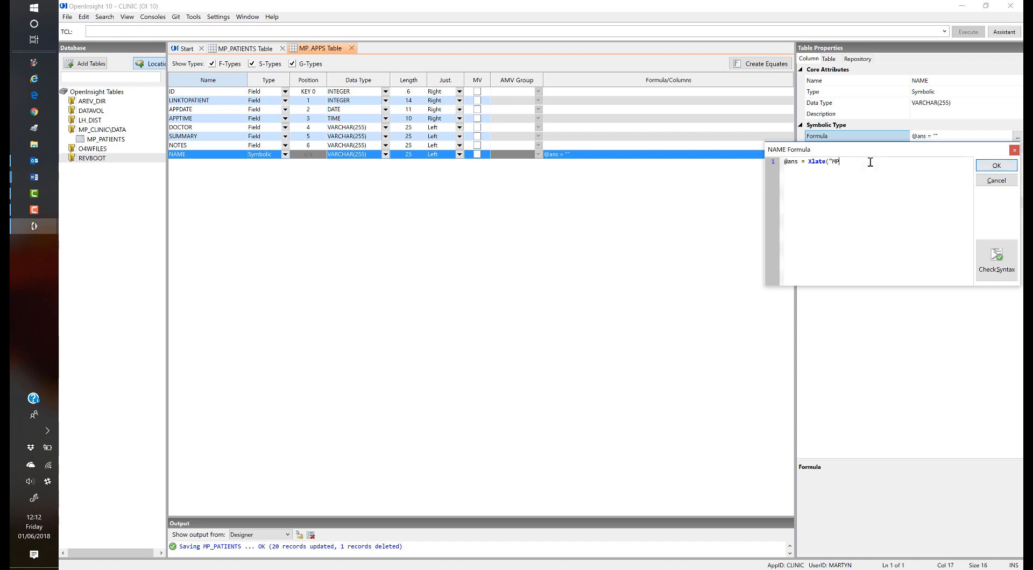
pyautogui.write('_PATIENTS"')
pyautogui.write(',{LINKTOPATIENT')
pyautogui.write('},"SHORTNAME",')
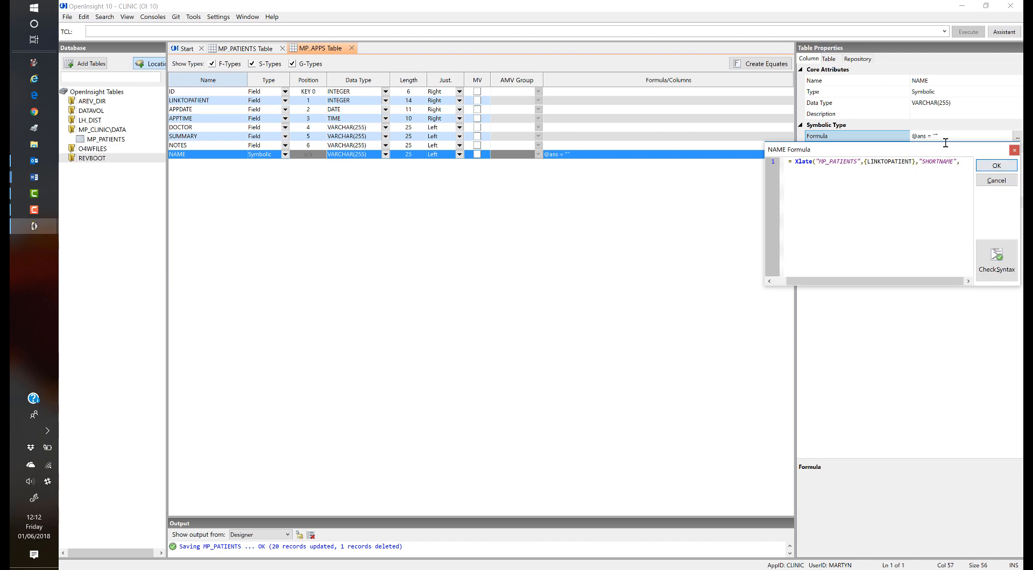
pyautogui.write(' "X"')
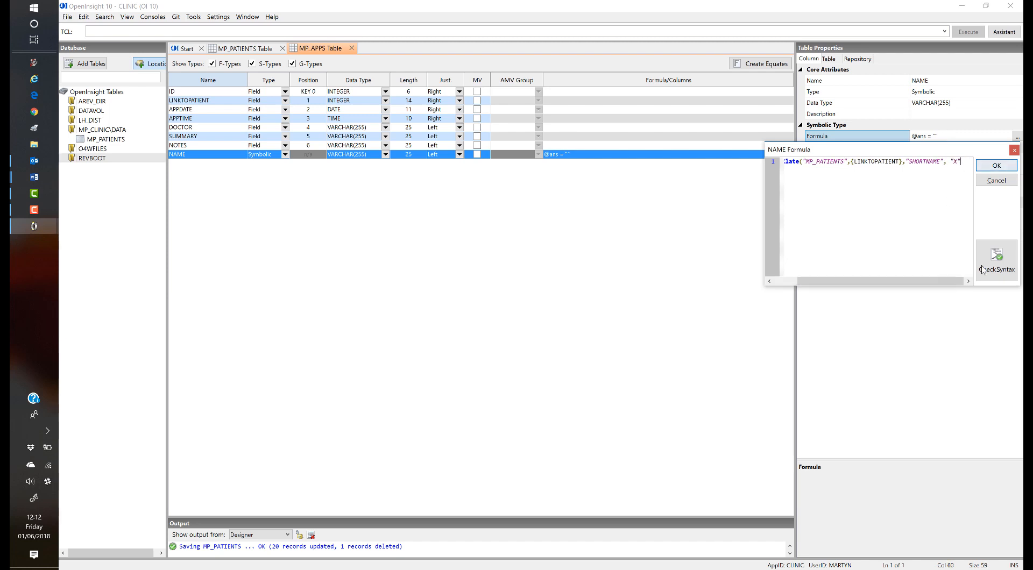
pyautogui.click(999, 264)
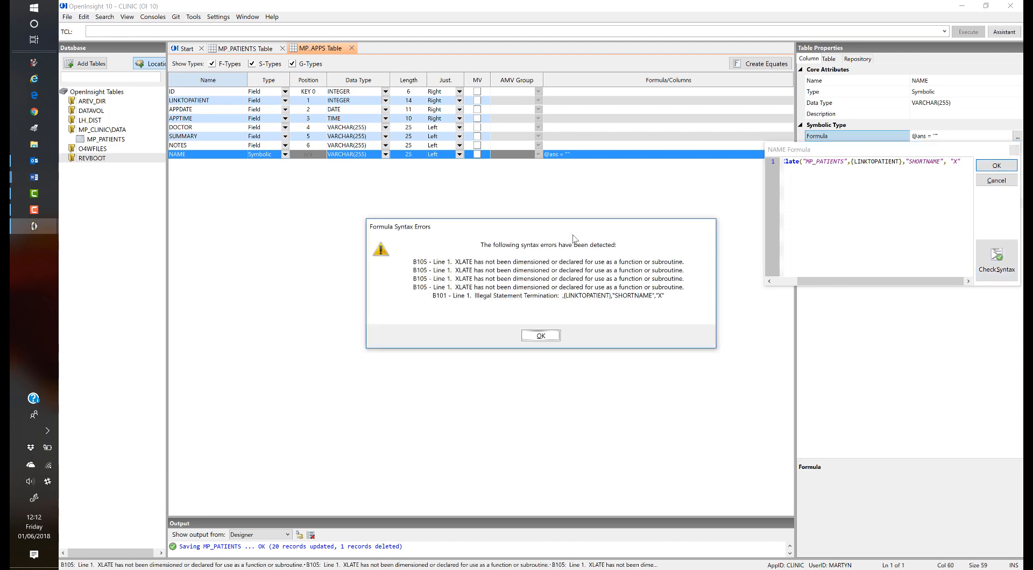
pyautogui.click(541, 336)
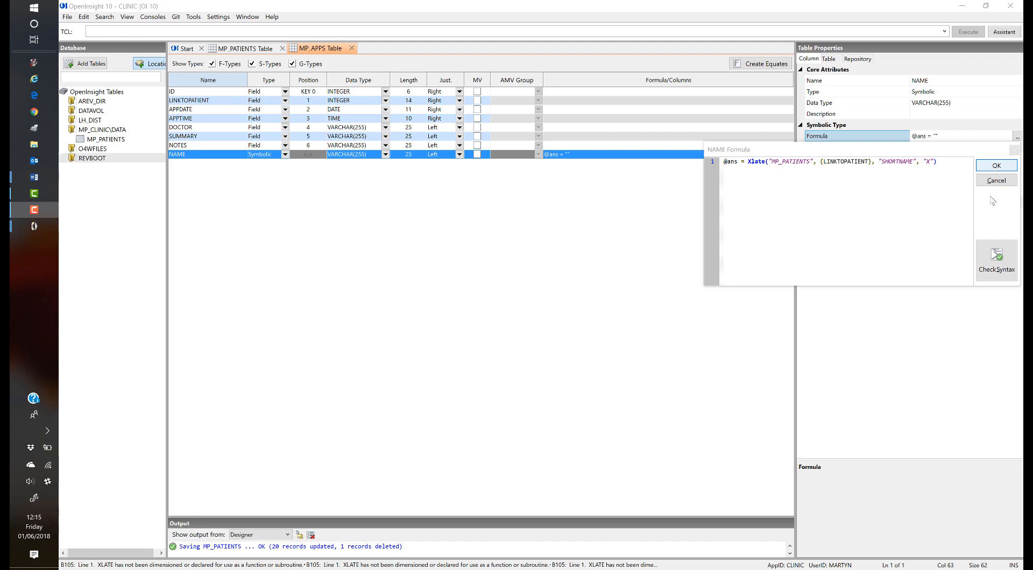
pyautogui.click(997, 261)
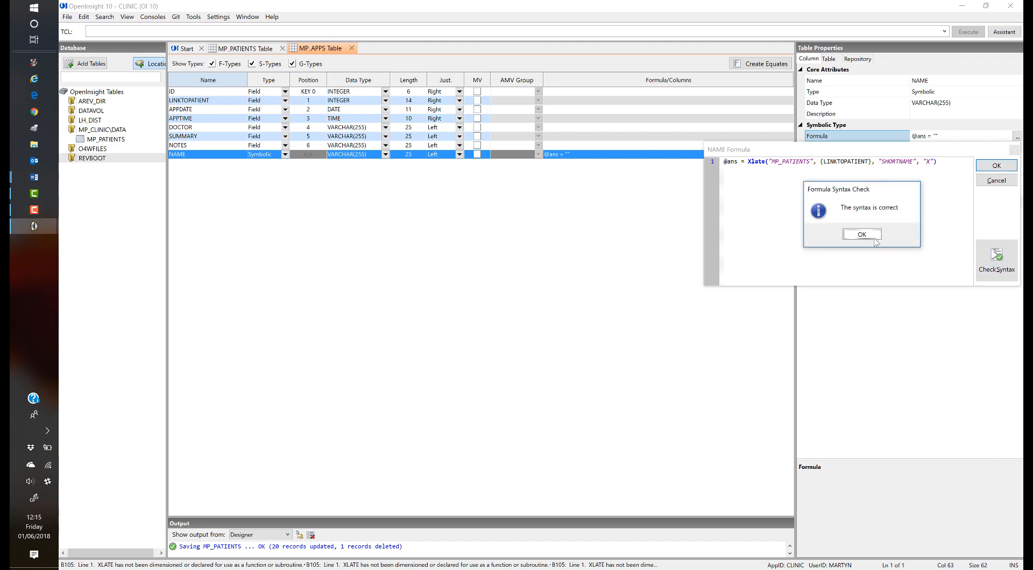
pyautogui.click(871, 236)
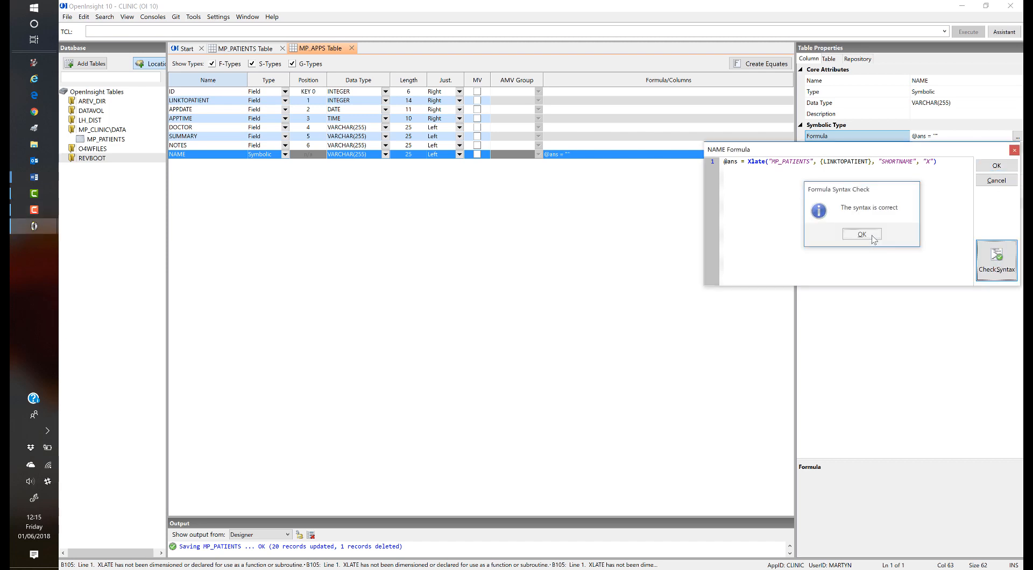
pyautogui.click(996, 166)
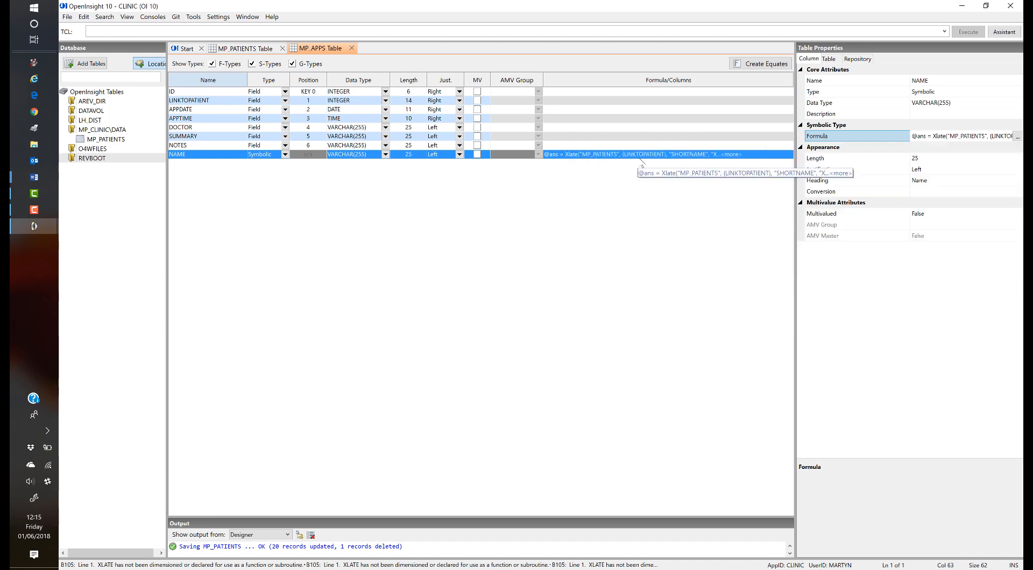
# Save the MP_PATIENTS and MP_APPS table definitions
pyautogui.click(255, 49)
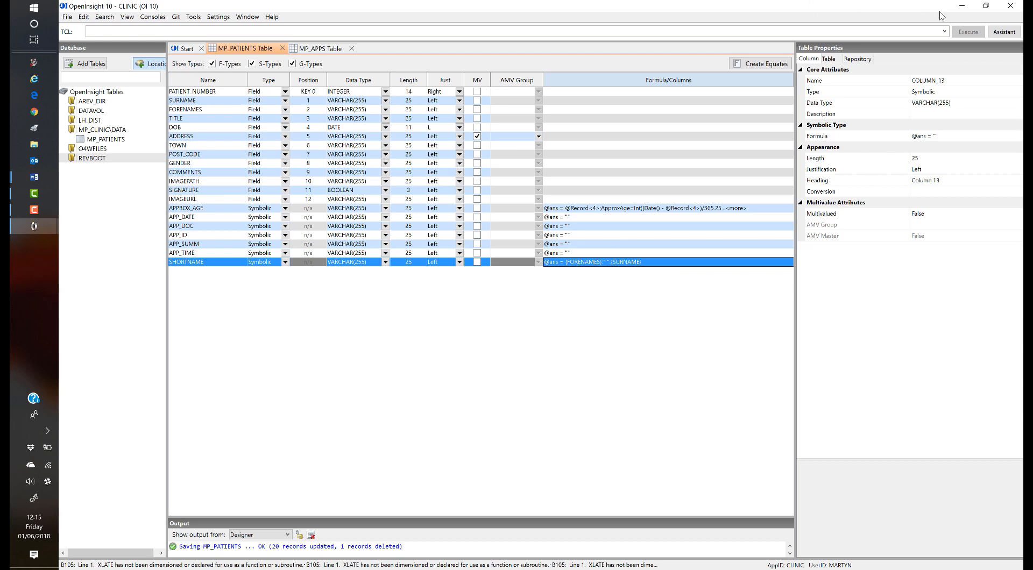
pyautogui.rightClick(243, 49)
pyautogui.click(263, 56)
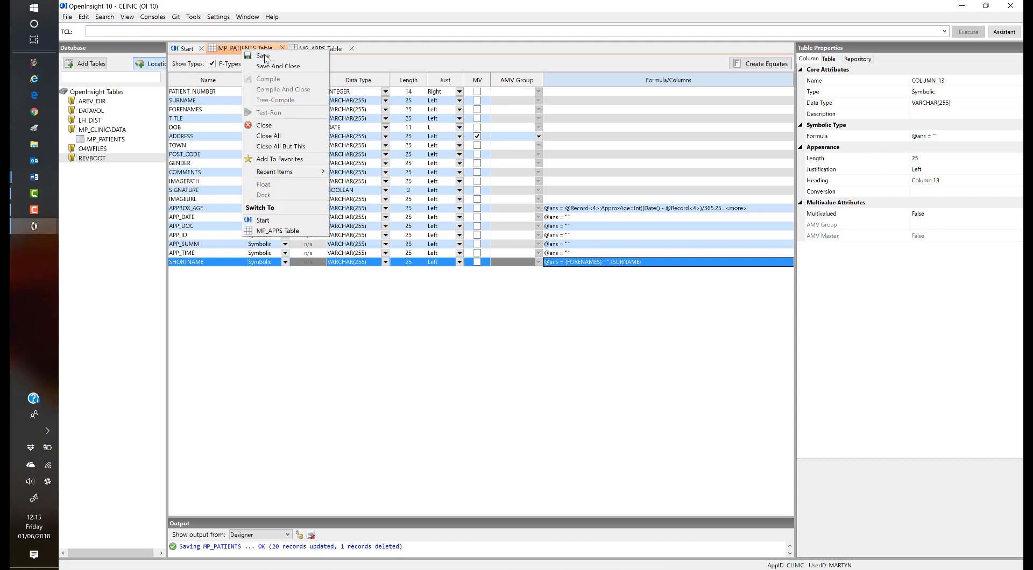
pyautogui.rightClick(314, 50)
pyautogui.click(329, 52)
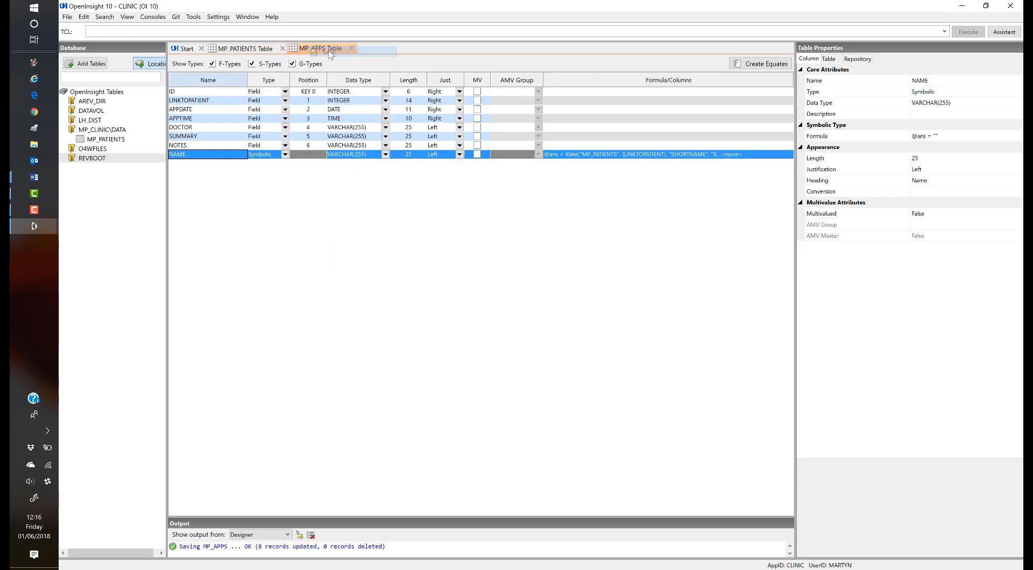
pyautogui.click(68, 17)
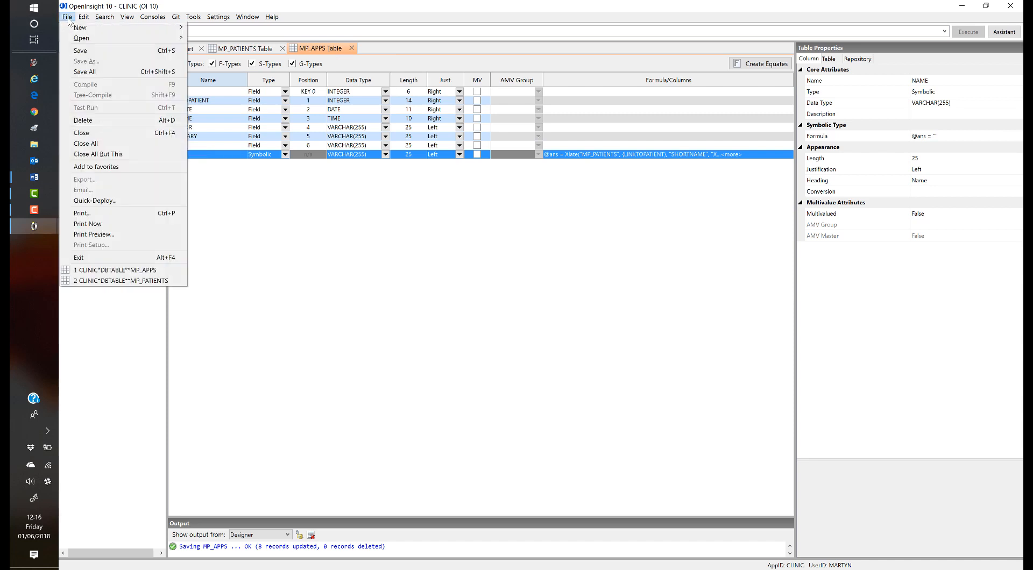
pyautogui.click(84, 72)
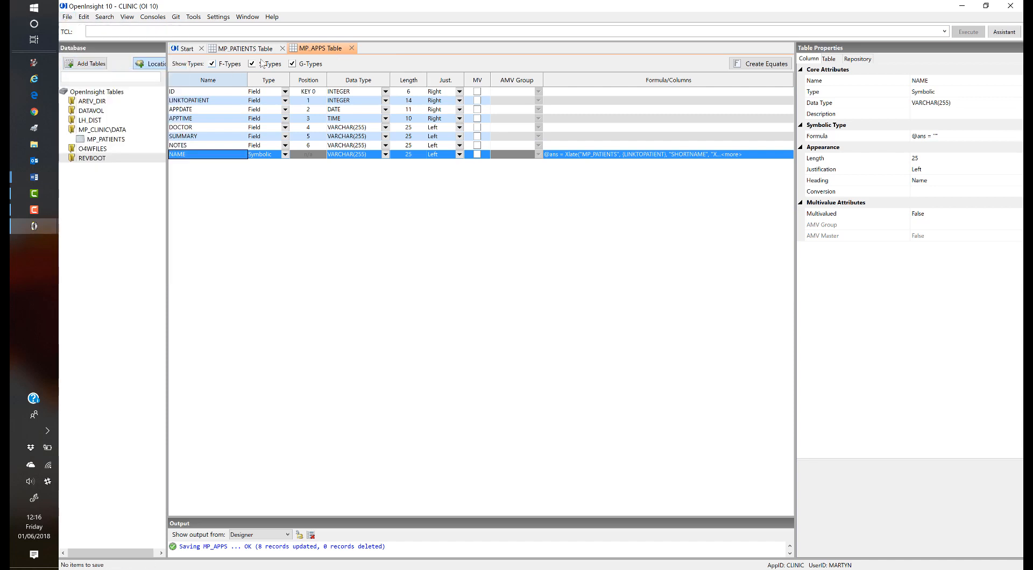
# Save and close the MP_APPS and MP_PATIENTS tables
pyautogui.rightClick(309, 52)
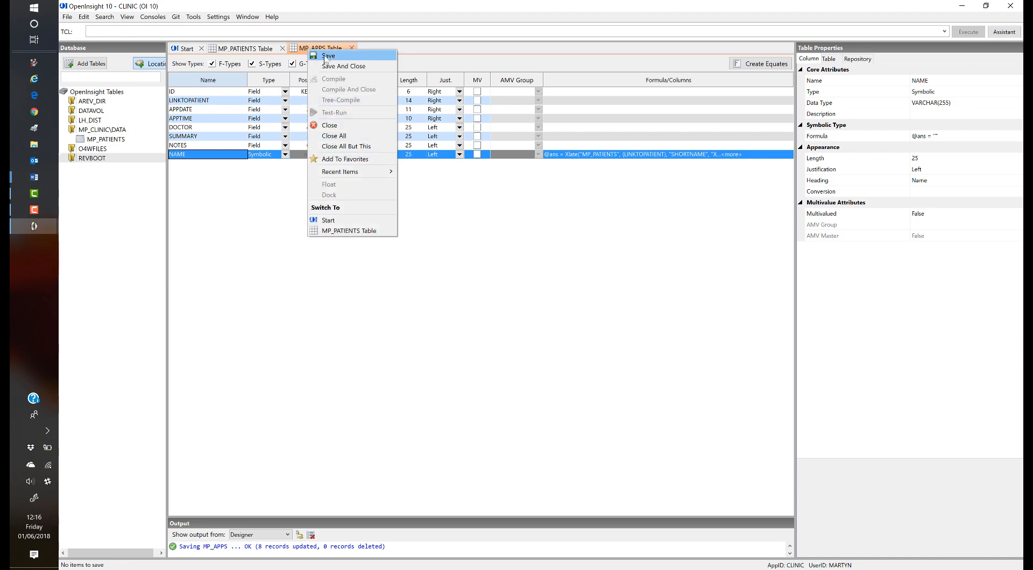
pyautogui.click(323, 66)
pyautogui.rightClick(249, 51)
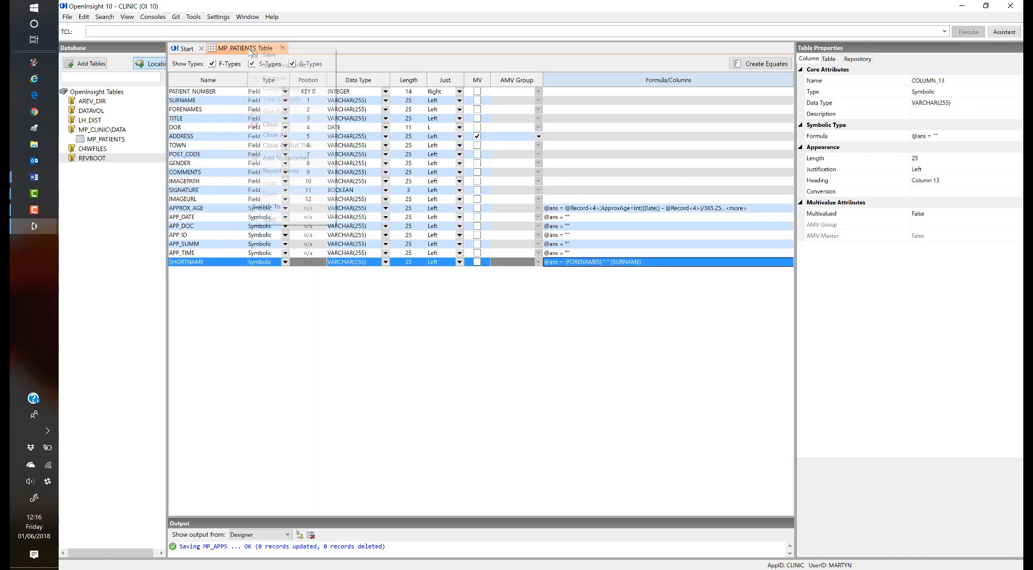
pyautogui.click(278, 65)
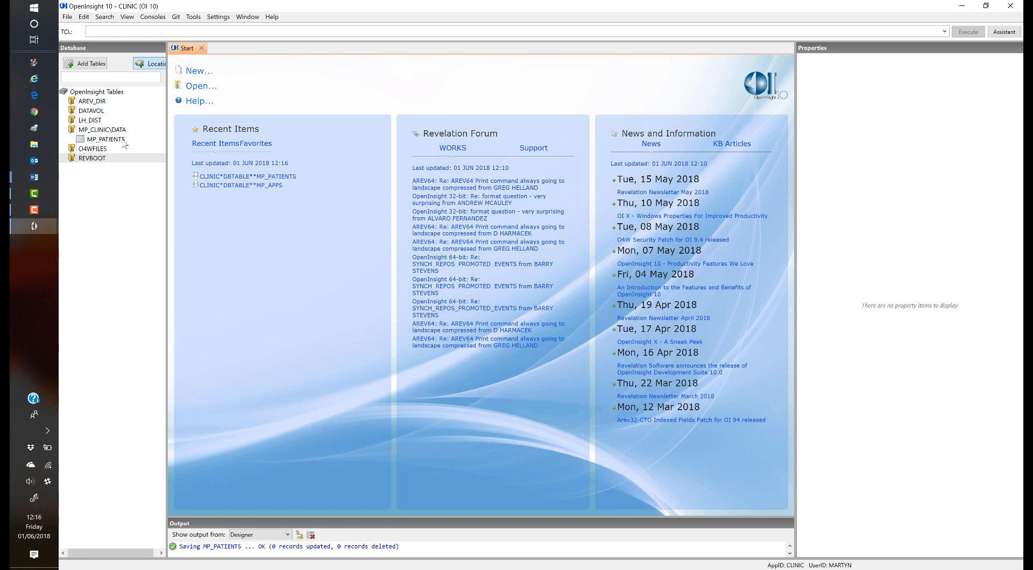
# Widen the database pane and define the current database, confirming the operation
pyautogui.moveTo(166, 184); pyautogui.dragTo(341, 185)
pyautogui.click(290, 65)
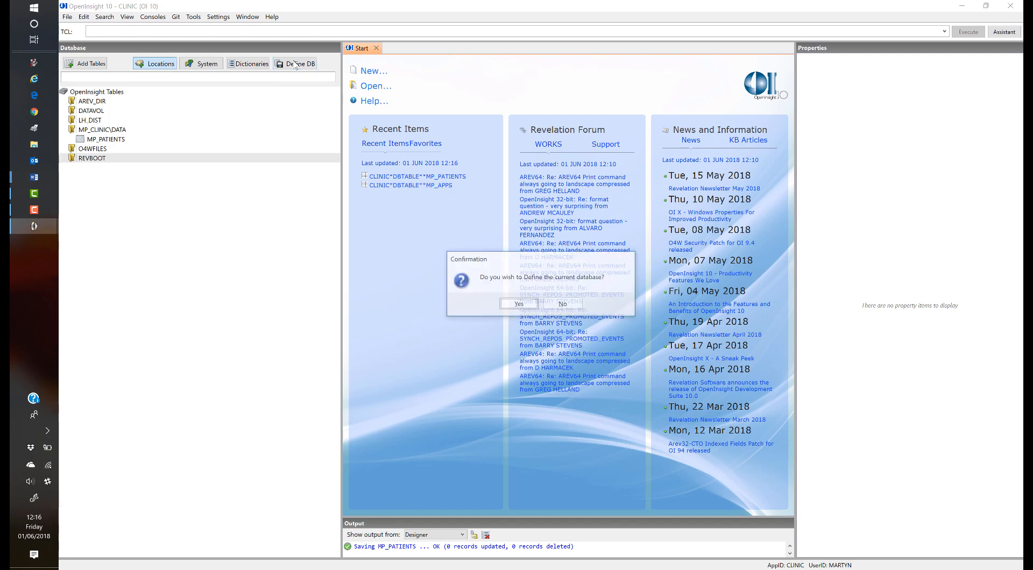
pyautogui.click(517, 305)
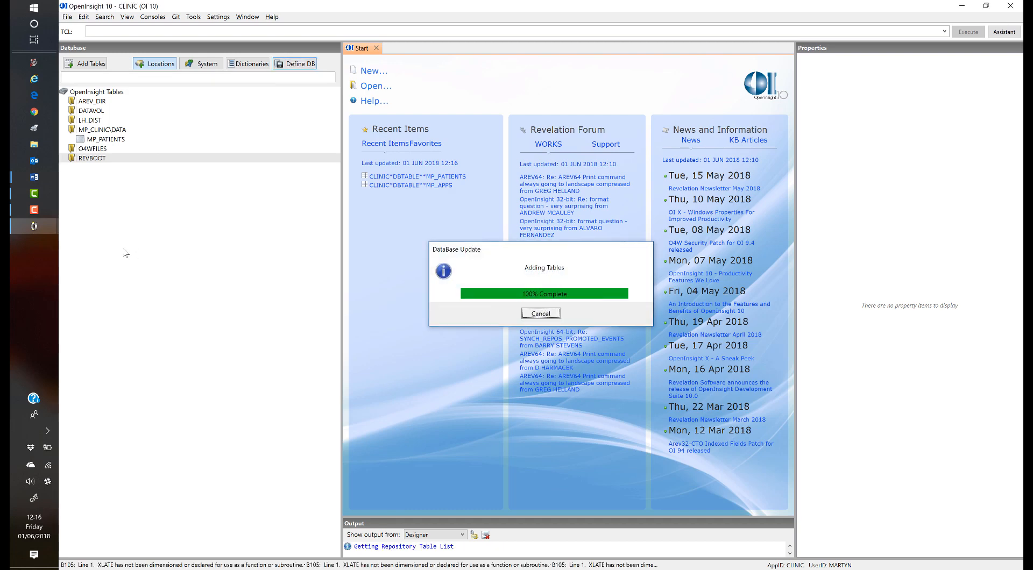
# Hide the Database tool panel and show it again so its table list refreshes
pyautogui.click(127, 17)
pyautogui.moveTo(141, 44)
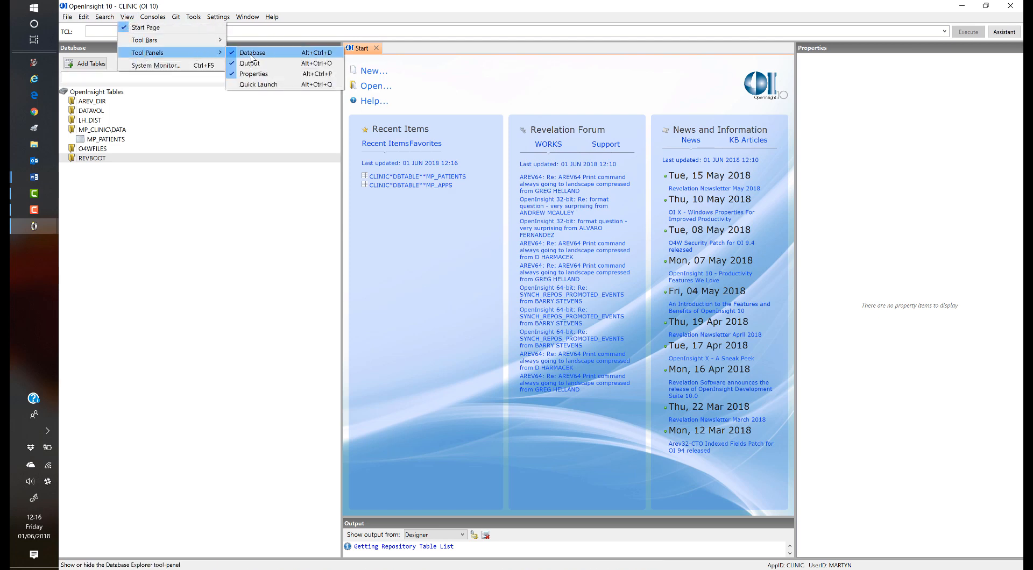
pyautogui.click(252, 53)
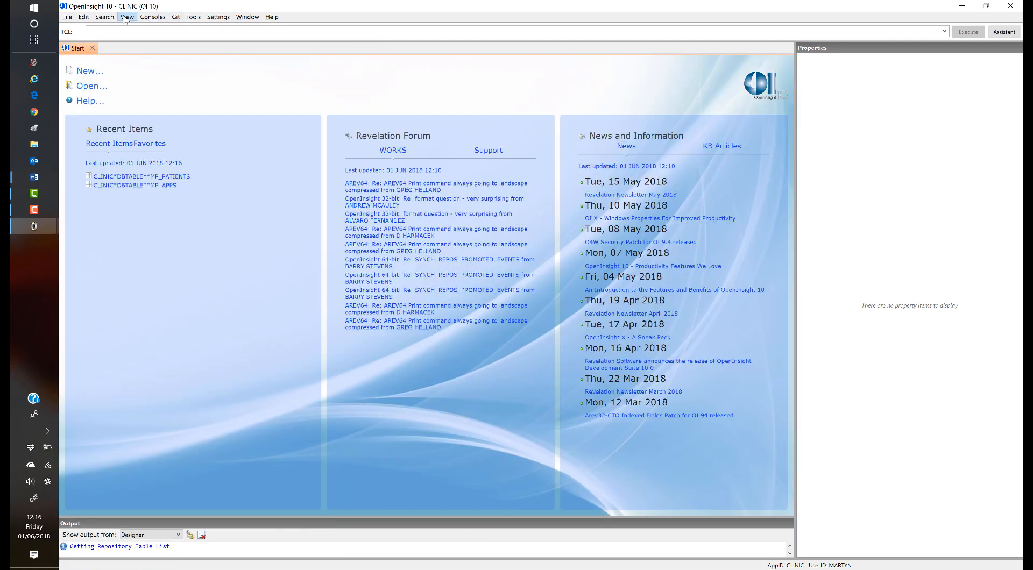
pyautogui.click(127, 18)
pyautogui.moveTo(172, 53)
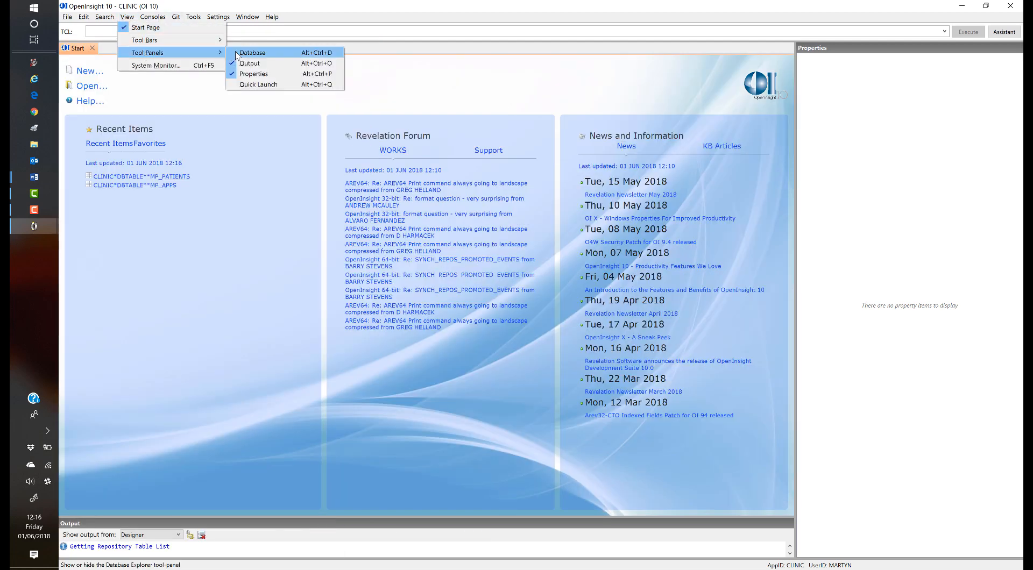
pyautogui.click(237, 53)
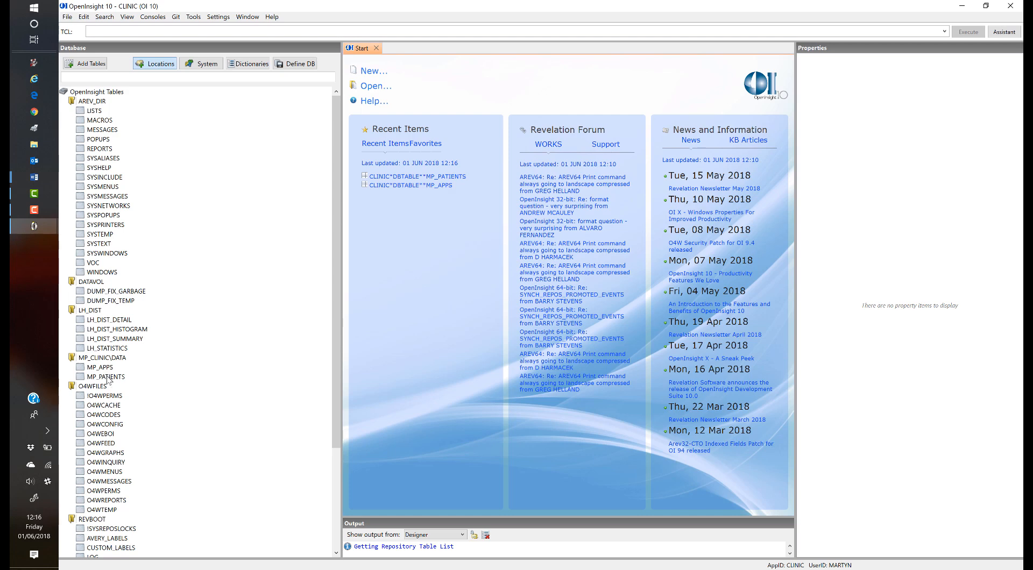
# Close this OpenInsight session, launch Clinic 10 Dev from the desktop and bring up its MP_PATIENTS table
pyautogui.click(1011, 7)
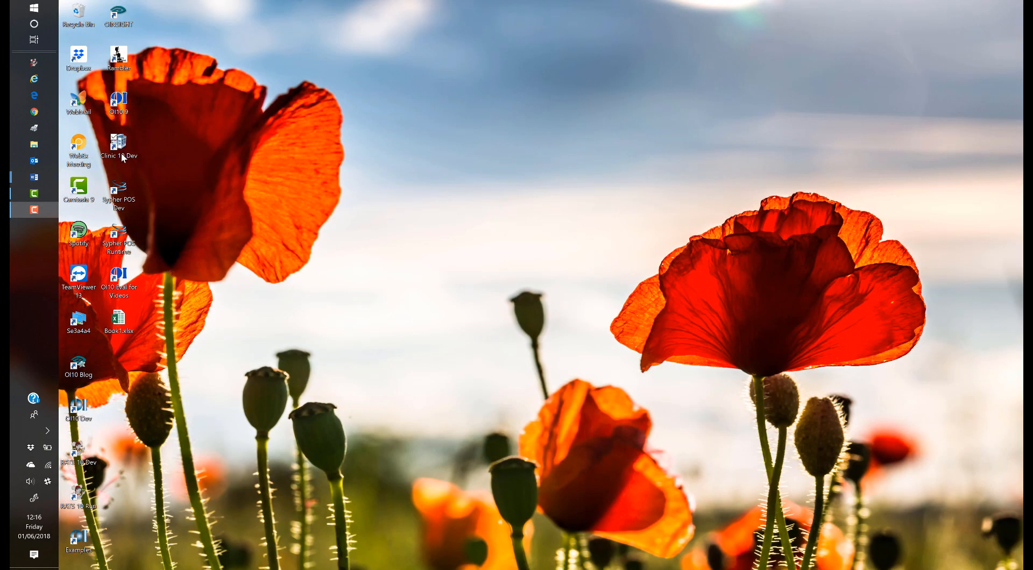
pyautogui.doubleClick(122, 153)
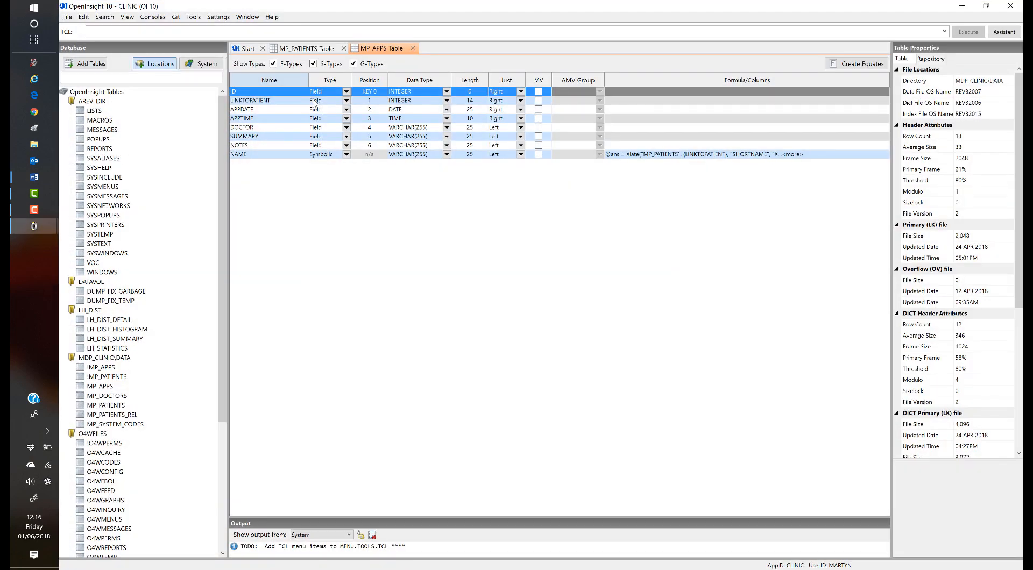
pyautogui.click(305, 49)
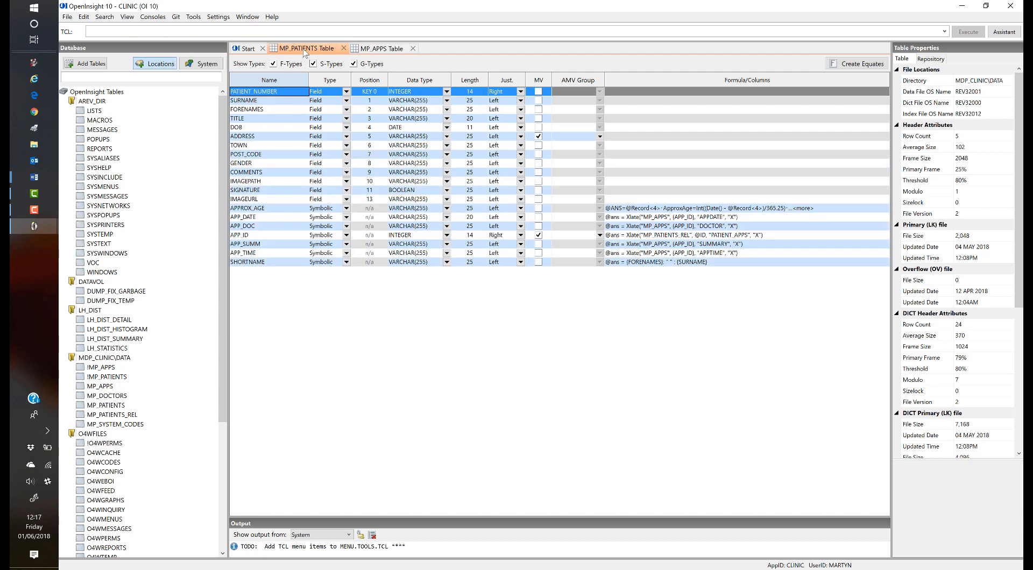
# Examine the full formula of the APPROX_AGE symbolic column in MP_PATIENTS, then close the formula editor
pyautogui.click(646, 211)
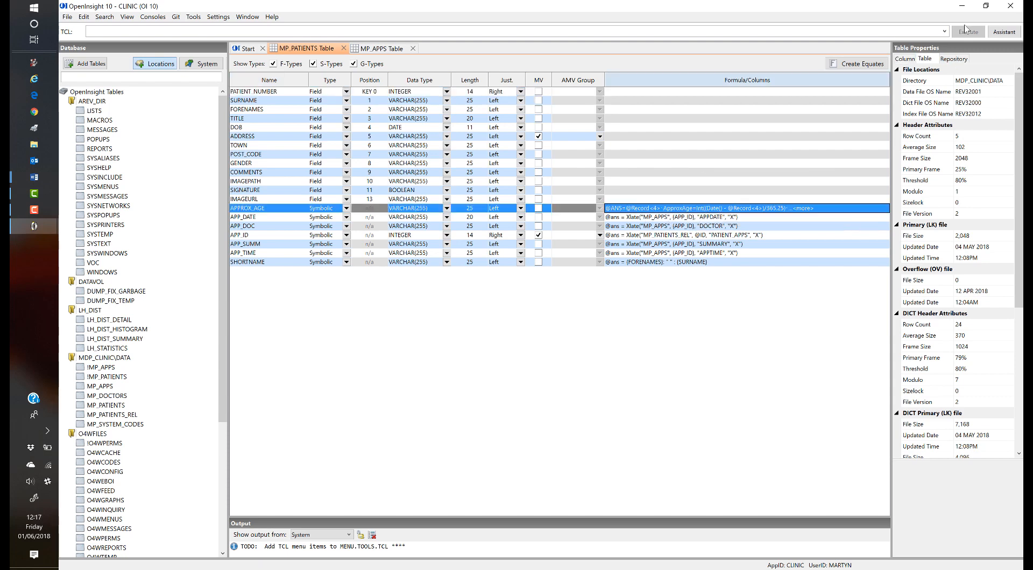
pyautogui.click(905, 60)
pyautogui.click(1000, 137)
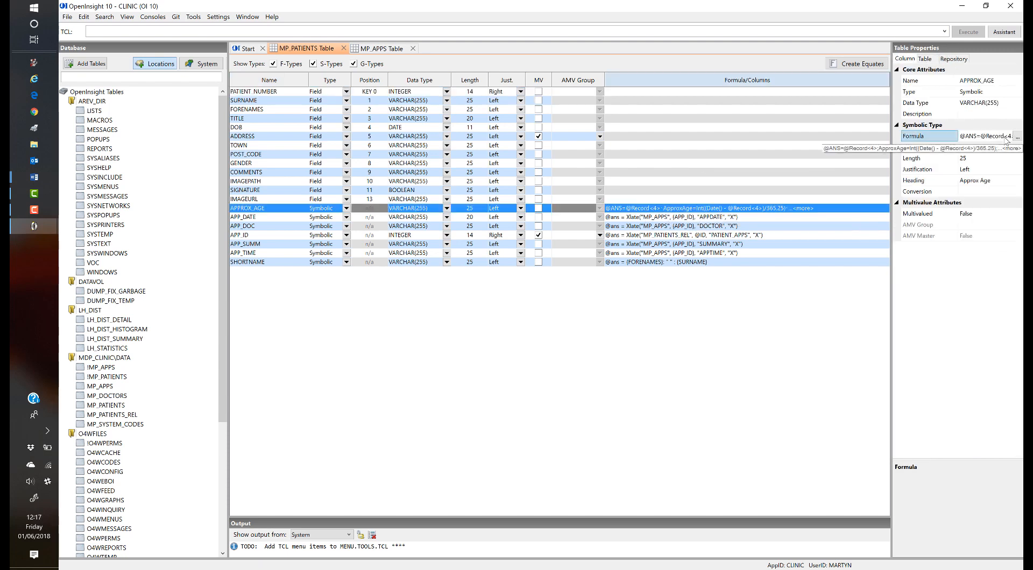
pyautogui.click(1018, 138)
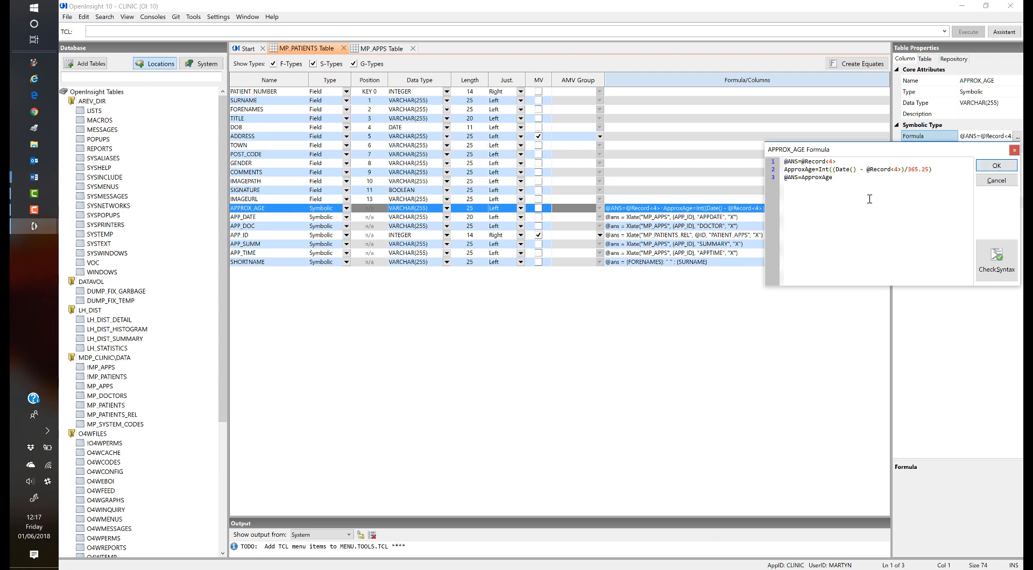
pyautogui.click(997, 166)
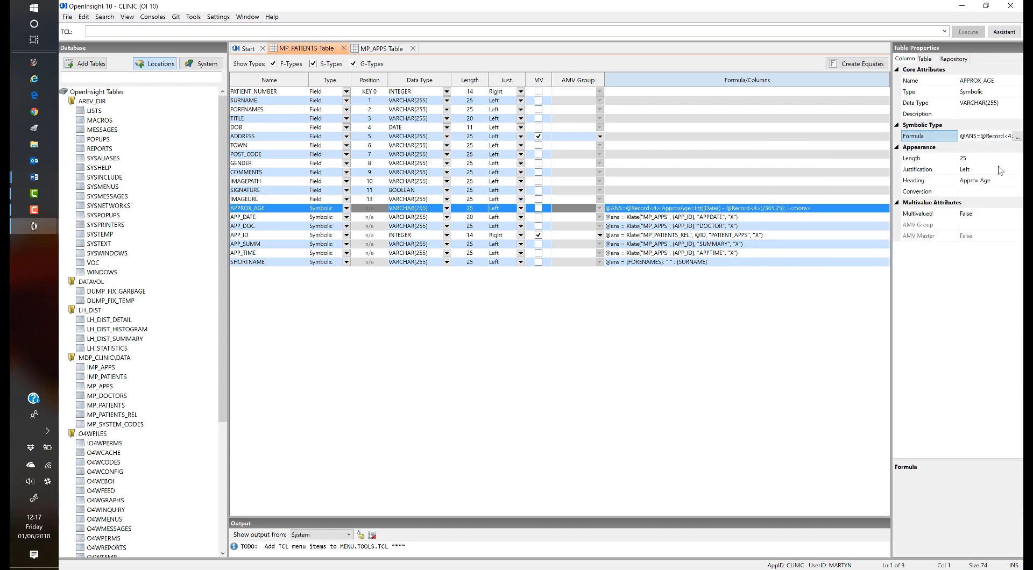
# Review the NAME column's formula in MP_APPS, widening the formula editor to read the whole line before closing it
pyautogui.click(383, 49)
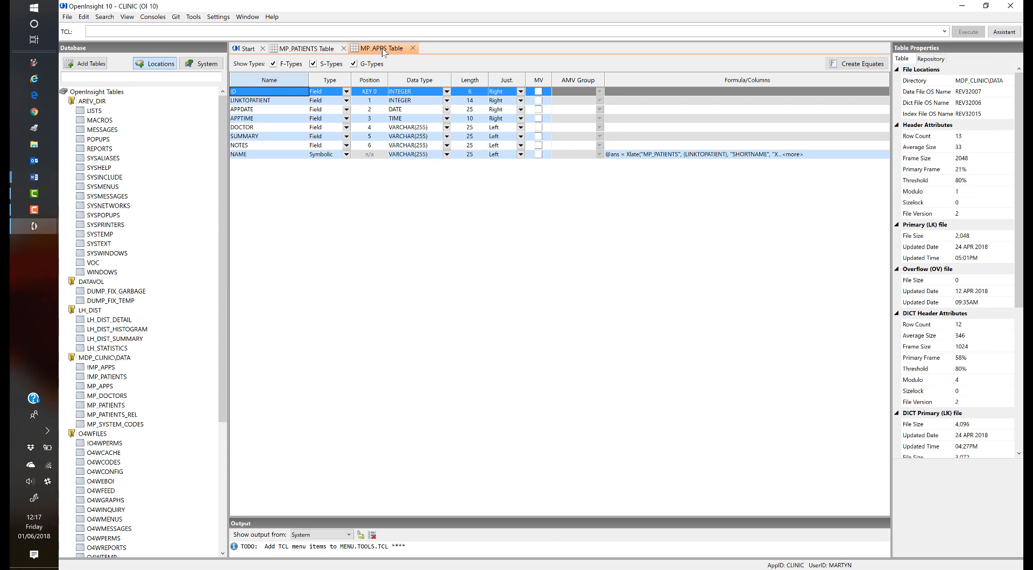
pyautogui.click(691, 157)
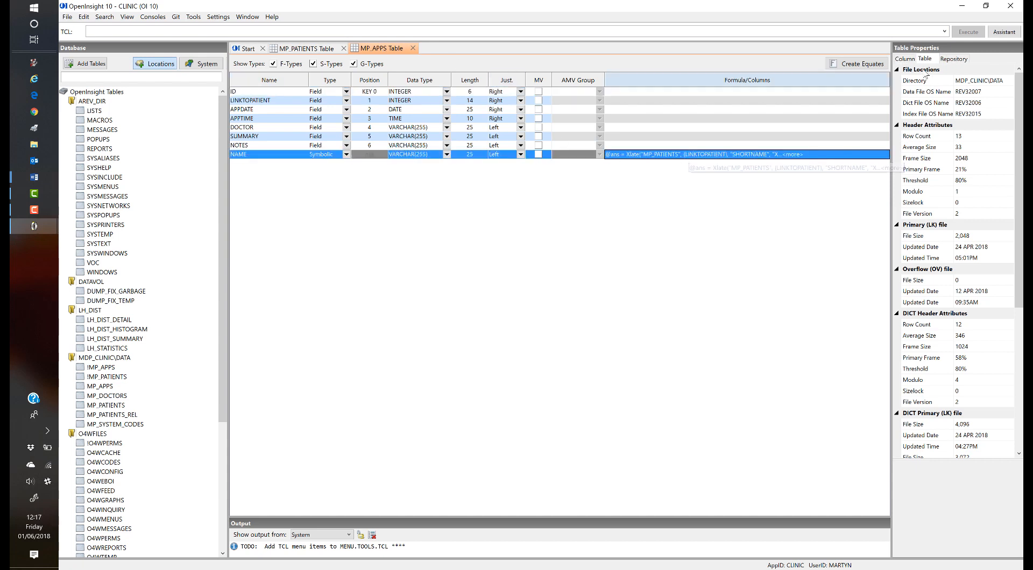
pyautogui.click(911, 60)
pyautogui.click(1017, 139)
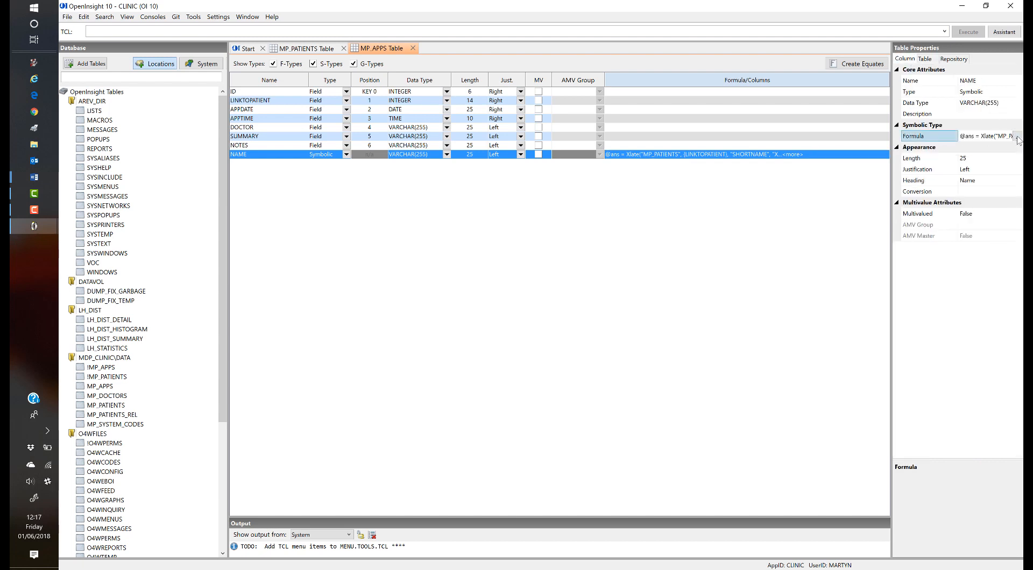
pyautogui.click(1017, 139)
pyautogui.moveTo(939, 156); pyautogui.dragTo(938, 184)
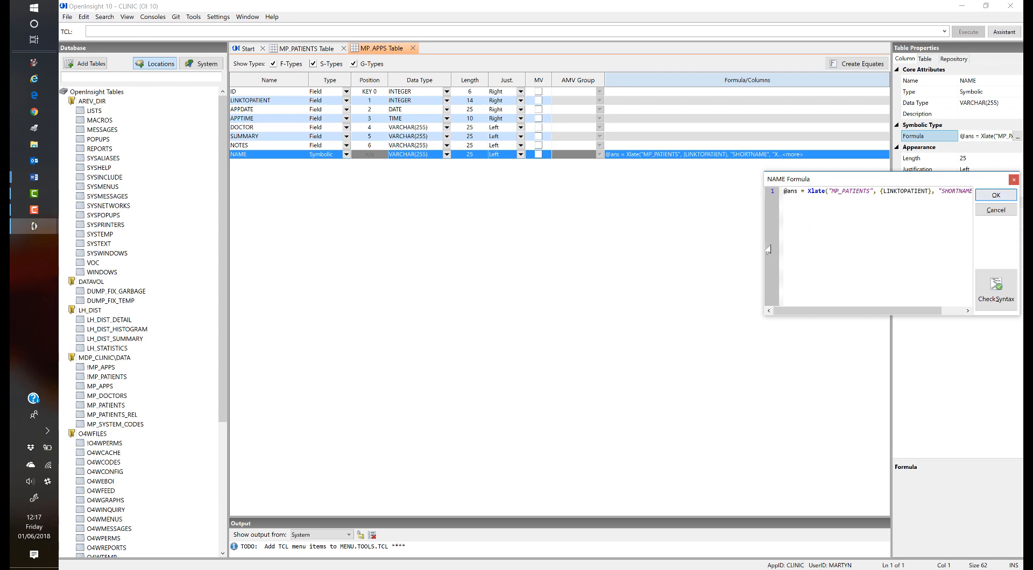
pyautogui.moveTo(711, 247); pyautogui.dragTo(695, 246)
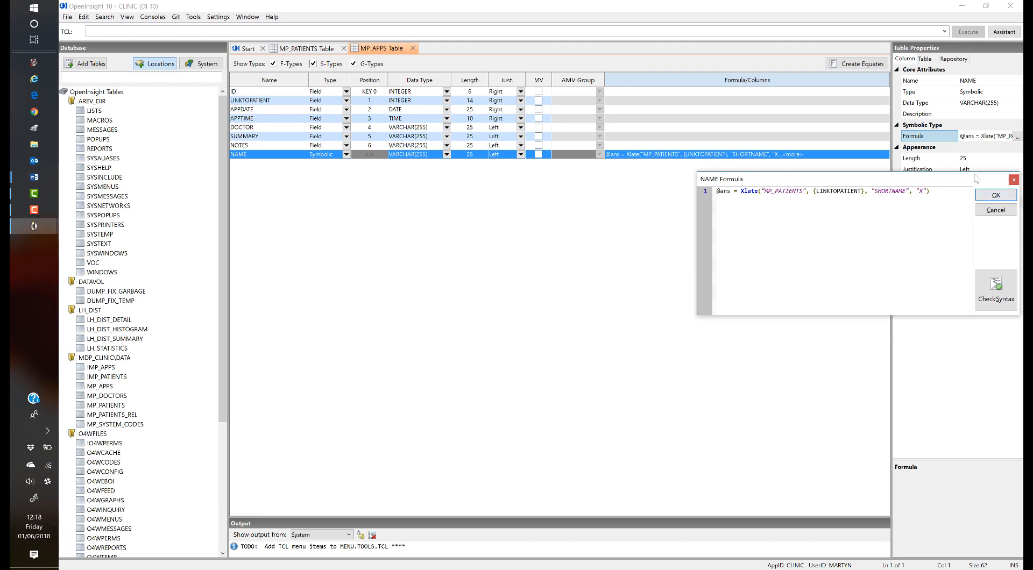
pyautogui.click(996, 195)
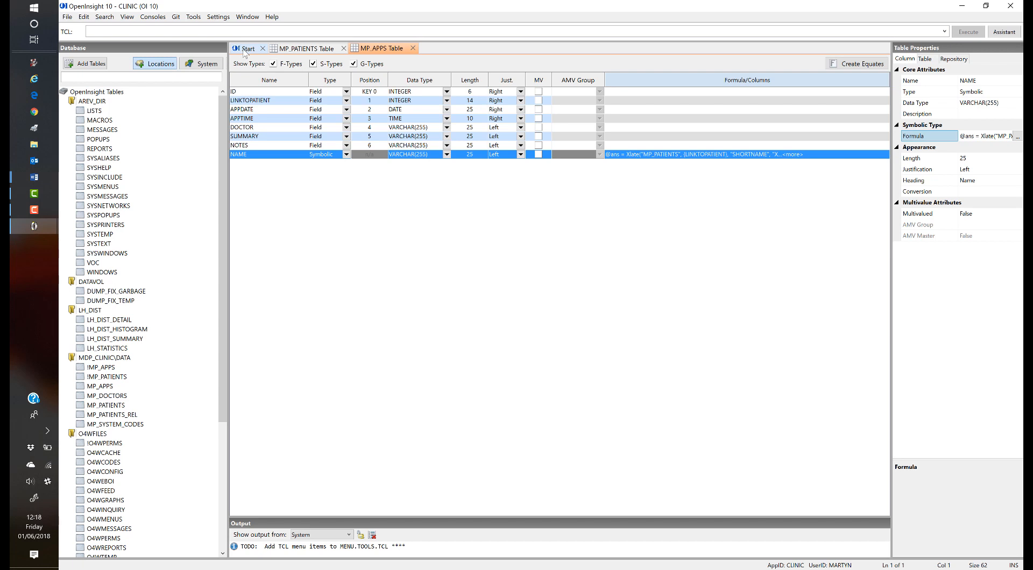
# Open the MP_DOCTORS and MP_PATIENTS_REL tables in the Table Designer to examine their columns
pyautogui.rightClick(115, 397)
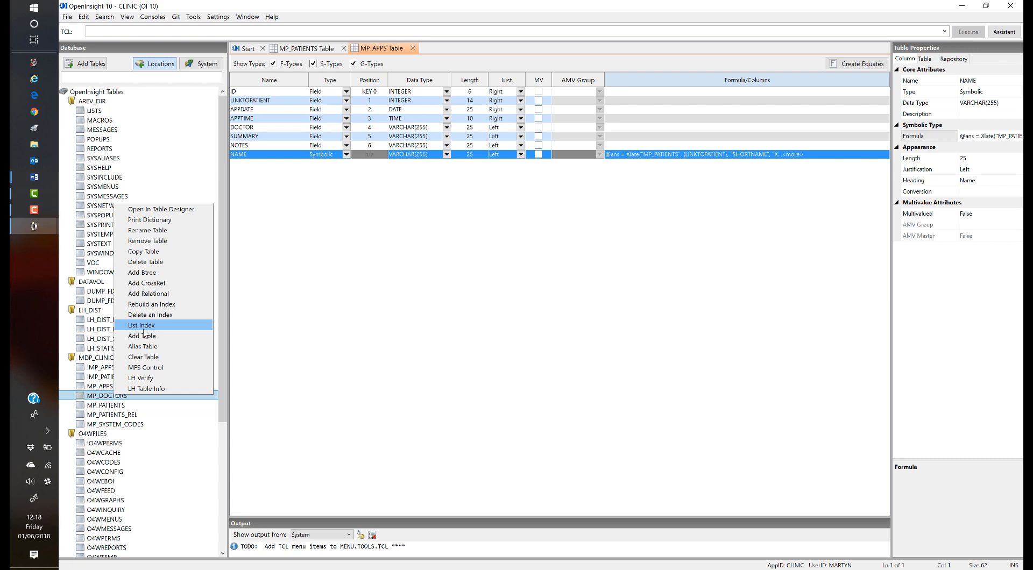
pyautogui.click(174, 211)
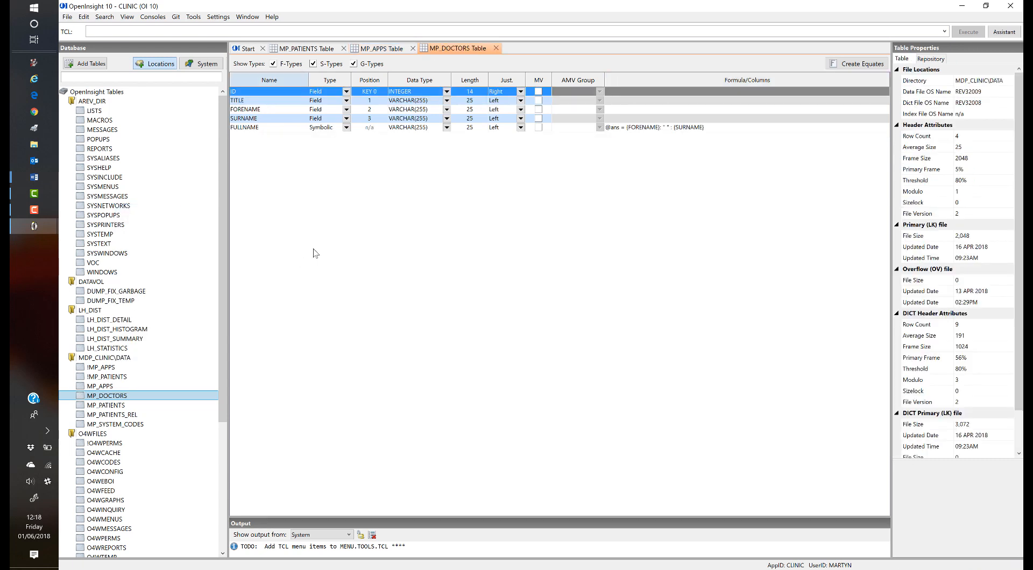
pyautogui.click(116, 416)
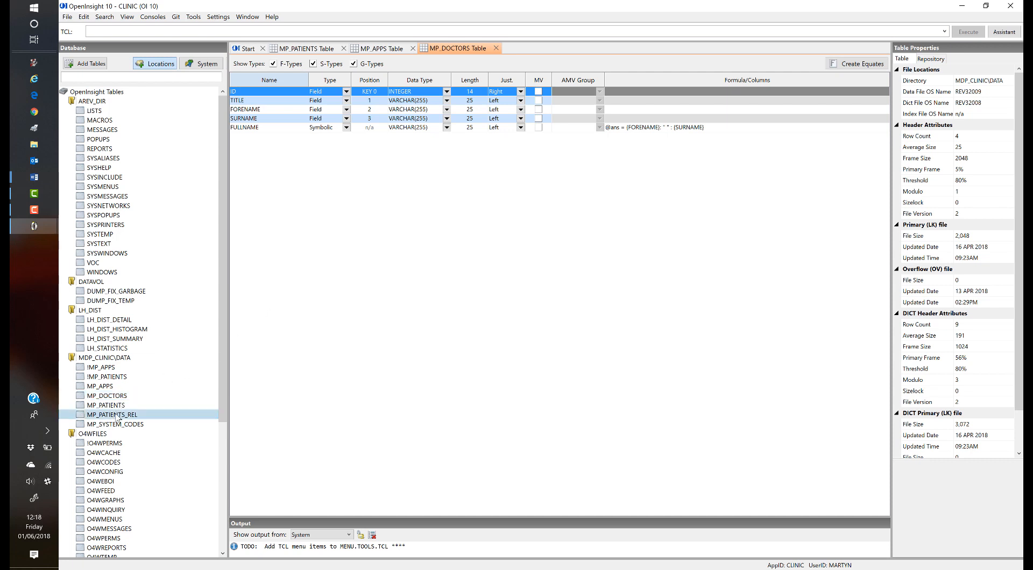
pyautogui.rightClick(116, 415)
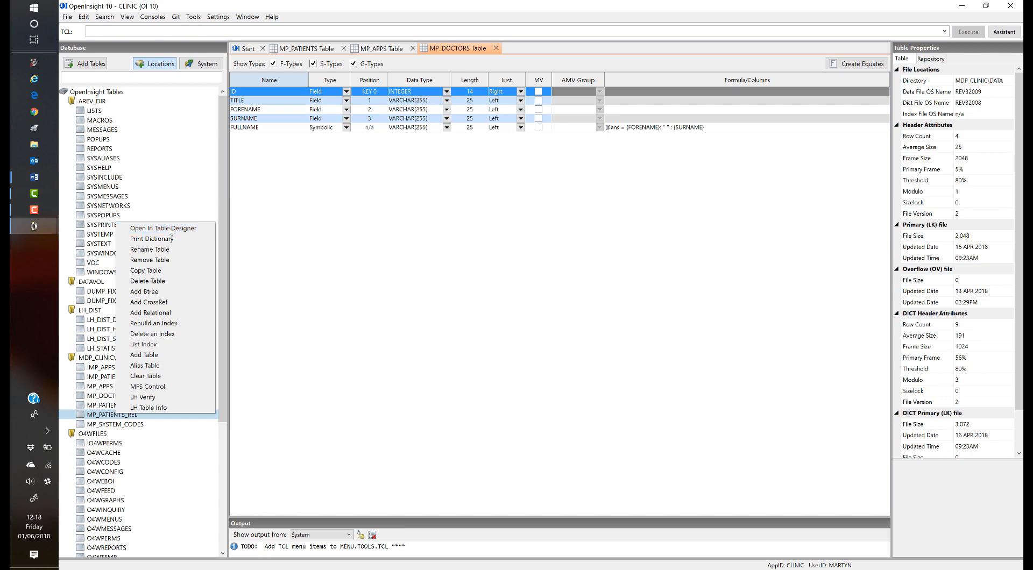
pyautogui.click(137, 227)
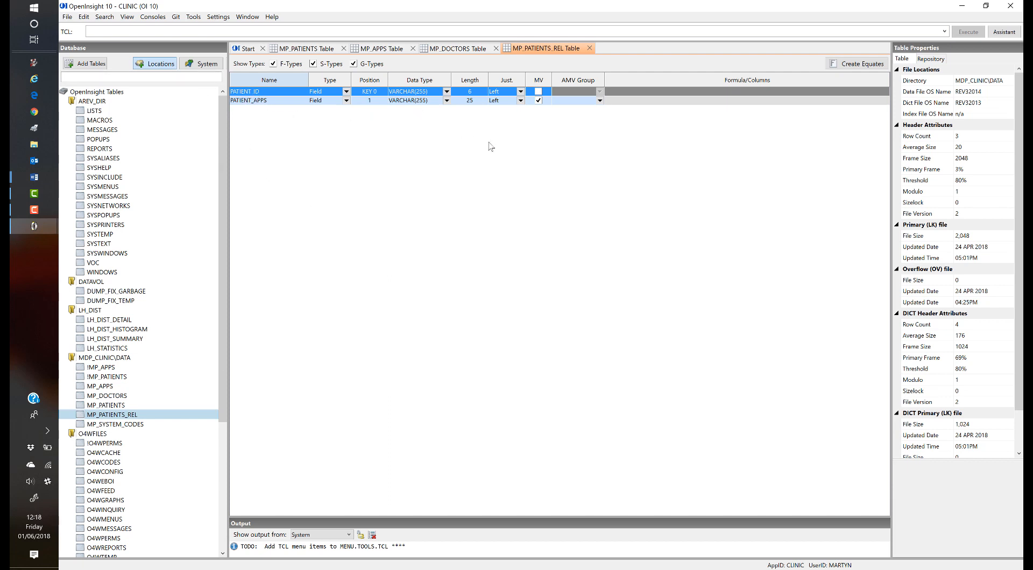
# Open the MP_SYSTEM_CODES table in the Table Designer to examine its columns
pyautogui.click(128, 425)
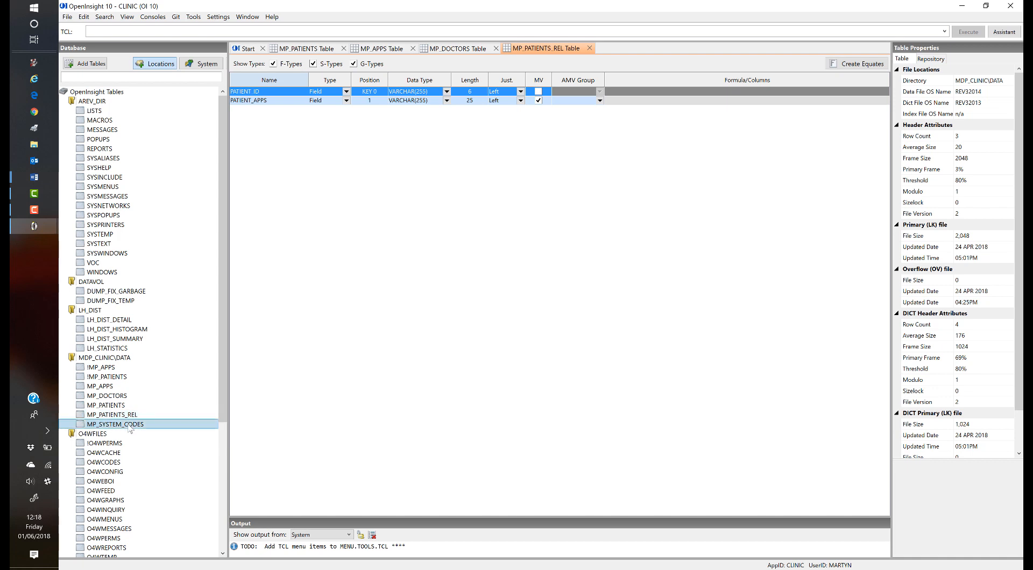
pyautogui.rightClick(129, 426)
pyautogui.click(188, 242)
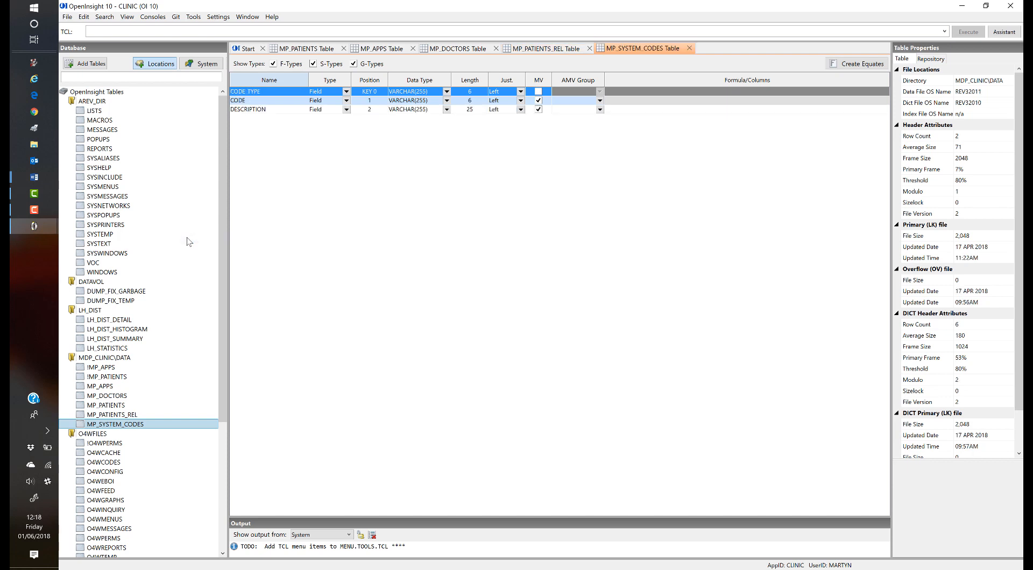